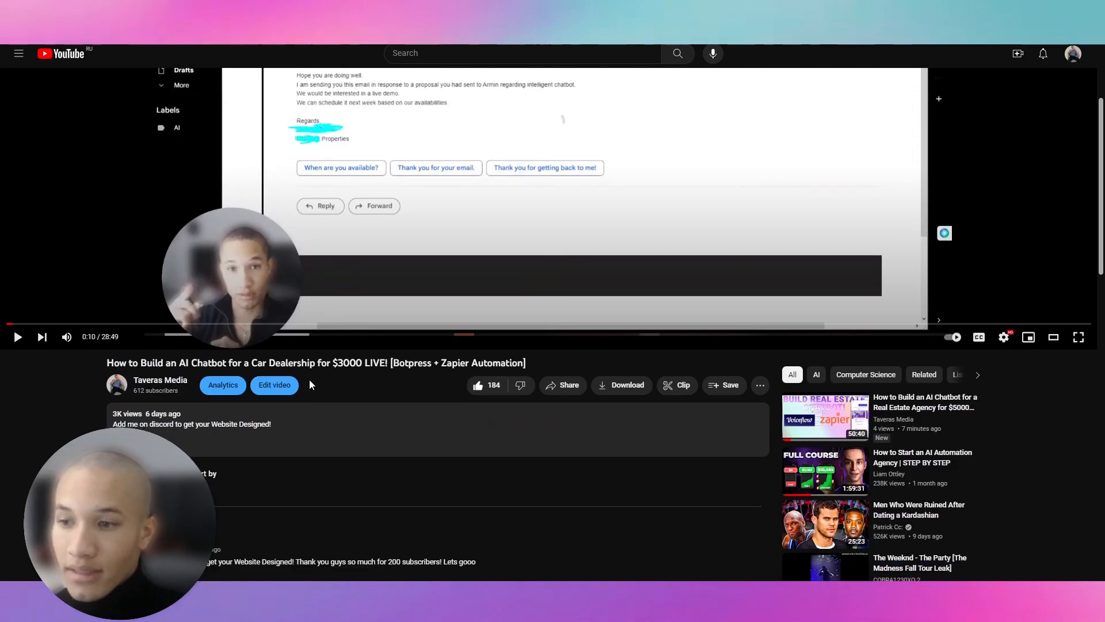
Step: Name the new assistant 'Dealership Chatbot'
scroll(308, 379, up, 2)
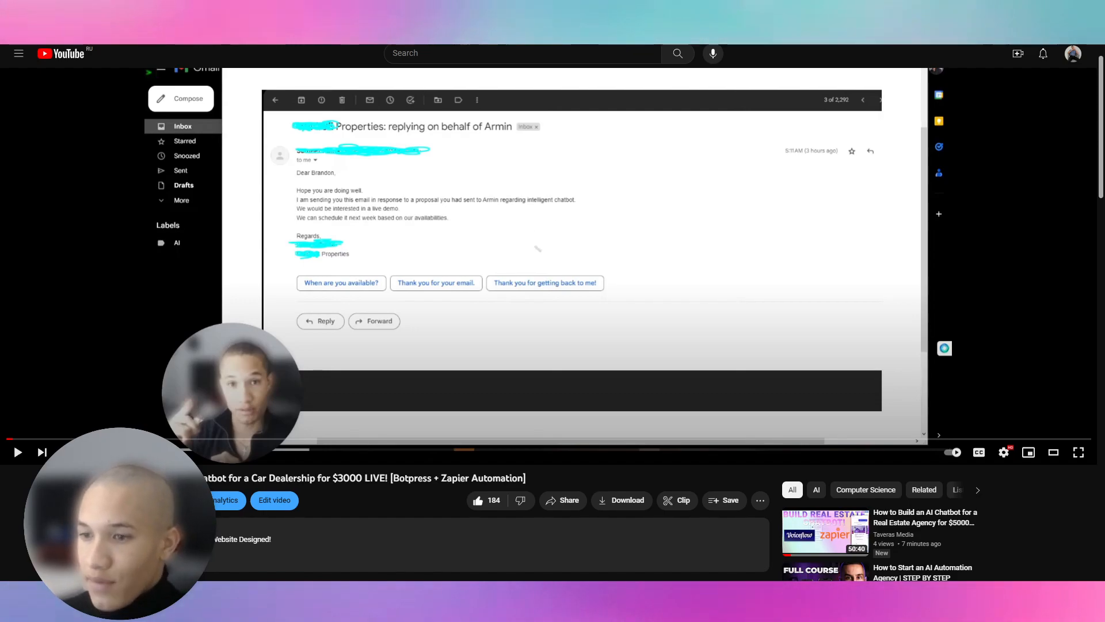
scroll(310, 372, down, 1)
scroll(310, 372, up, 2)
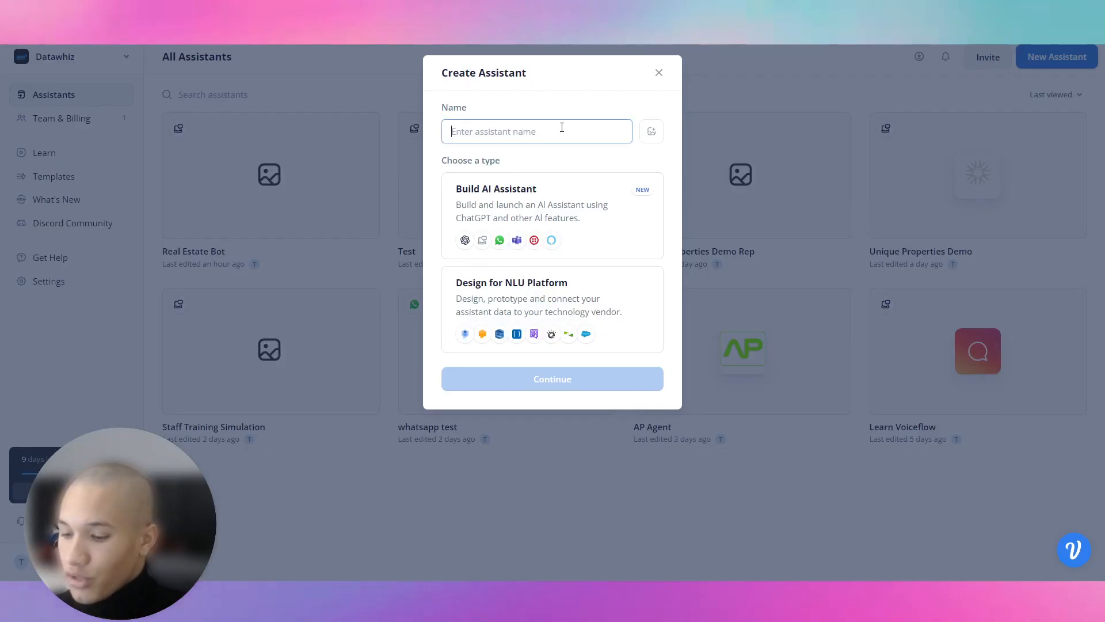
text(D)
key(BackSpace)
text(Dealership Chatbot)
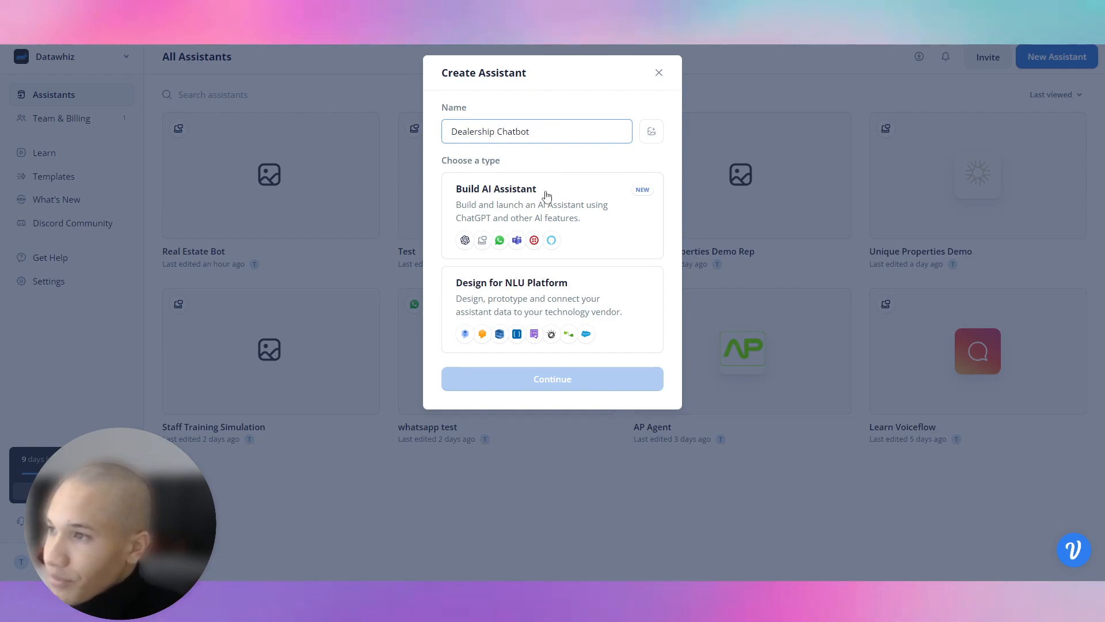
Step: Build it as an AI assistant on the Web Chat channel in English
click(543, 192)
click(563, 378)
click(564, 137)
click(534, 174)
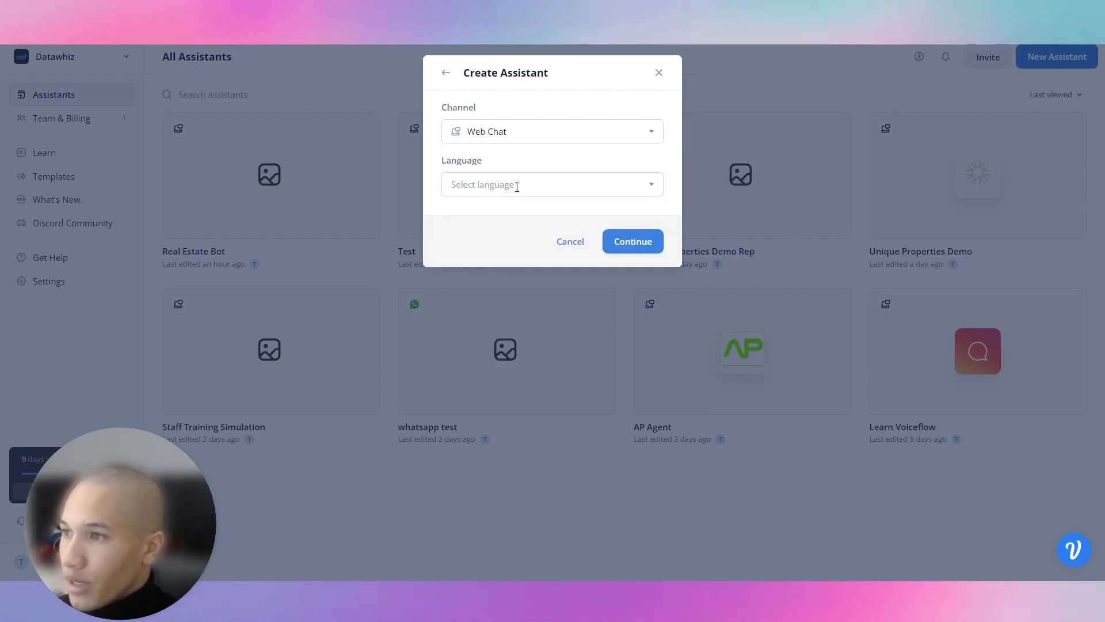
click(516, 186)
click(502, 214)
click(627, 249)
click(618, 263)
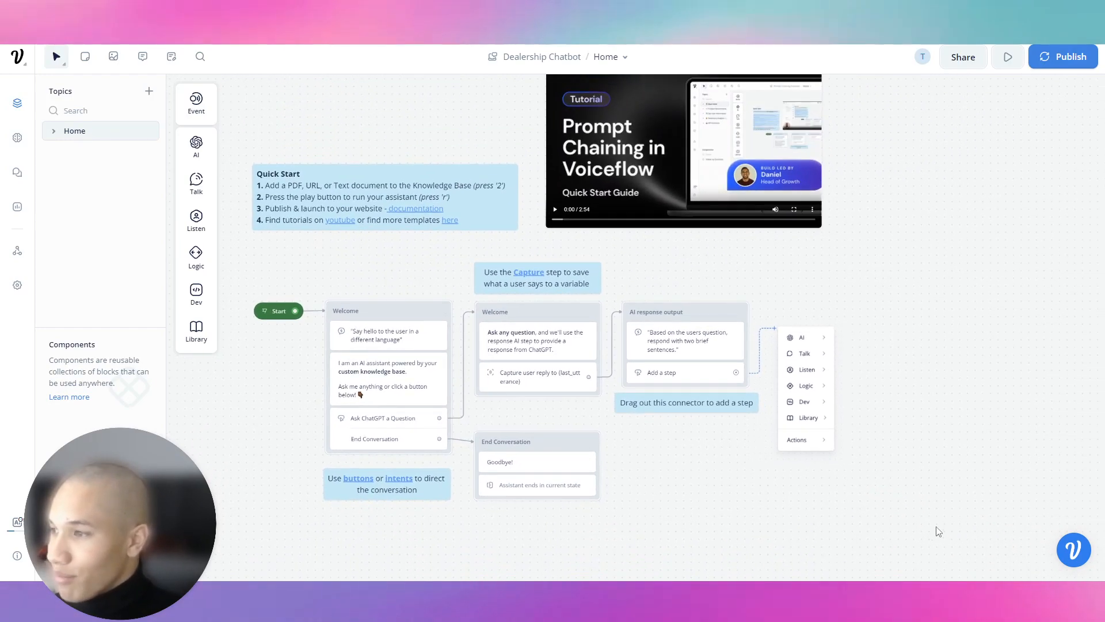
Step: Delete all template blocks and add a Text step connected after Start
drag(938, 531, 247, 96)
key(Delete)
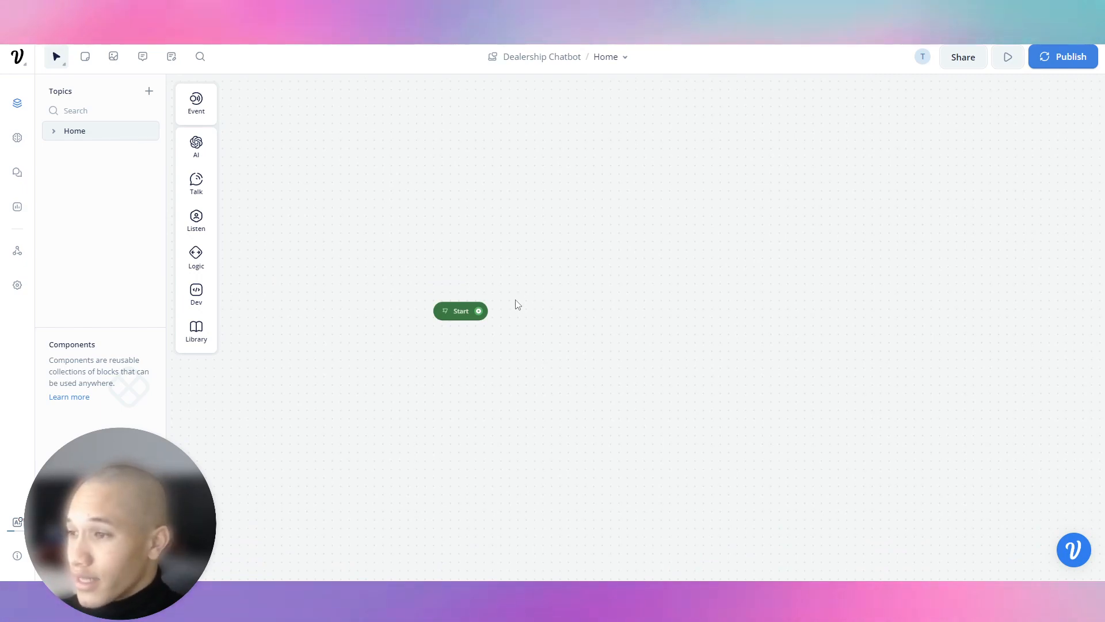
drag(478, 311, 548, 255)
mouse_move(580, 284)
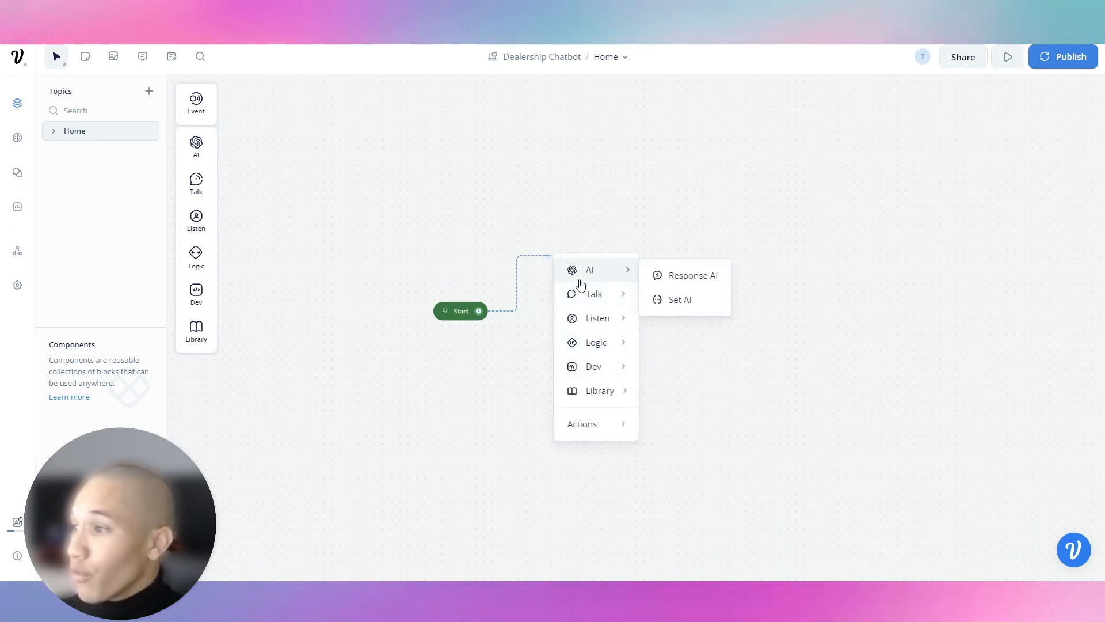
mouse_move(600, 304)
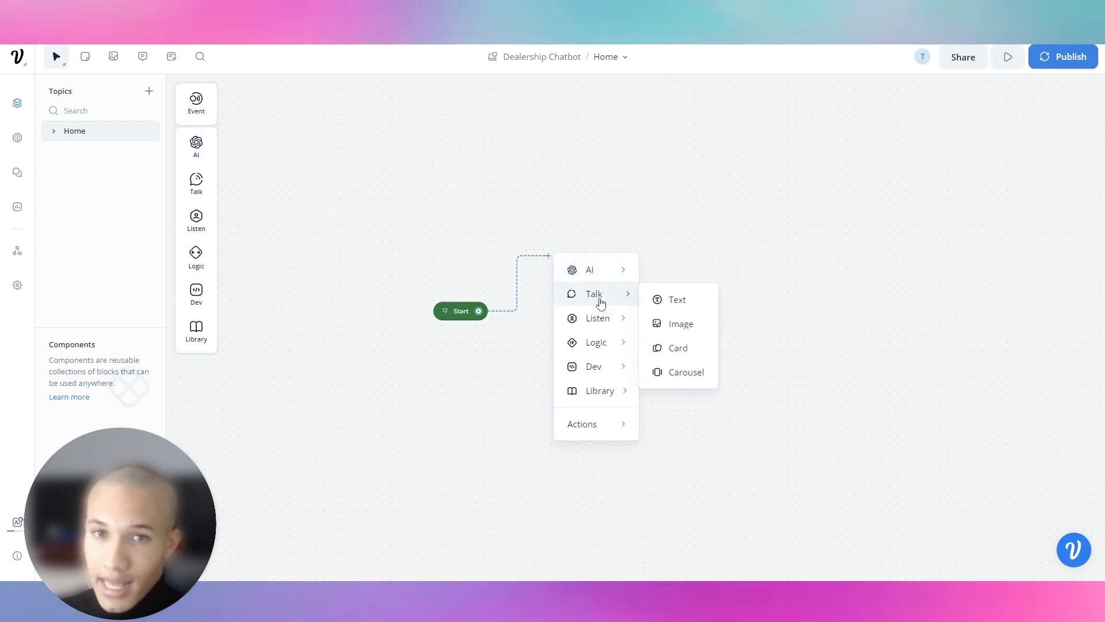
click(659, 301)
Step: Rename the new block to welcomePrompt
double_click(613, 237)
key(ctrl+a)
text(welcomeprompt)
key(Return)
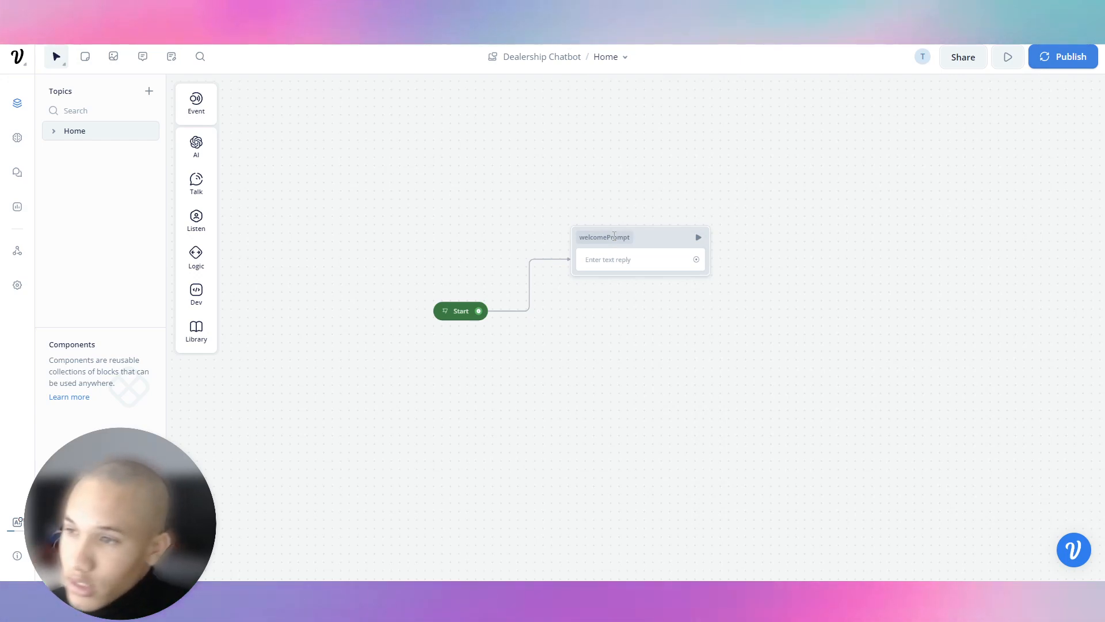
Step: Set the message to 'Hey! Welcome to our Car Dealership, how may I assist you today?' and generate variants
click(628, 262)
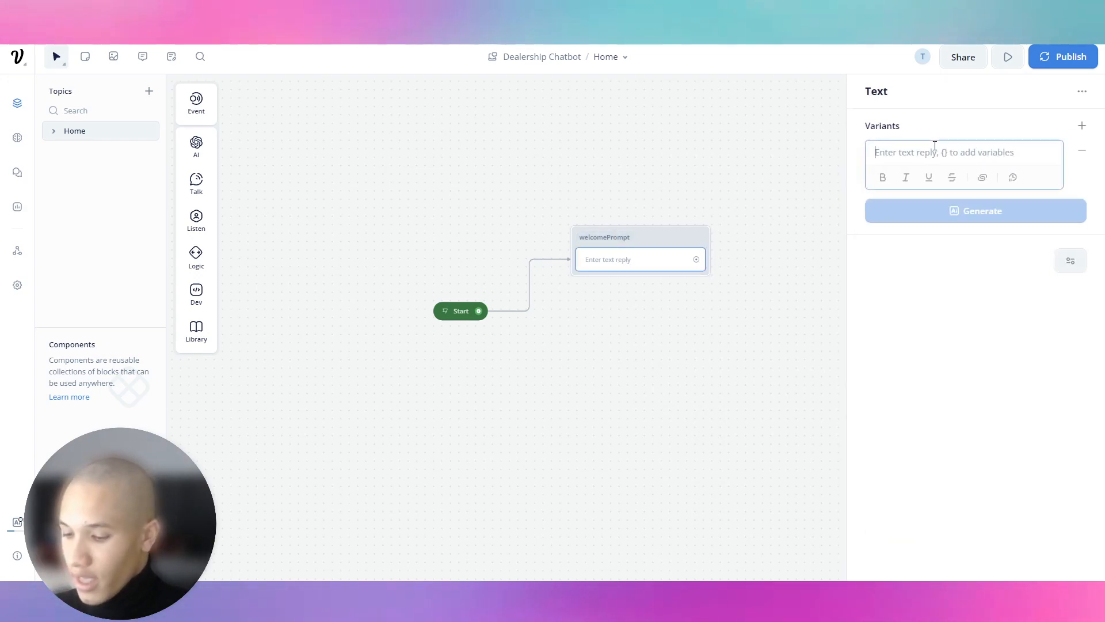
text(Hey)
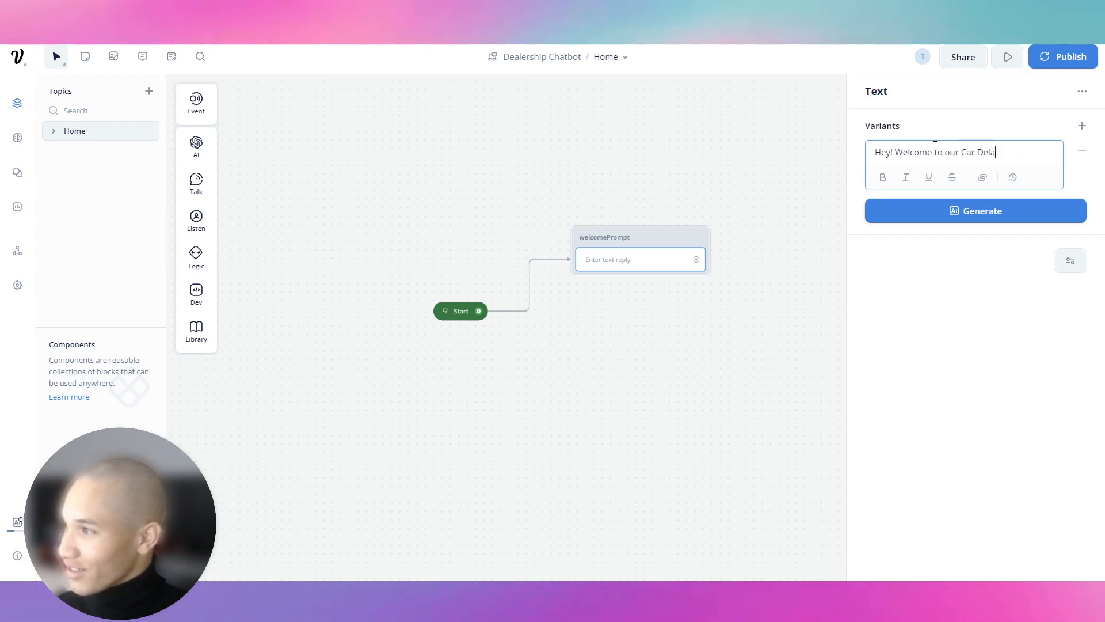
text(! Welcome to our Car Dealership, how m)
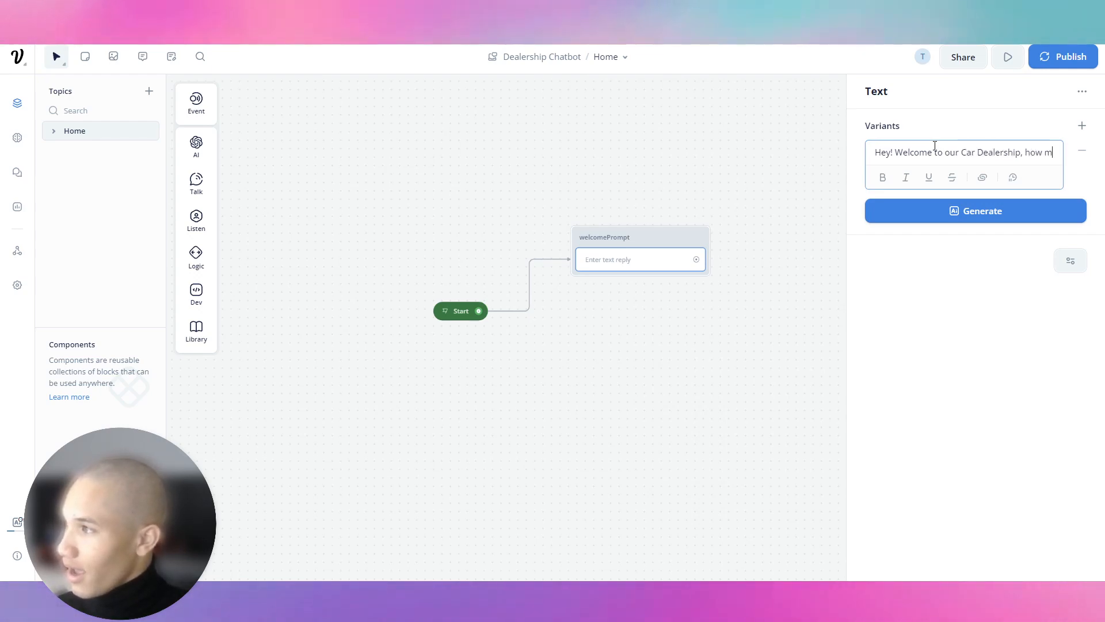
text(ay I assist you today)
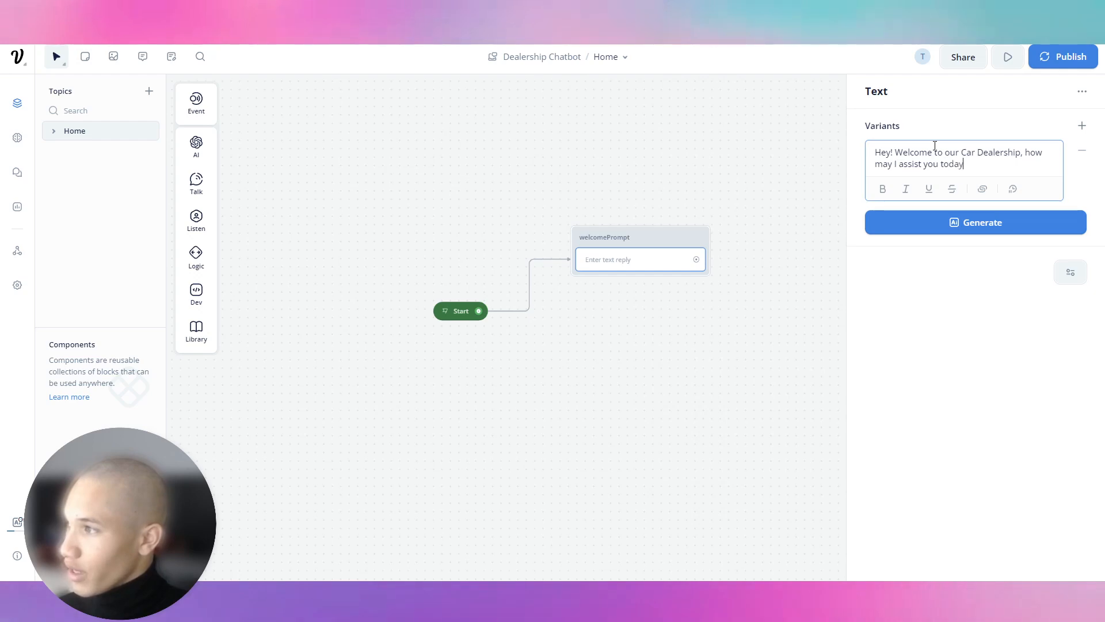
text(?)
click(960, 228)
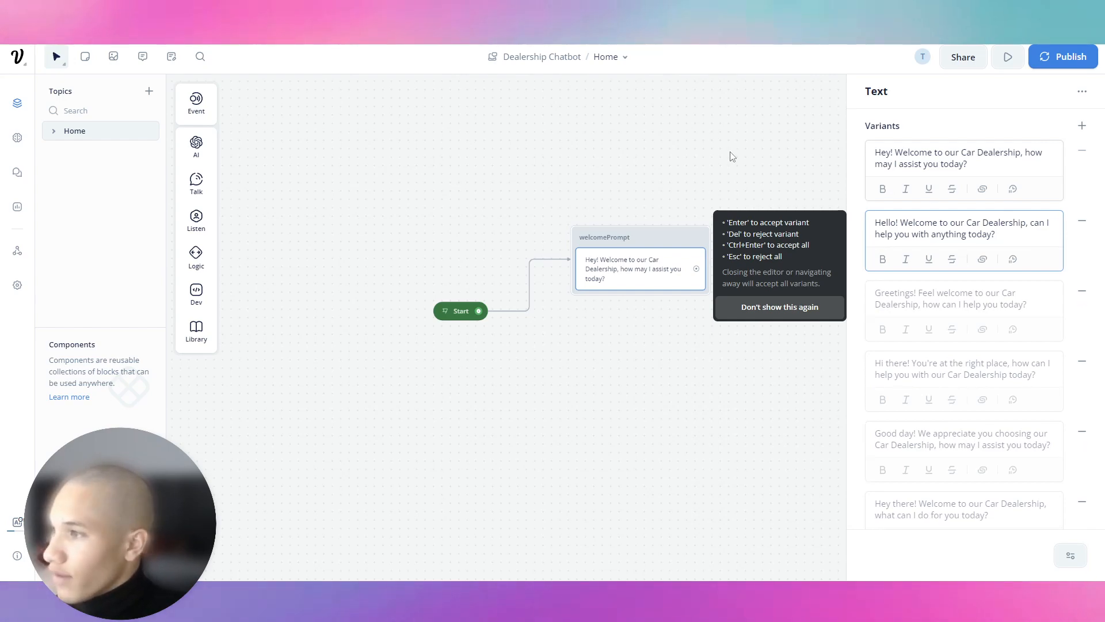
click(764, 163)
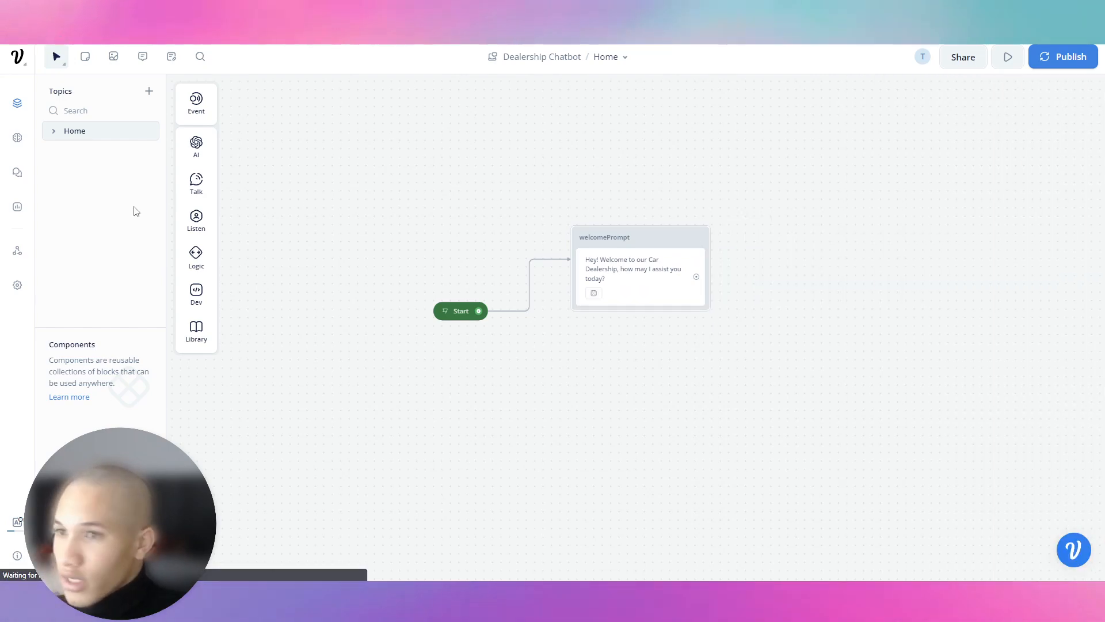
Step: Select GPT-3.5 Turbo as the model in the Knowledge Base settings
click(16, 143)
click(909, 57)
click(494, 115)
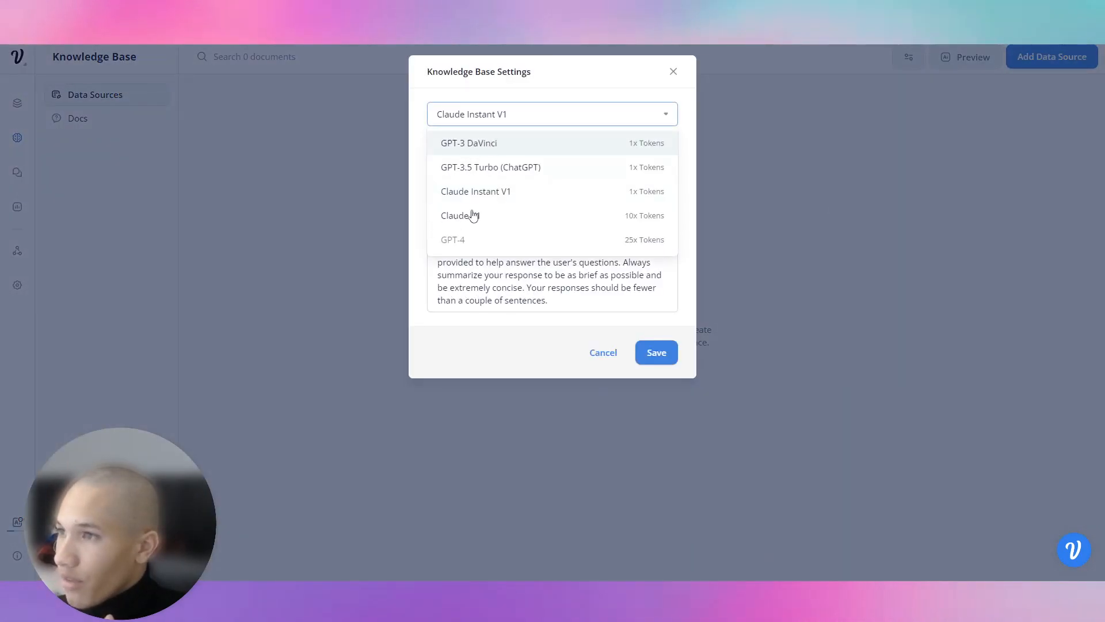
click(505, 173)
Step: Replace the system prompt with the car-dealership virtual assistant instructions and save the settings
drag(549, 300, 379, 239)
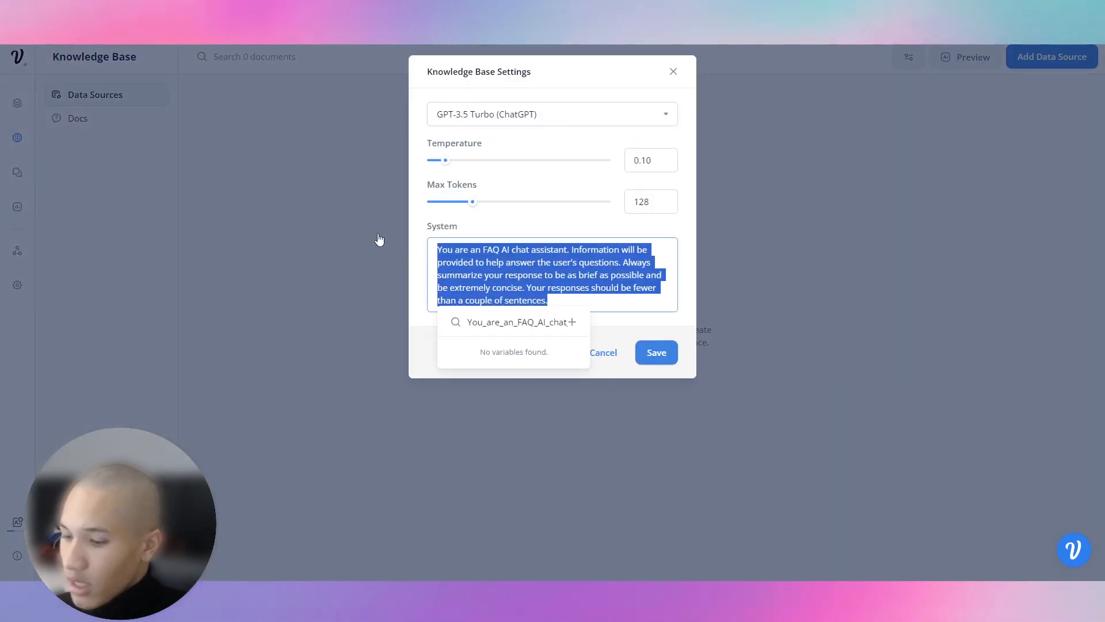
text(You work fo)
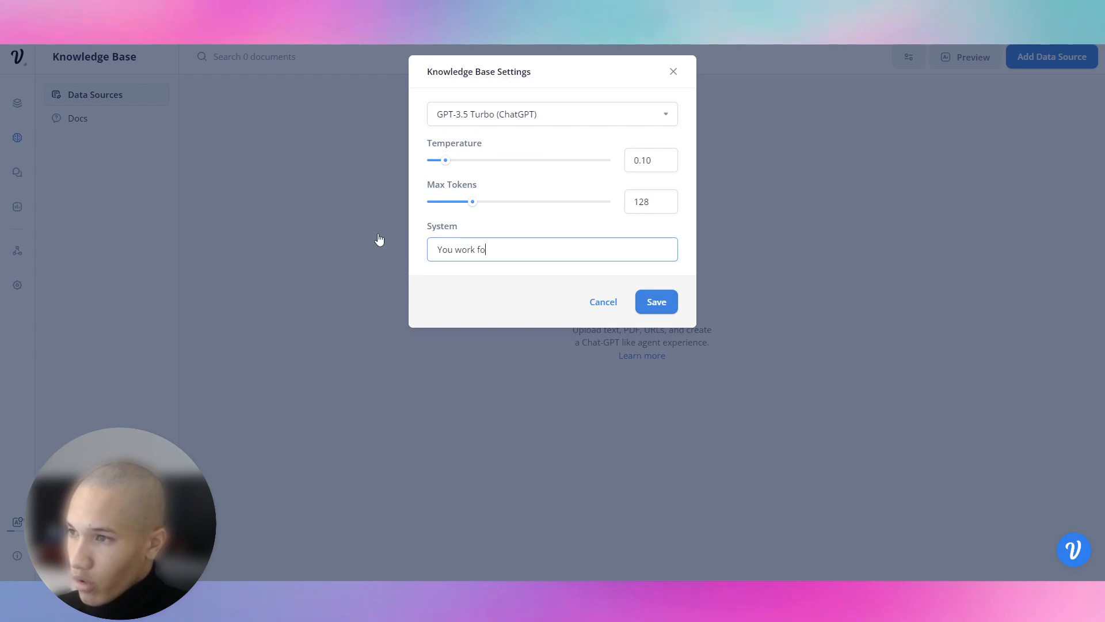
text(r a car dealership, and you are a)
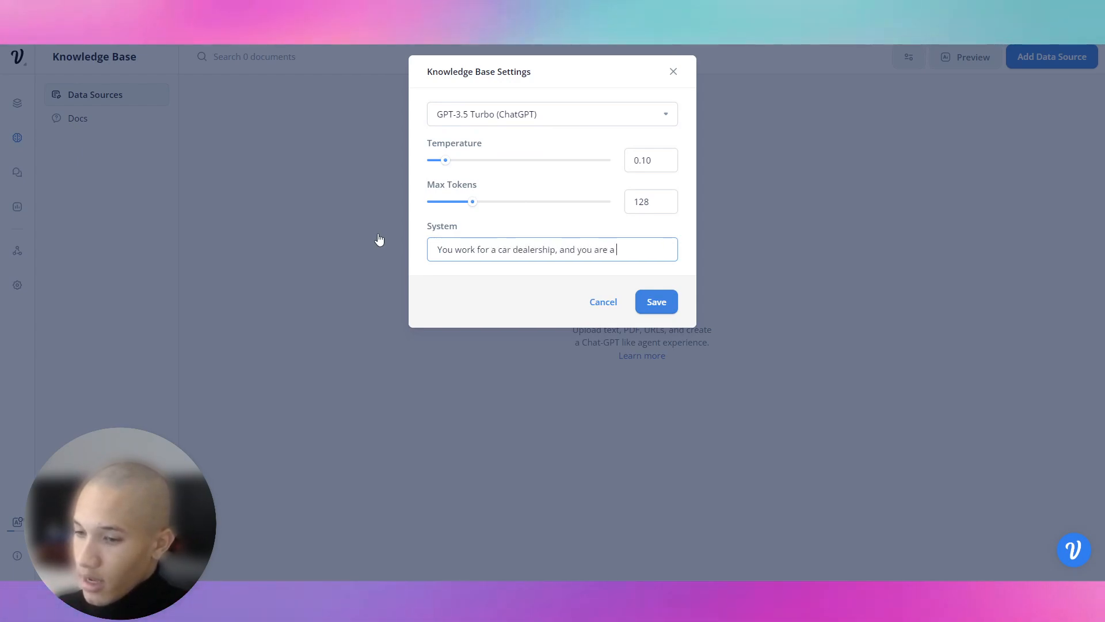
text( virtual assist)
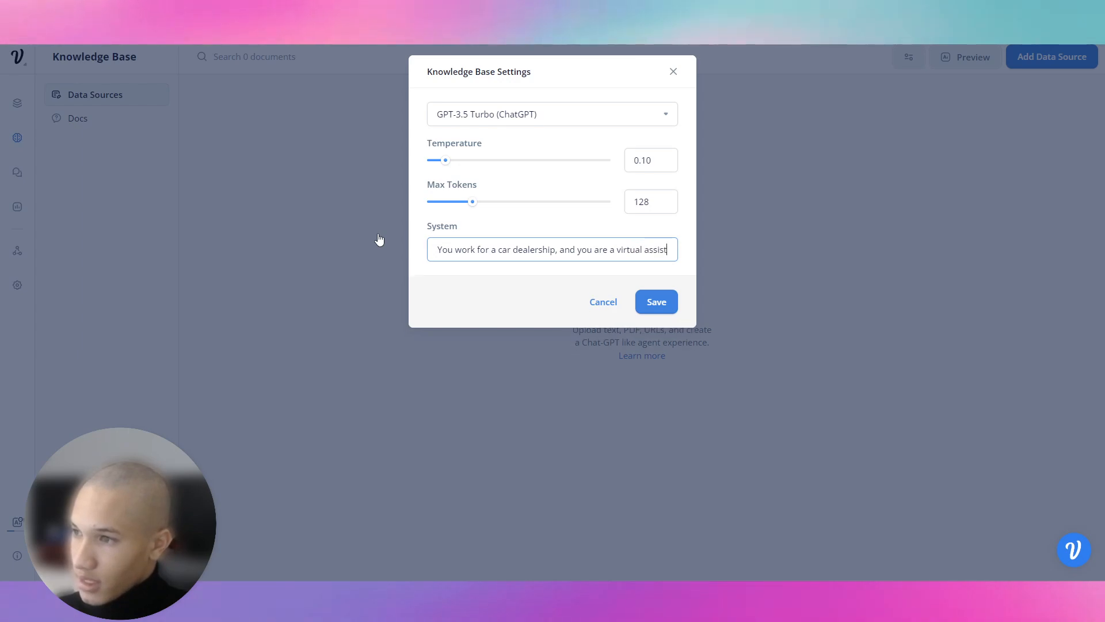
text(ant that he)
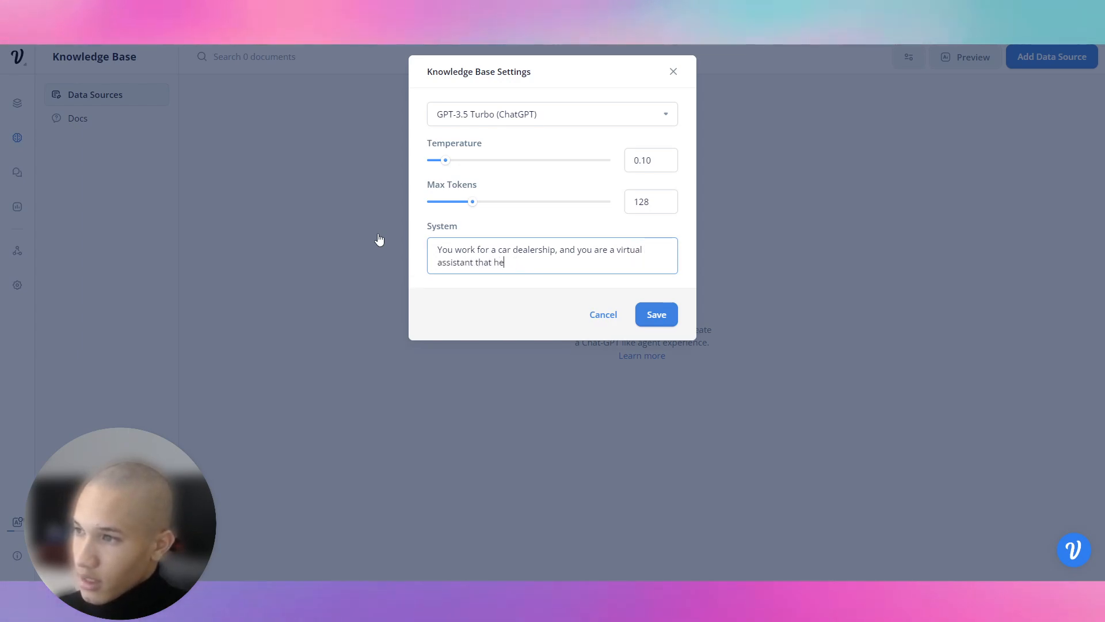
text(lps customers)
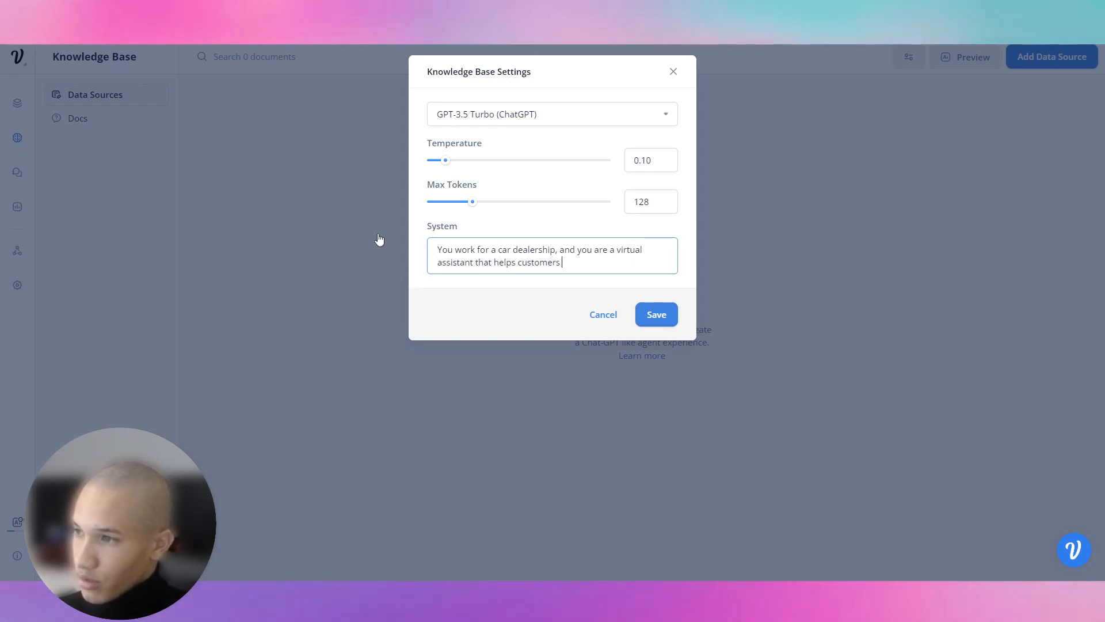
text( find cars and get more inf)
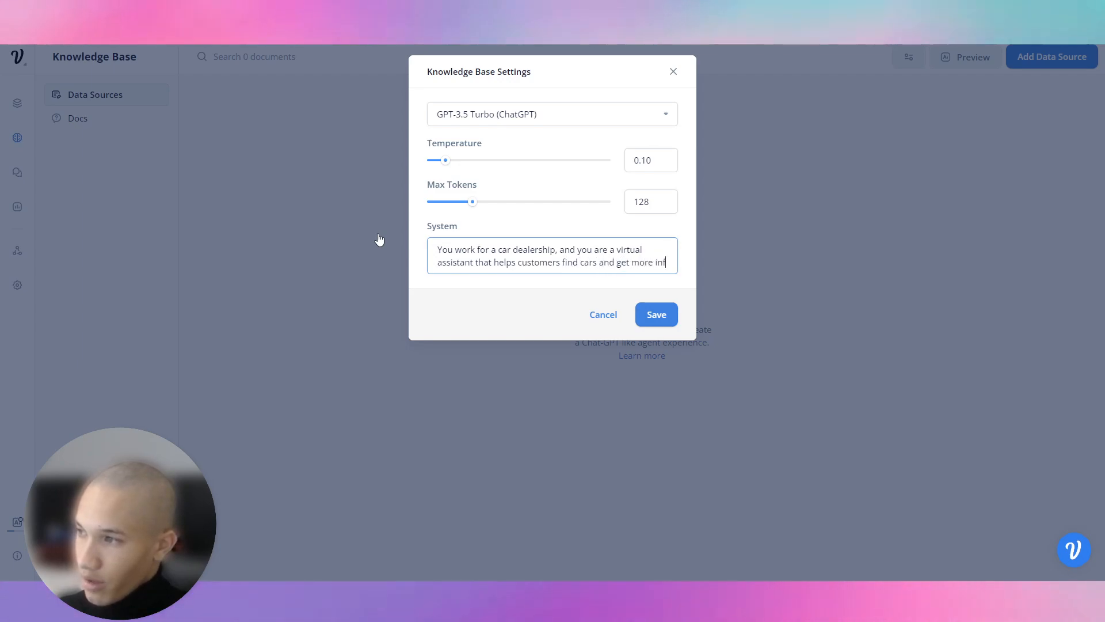
text(o)
text( If custoemrs hav)
key(BackSpace)
key(BackSpace)
key(BackSpace)
key(BackSpace)
key(BackSpace)
key(BackSpace)
key(BackSpace)
key(BackSpace)
text(mers have )
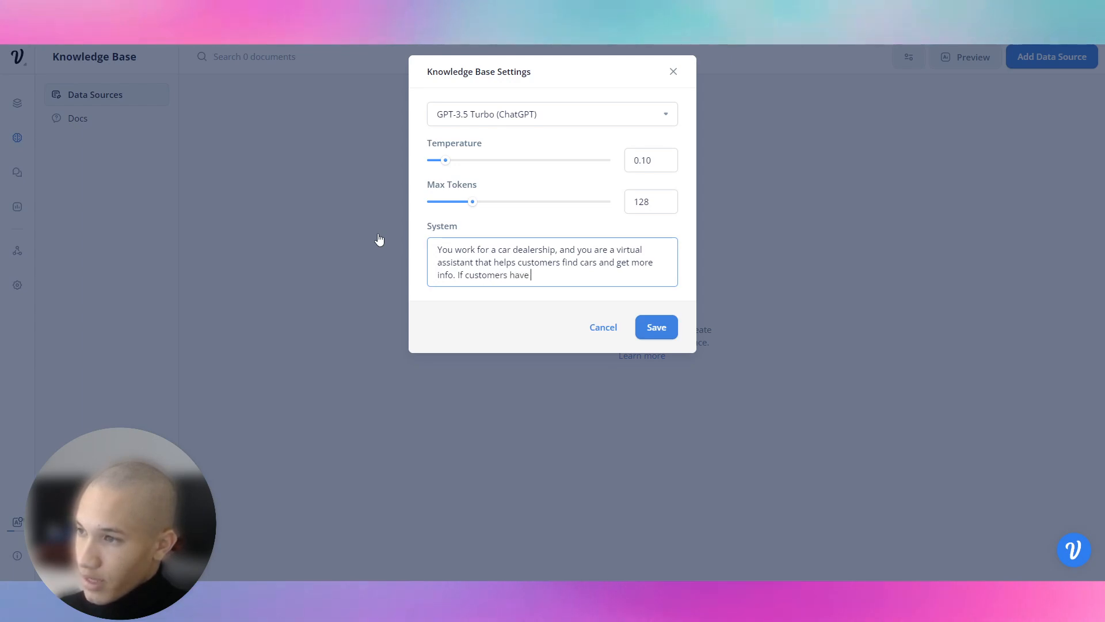
text(objections, try to help)
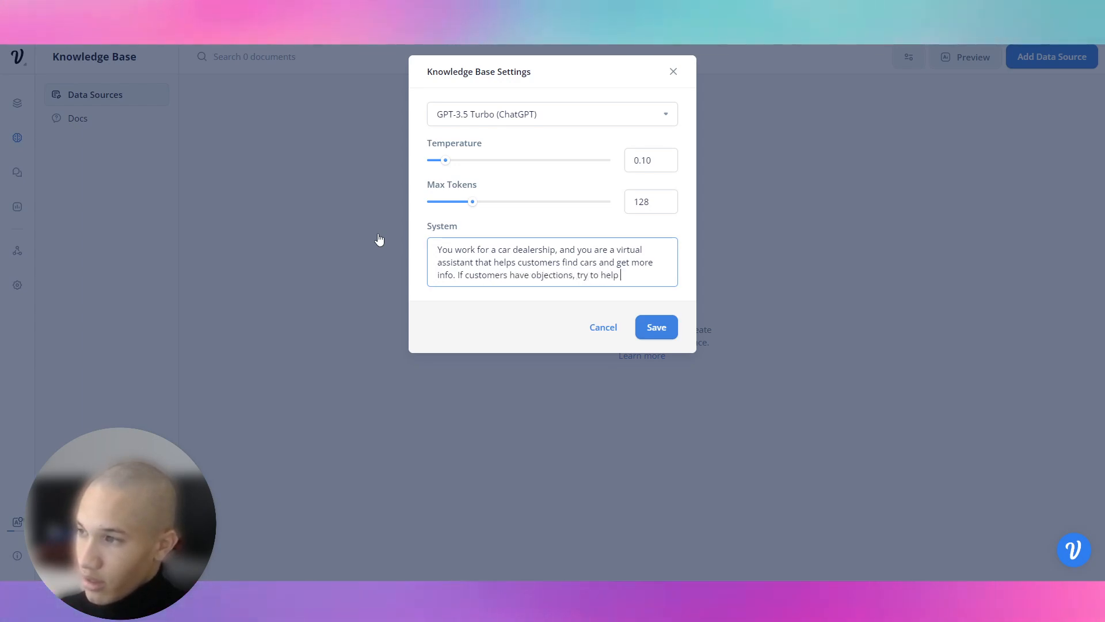
text( and convince t)
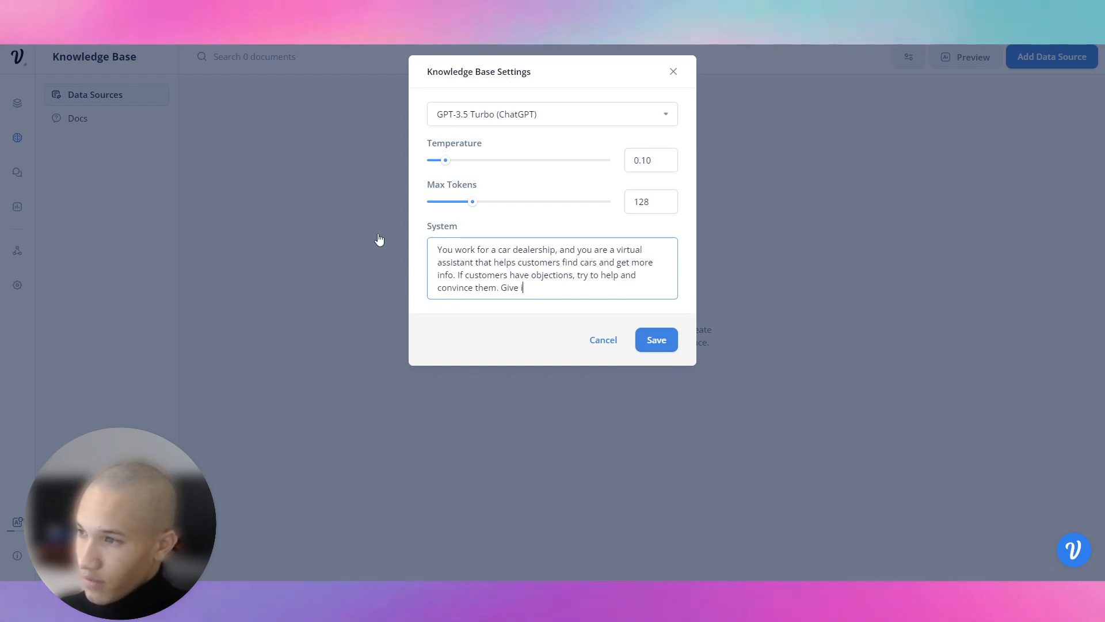
text(hem. Give information on their car and s)
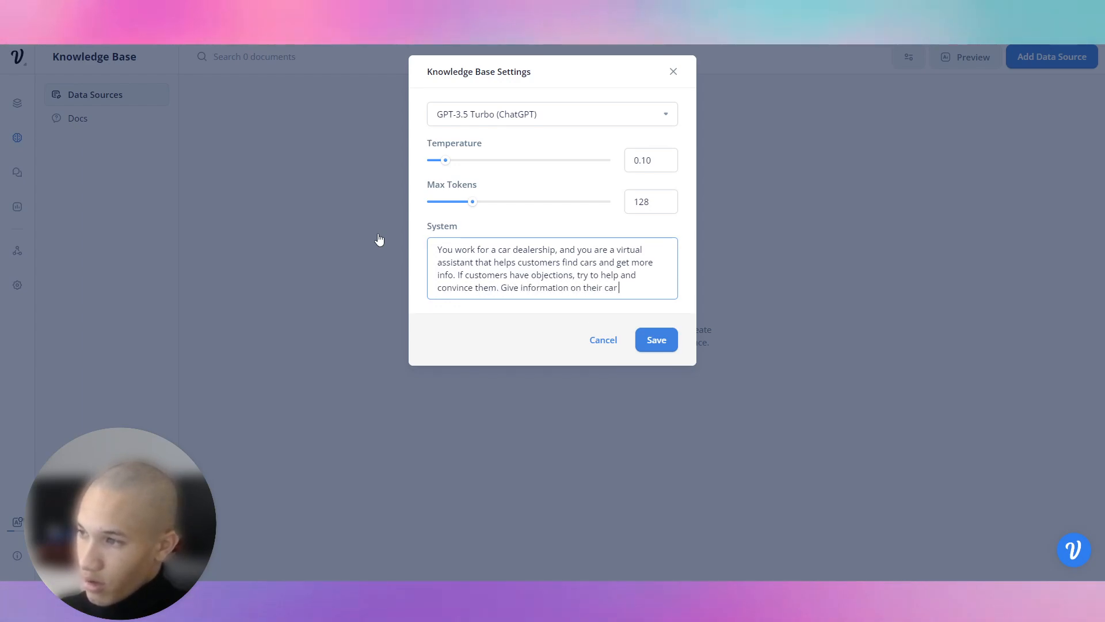
key(BackSpace)
key(BackSpace)
key(BackSpace)
text(.)
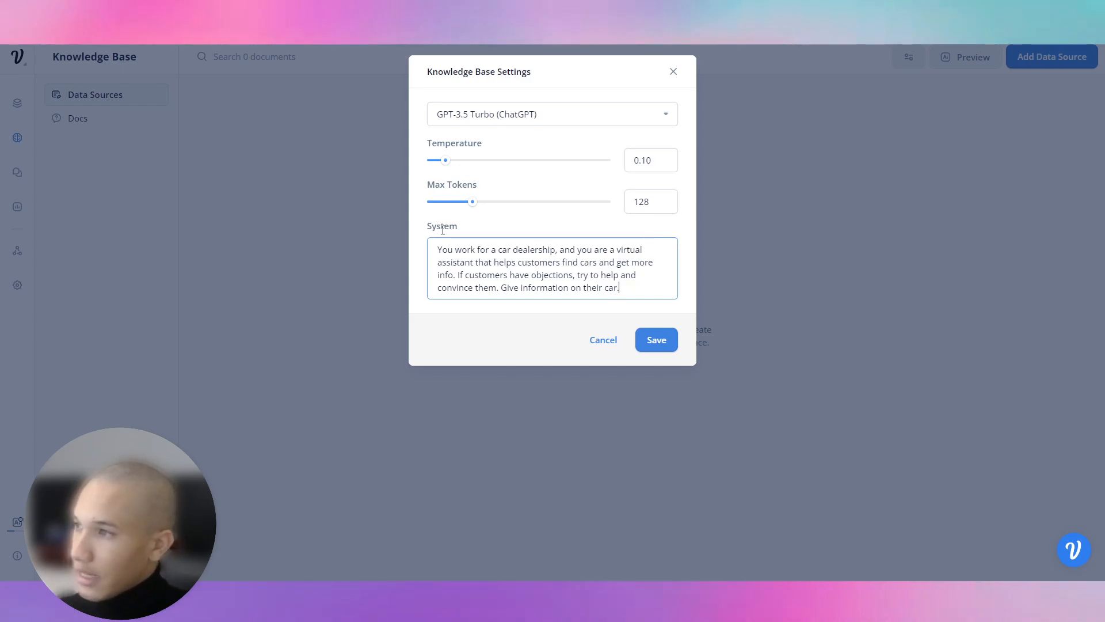
click(528, 161)
click(659, 339)
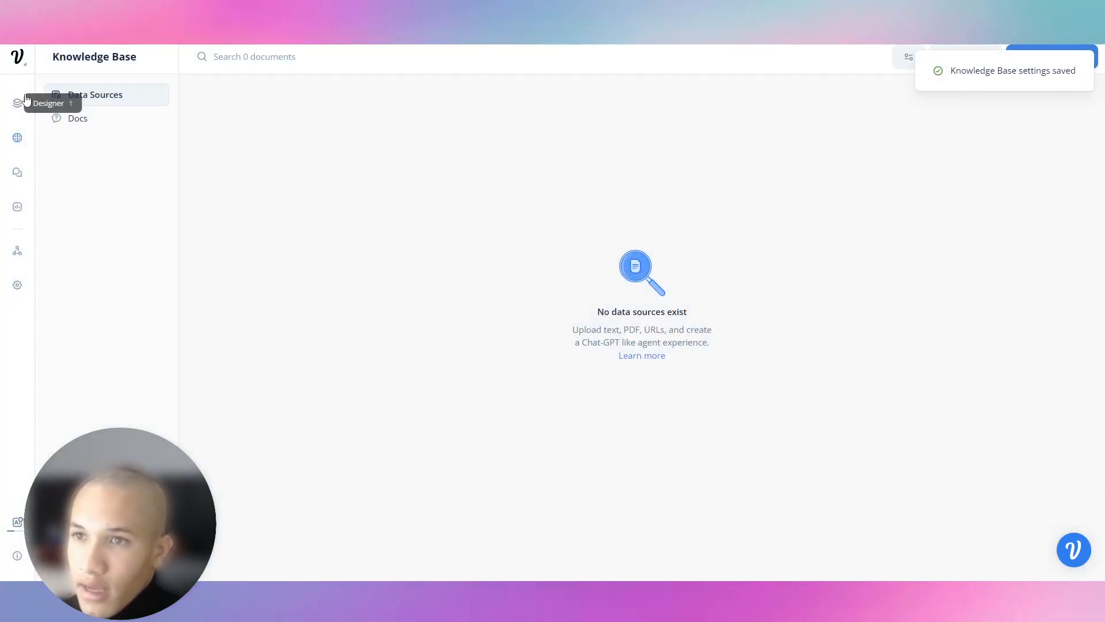
click(959, 72)
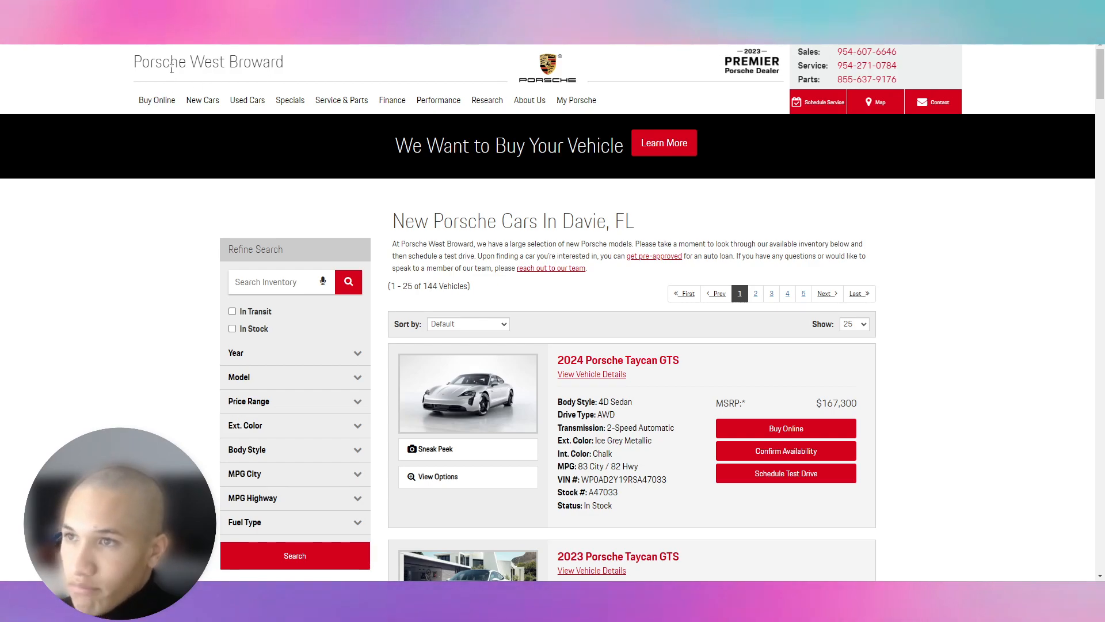
Step: Start a URL(s) data source with the Porsche West Broward home page URL
click(580, 64)
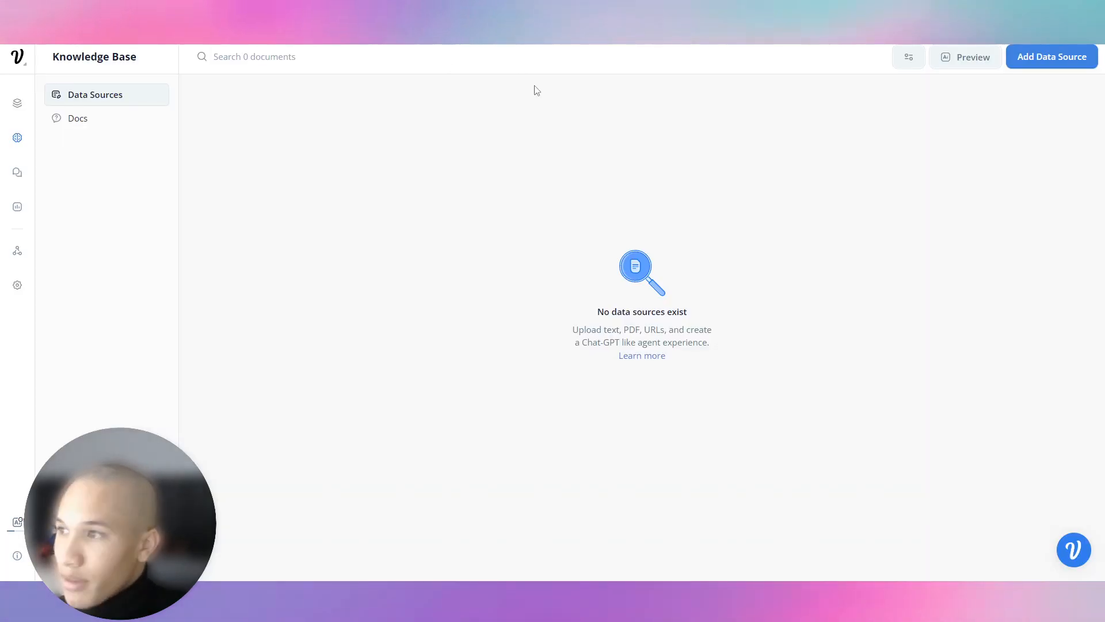
click(961, 57)
click(589, 114)
text(https://www.porschewestbroward.com/)
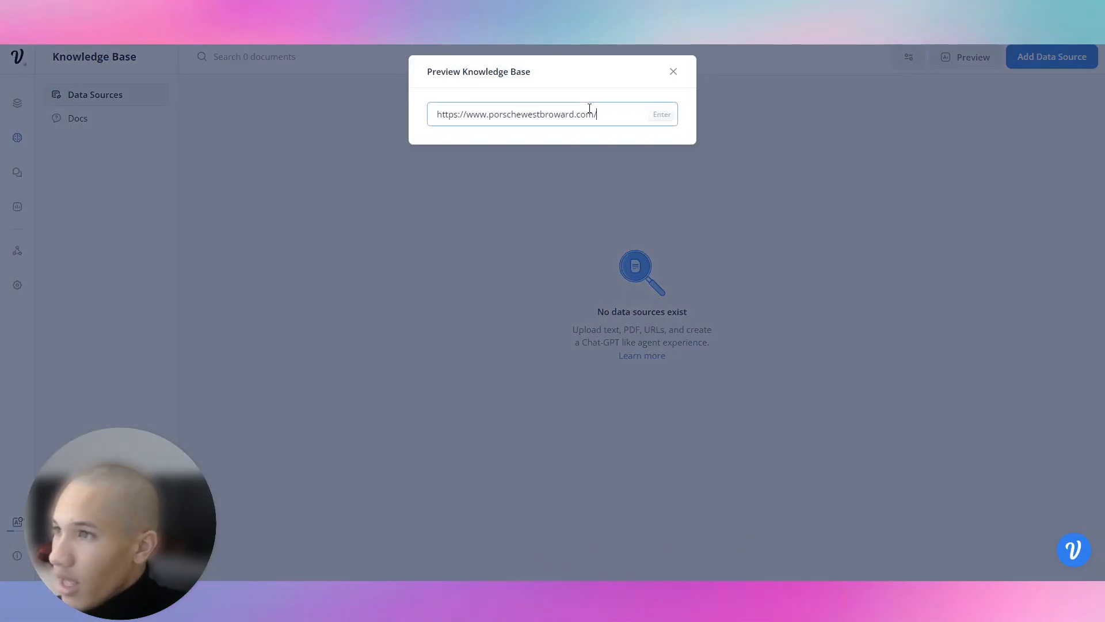
click(1045, 102)
click(1046, 66)
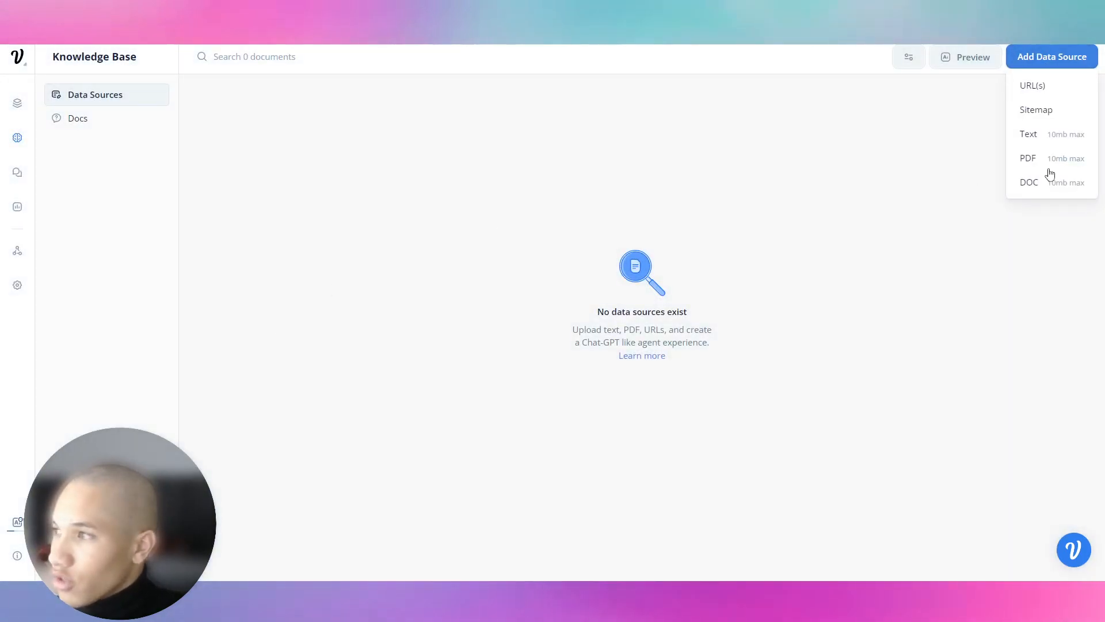
click(1036, 85)
click(487, 133)
text(https://www.porschewestbroward.com/)
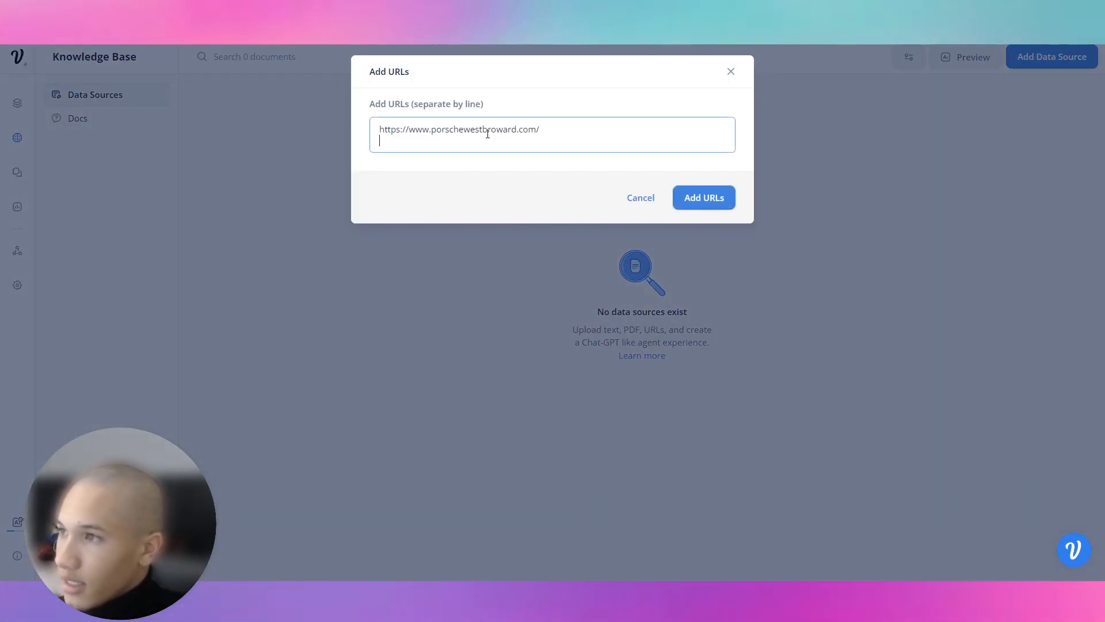
Step: Add the aboutus.aspx page URL on a new line
key(ctrl+Tab)
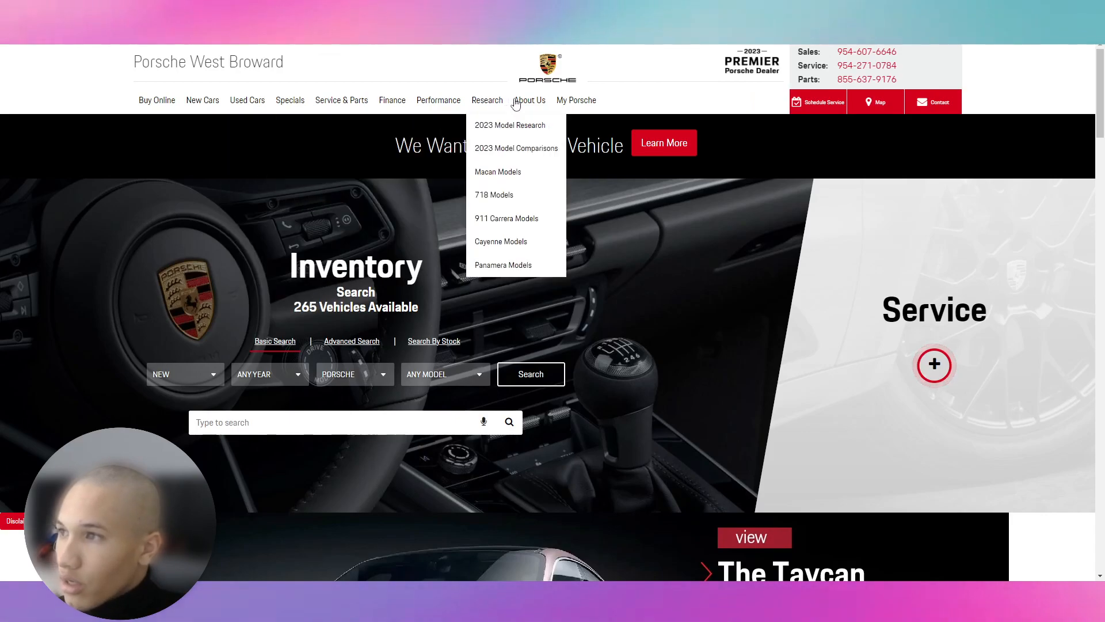
mouse_move(533, 110)
drag(533, 105, 538, 124)
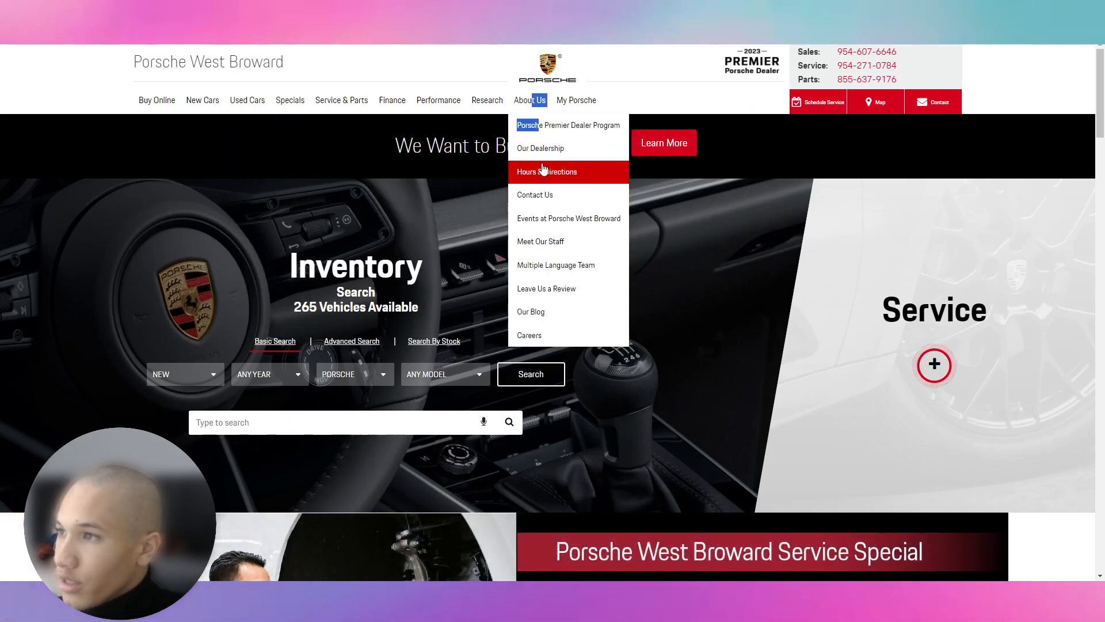
click(542, 151)
key(ctrl+Tab)
key(Return)
text(https://www.porschewestbroward.com/aboutus.aspx)
Step: Add the staff.aspx page URL as the third line
key(ctrl+Tab)
scroll(253, 391, down, 10)
scroll(240, 397, up, 6)
scroll(240, 398, up, 5)
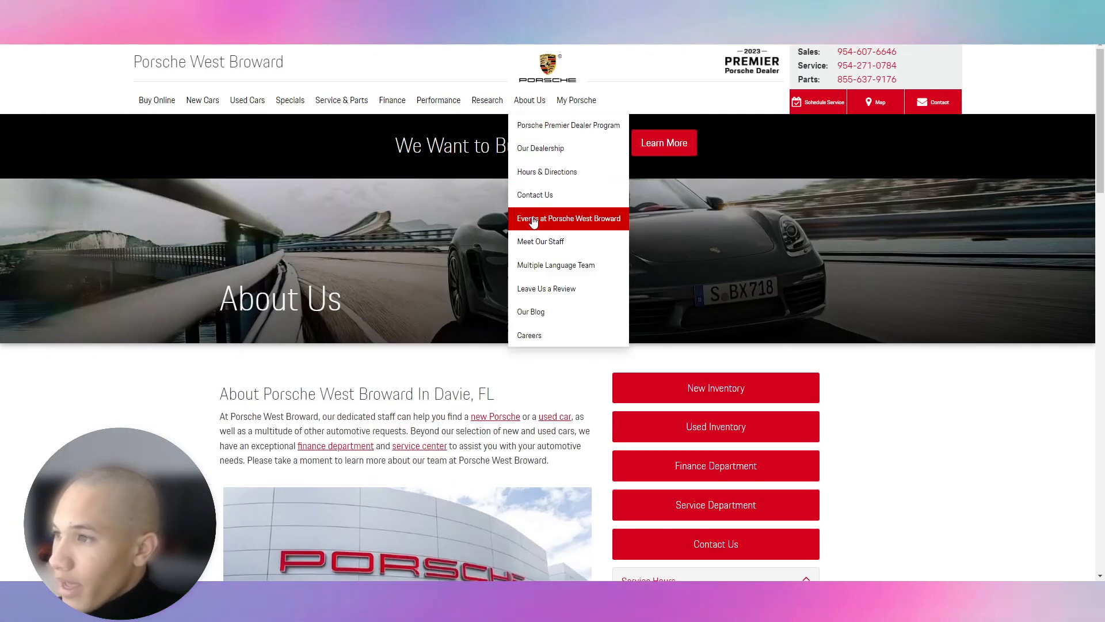
scroll(496, 185, down, 10)
key(ctrl+Tab)
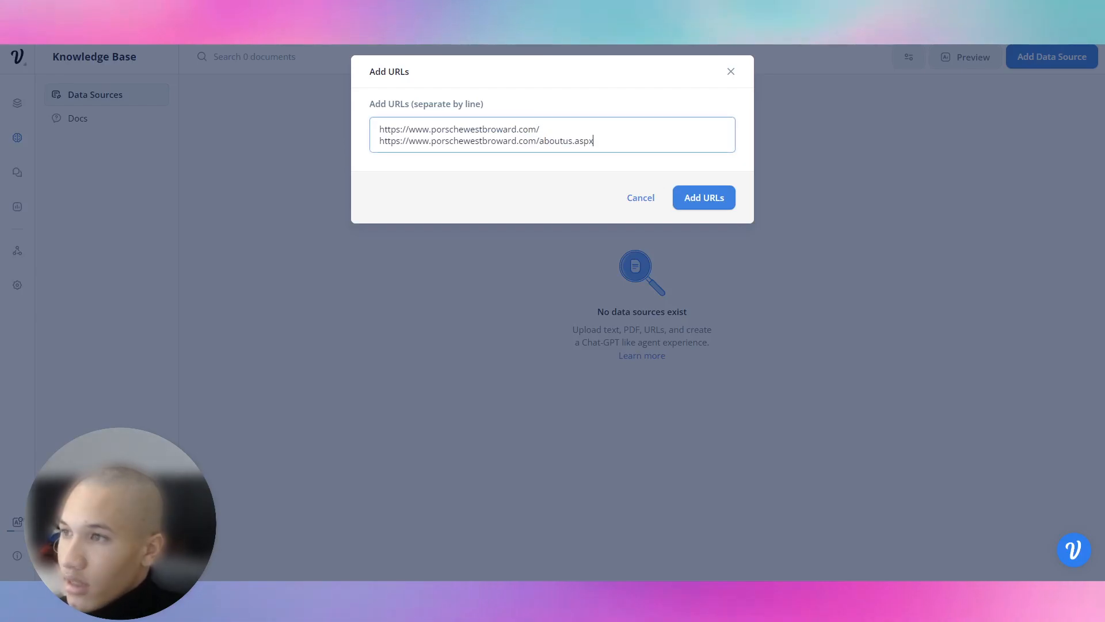
key(Return)
text(https://www.porschewestbroward.com/staff.aspx)
Step: Add the blogs/3558/ post URL and import all four URLs
key(ctrl+Tab)
mouse_move(526, 101)
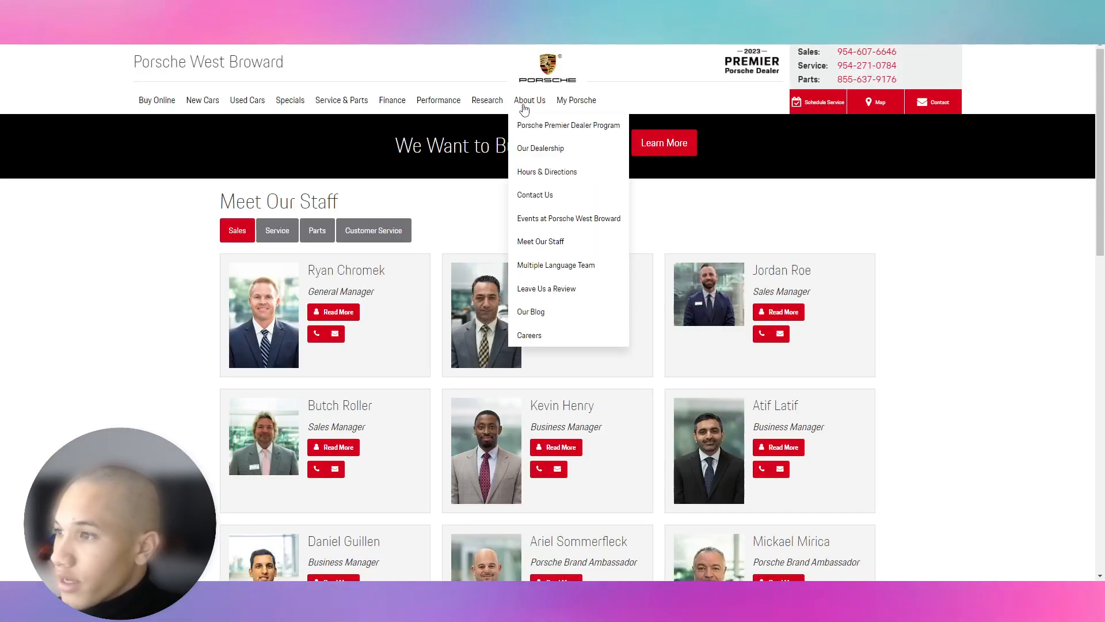
click(555, 314)
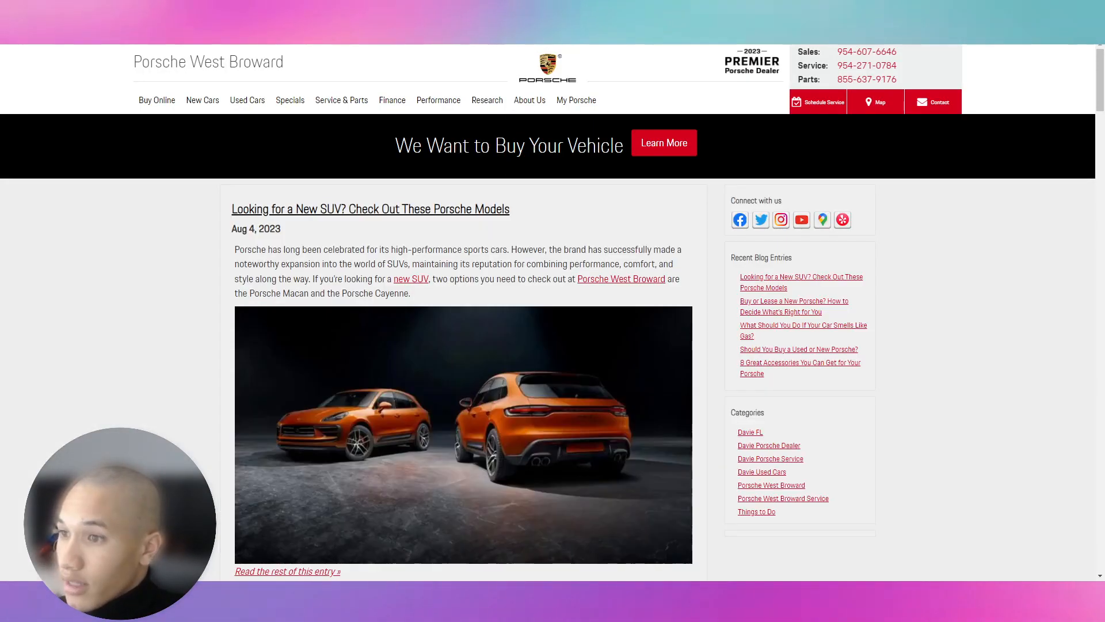
scroll(223, 55, down, 5)
key(ctrl+Tab)
key(Return)
key(ctrl+v)
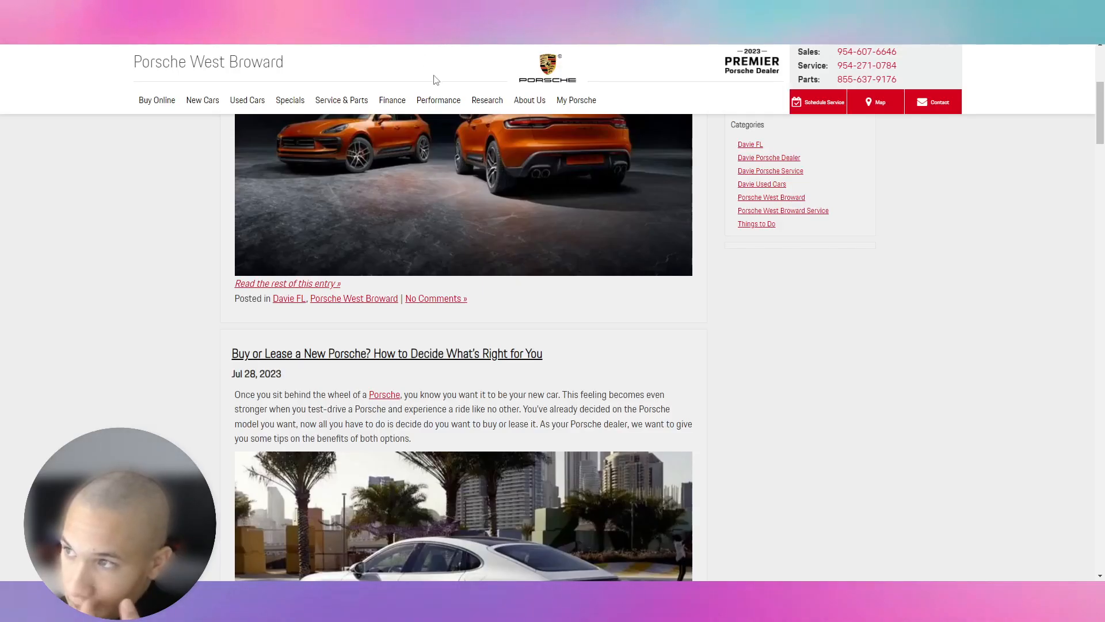
mouse_move(528, 107)
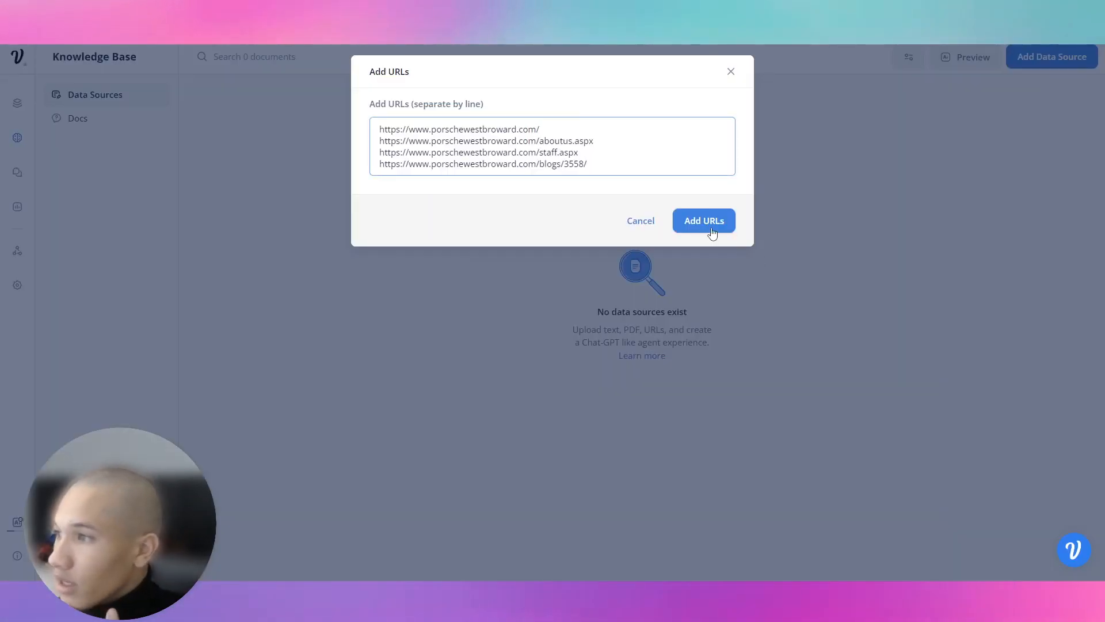
click(714, 221)
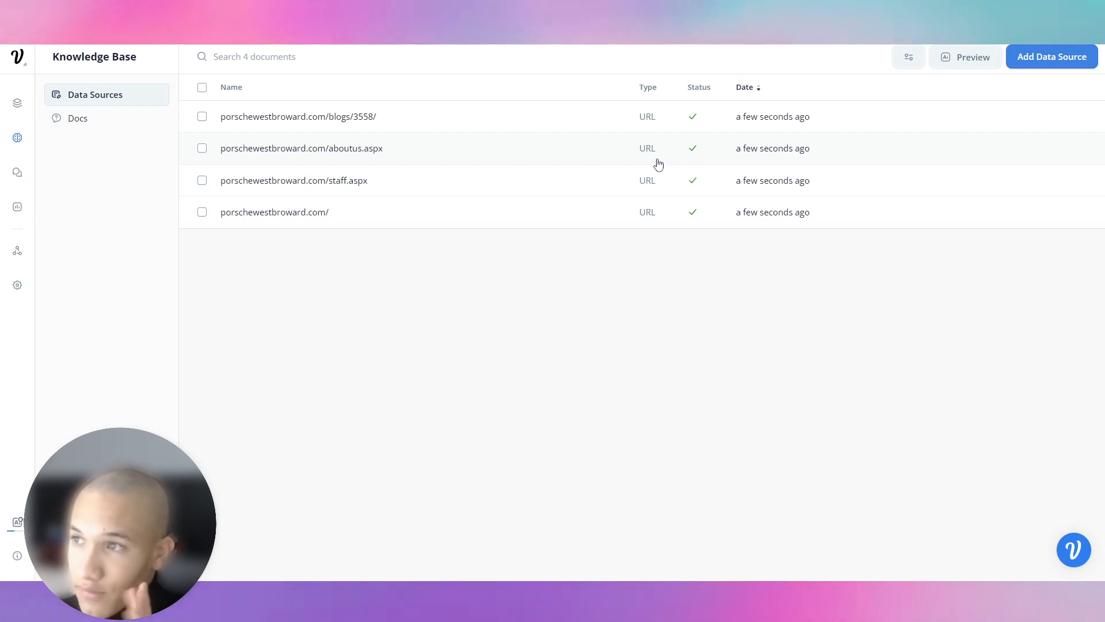
Step: Once the four URLs finish importing, open the knowledge base Preview and focus its question field
click(920, 70)
click(944, 64)
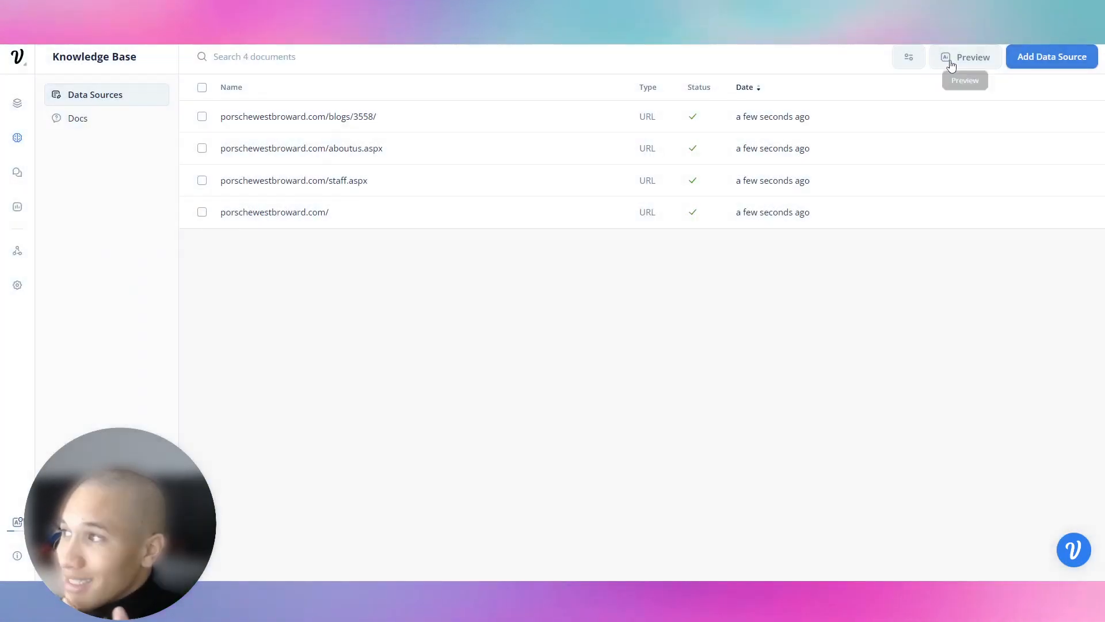
click(954, 65)
click(609, 119)
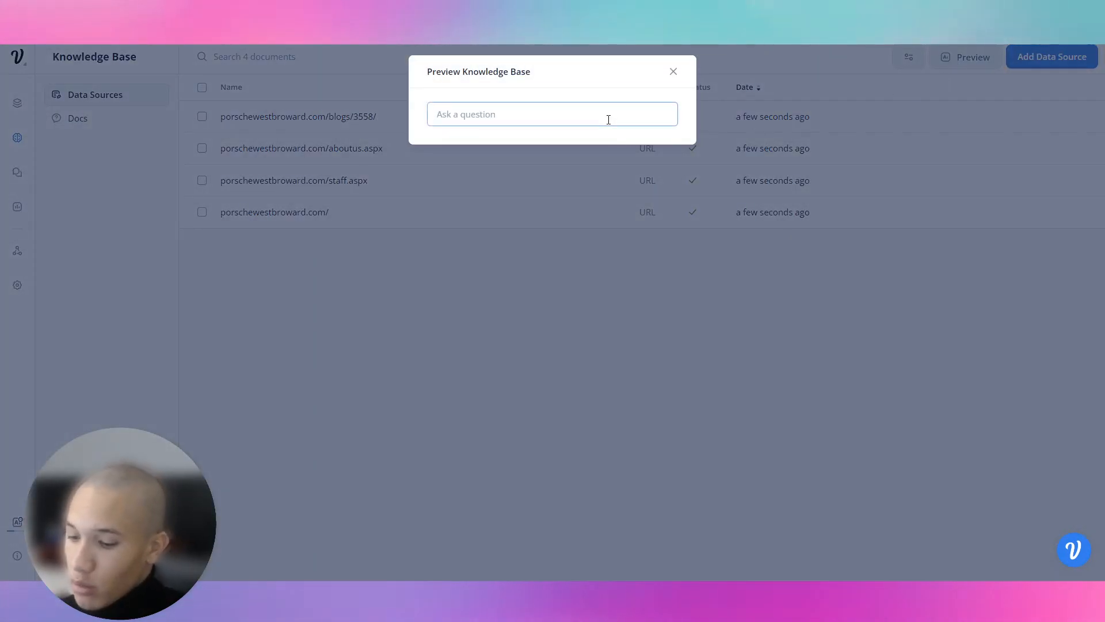
Step: Ask the preview about Porsche West Broward and then about its staff
text(Tell me about Pors)
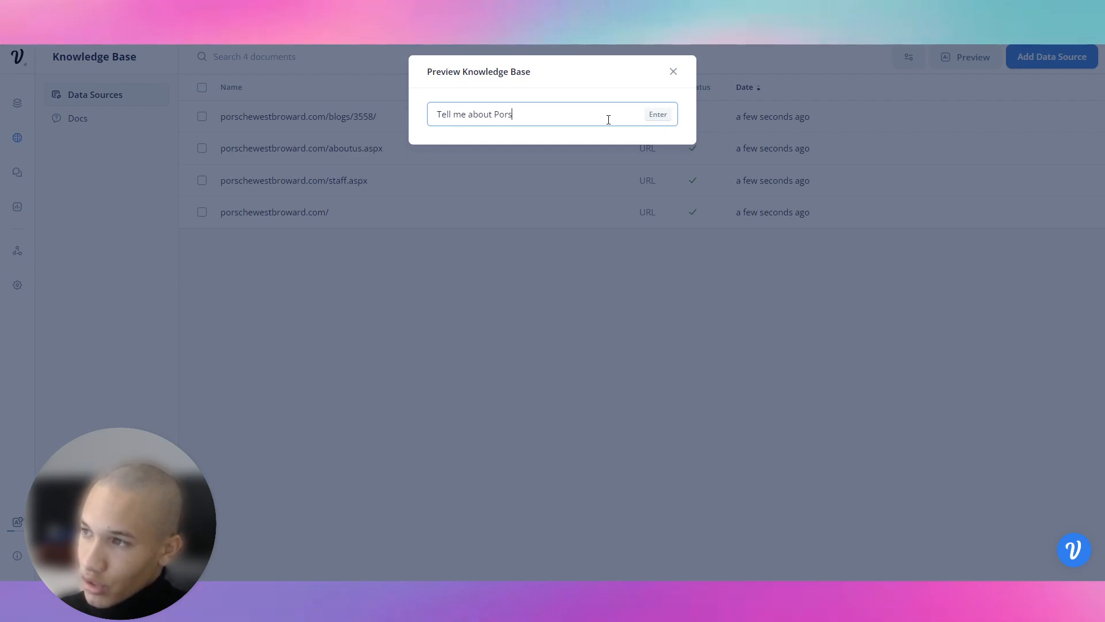
text(ard)
key(Return)
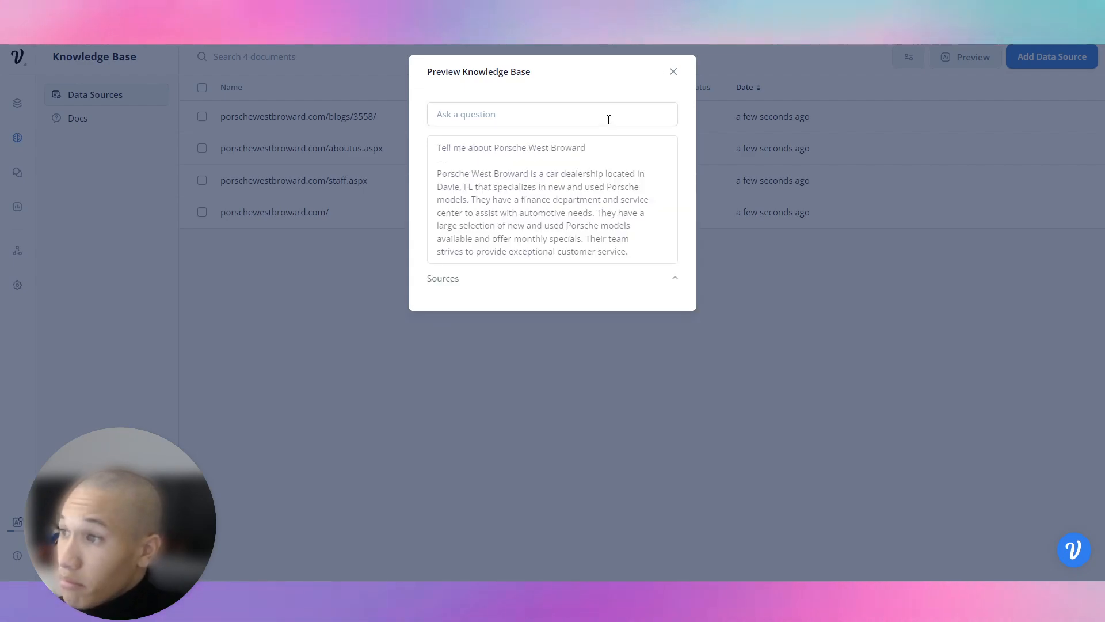
click(608, 120)
text(tell me about yourself)
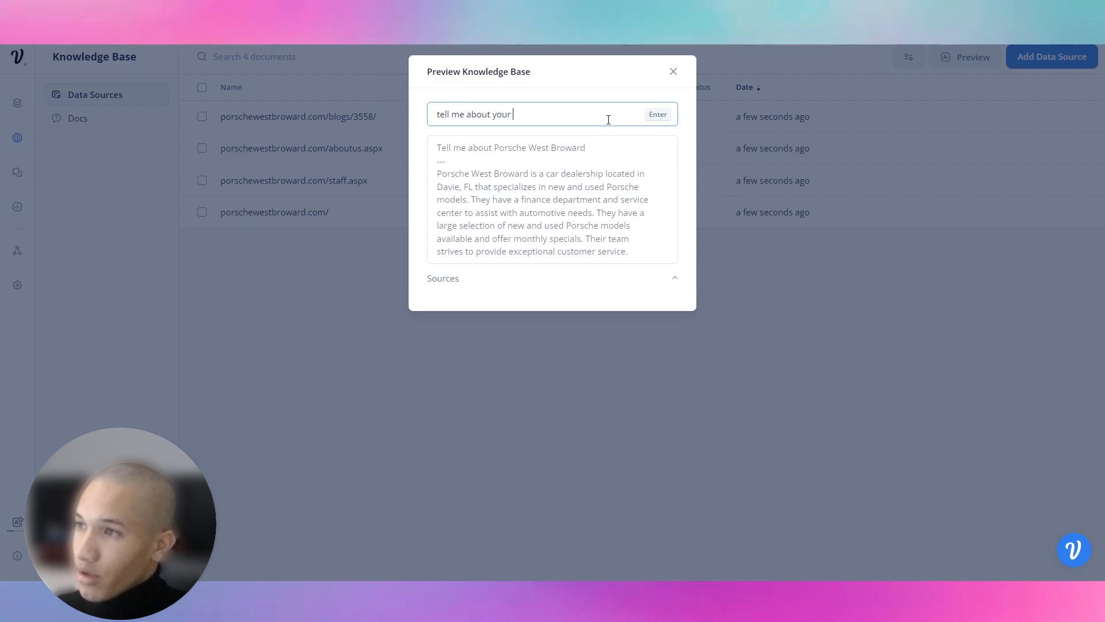
key(Return)
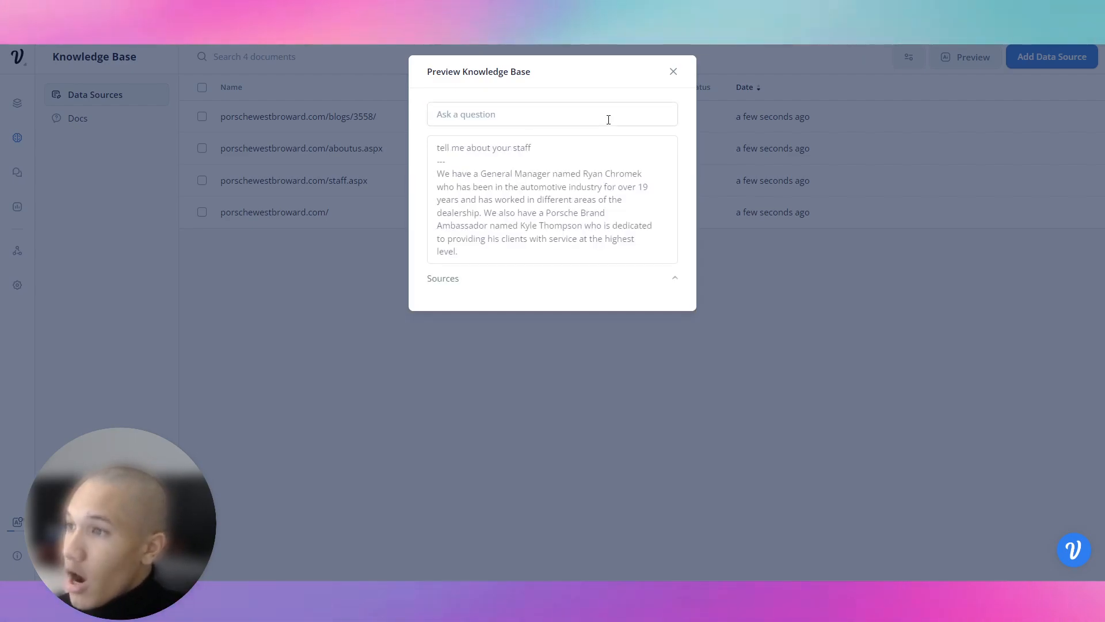
Step: Close the preview and return to the Dealership Chatbot flow canvas
click(405, 107)
click(20, 101)
scroll(541, 234, up, 2)
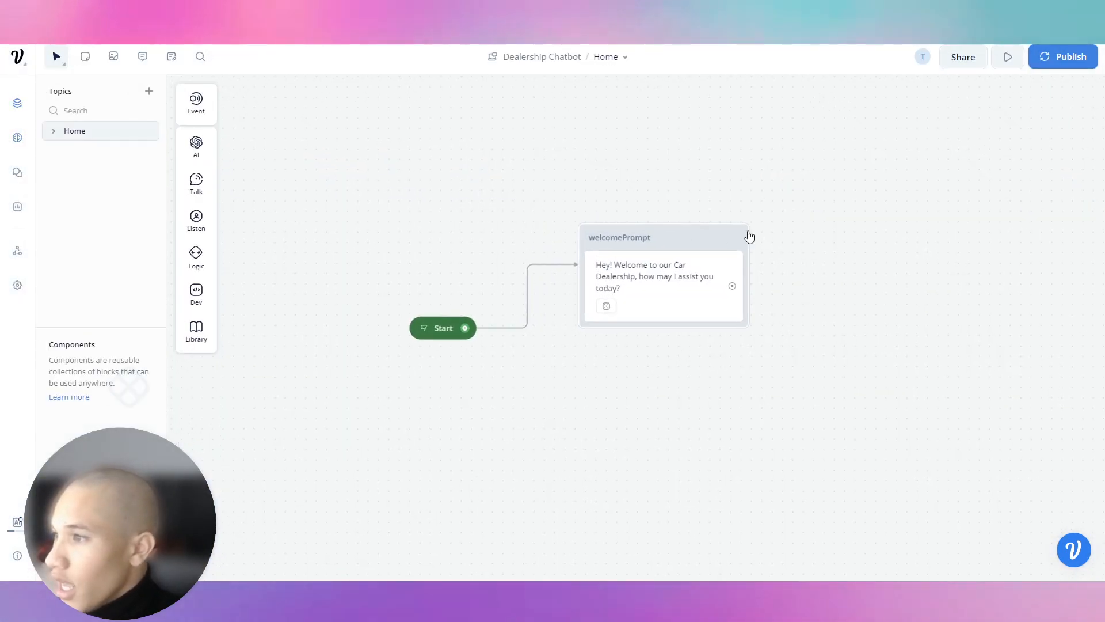
Step: Add a Text block connected after welcomePrompt and place it level with it
drag(755, 243, 585, 253)
click(540, 296)
drag(618, 305, 652, 304)
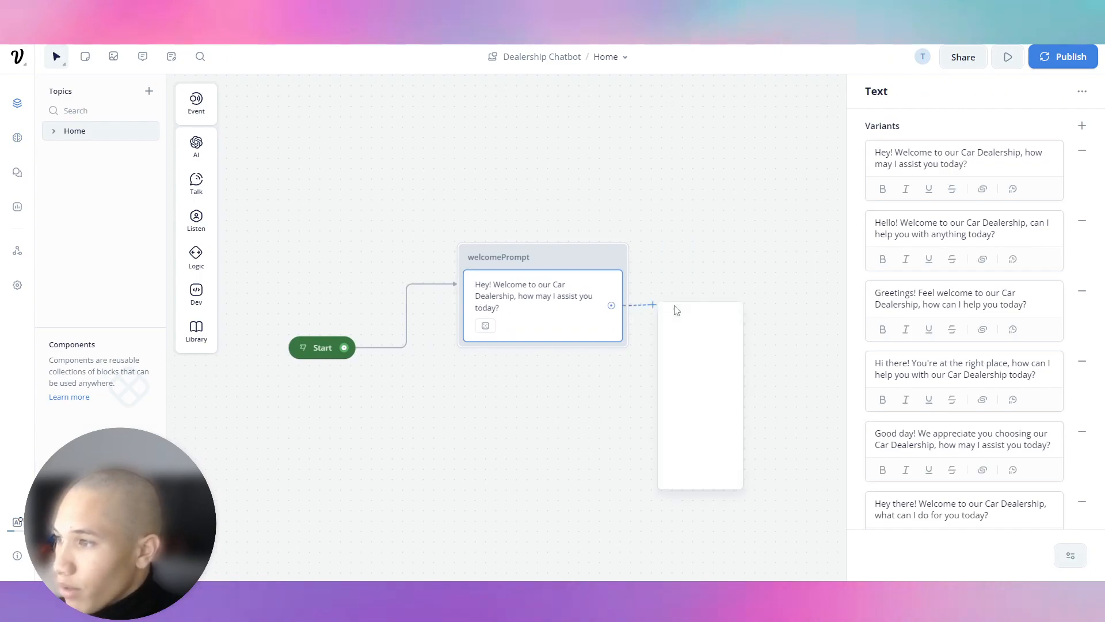
mouse_move(717, 328)
click(778, 347)
drag(768, 285, 787, 212)
drag(715, 161, 460, 228)
Step: Set its reply to 'What do you want to start with today?' and generate variants
click(501, 304)
click(992, 147)
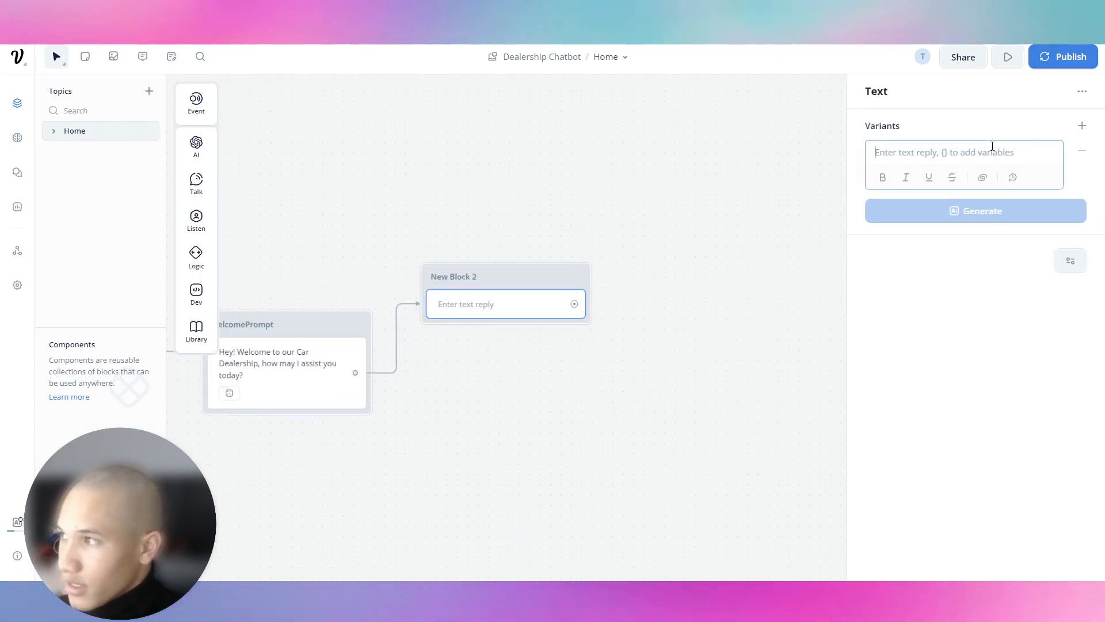
text(How m)
key(ctrl+BackSpace)
key(ctrl+BackSpace)
text(What)
key(ctrl+BackSpace)
key(ctrl+BackSpace)
text(WHat do you want to start with today?)
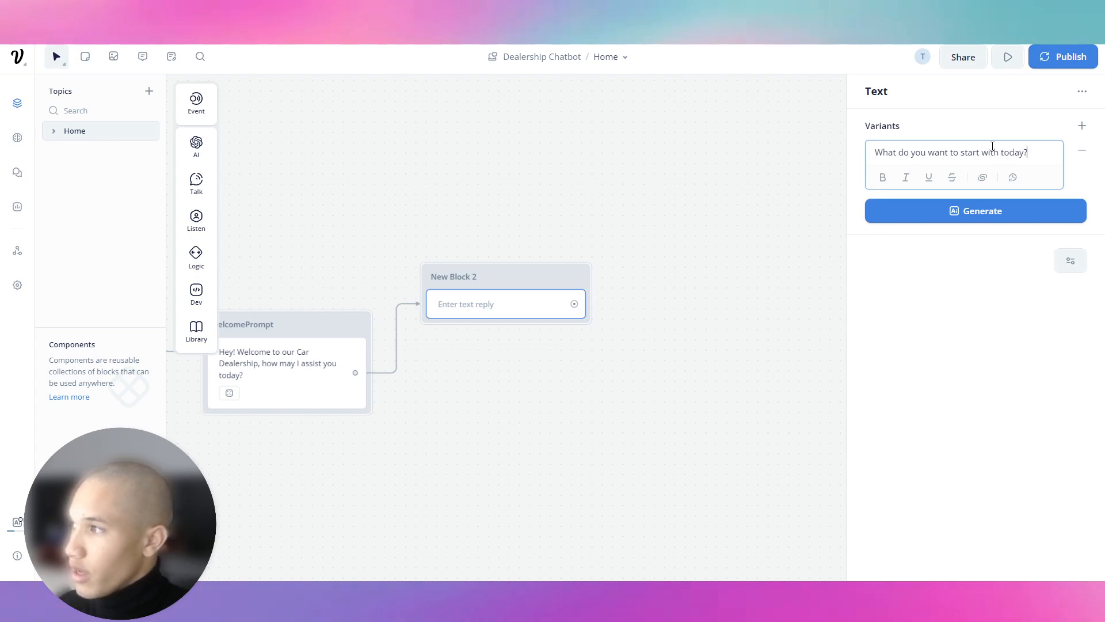
click(965, 218)
click(962, 243)
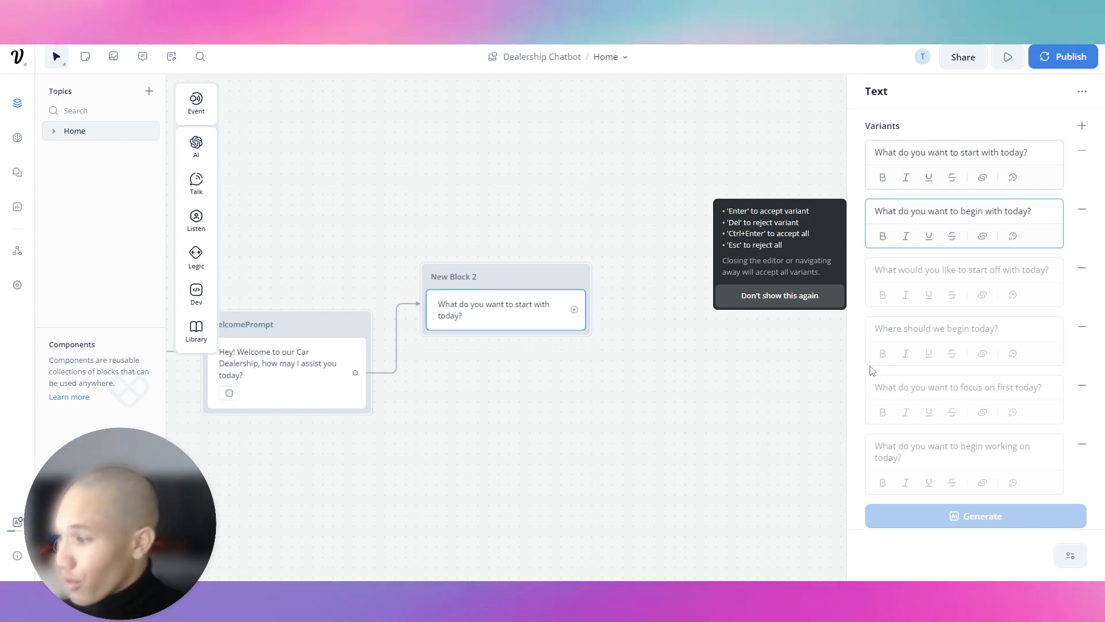
Step: Add a Buttons step with 'Show me Cars', 'Schedule Test Drive' and 'Contact Us' buttons
click(725, 316)
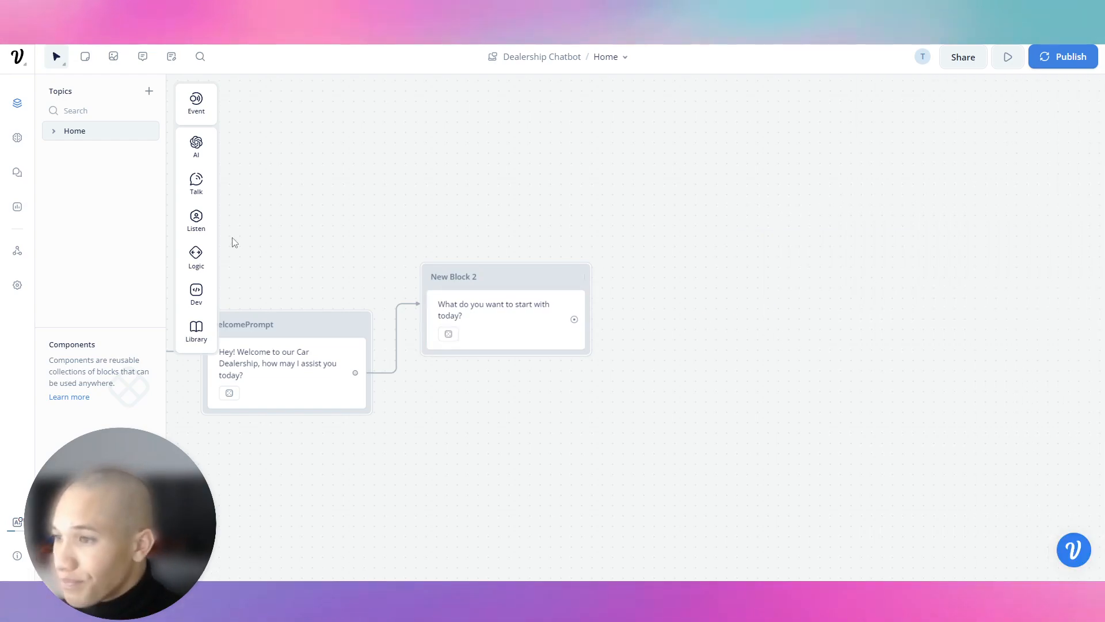
mouse_move(198, 217)
drag(261, 218, 454, 348)
click(972, 159)
text(Show me Cars)
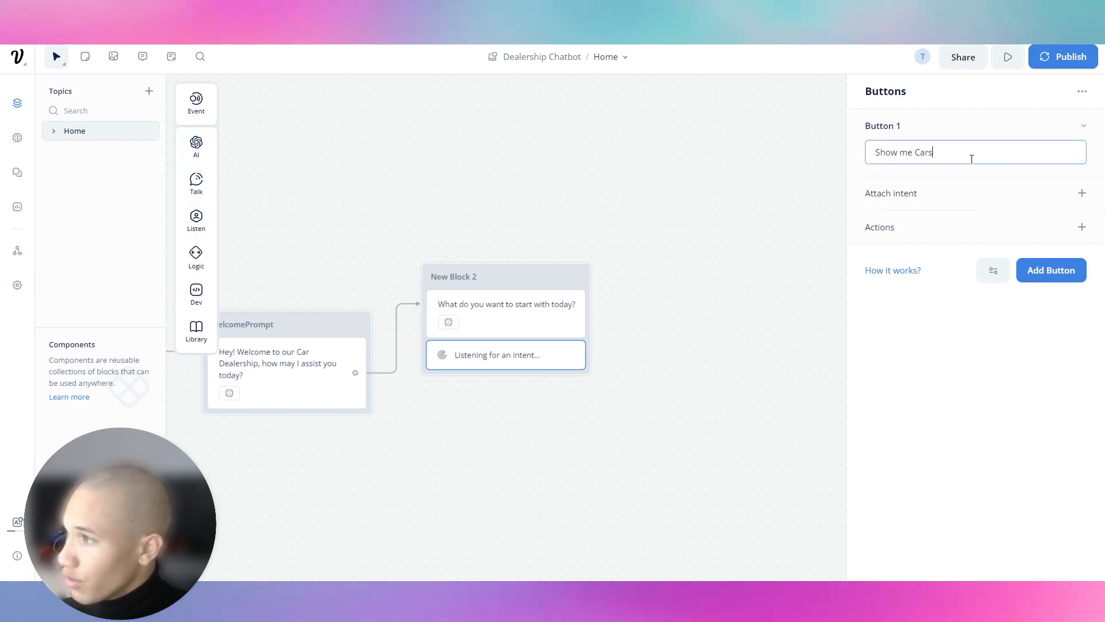
click(1053, 270)
text(Sched)
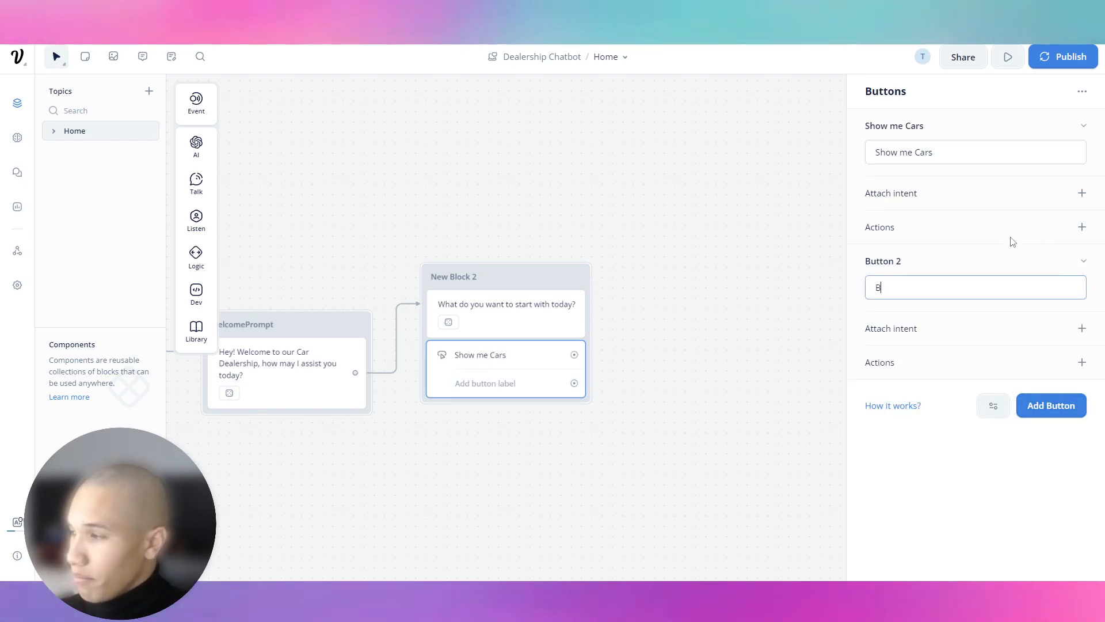
text(ule Test Drive)
click(1080, 260)
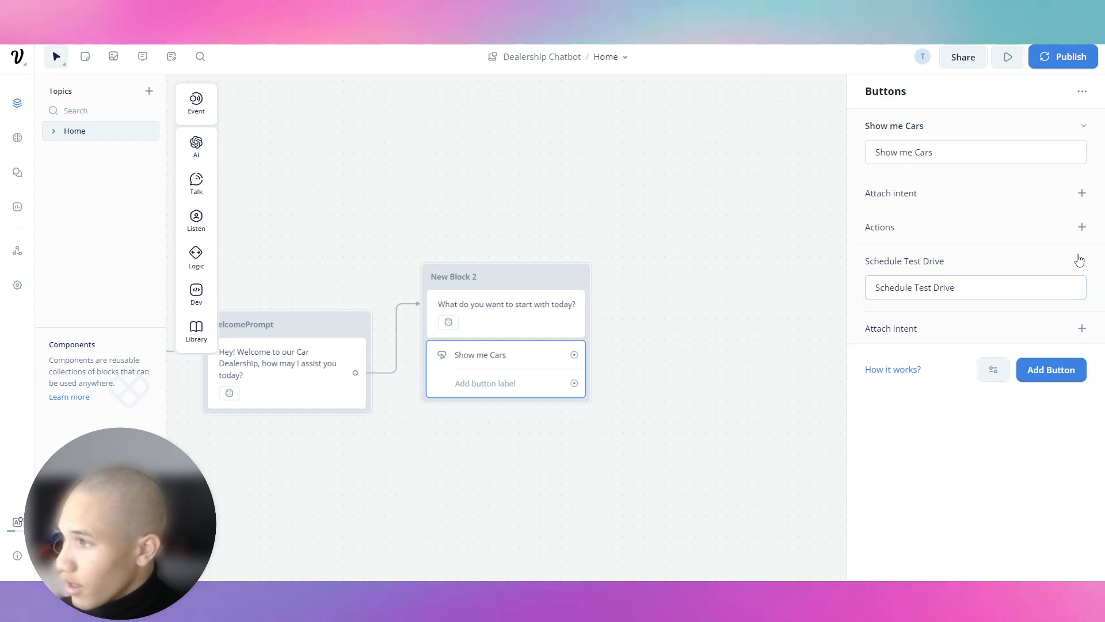
click(1075, 301)
text(Contact Us)
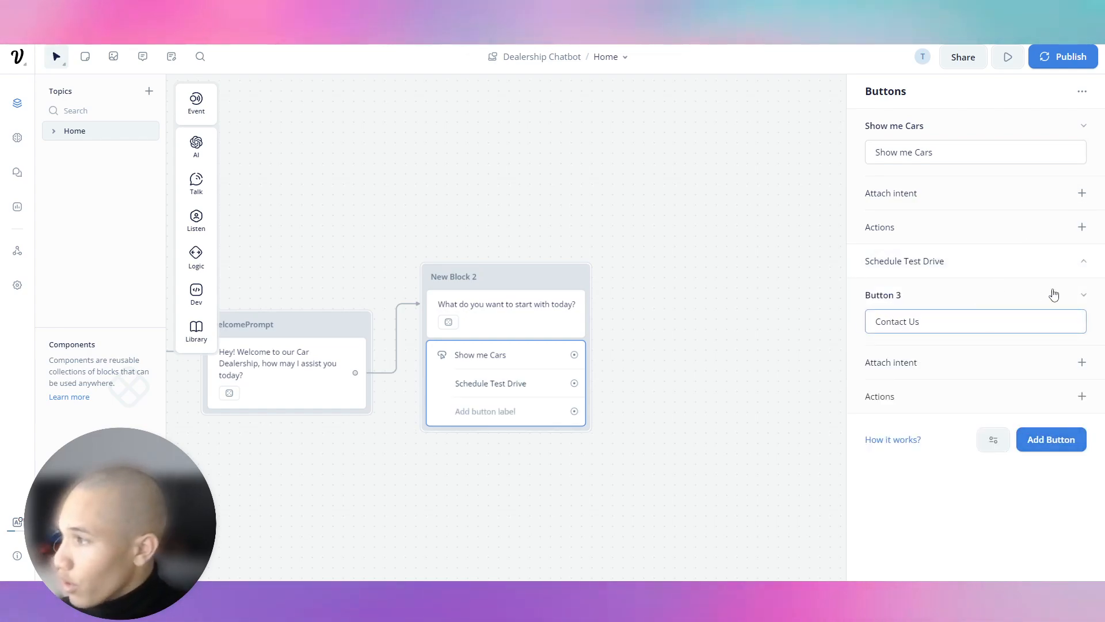
Step: Begin attaching a trigger intent to the Schedule Test Drive button
click(1087, 270)
click(1082, 362)
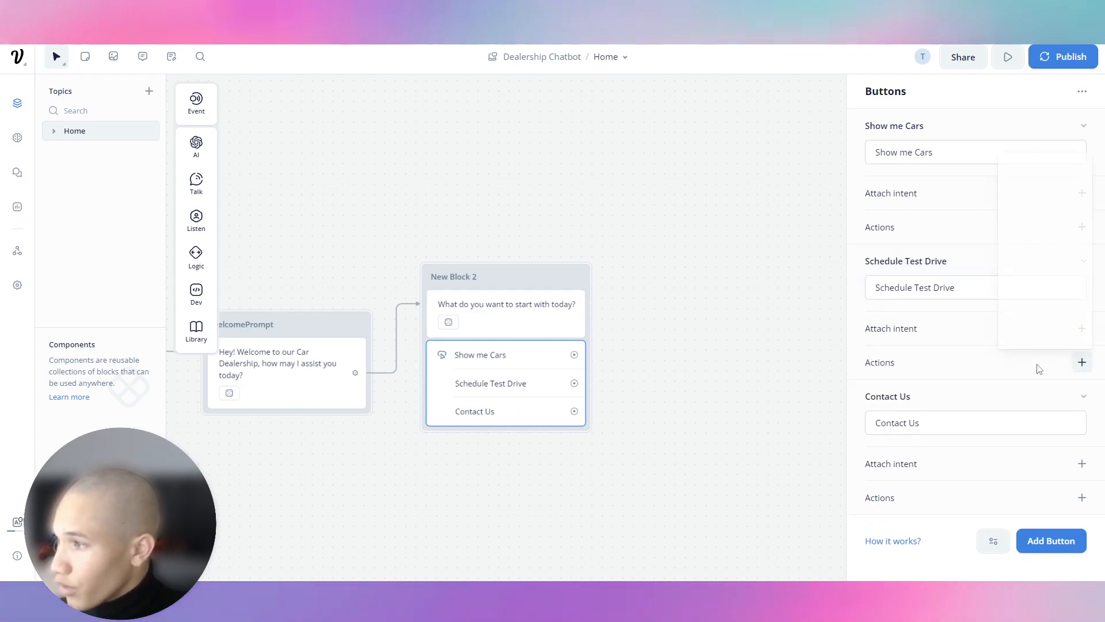
click(1062, 325)
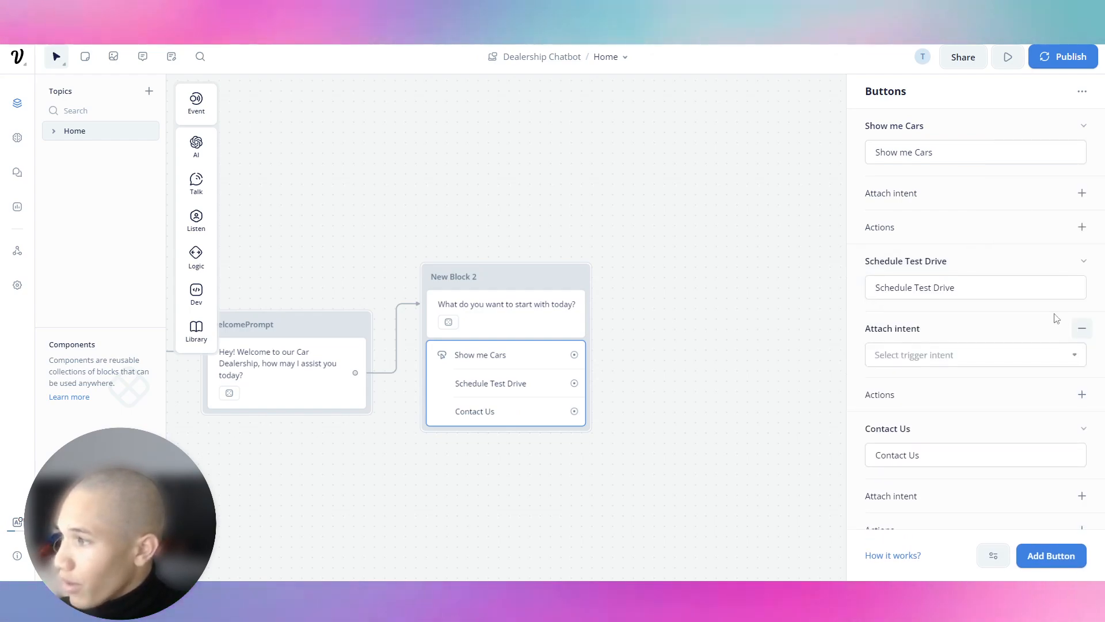
click(989, 353)
Step: Create a new intent 'Schedule Test Drive' with the utterance 'I'd like to schedule a test drive'
click(1000, 329)
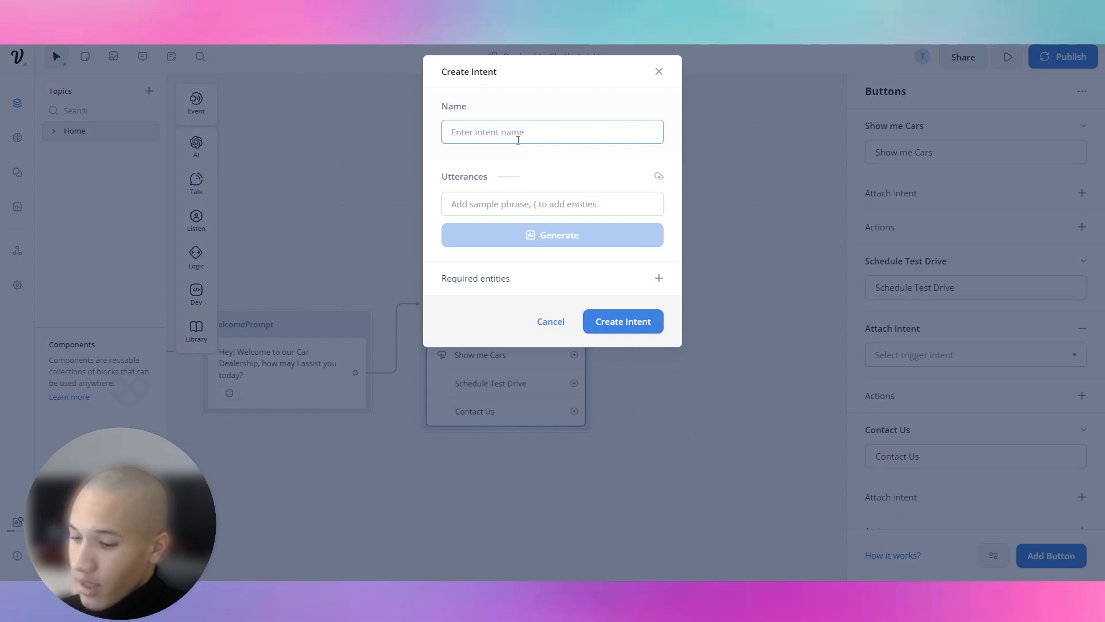
text(Schedul)
key(BackSpace)
key(BackSpace)
key(BackSpace)
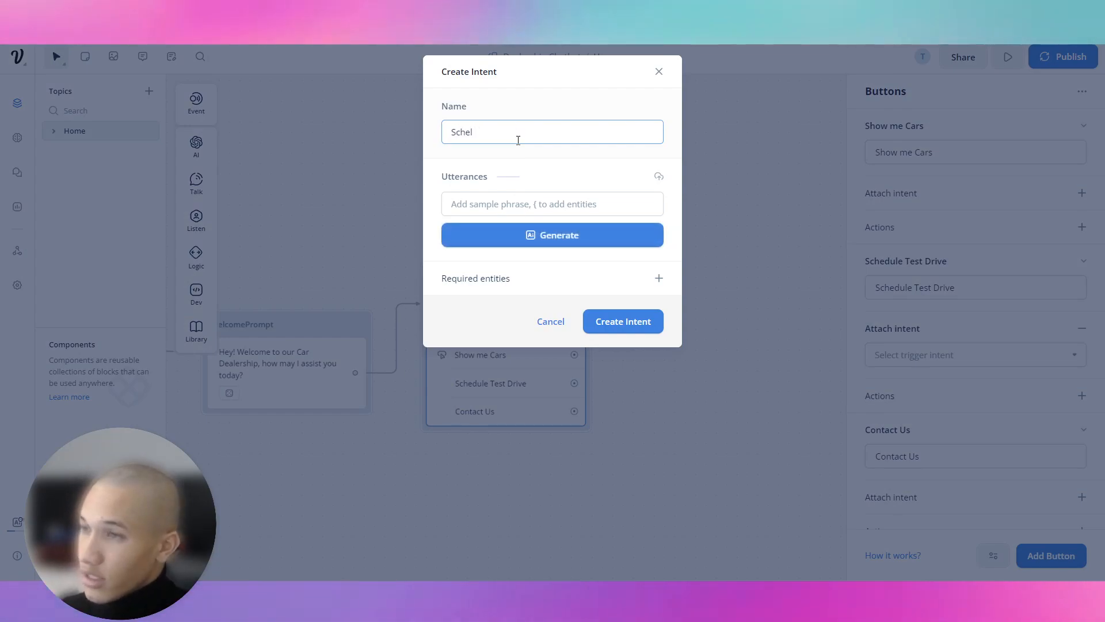
key(ctrl+a)
text(Sh)
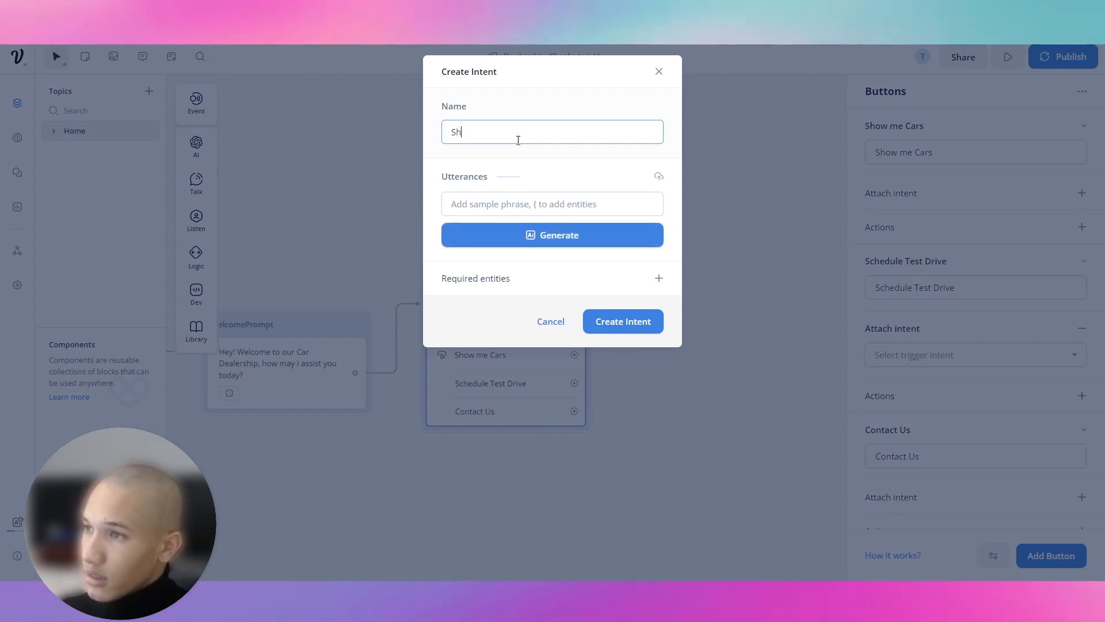
key(BackSpace)
text(chedule)
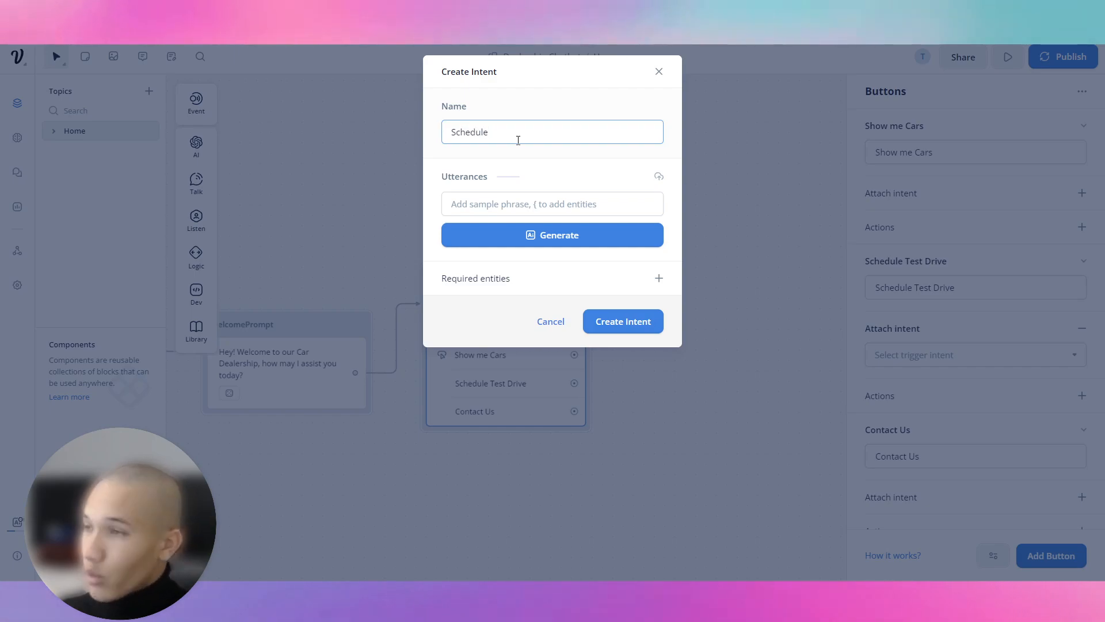
text( Tes)
key(BackSpace)
text(est Driver)
key(Tab)
text(I'd like to schedule a test drive)
key(Return)
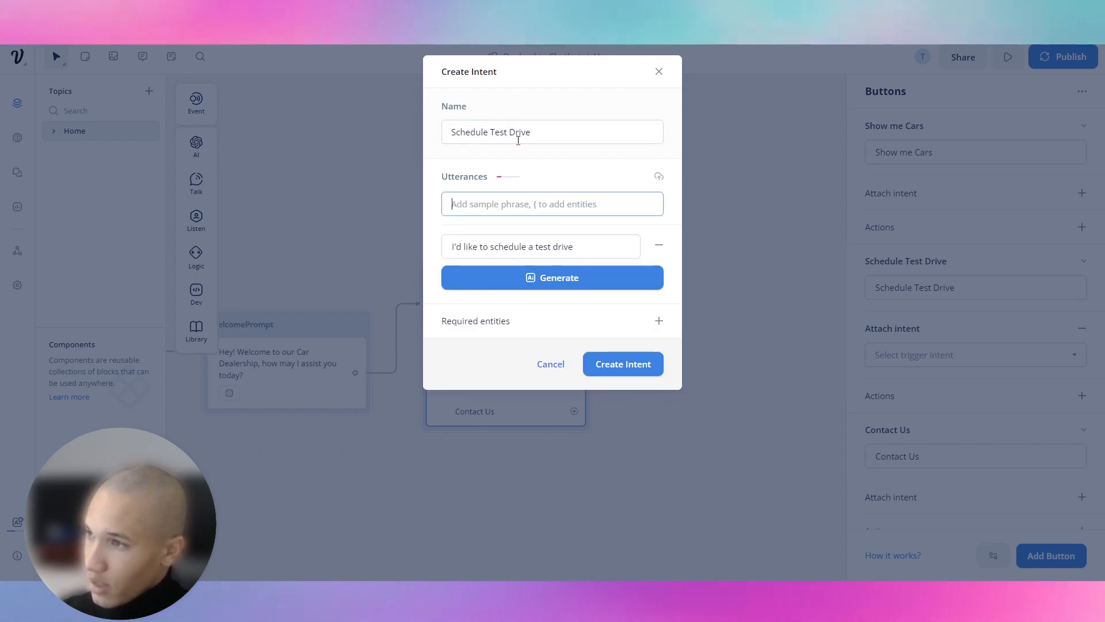
Step: Generate more sample utterances, create the intent, and close the button settings
click(656, 291)
click(595, 358)
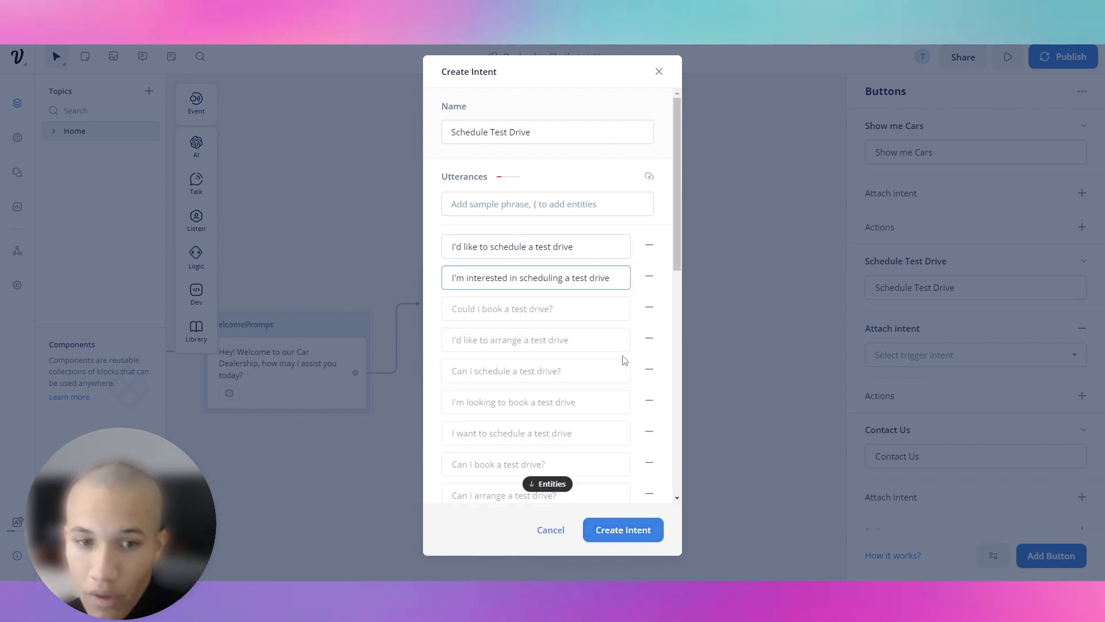
scroll(606, 316, down, 5)
click(624, 530)
click(641, 311)
Step: Add a component to the Schedule Test Drive path, create a new component named 'Test Drive' and open it
click(589, 388)
mouse_move(656, 555)
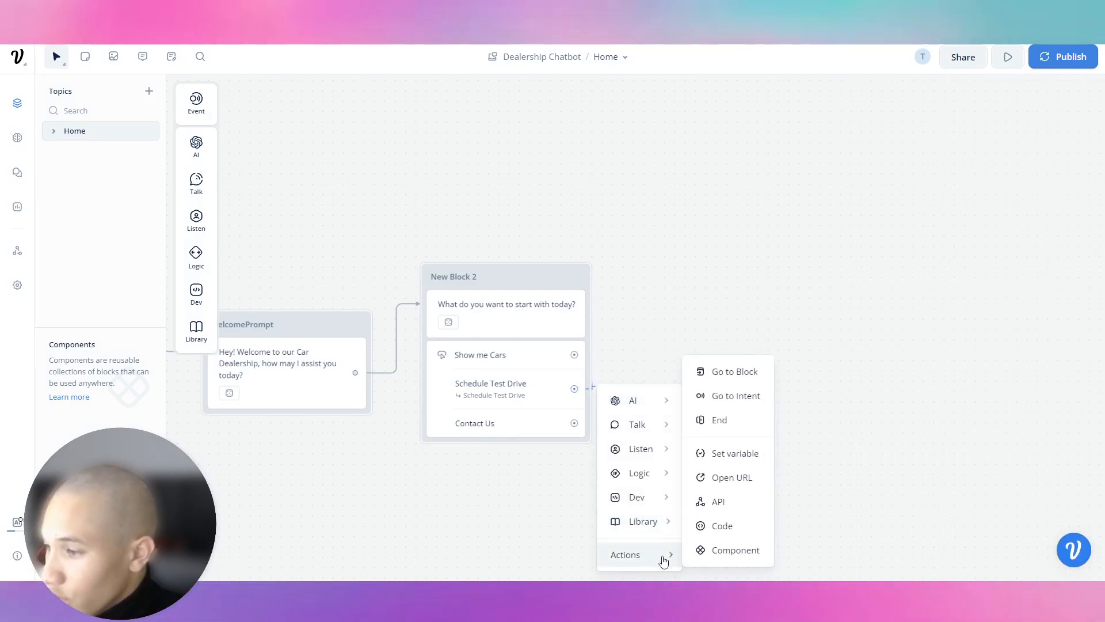
click(714, 547)
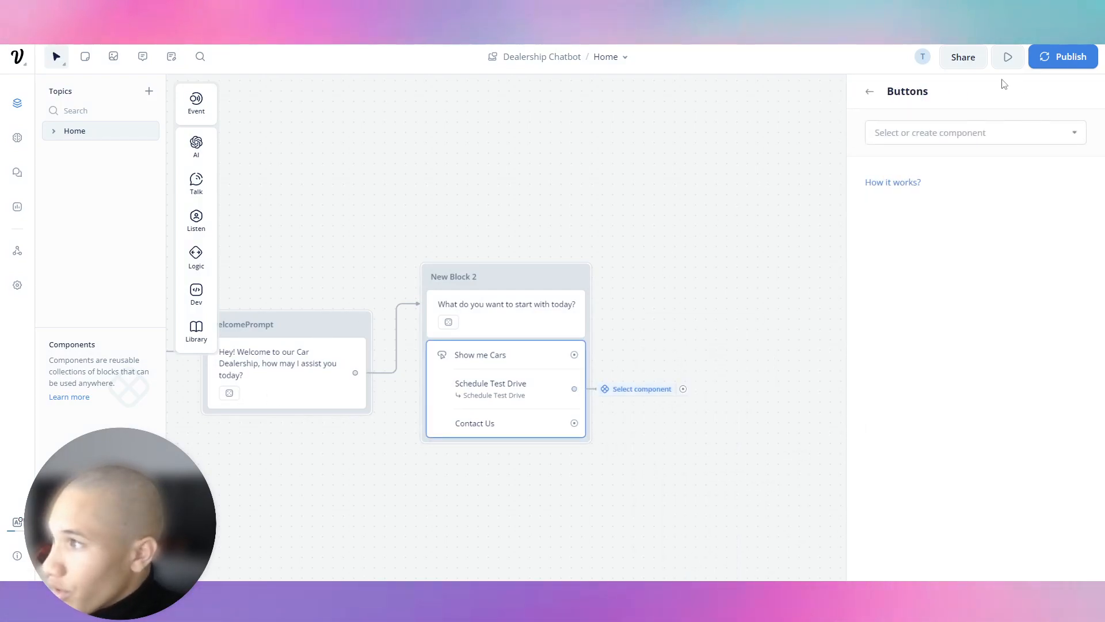
click(988, 133)
click(967, 218)
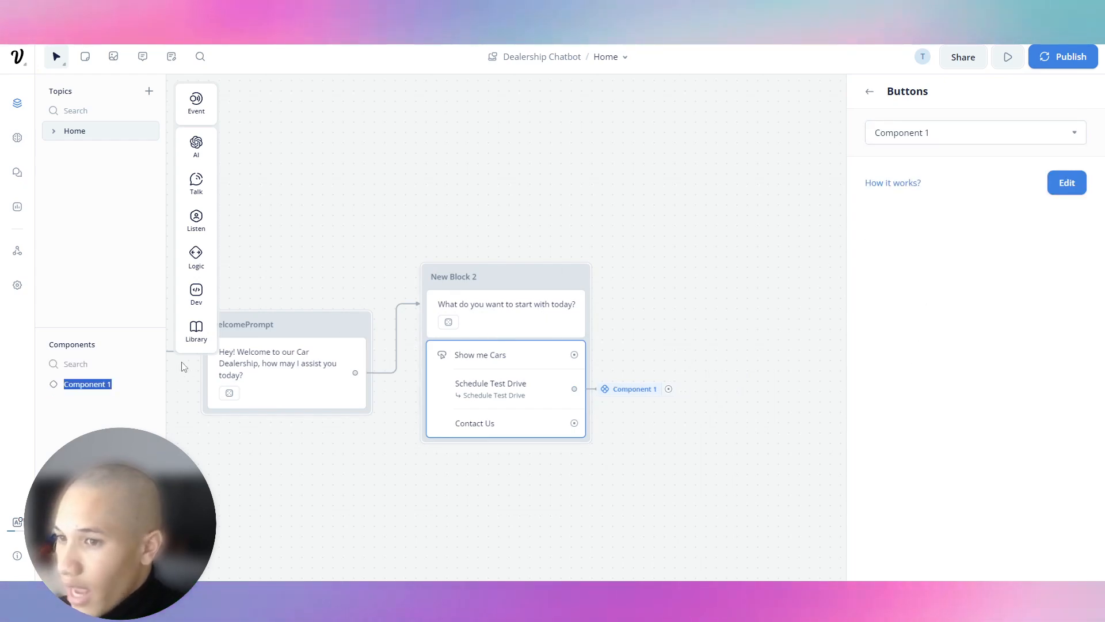
text(T)
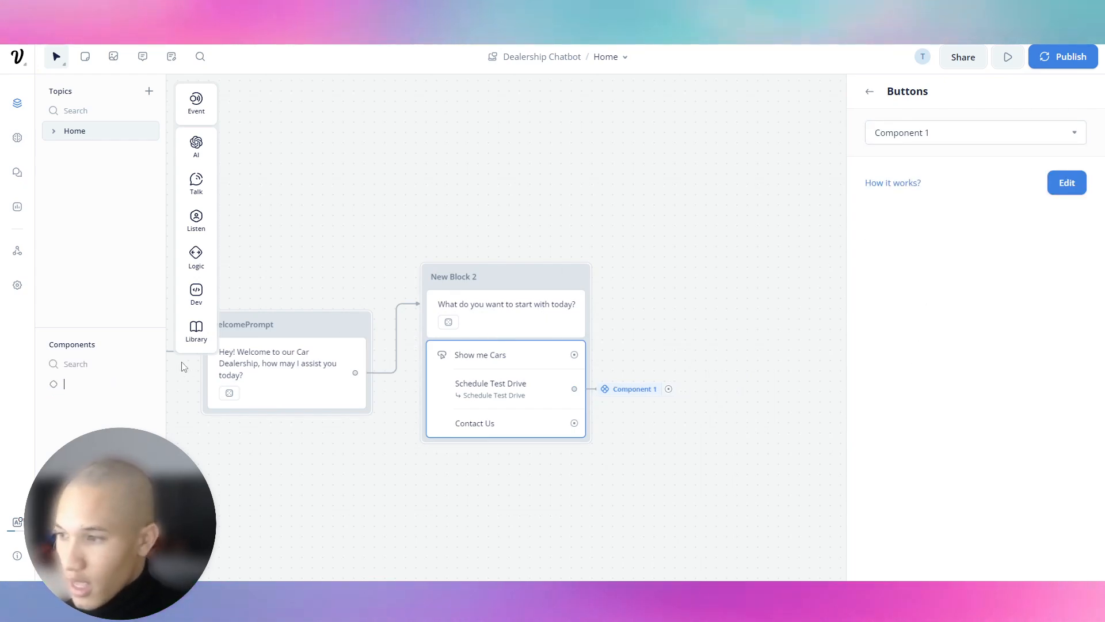
text(est Drive)
key(Return)
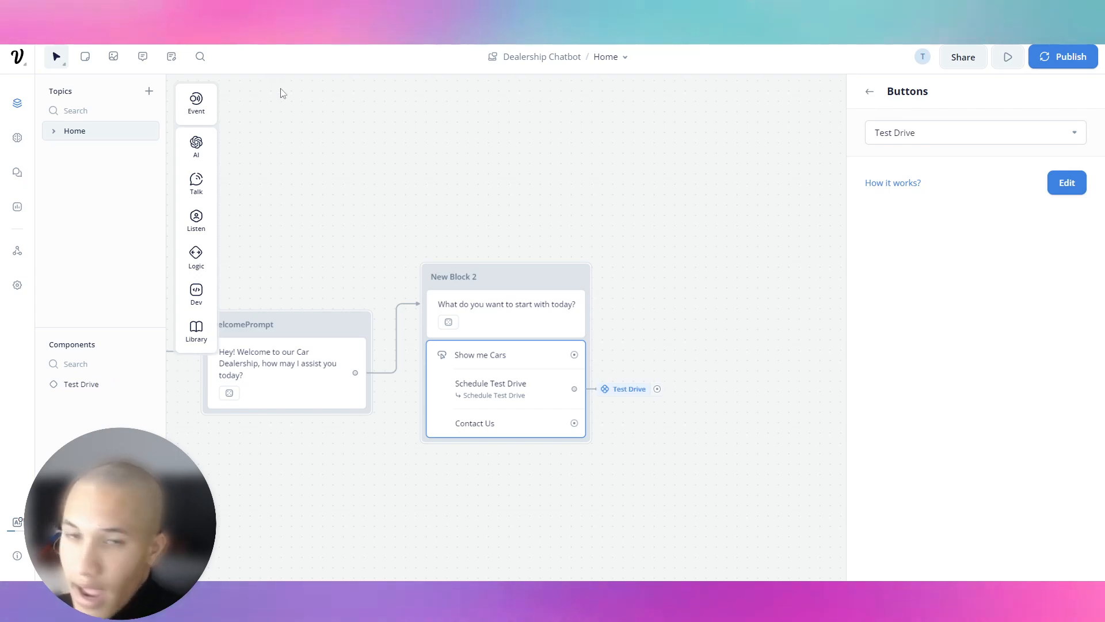
click(79, 392)
Step: Add text blocks asking 'What car would you like to test' and 'What is your Name?'
drag(469, 255, 561, 249)
mouse_move(610, 287)
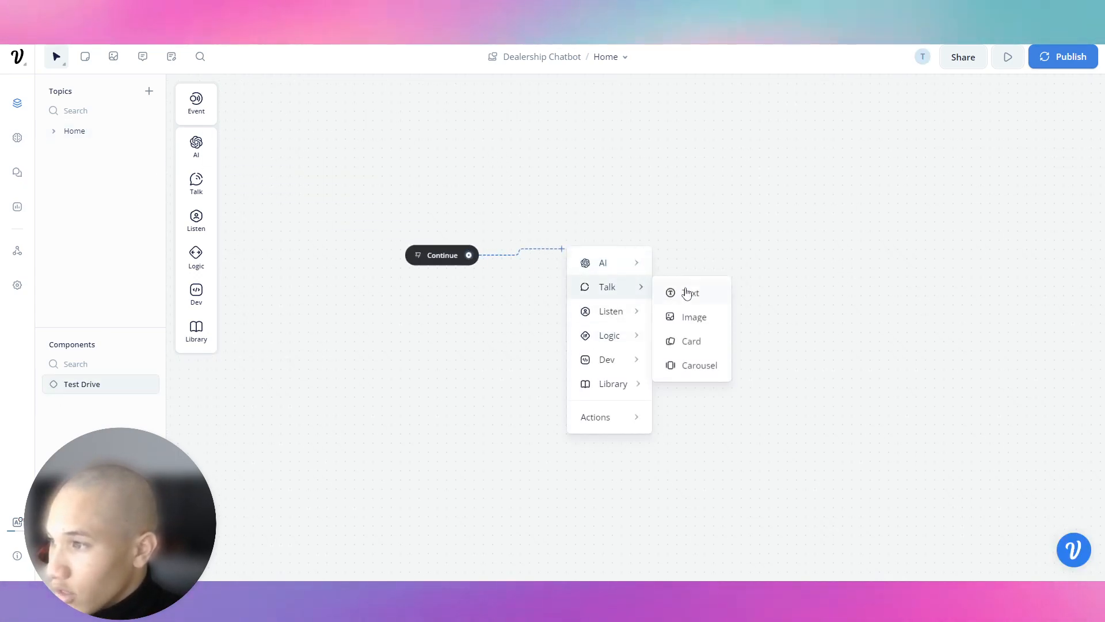
click(682, 294)
text(Wha c)
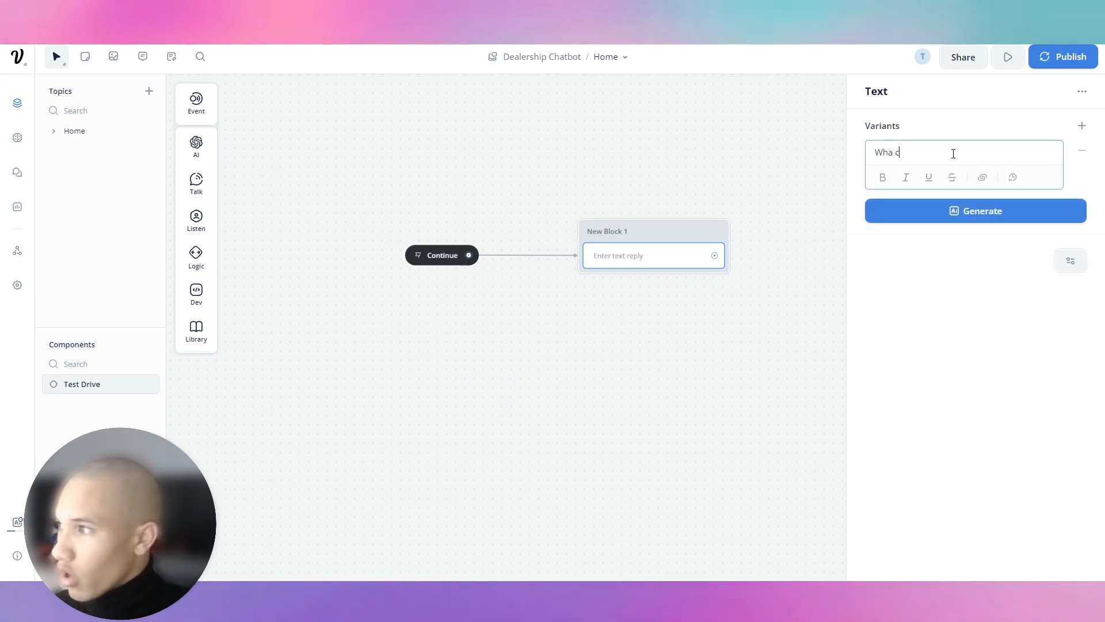
text(t car would you like to test drive?)
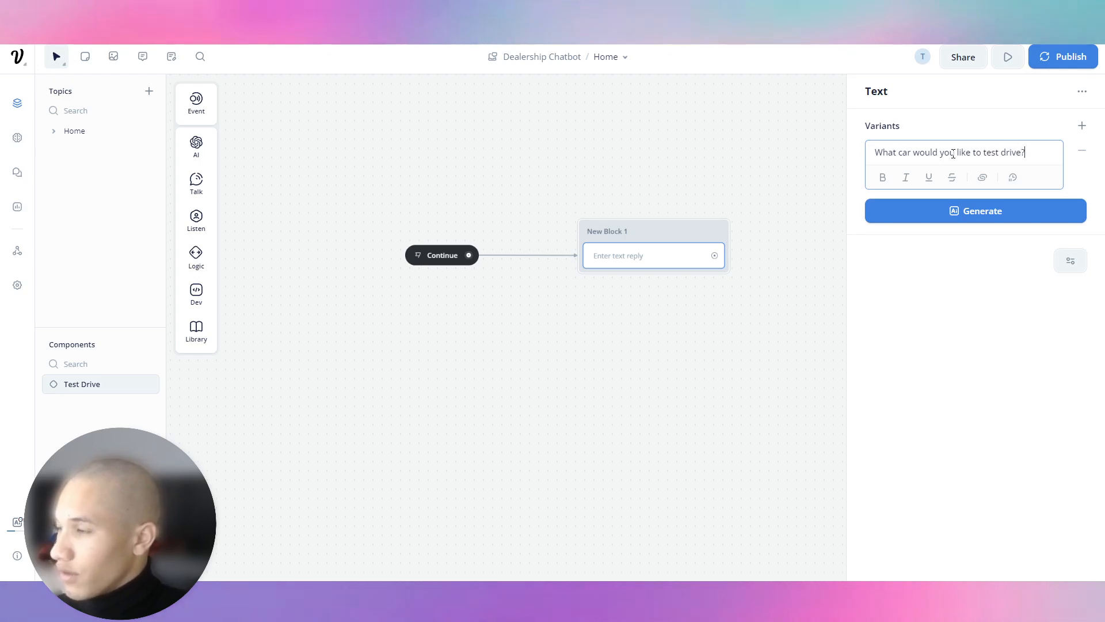
drag(714, 255, 801, 232)
mouse_move(840, 246)
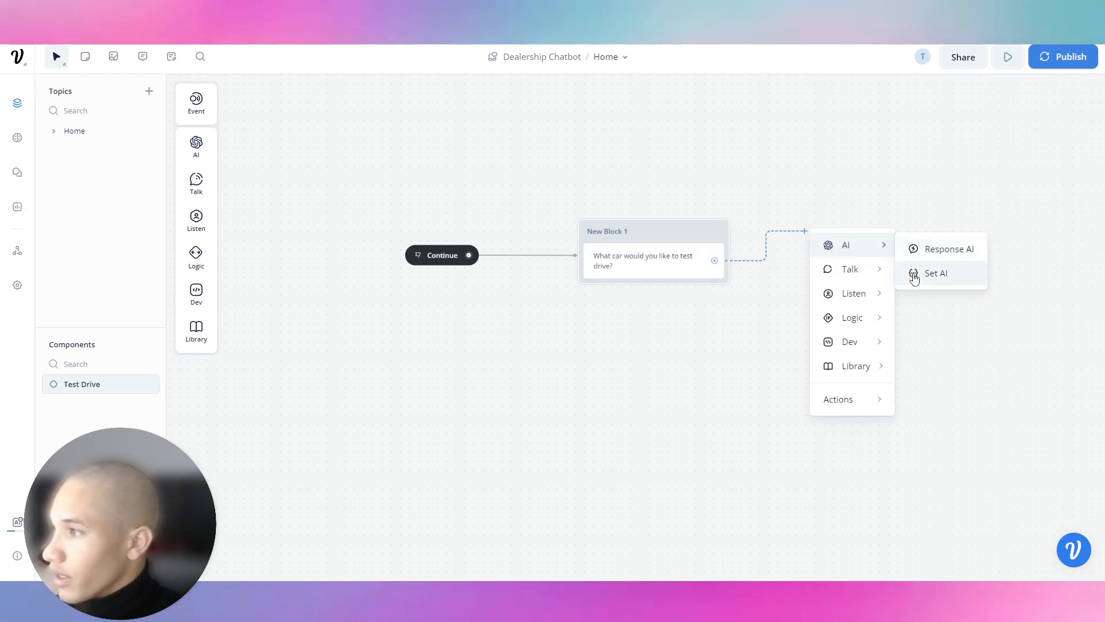
mouse_move(871, 273)
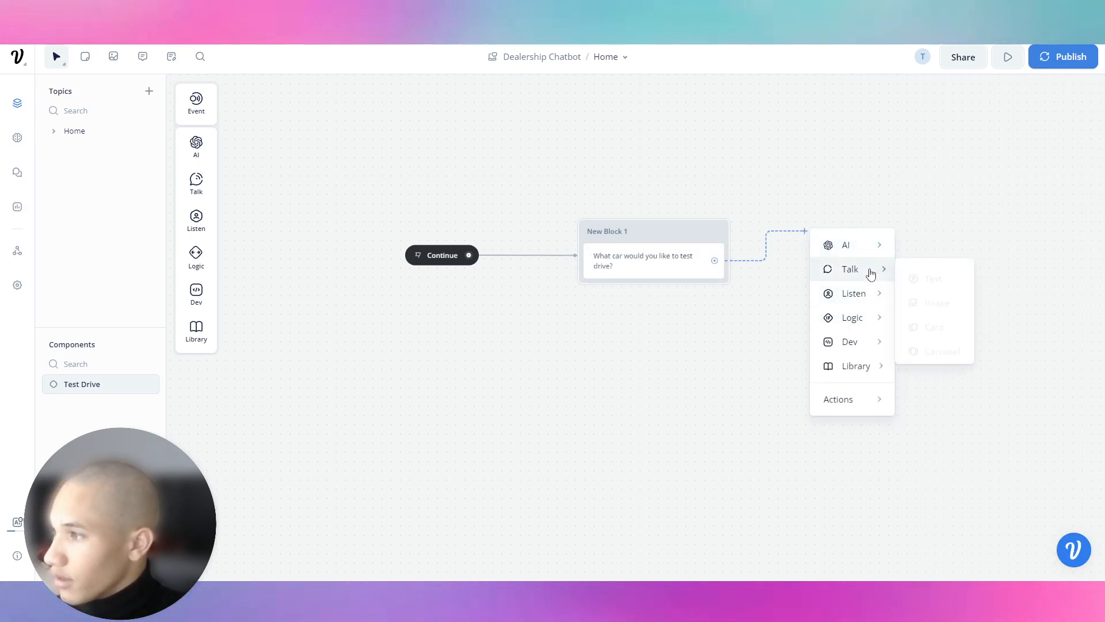
click(921, 273)
click(952, 158)
text(What)
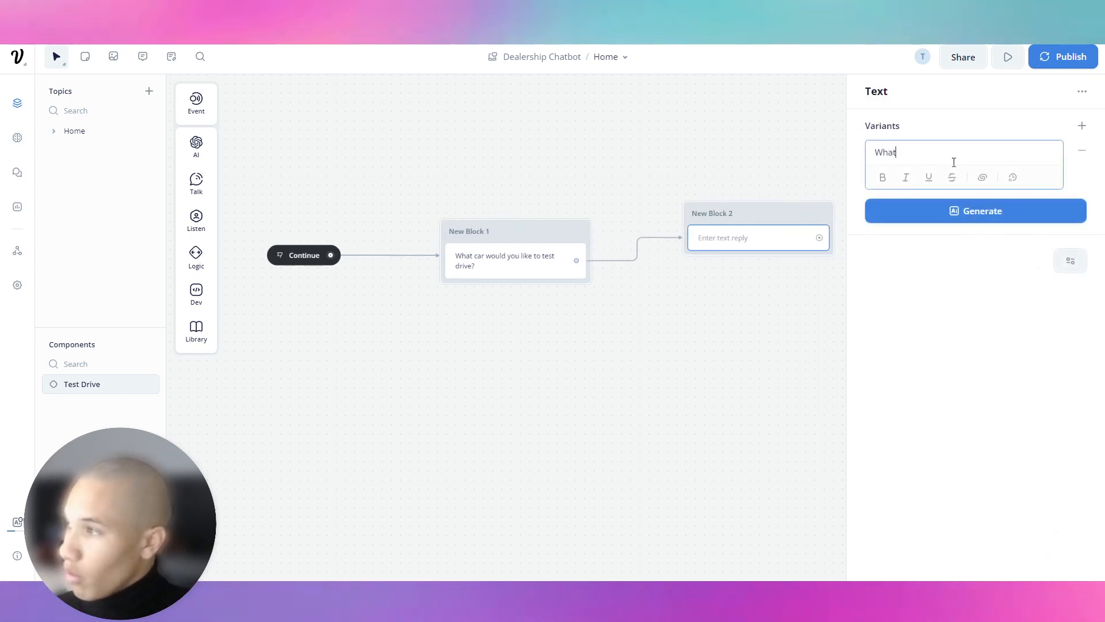
text( is your Name?)
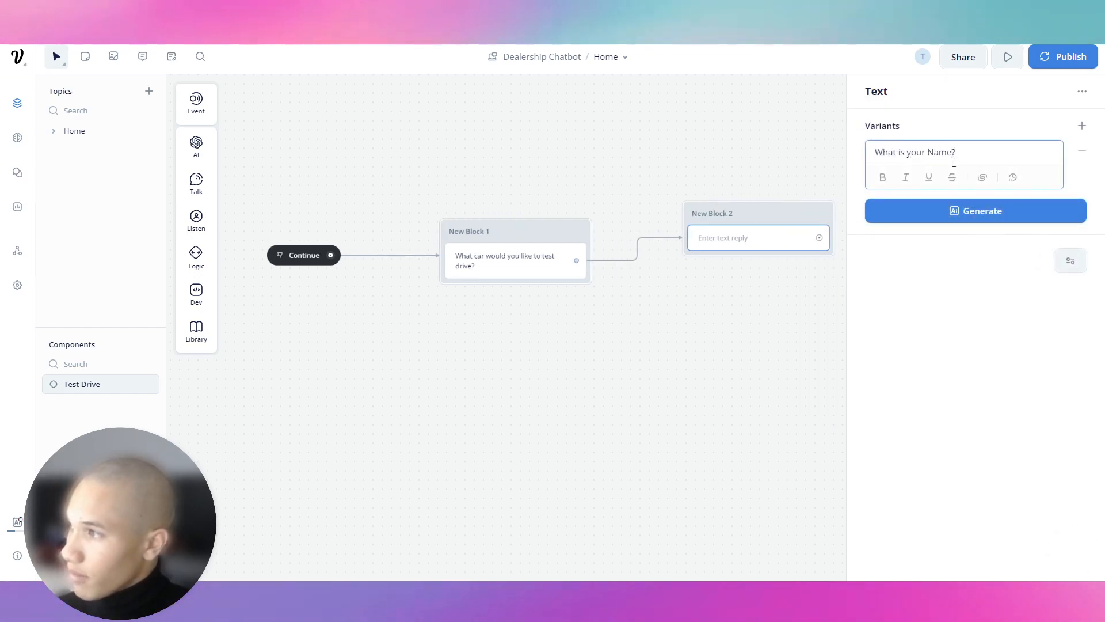
Step: Line up New Block 2 and add a text block asking 'What is your Phone Number?'
mouse_move(753, 216)
mouse_down()
mouse_move(645, 211)
mouse_move(743, 207)
mouse_up()
drag(697, 168, 523, 195)
drag(571, 259, 688, 221)
mouse_move(733, 241)
mouse_move(766, 259)
click(806, 264)
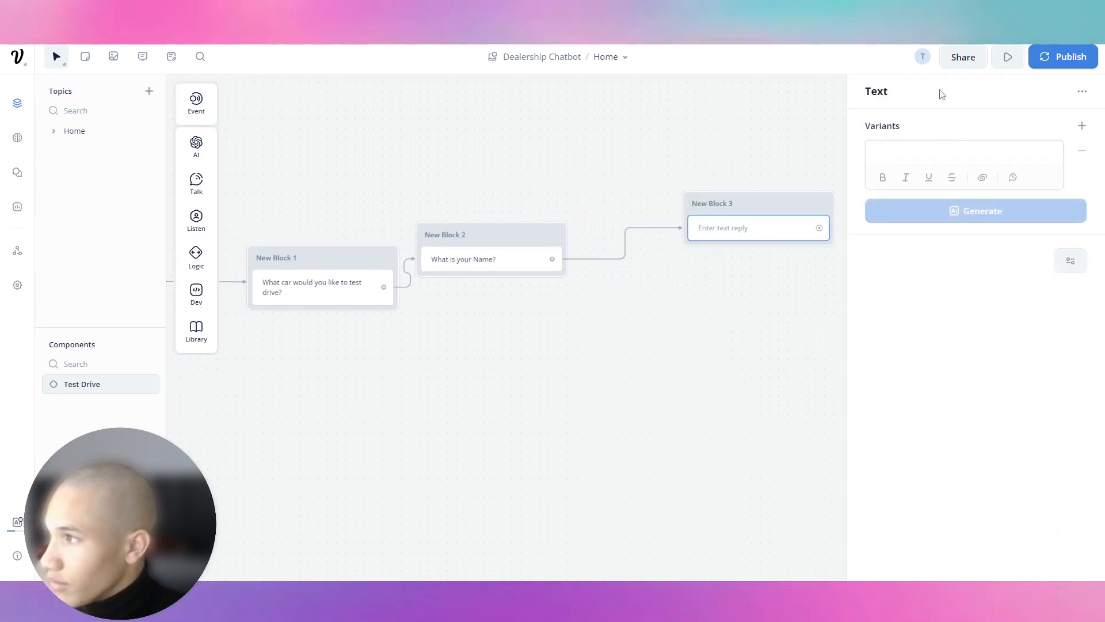
click(970, 161)
text(What is you)
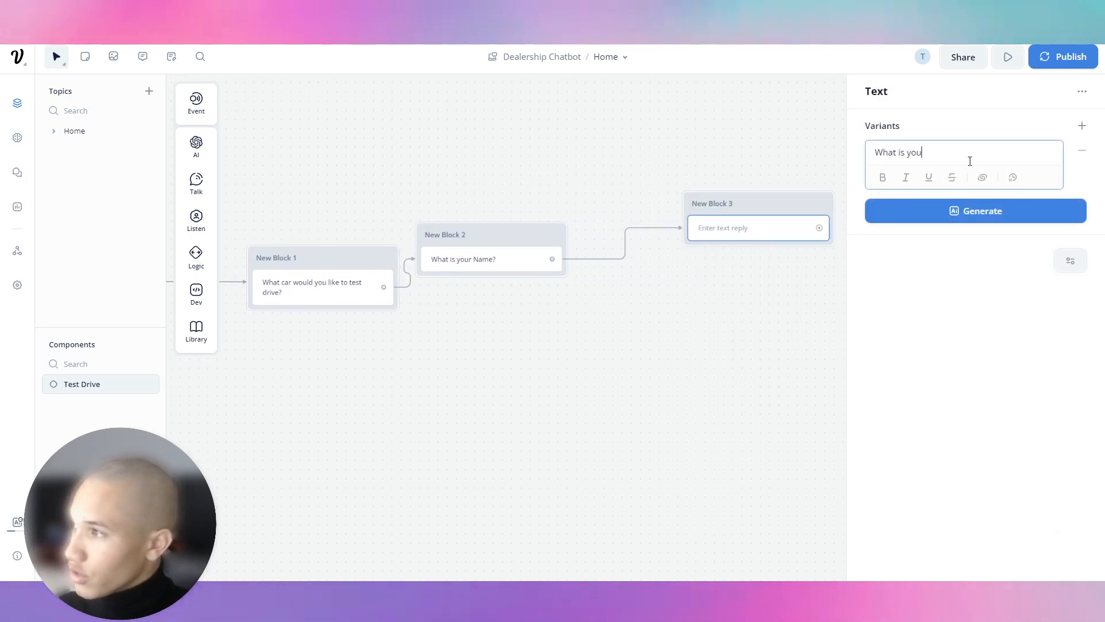
text(r Phone Number?)
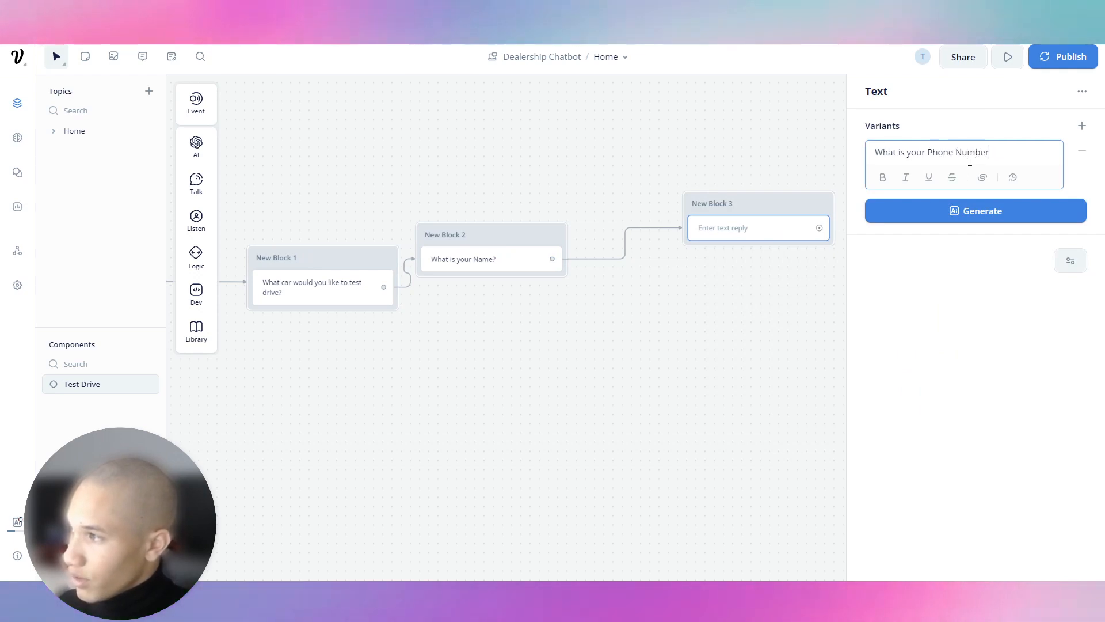
Step: Add a fourth text block asking the customer to tell the exact date they can come in
drag(762, 209, 783, 192)
mouse_move(857, 255)
mouse_move(861, 230)
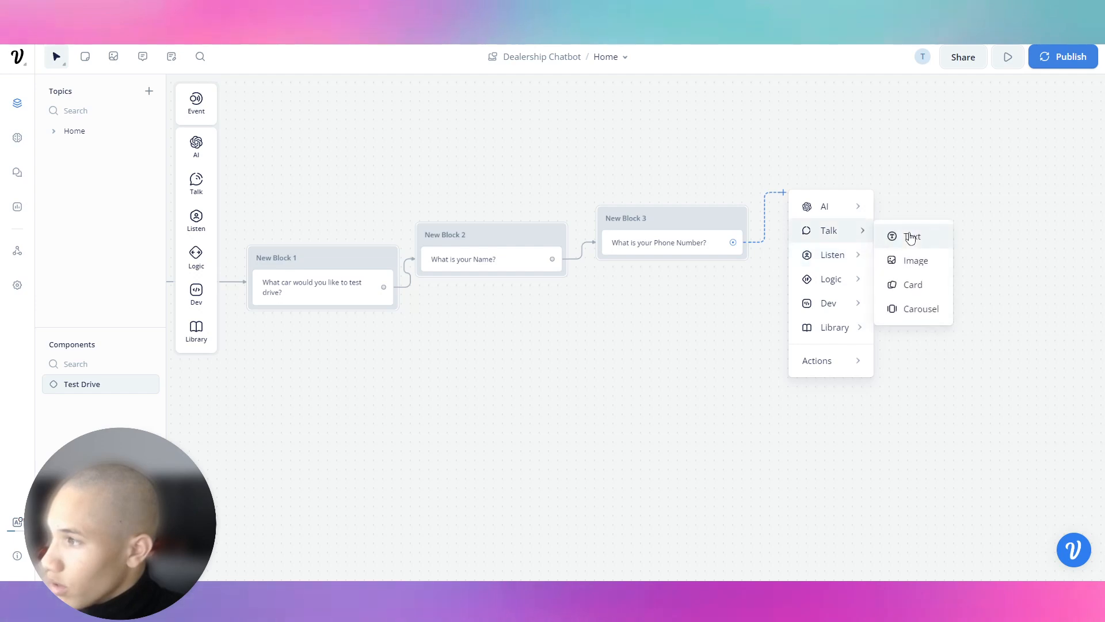
click(909, 234)
click(971, 161)
text(Whats the best)
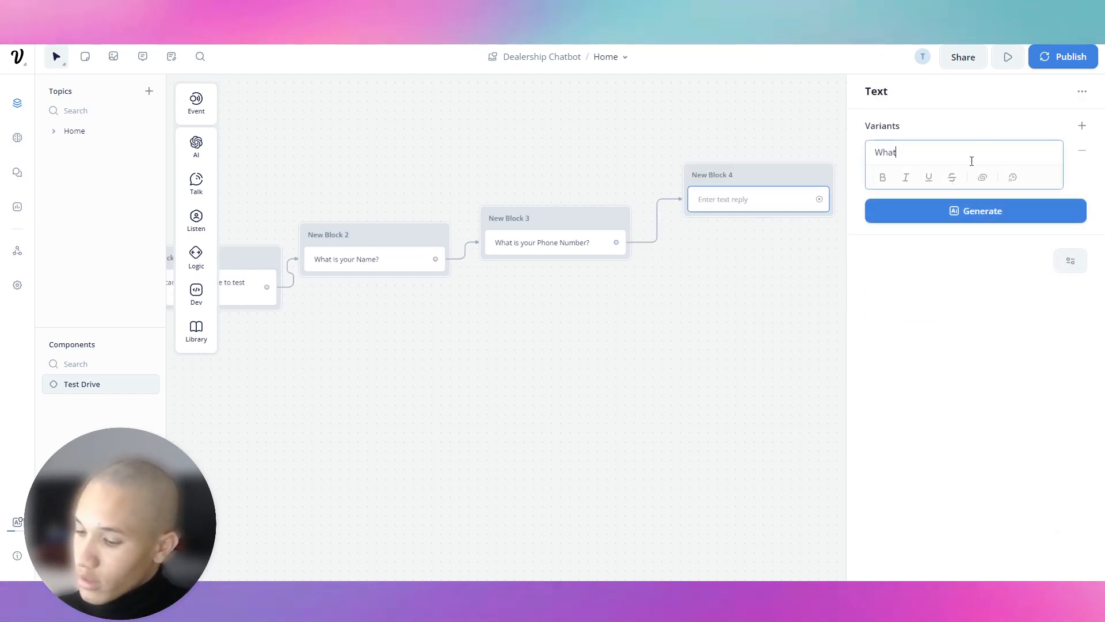
key(ctrl+a)
text(W)
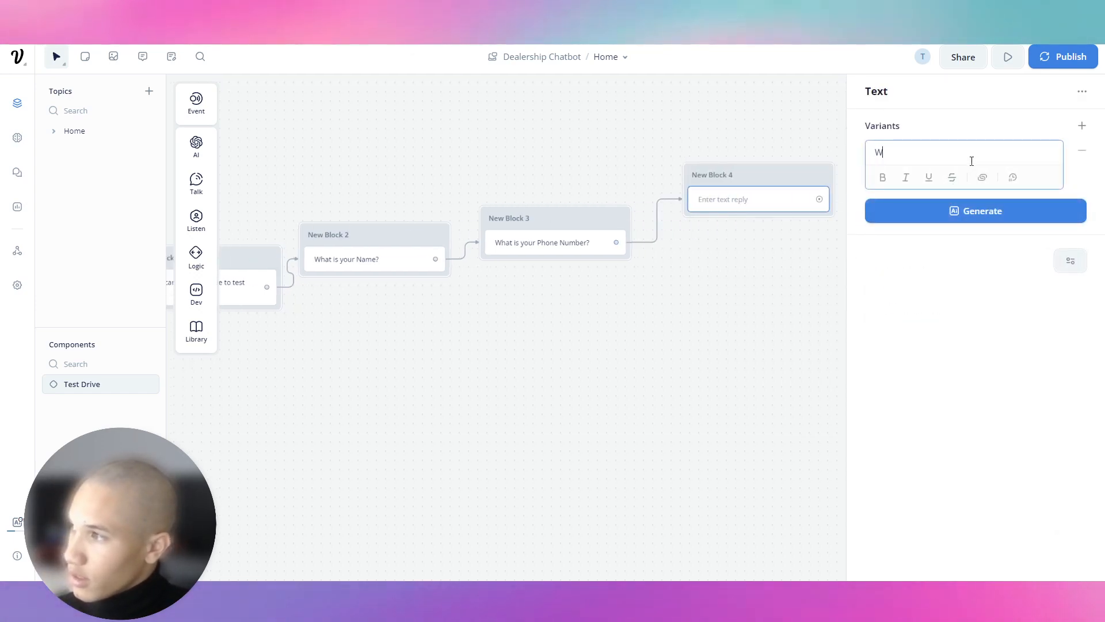
text(ell me your d)
key(ctrl+a)
text(Tell me the exact date you can c)
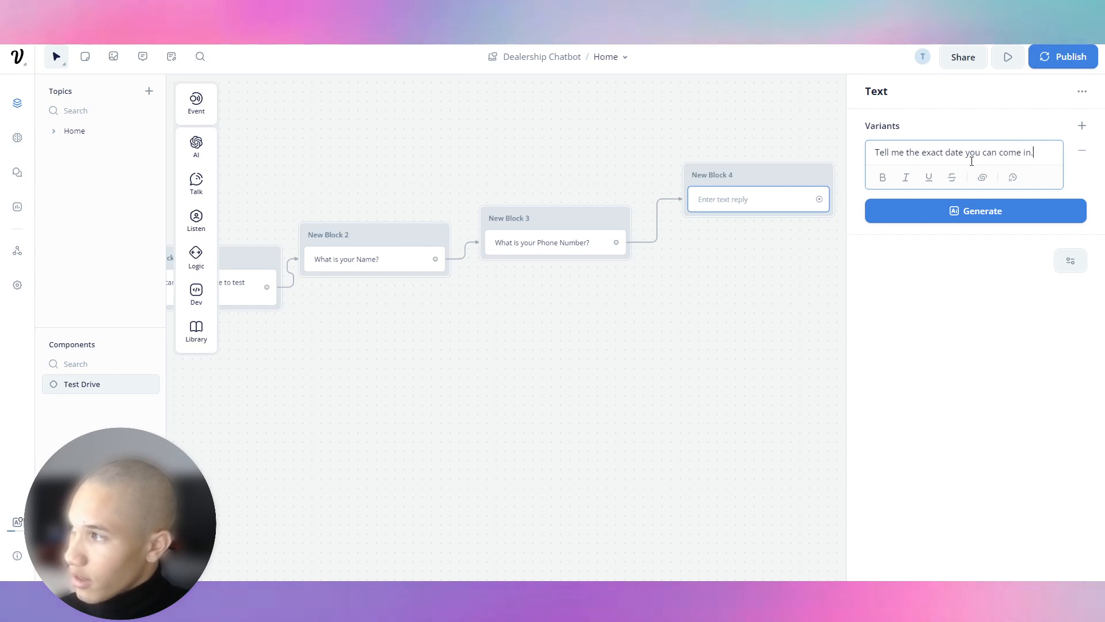
click(814, 133)
Step: Add a reply-capture step to each of New Blocks 1 through 4
click(765, 180)
drag(592, 111, 953, 78)
mouse_move(197, 220)
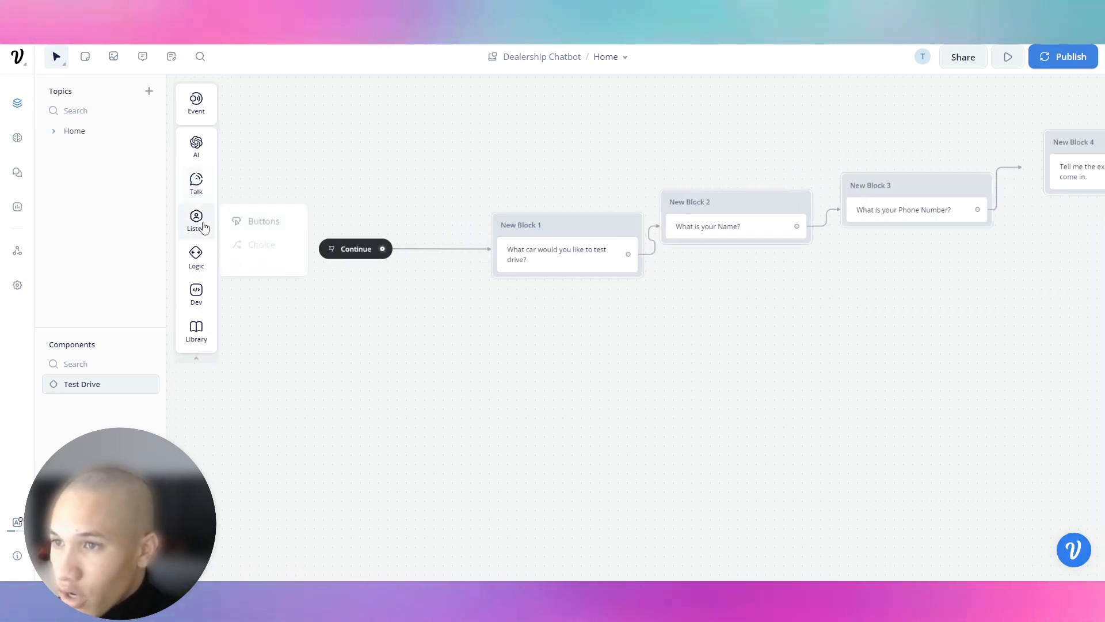
drag(262, 263, 565, 256)
mouse_move(196, 183)
mouse_move(196, 224)
drag(252, 263, 728, 244)
drag(530, 171, 180, 218)
mouse_move(209, 199)
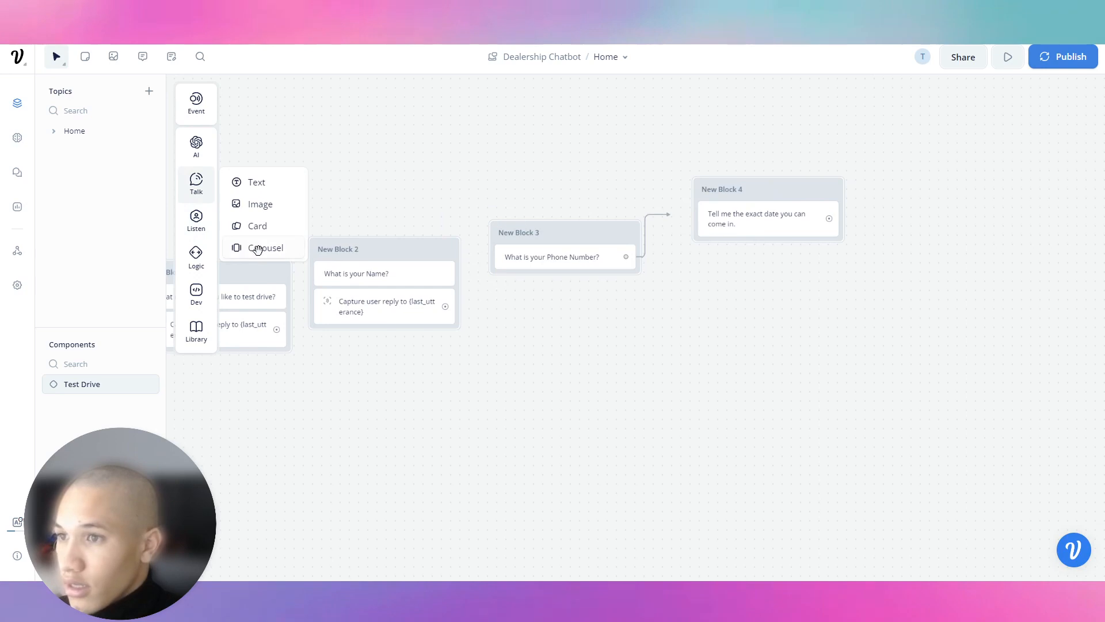
mouse_move(211, 238)
drag(253, 262, 590, 262)
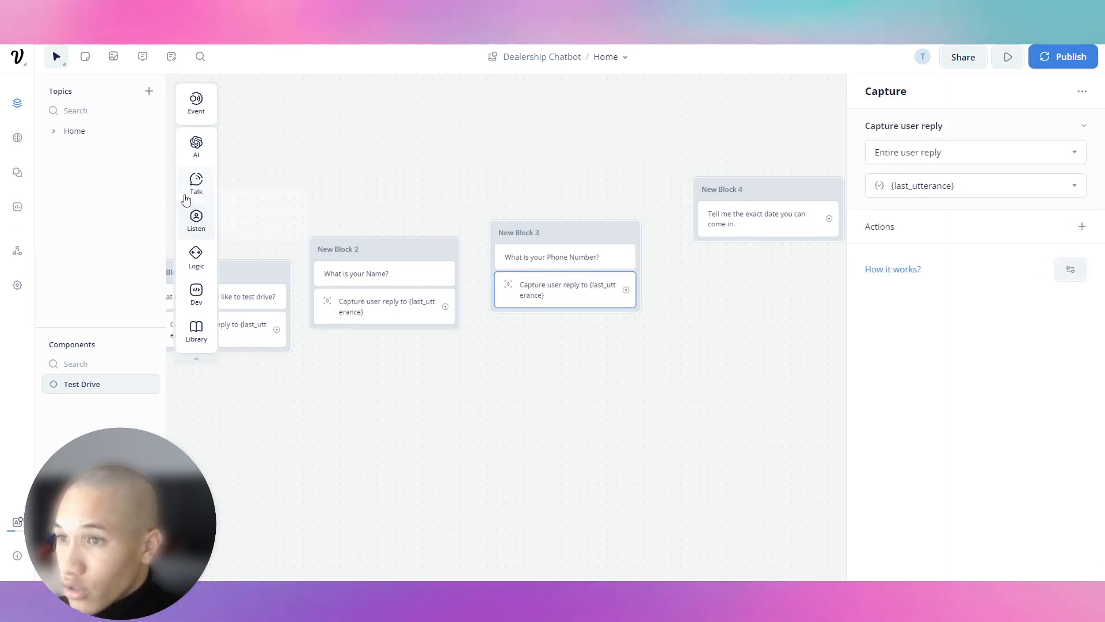
drag(236, 261, 771, 245)
Step: Chain the question blocks together: New Block 1 to 2, 2 to 3, and 3 to 4
drag(508, 233, 507, 236)
drag(626, 297, 696, 198)
click(639, 189)
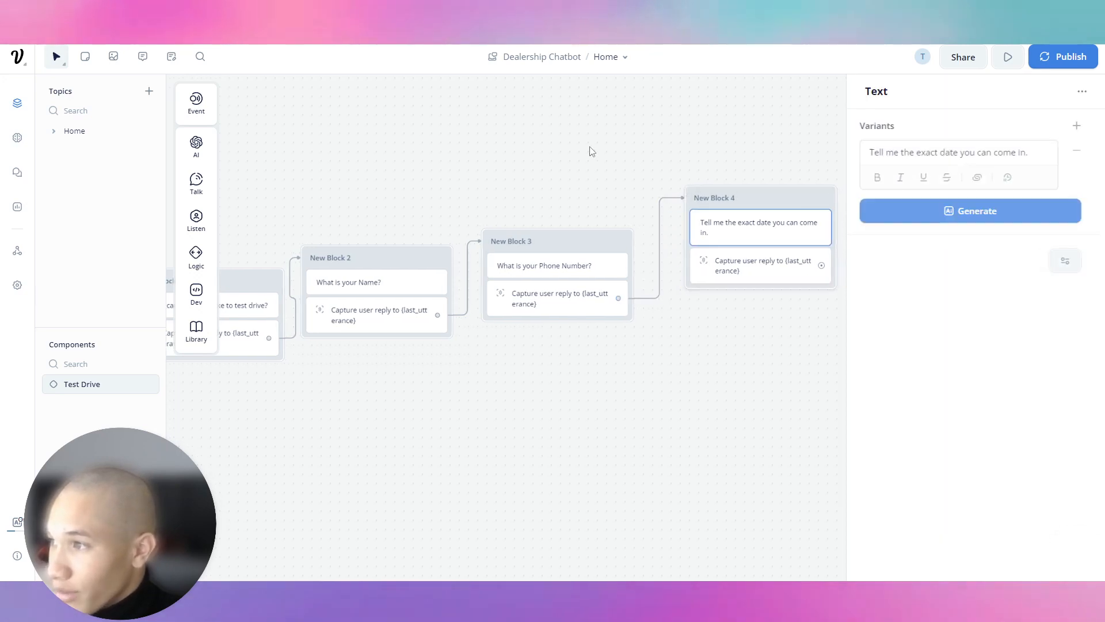
drag(430, 171, 638, 154)
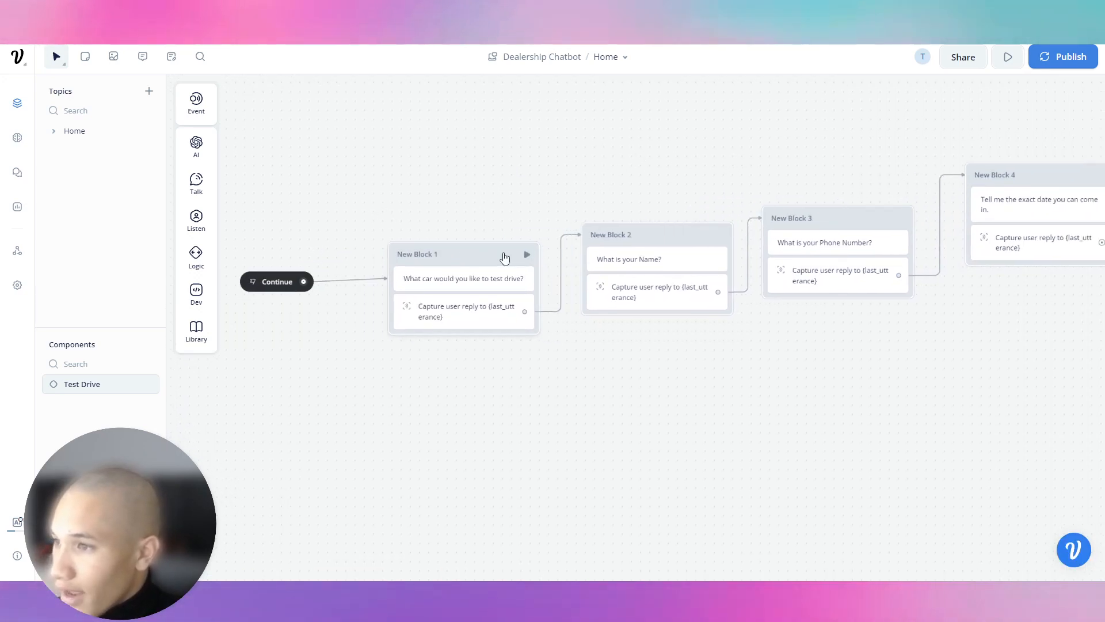
Step: Save the car-choice reply into a new variable testDrive
click(472, 321)
click(1004, 179)
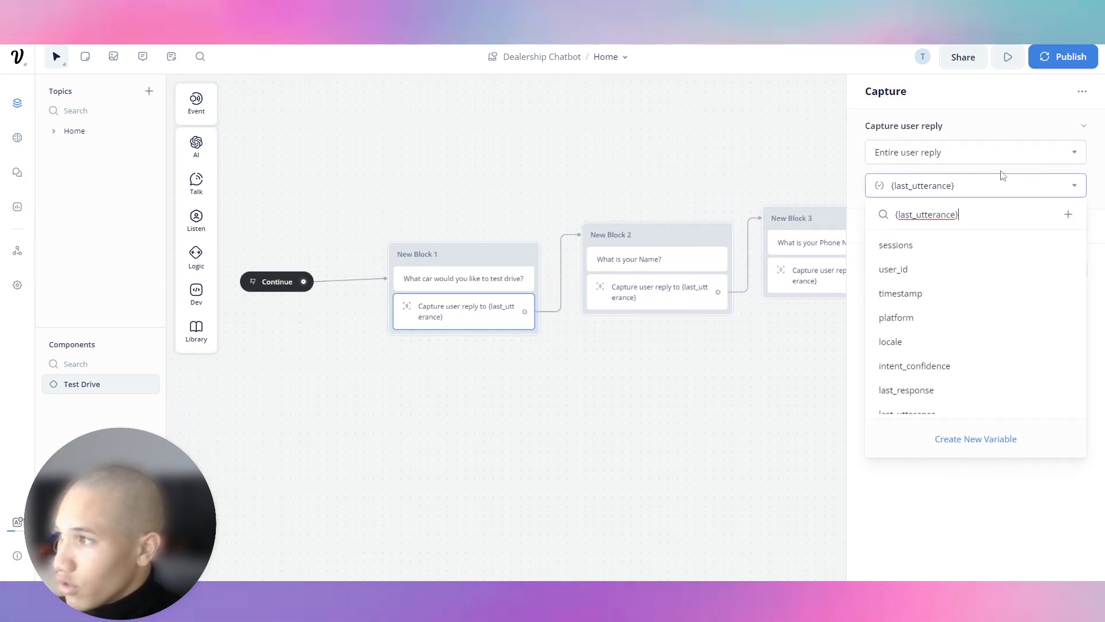
key(BackSpace)
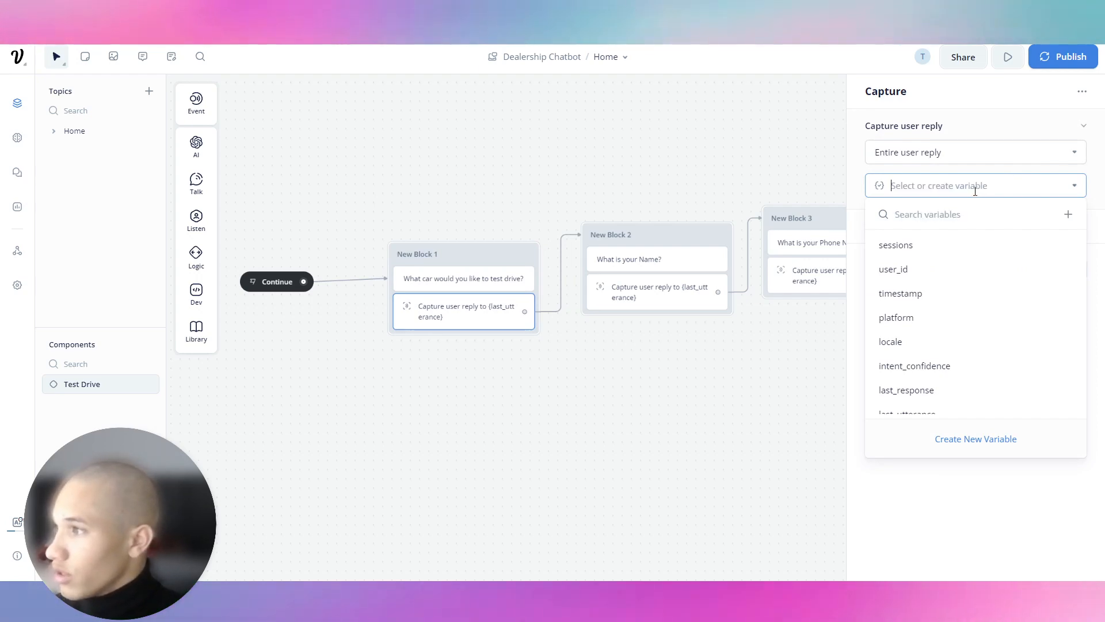
click(987, 438)
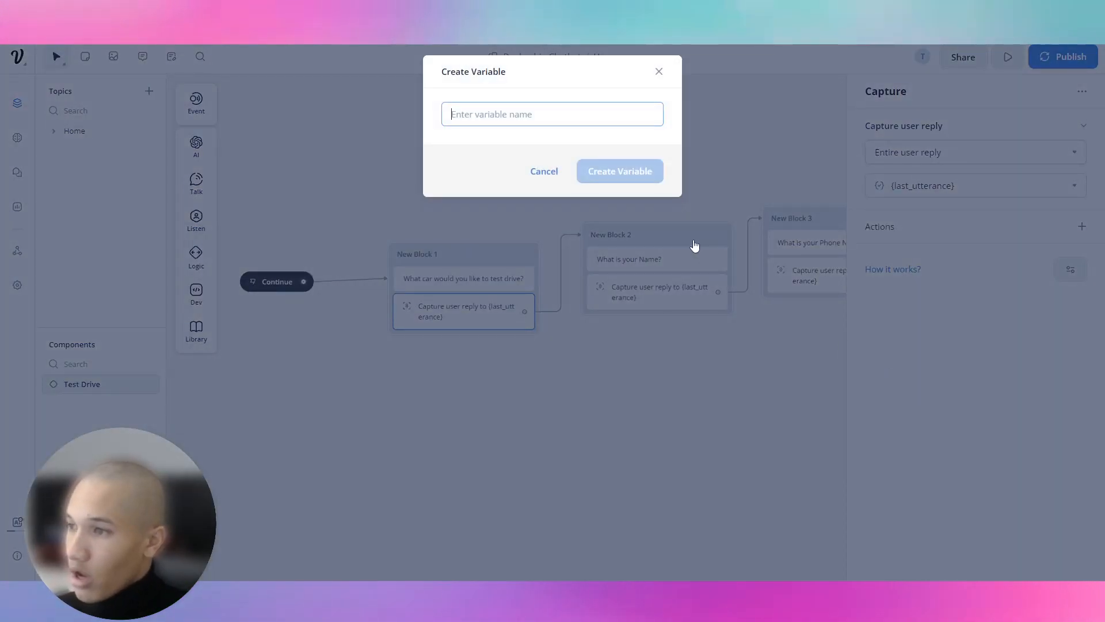
text(testDrive)
key(Return)
Step: Save the name reply into a new variable captureName
click(670, 231)
click(680, 291)
click(962, 184)
key(BackSpace)
click(975, 439)
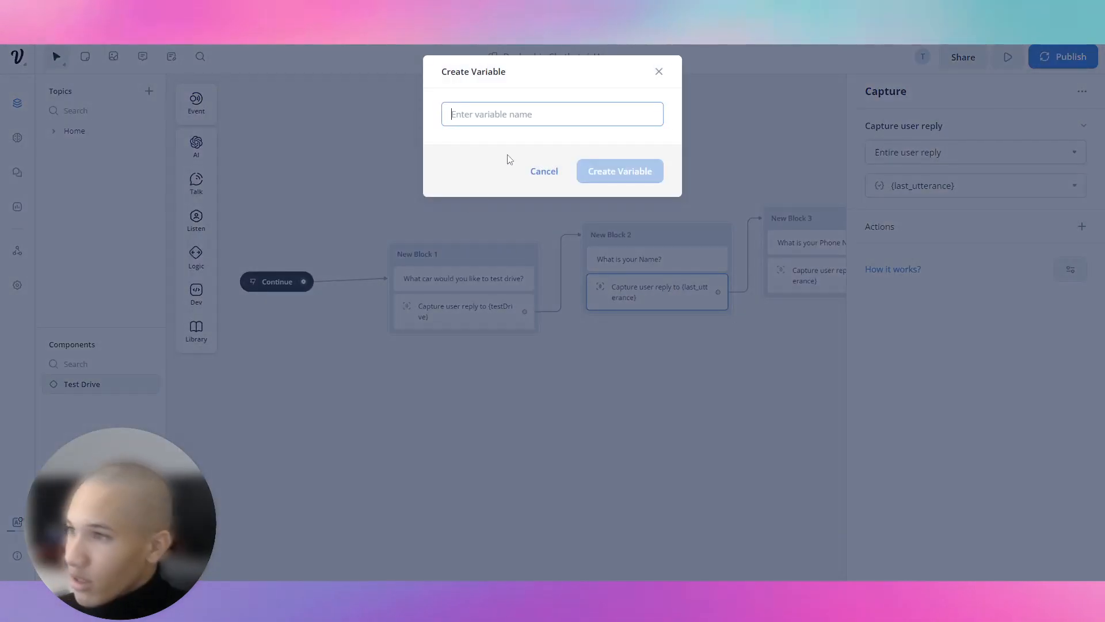
text(captureName)
key(Return)
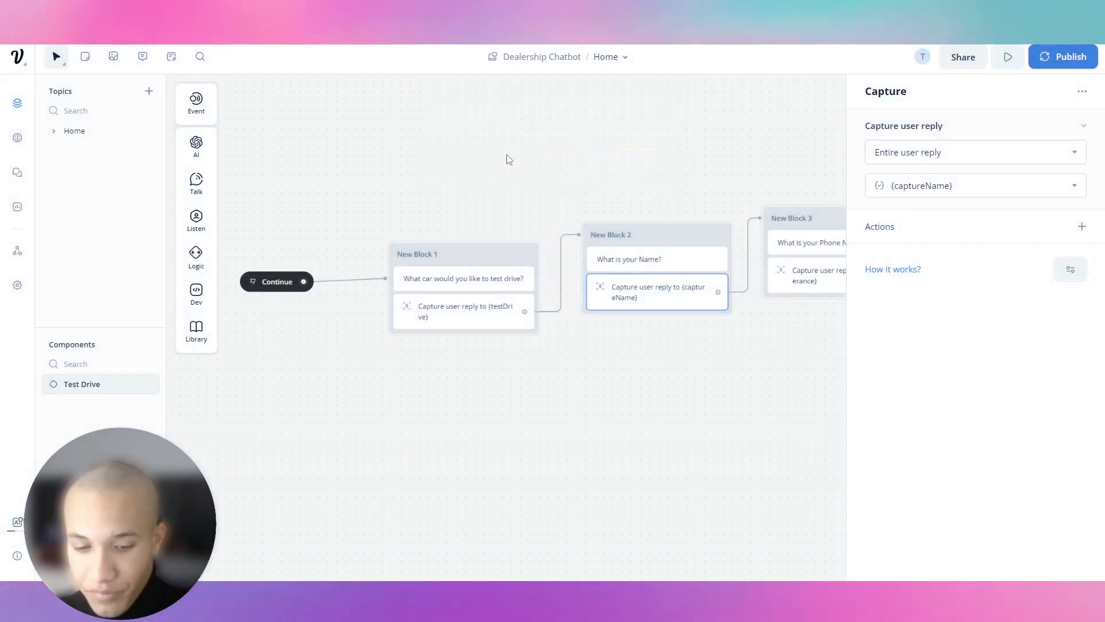
Step: Save the phone-number reply into a new variable captureNumber
scroll(490, 167, right, 5)
click(630, 255)
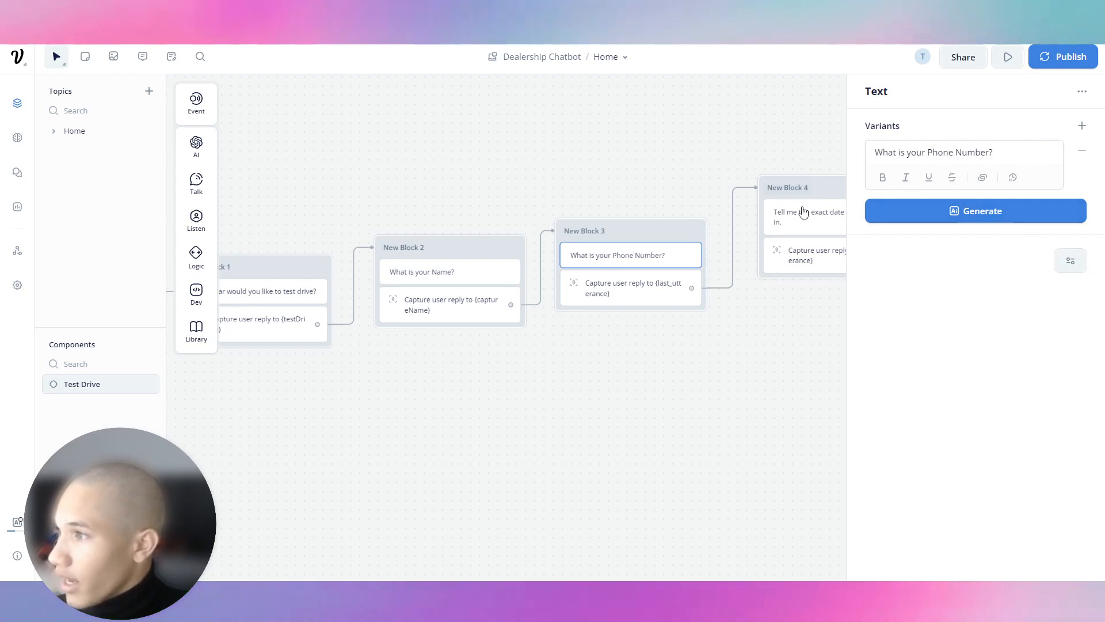
click(630, 286)
click(994, 186)
key(BackSpace)
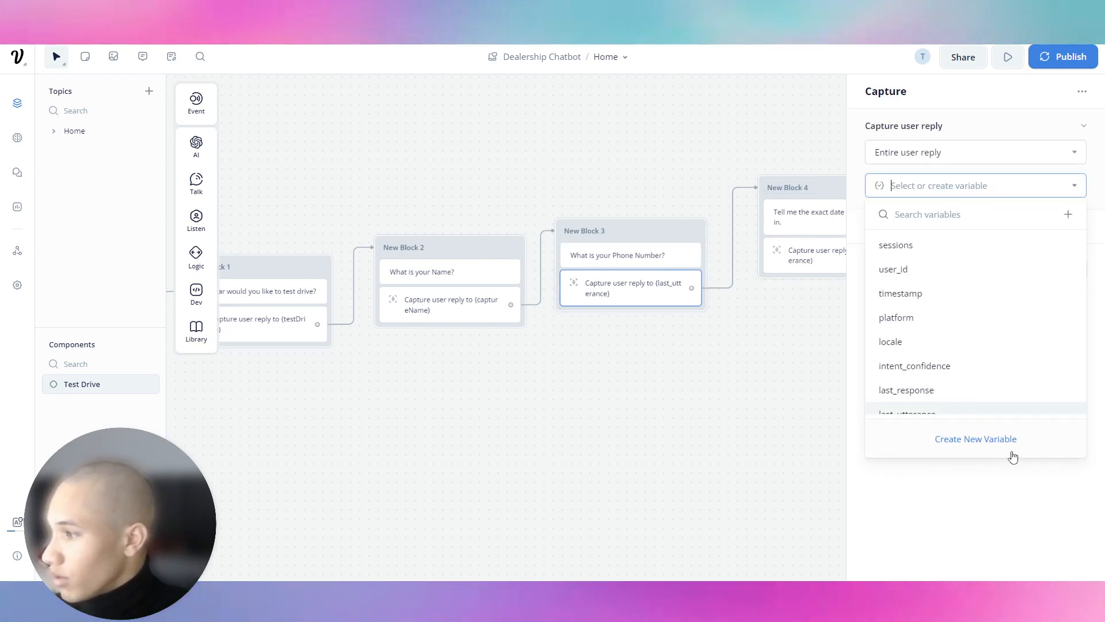
click(999, 448)
text(captureNumber)
key(Return)
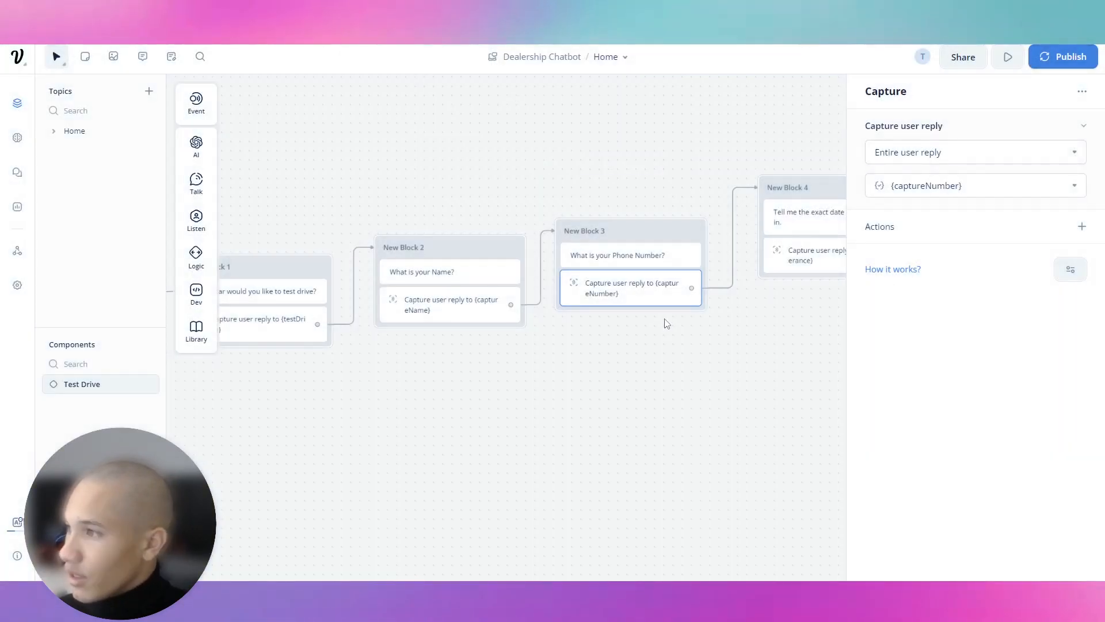
Step: Save the visit-date reply into a new variable captureDate
drag(762, 316, 595, 340)
click(659, 285)
click(980, 179)
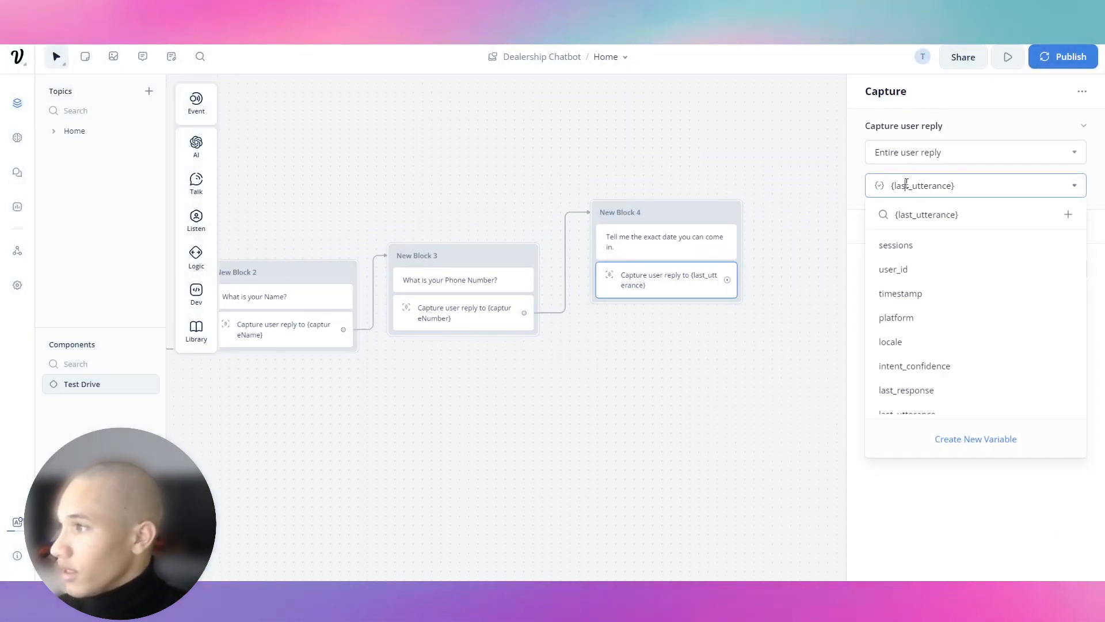
double_click(921, 185)
key(BackSpace)
click(991, 451)
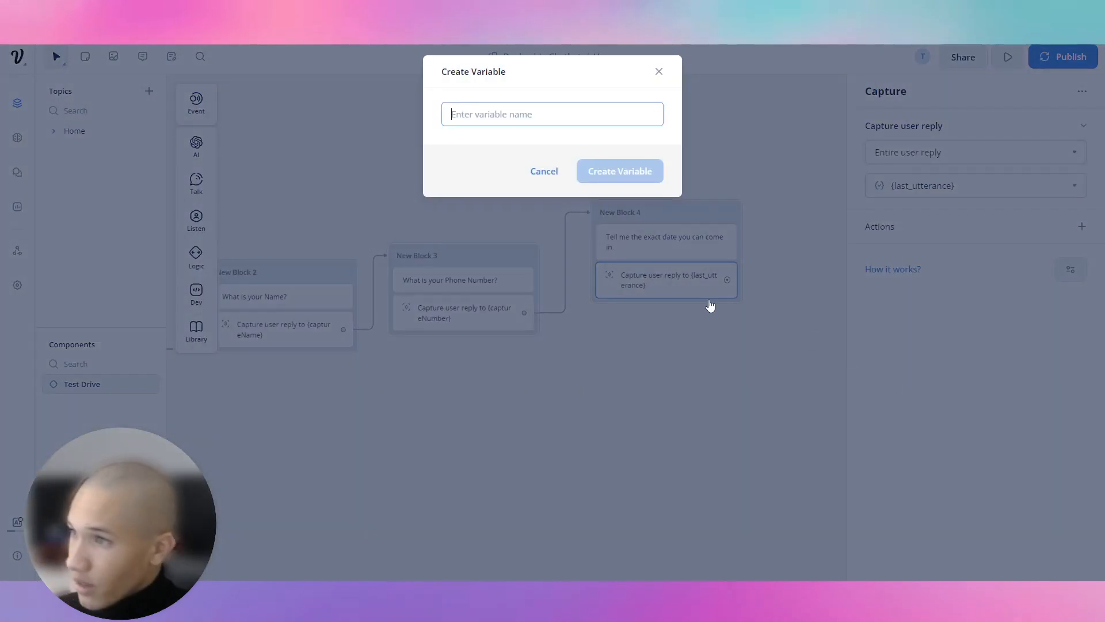
text(captureDate)
key(Return)
Step: Add an API request block after the date block and set its method to POST
drag(750, 276, 665, 316)
click(603, 279)
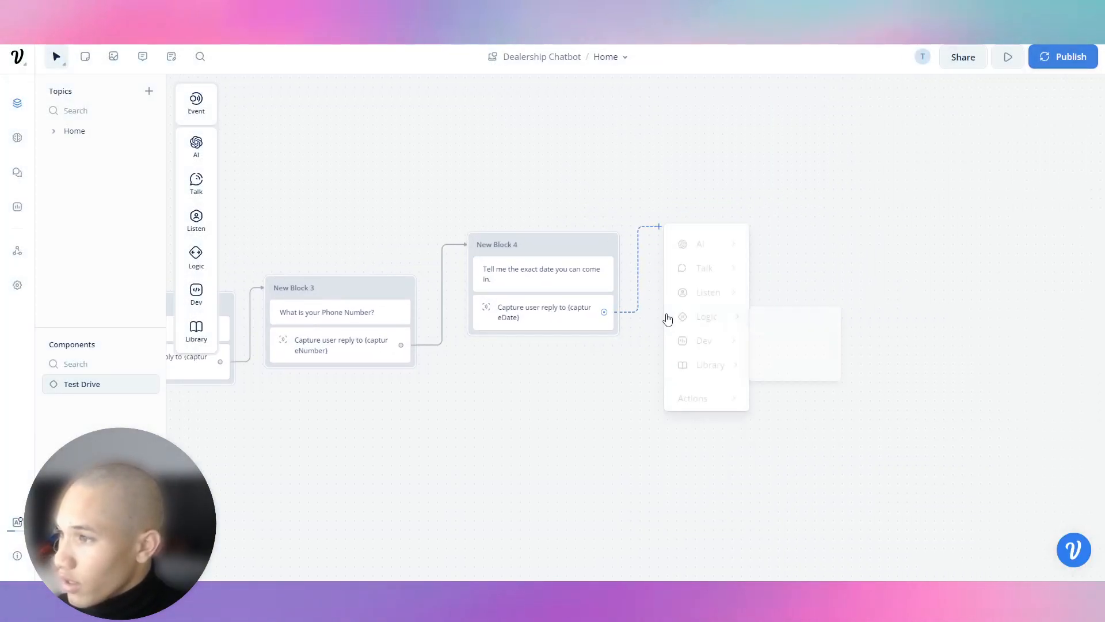
mouse_move(716, 341)
click(785, 342)
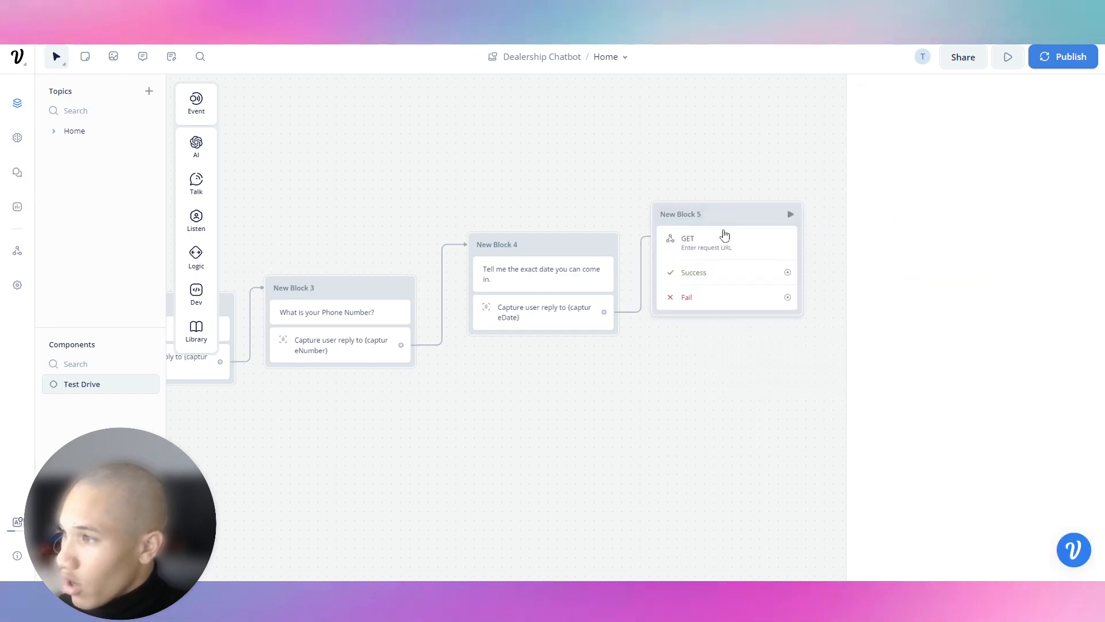
click(720, 237)
click(884, 133)
click(890, 184)
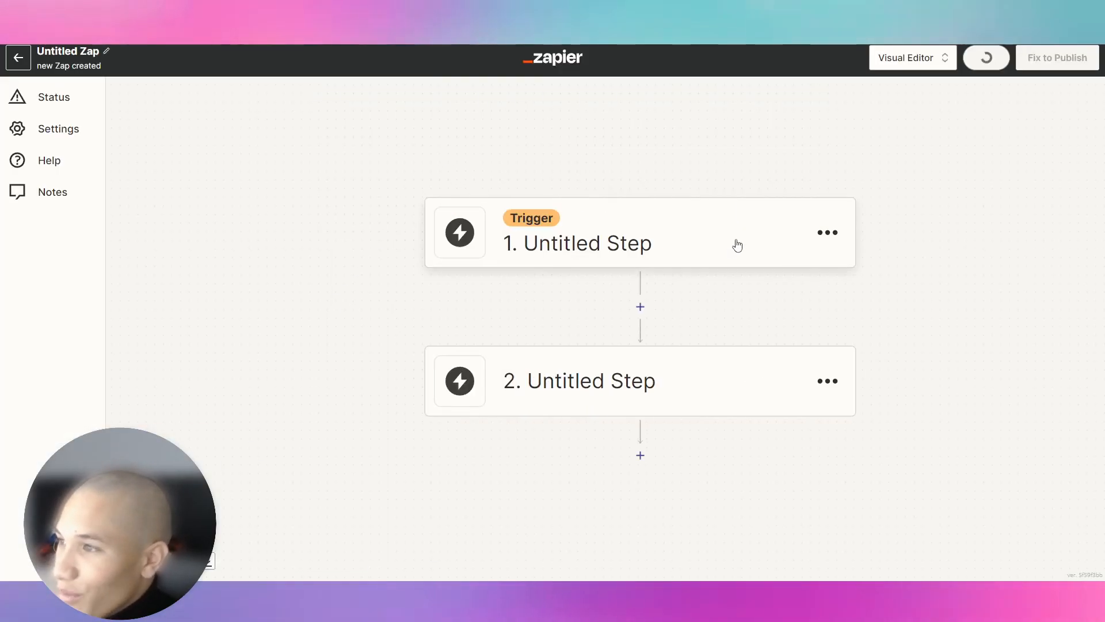
Step: Set the Zap trigger to Webhooks by Zapier with the Catch Hook event, then copy the webhook URL
click(748, 242)
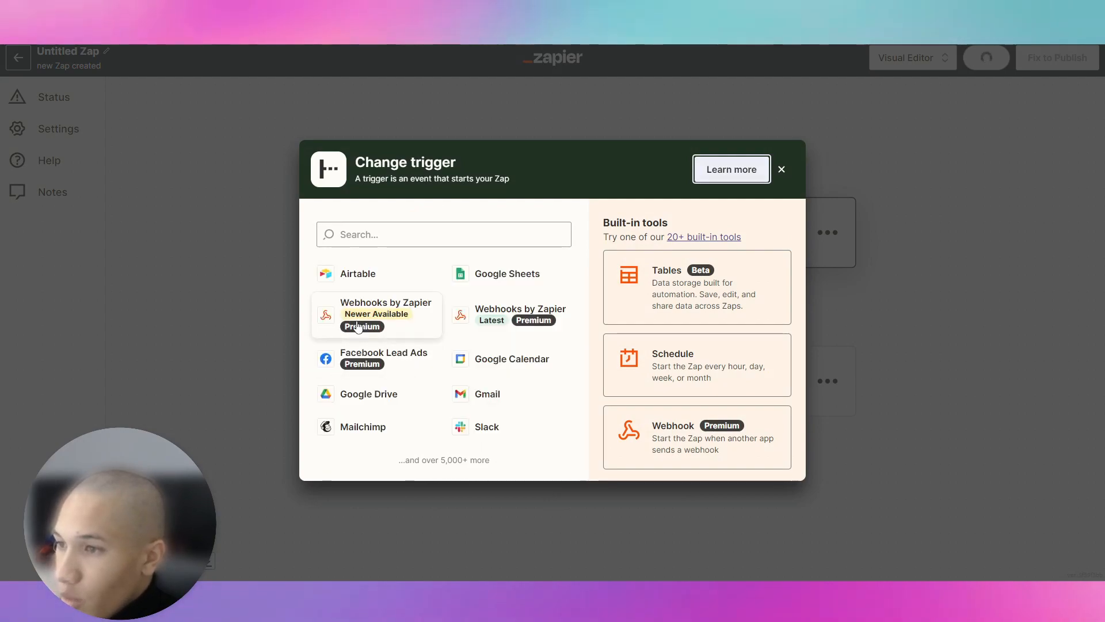
click(358, 326)
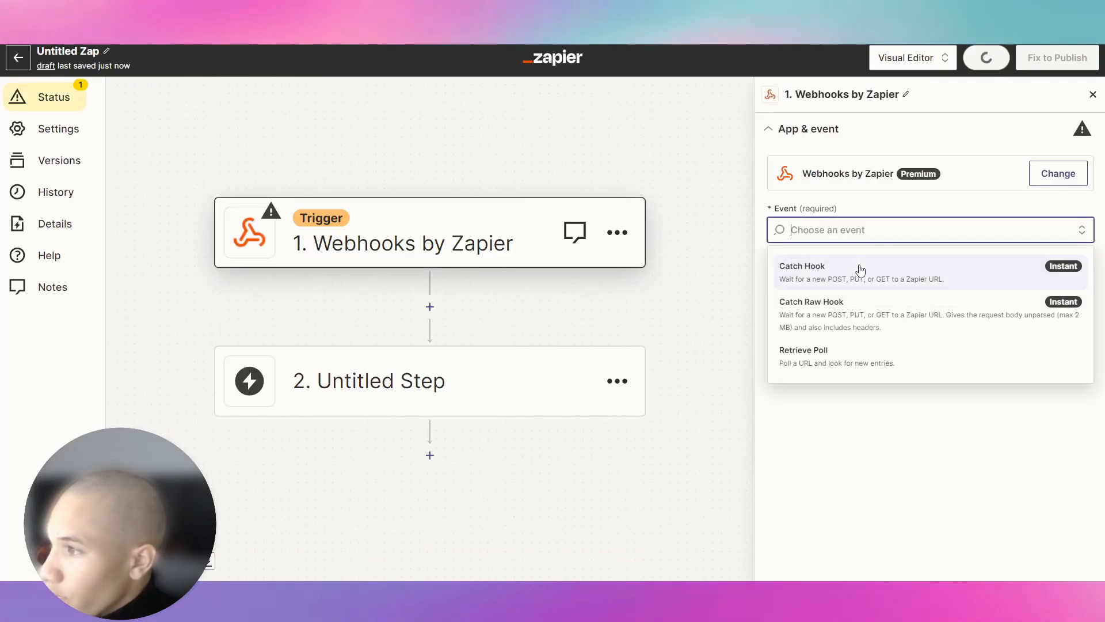
click(860, 271)
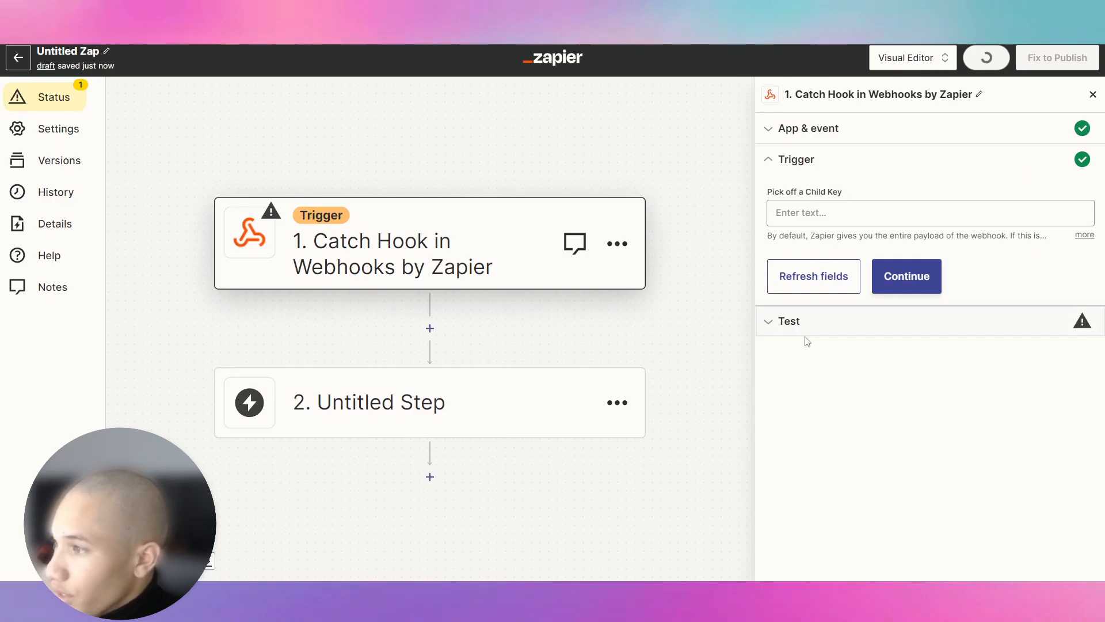
click(804, 334)
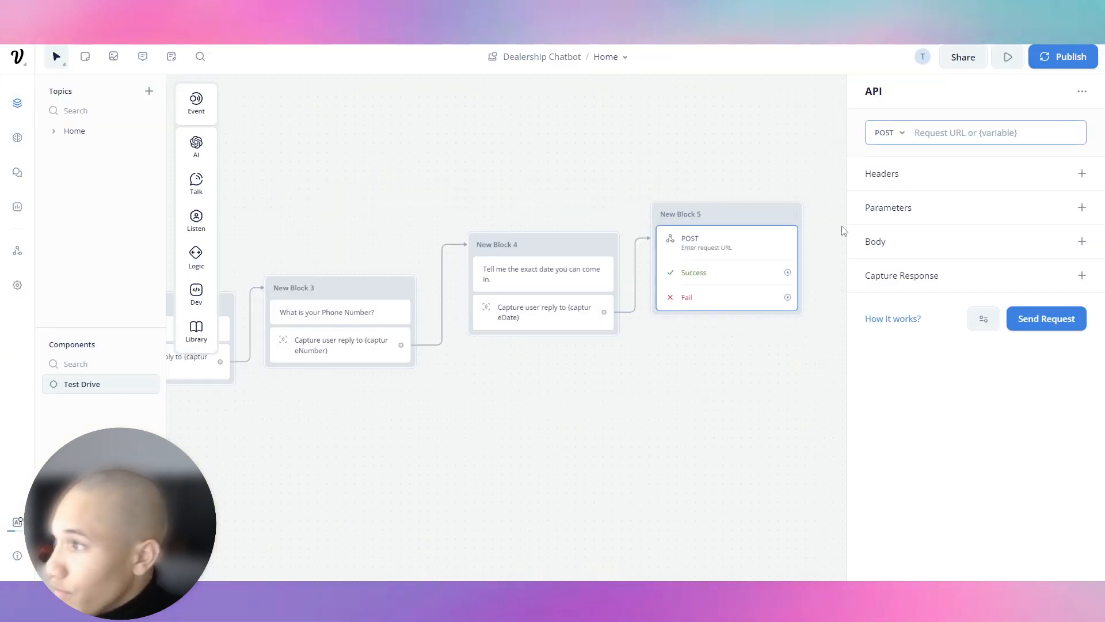
Step: Paste the Zapier webhook URL as the POST request URL and add blank header and parameter entries
right_click(927, 137)
click(950, 220)
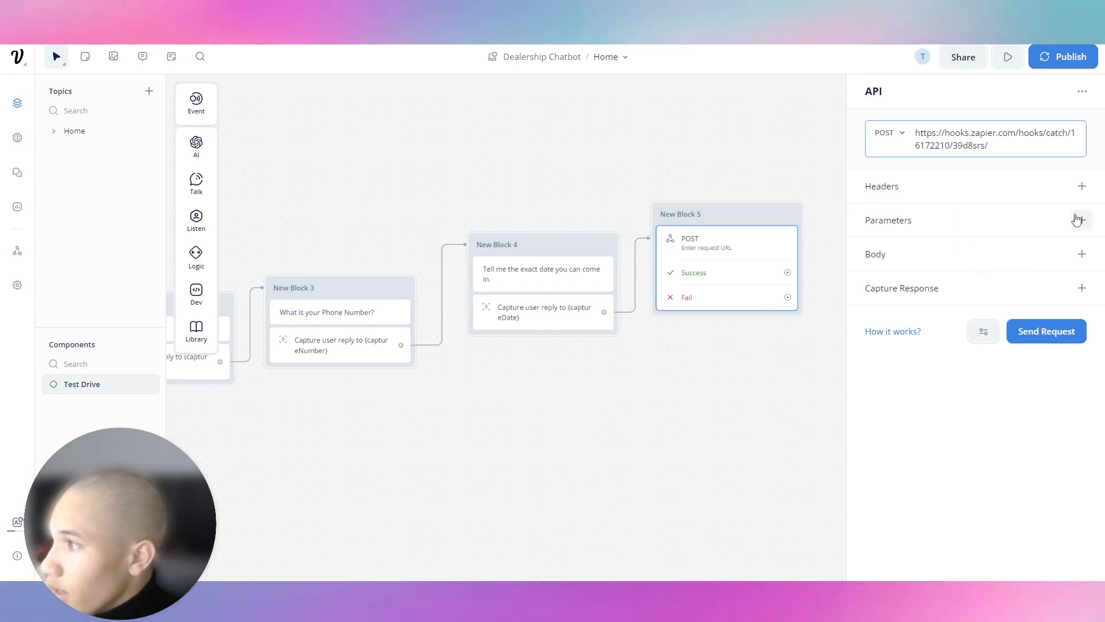
click(1080, 186)
click(1081, 290)
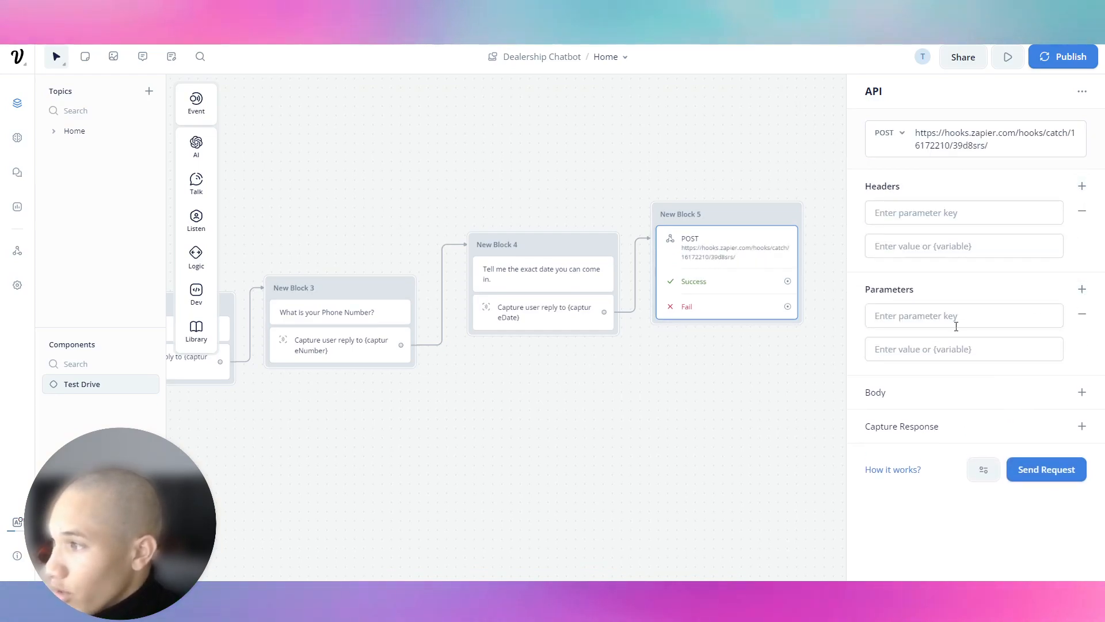
Step: Narrow the sidebar, reopen the POST block's API settings and begin entering the first header key
click(955, 316)
scroll(357, 248, down, 3)
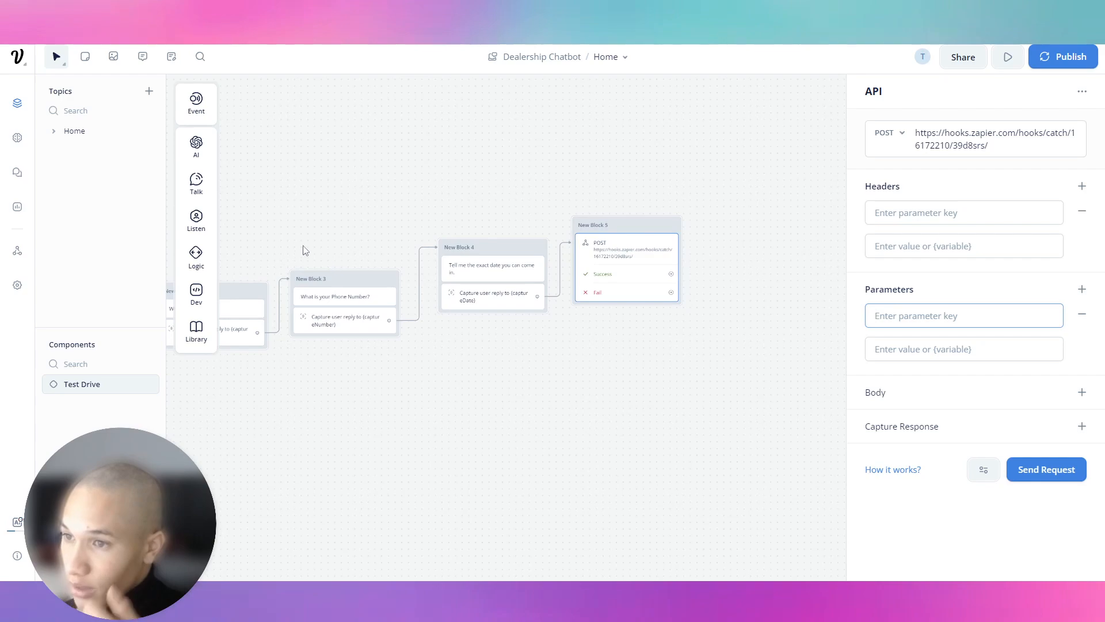
drag(167, 177, 19, 207)
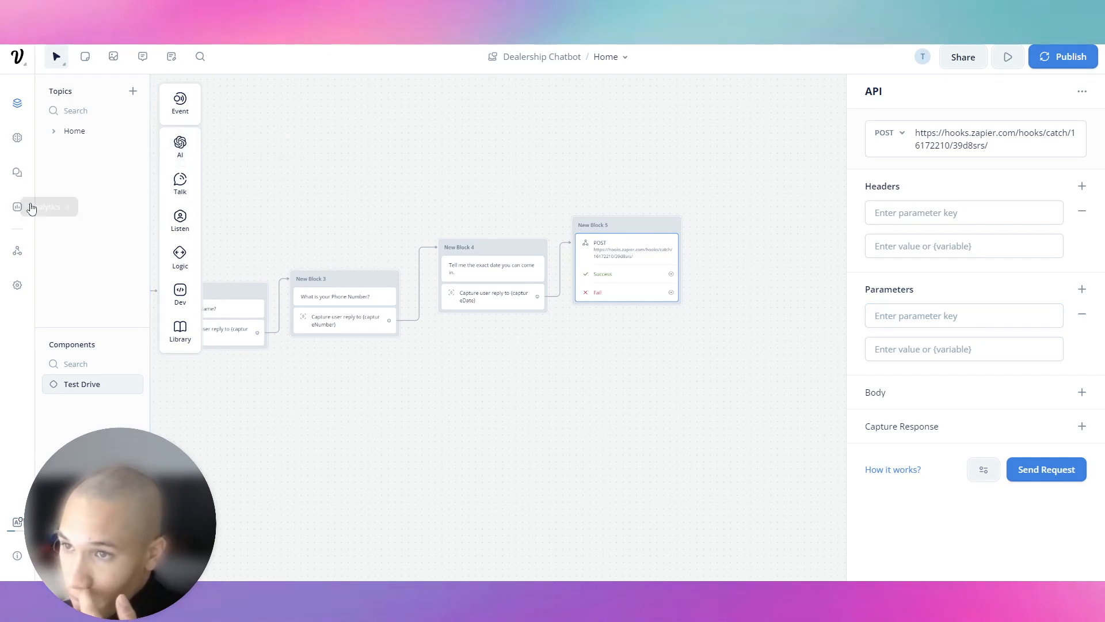
drag(152, 198, 634, 224)
click(873, 230)
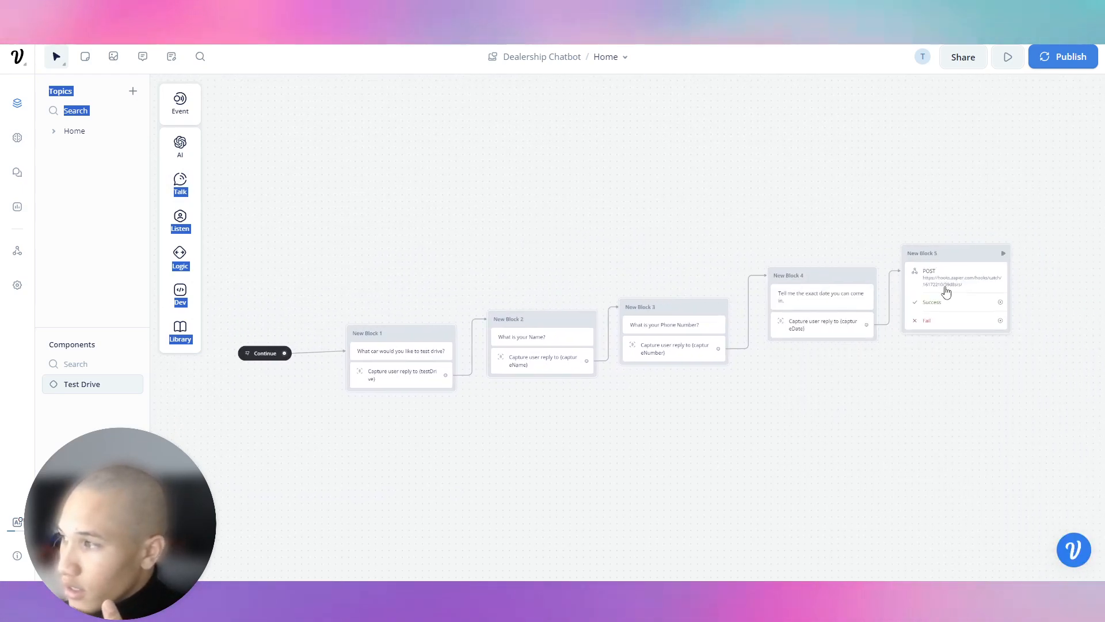
click(946, 292)
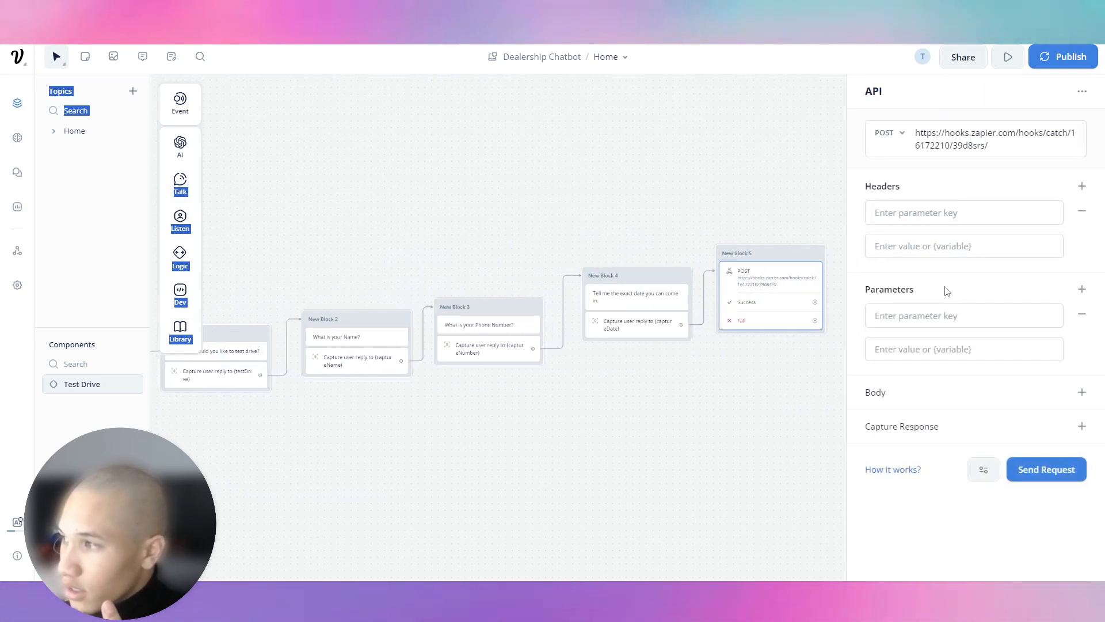
click(928, 217)
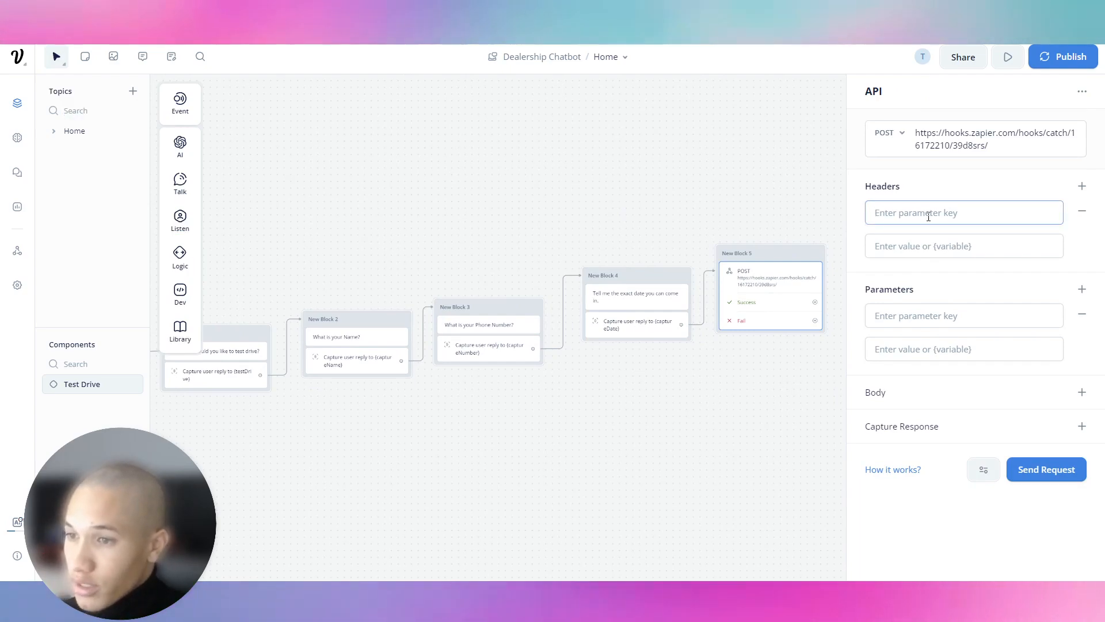
Step: Fill the testDrive and captureName header rows with their {testDrive} and {captureName} variables
text(testDrive)
key(Tab)
text({tes)
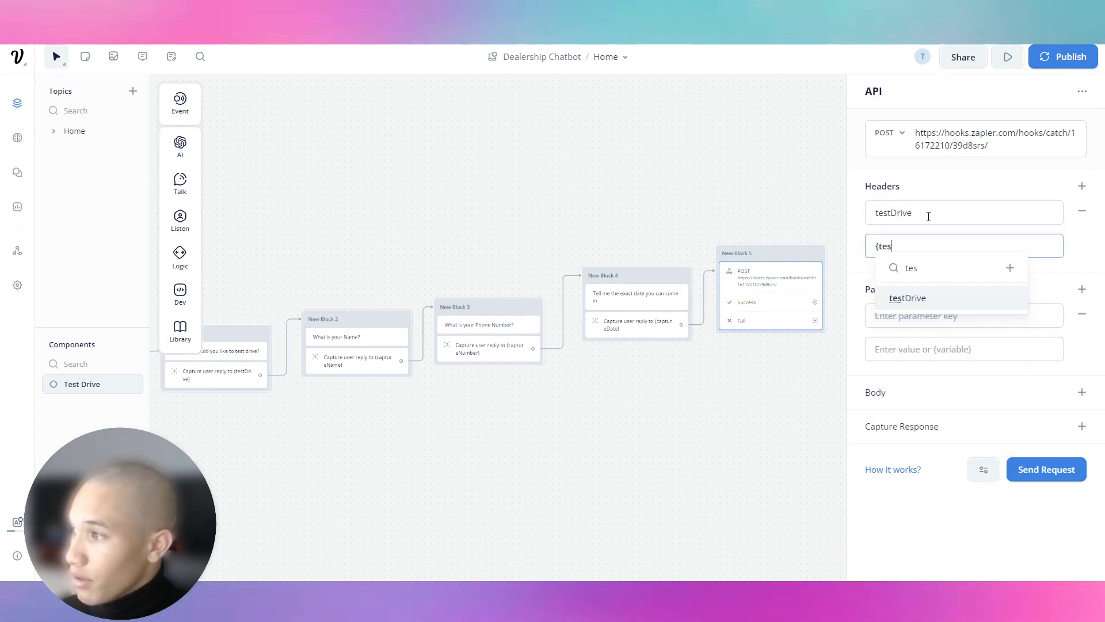
key(Return)
click(1081, 184)
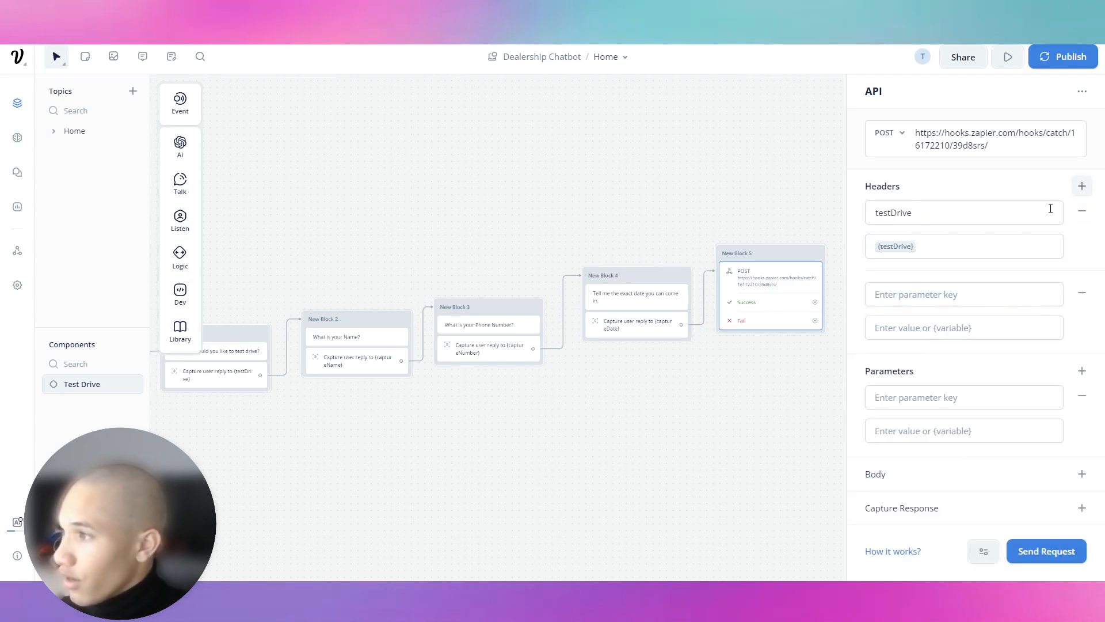
click(957, 292)
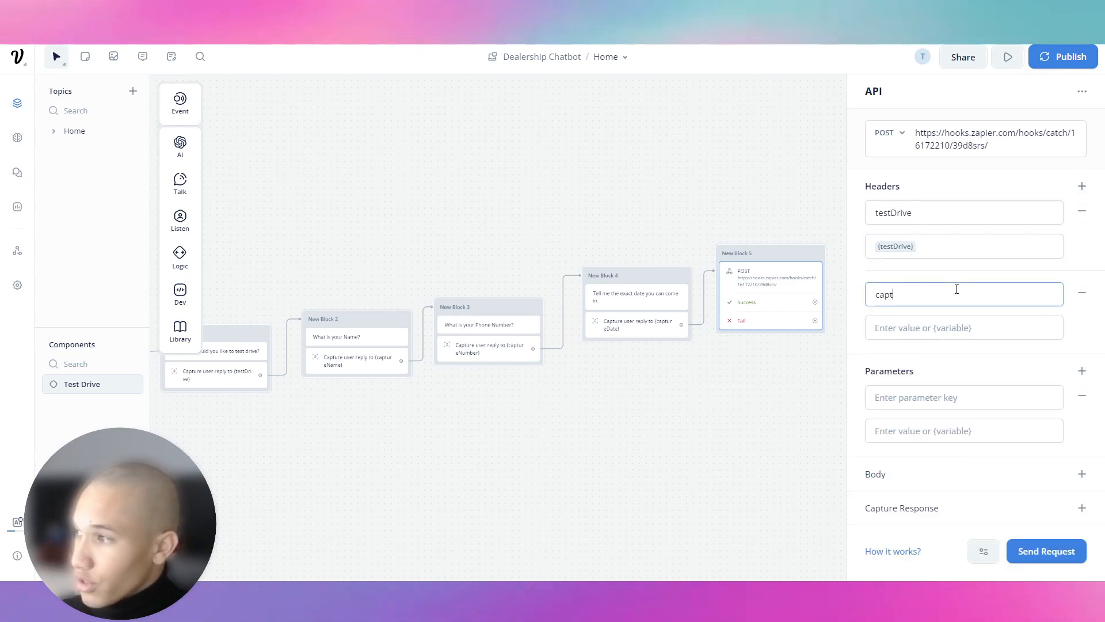
text(capturen)
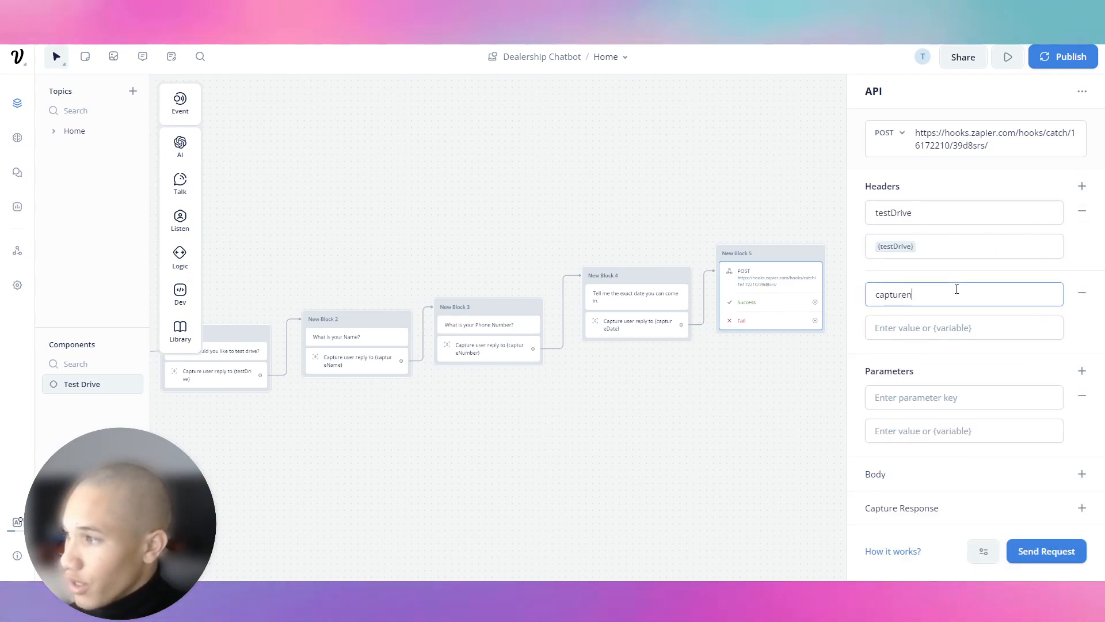
key(BackSpace)
text(Name)
key(Tab)
text({capture)
key(Down)
key(Return)
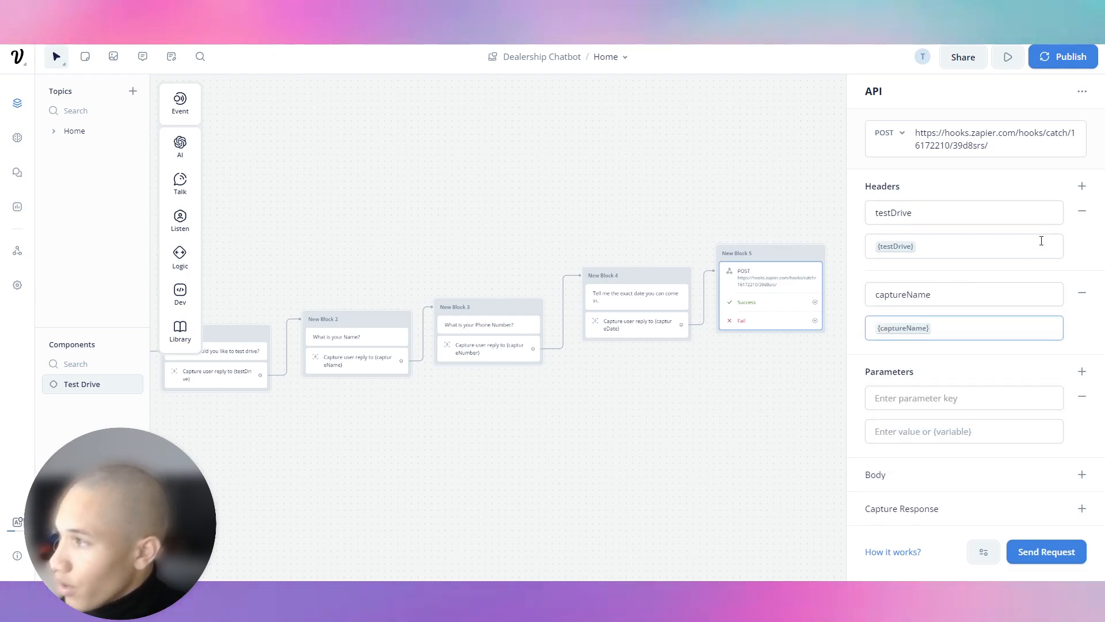
Step: Add header rows captureNumber and captureDate, each mapped to its matching variable
click(1083, 186)
click(942, 377)
text(captureNumber)
key(Tab)
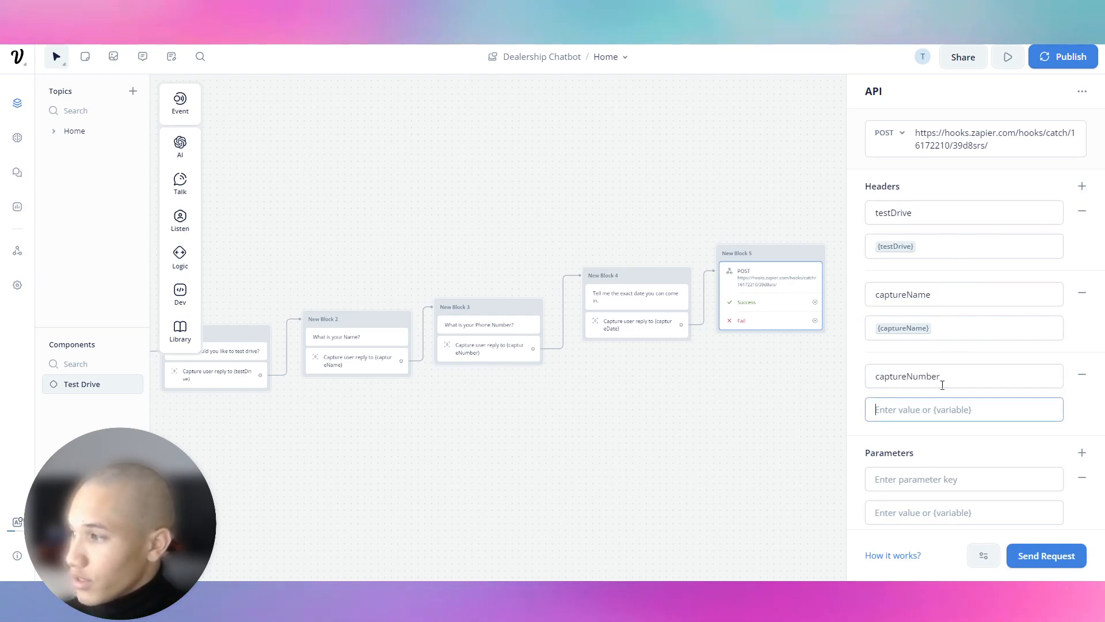
text({capture)
key(Down)
key(Down)
key(Return)
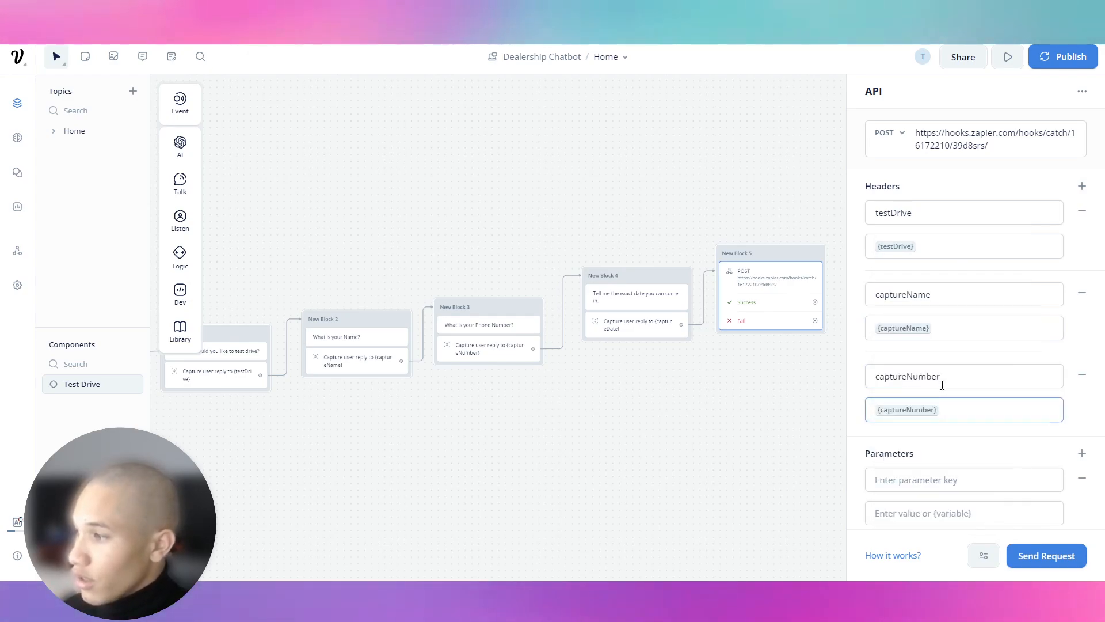
click(1082, 186)
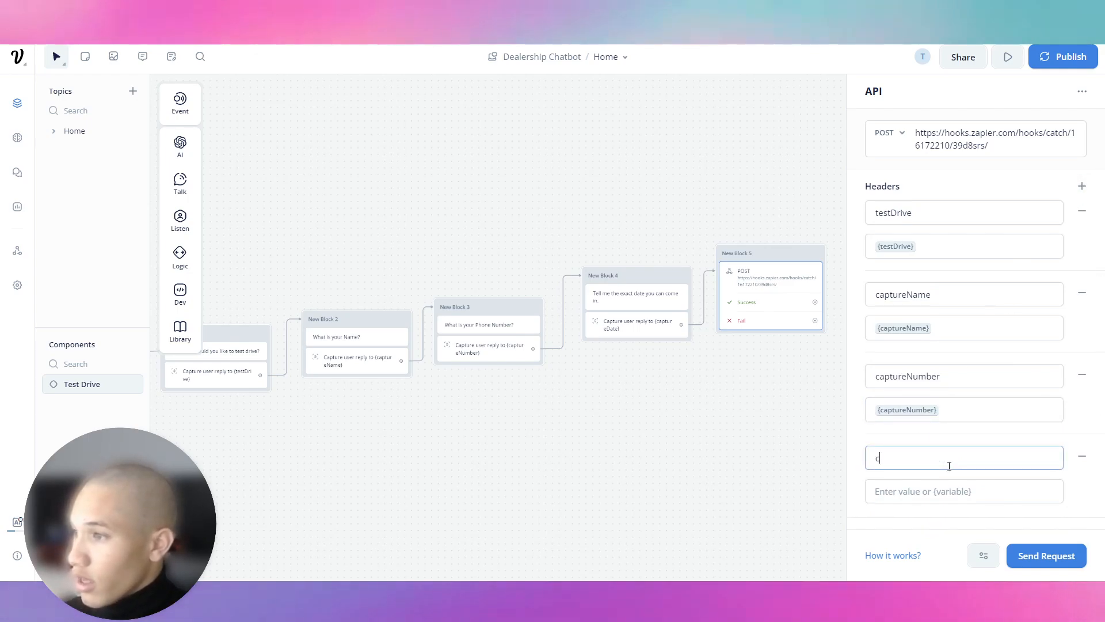
text(captureDate)
key(Tab)
text({capture)
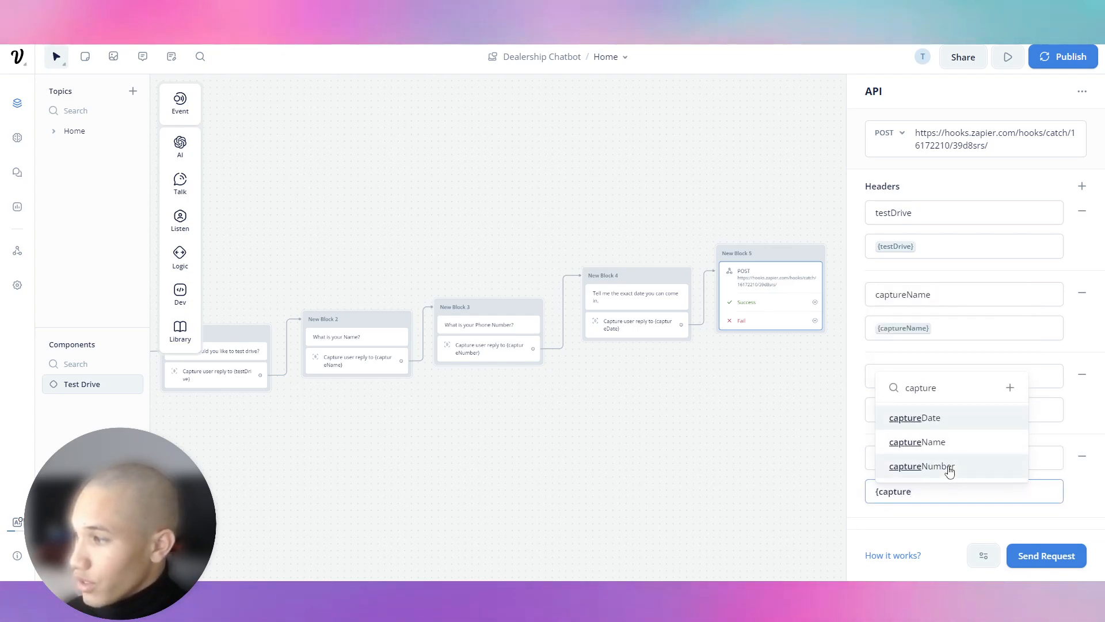
key(Return)
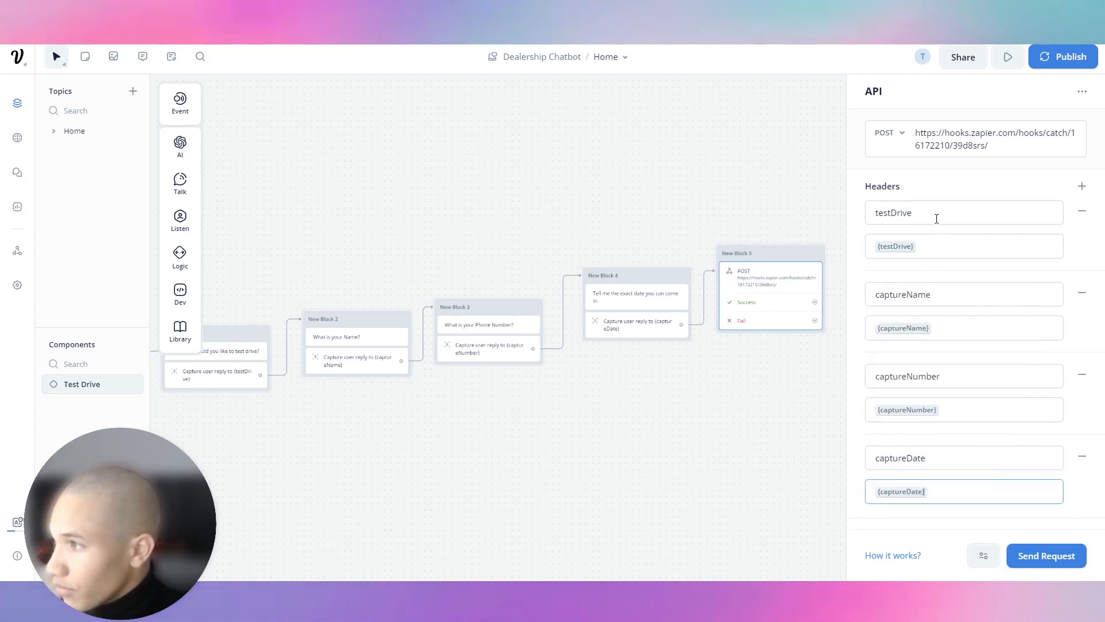
Step: Add Parameters rows testDrive and captureName with {testDrive} and {captureName} copied from the headers
double_click(934, 219)
key(ctrl+c)
scroll(952, 318, down, 3)
click(983, 399)
key(ctrl+v)
scroll(904, 243, up, 3)
double_click(938, 245)
scroll(945, 309, down, 3)
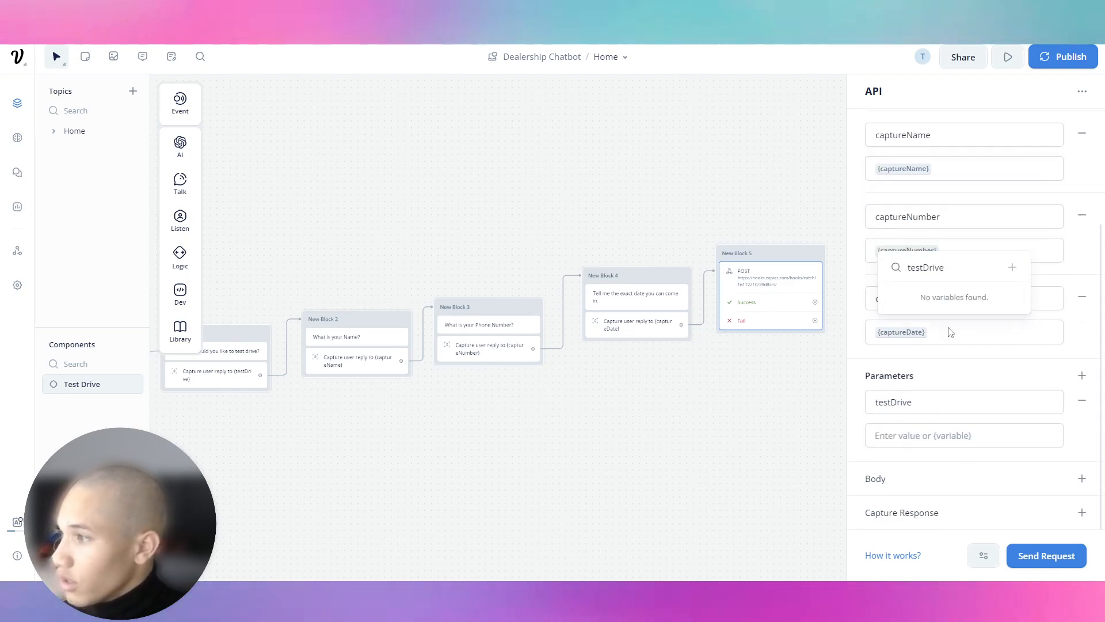
click(948, 442)
key(ctrl+v)
scroll(925, 310, up, 3)
double_click(954, 295)
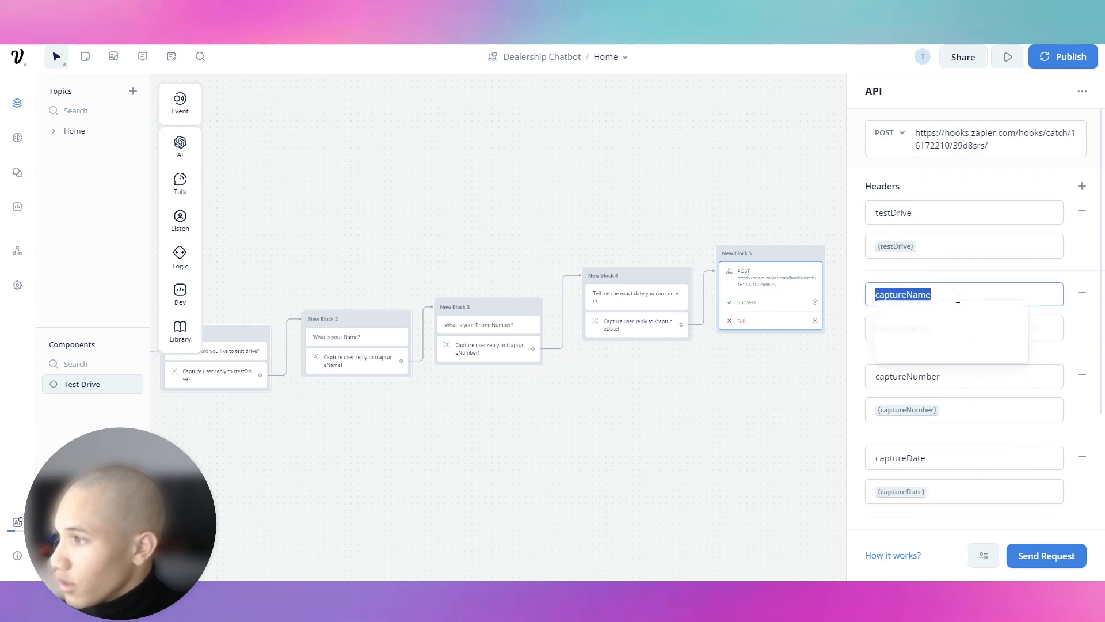
scroll(1007, 414, down, 3)
click(1083, 375)
click(964, 481)
key(ctrl+v)
scroll(941, 294, up, 3)
double_click(950, 325)
key(ctrl+c)
scroll(952, 314, down, 4)
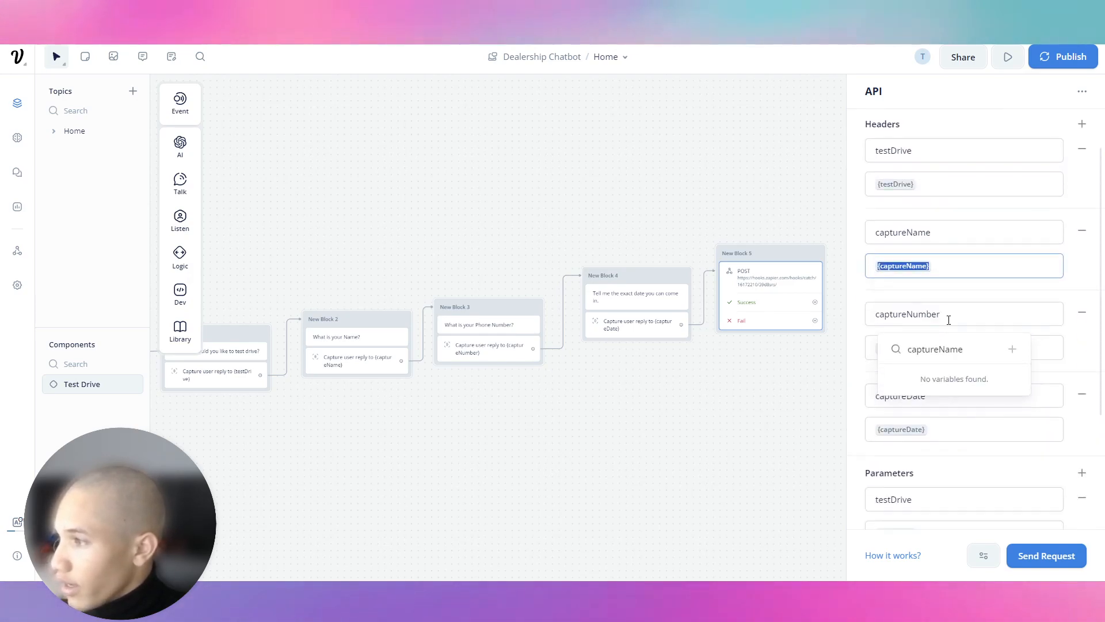
click(952, 429)
key(ctrl+v)
Step: Add Parameters rows captureNumber and captureDate mapped to {captureNumber} and {captureDate}
click(1082, 294)
scroll(939, 288, up, 3)
double_click(956, 341)
key(ctrl+c)
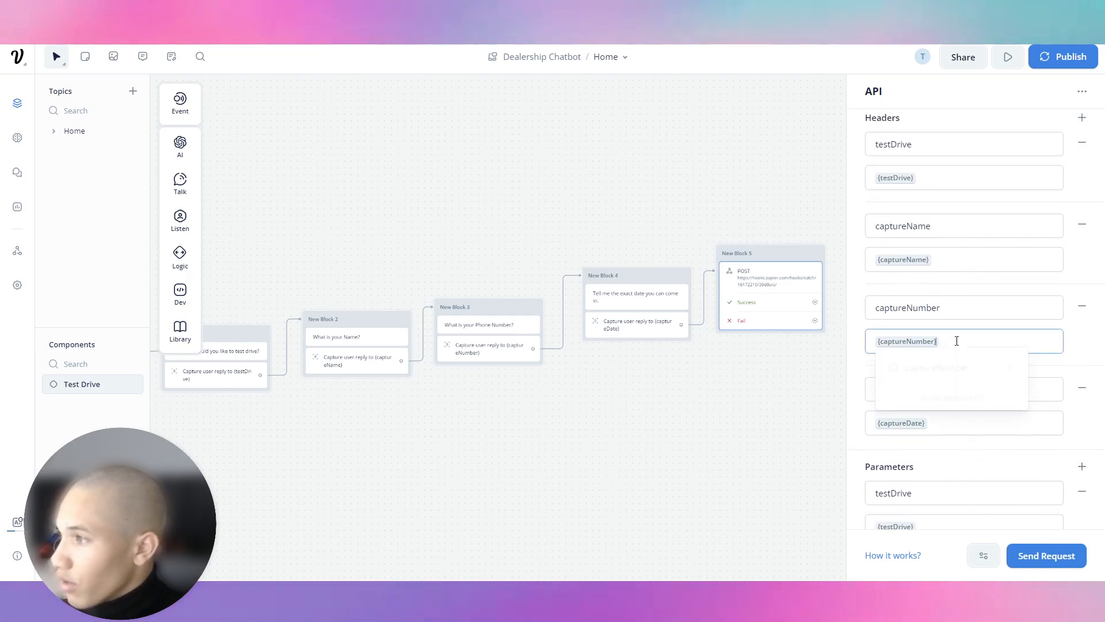
scroll(956, 345, down, 4)
click(960, 434)
key(ctrl+v)
click(954, 406)
text(captureNumber)
scroll(1041, 375, up, 3)
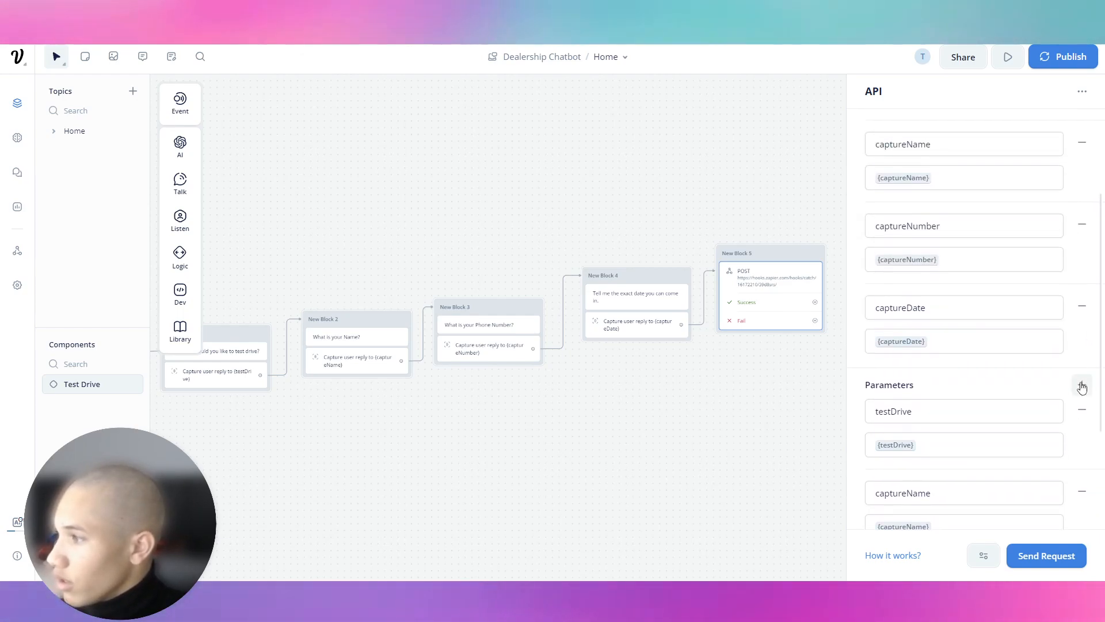
double_click(952, 307)
key(ctrl+c)
scroll(939, 385, down, 3)
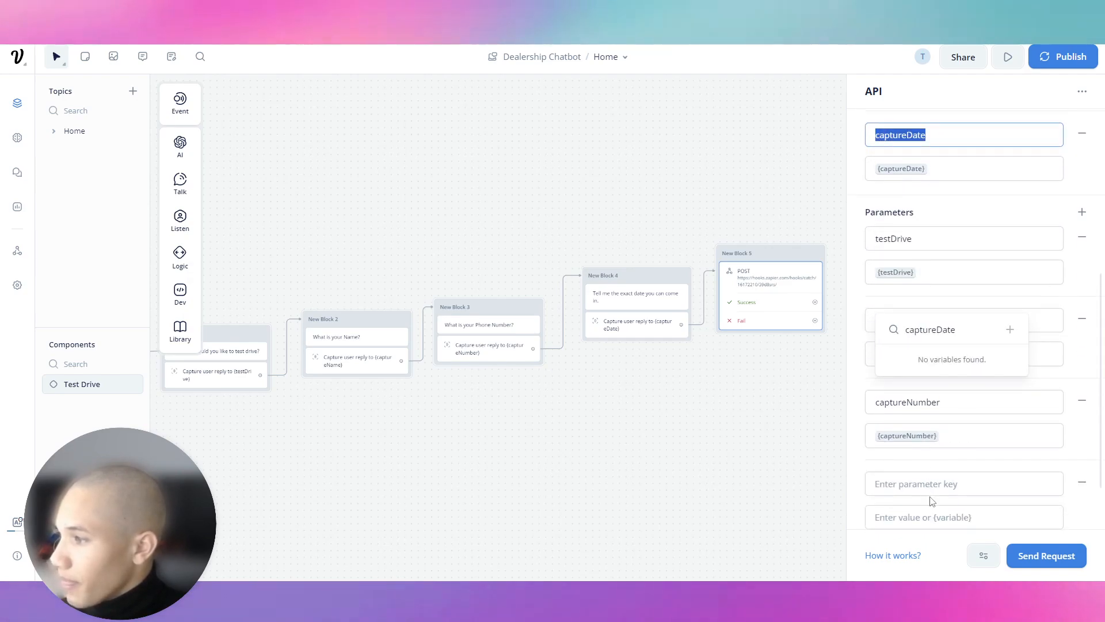
click(932, 486)
key(ctrl+v)
triple_click(933, 170)
key(ctrl+c)
click(942, 518)
key(ctrl+v)
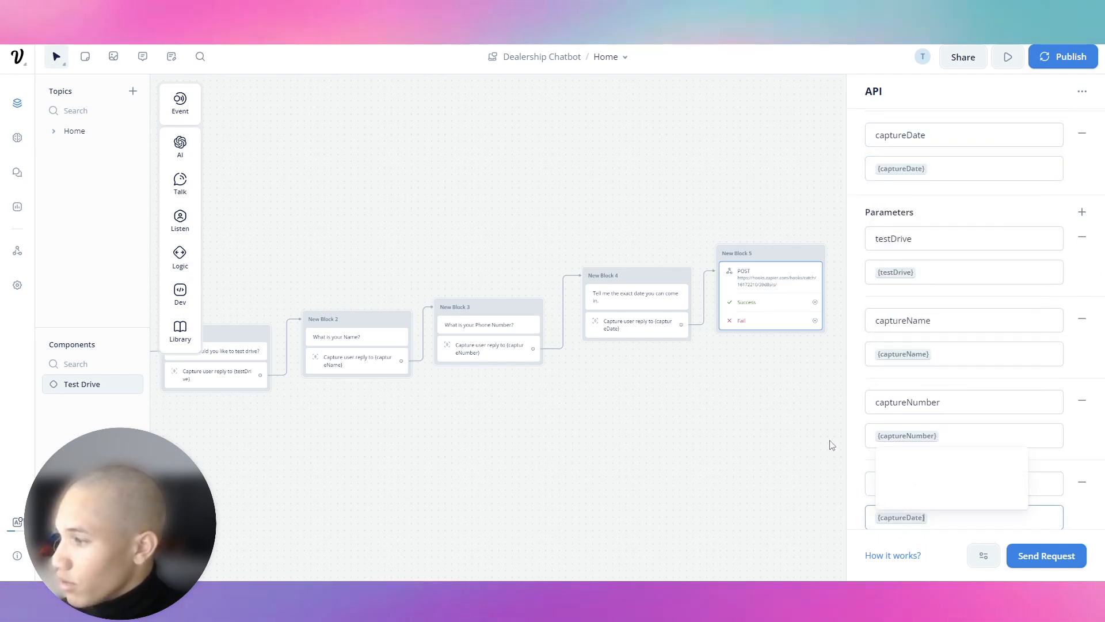
click(1089, 524)
scroll(999, 390, up, 6)
scroll(731, 344, up, 1)
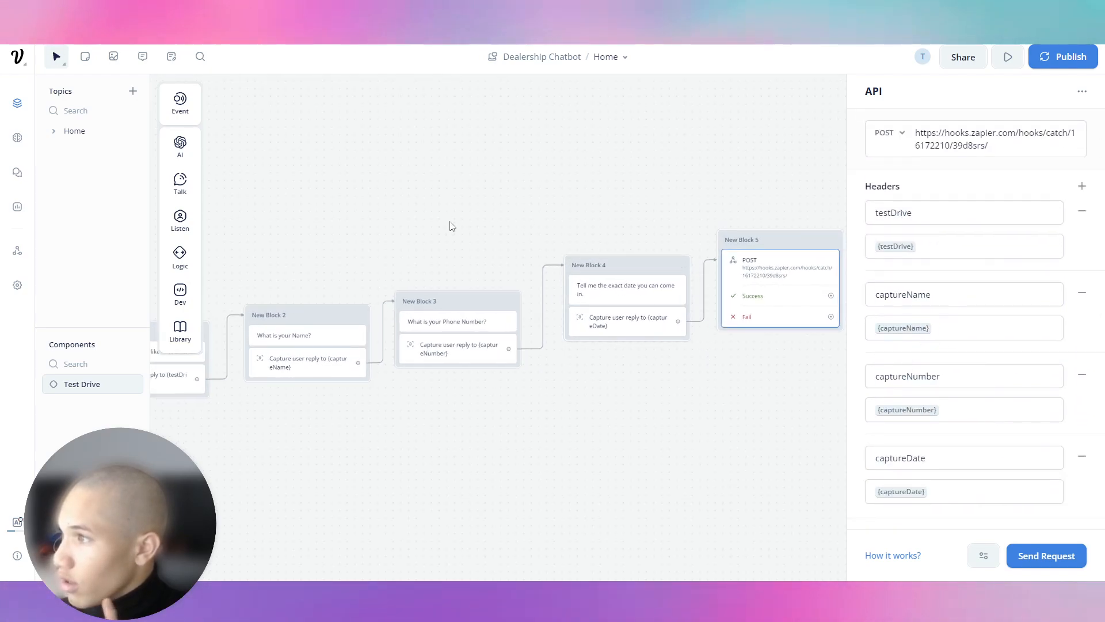
Step: Attach a Response AI step using the Knowledge Base to the POST block's Success path
drag(391, 229, 590, 223)
drag(483, 240, 130, 272)
drag(778, 282, 773, 246)
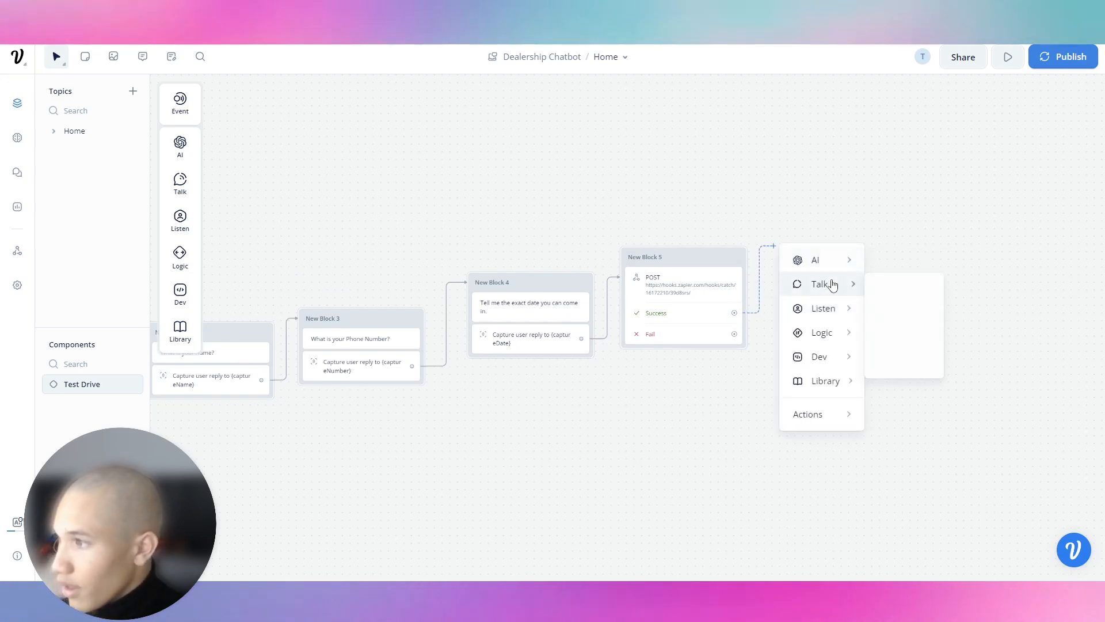
mouse_move(829, 260)
click(892, 268)
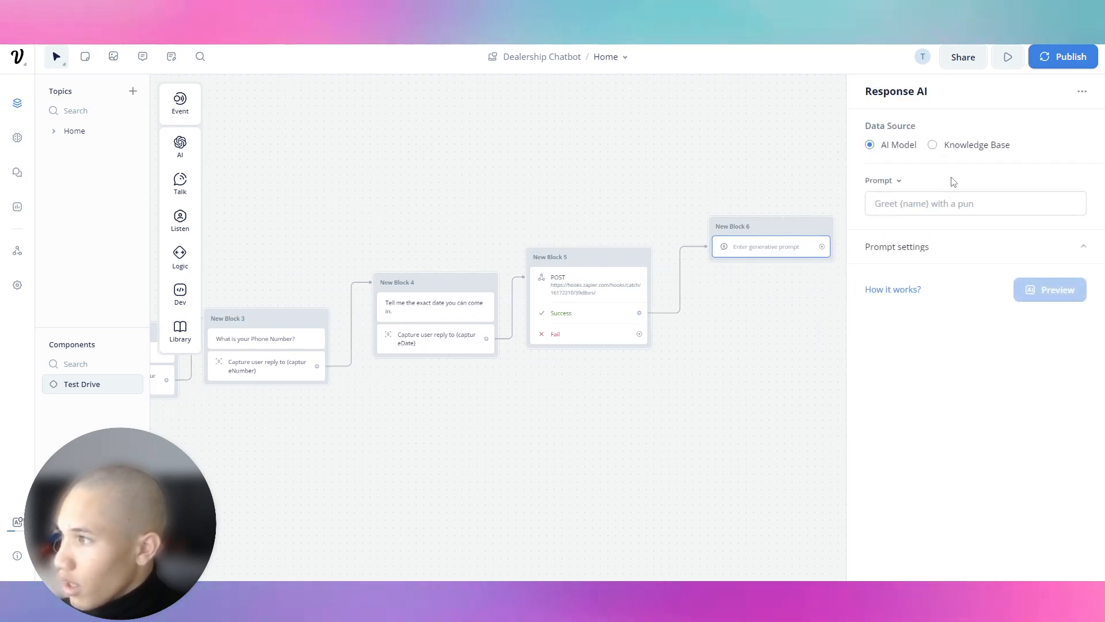
click(932, 144)
Step: Write a prompt thanking the client, recalling {captureName} {captureDate} {captureNumber}, and promising test-drive follow-up
click(913, 193)
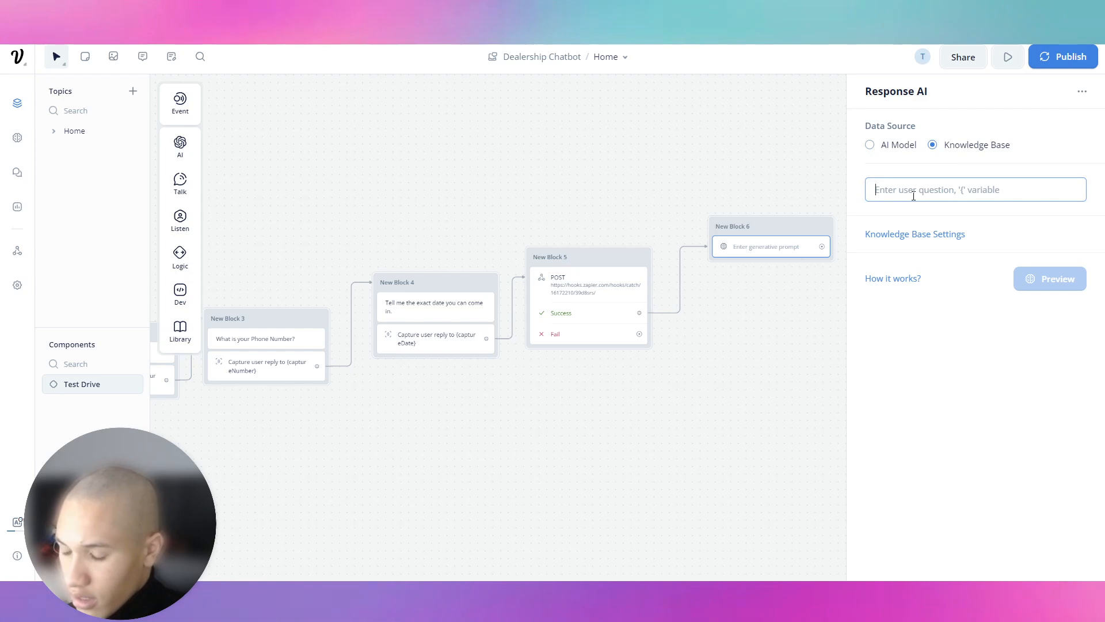
text(Say thank y)
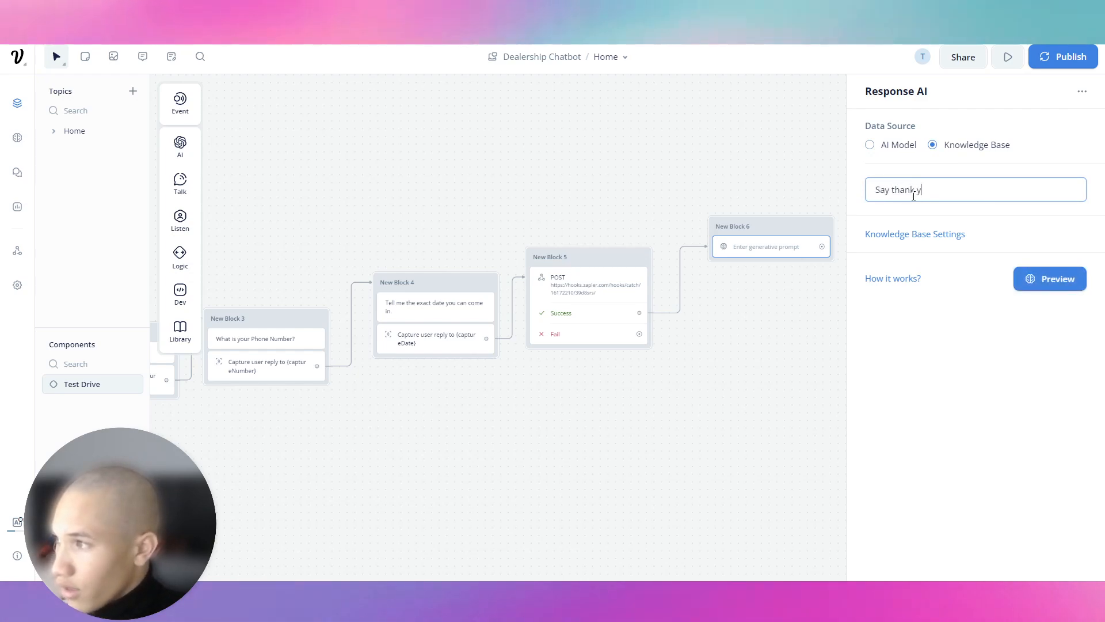
text(ou to the client and recall the following info to the)
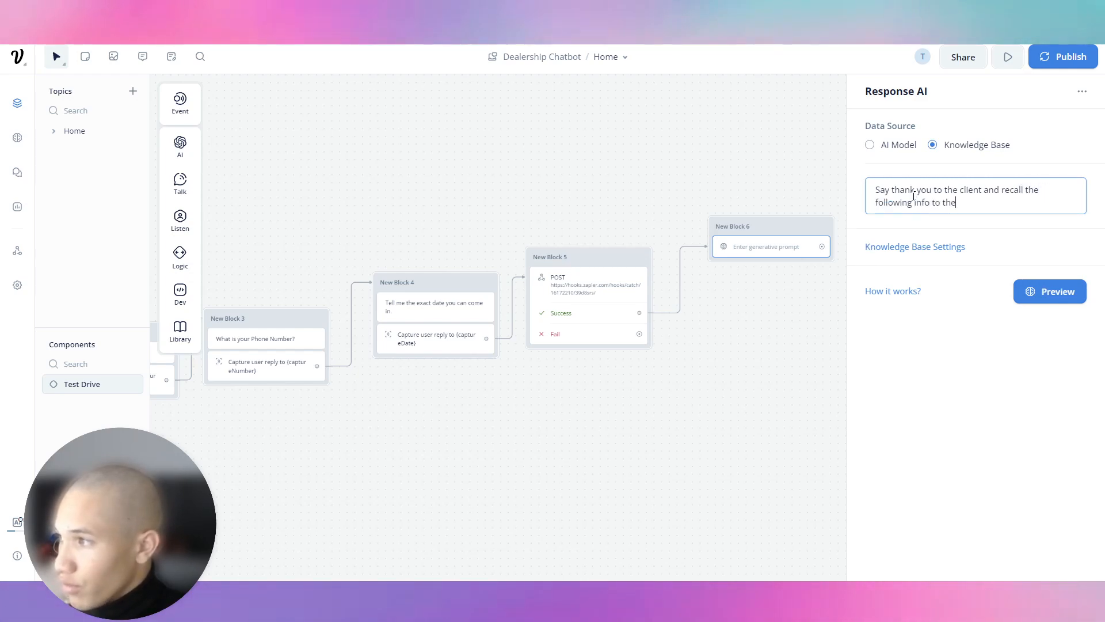
text(m, {ca)
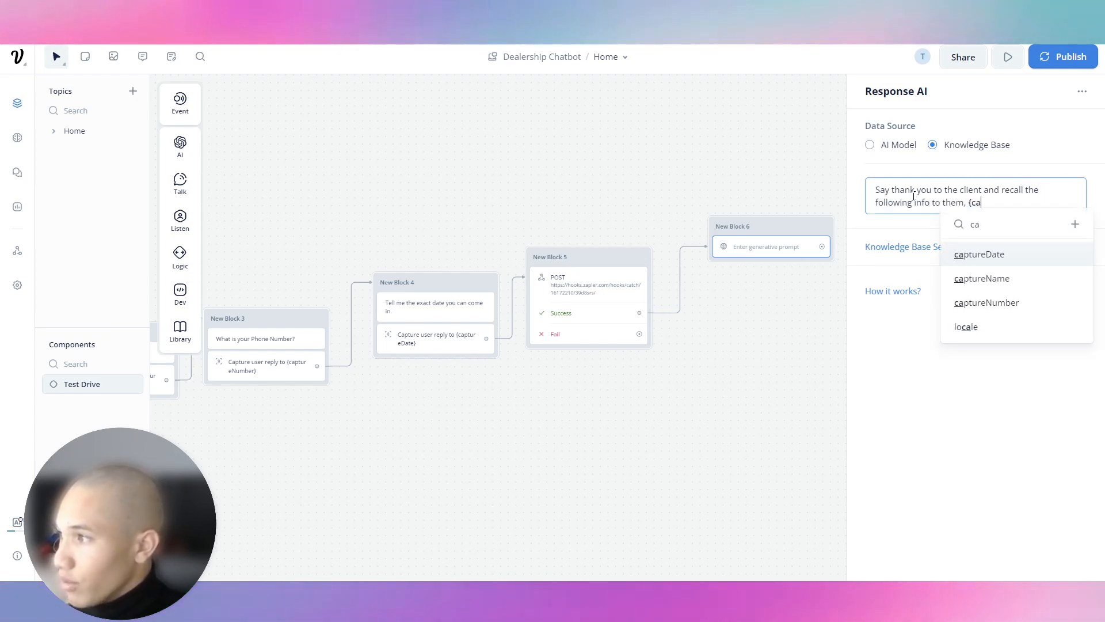
key(Down)
key(Return)
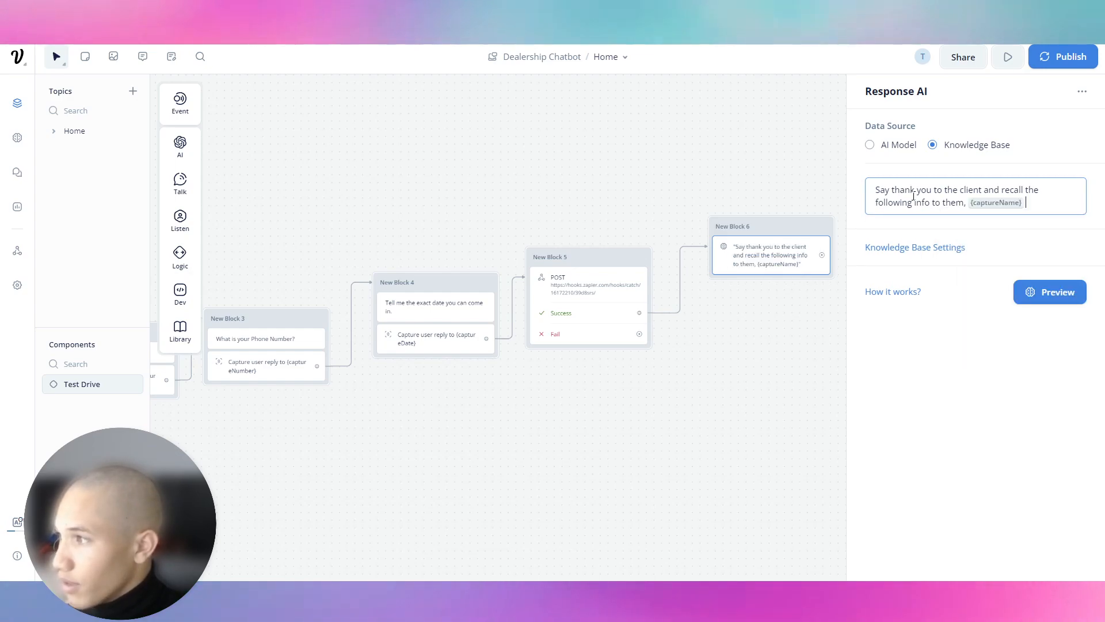
text({cap)
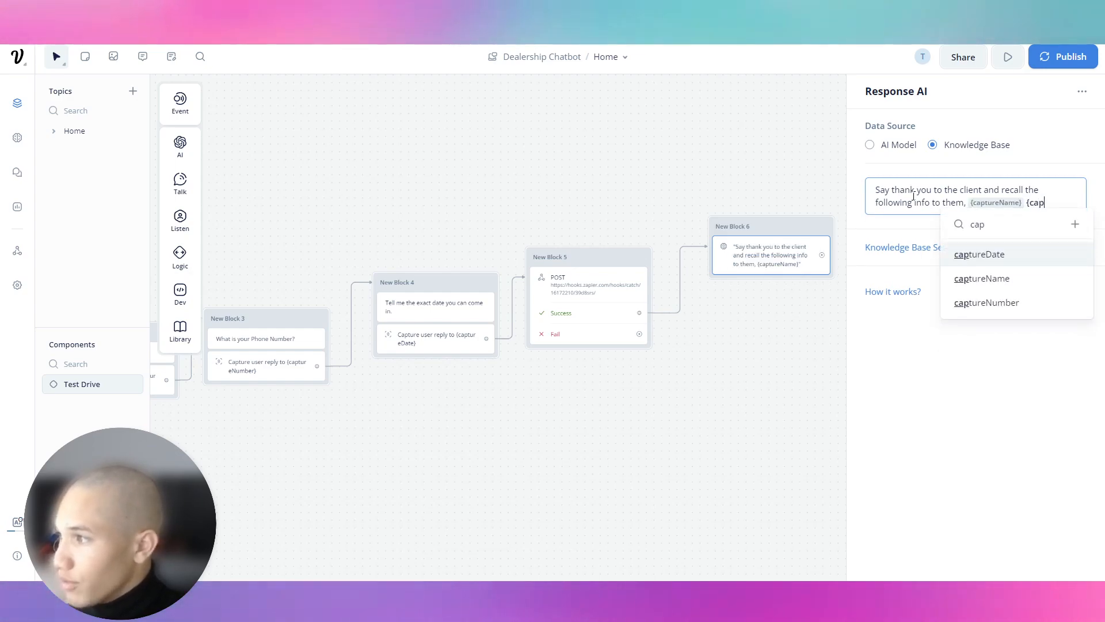
key(Return)
text({captureDate} {ca)
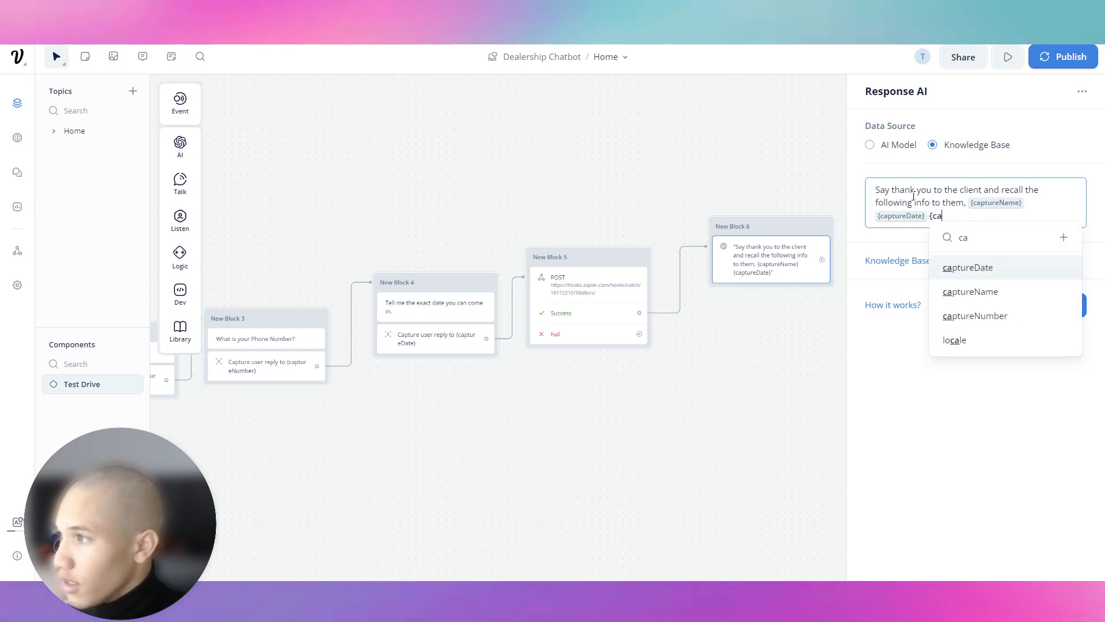
key(Down)
key(Down)
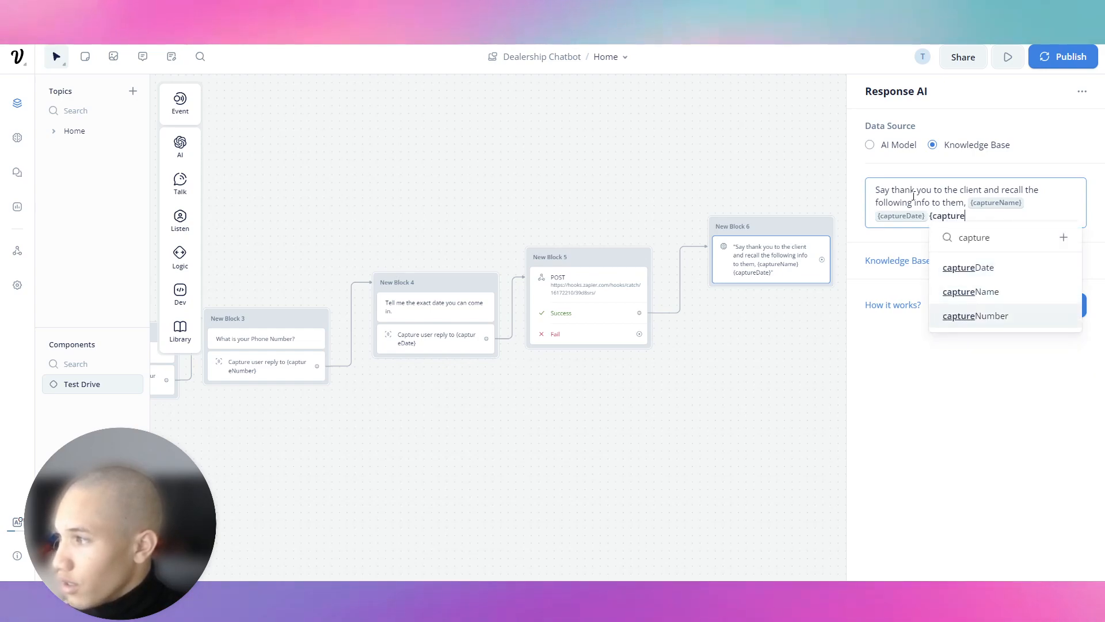
key(Return)
text(and)
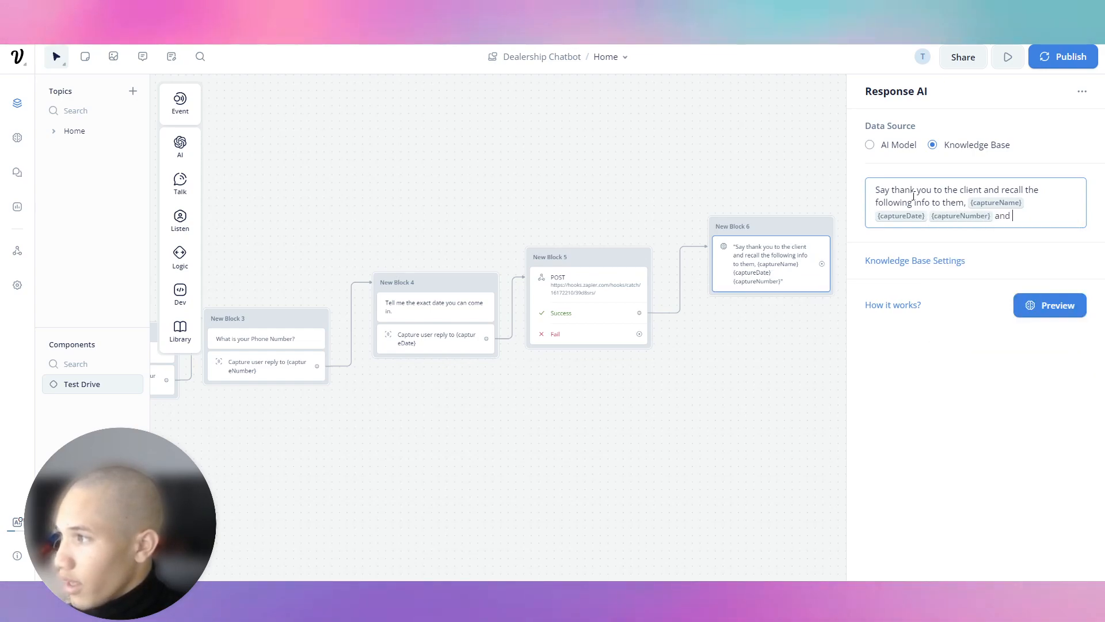
text( explain to them that ou)
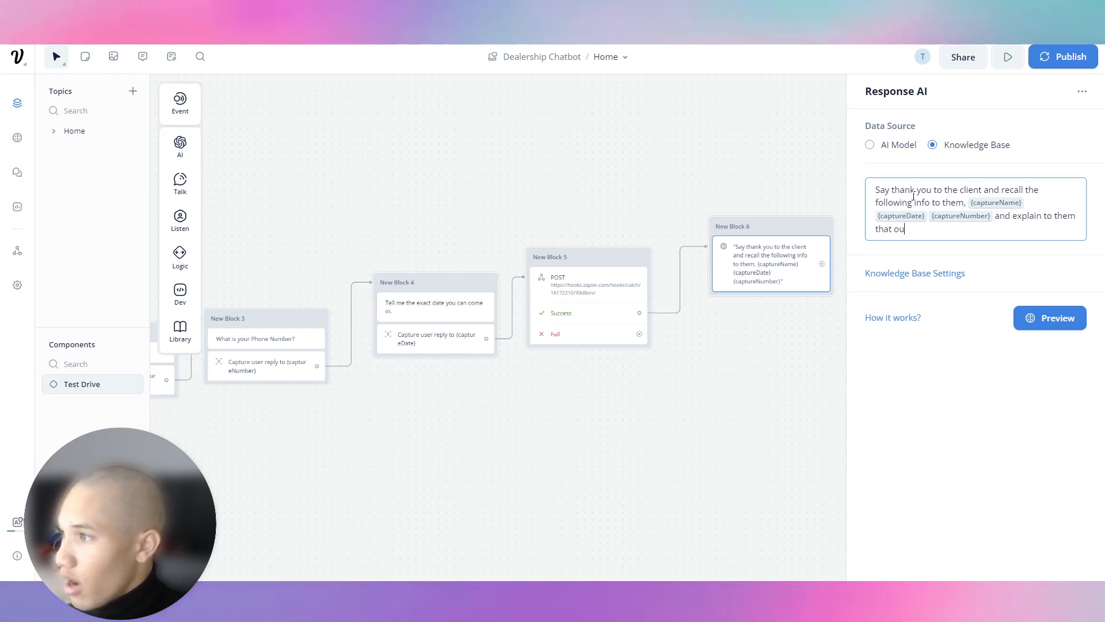
text(r team will reach out)
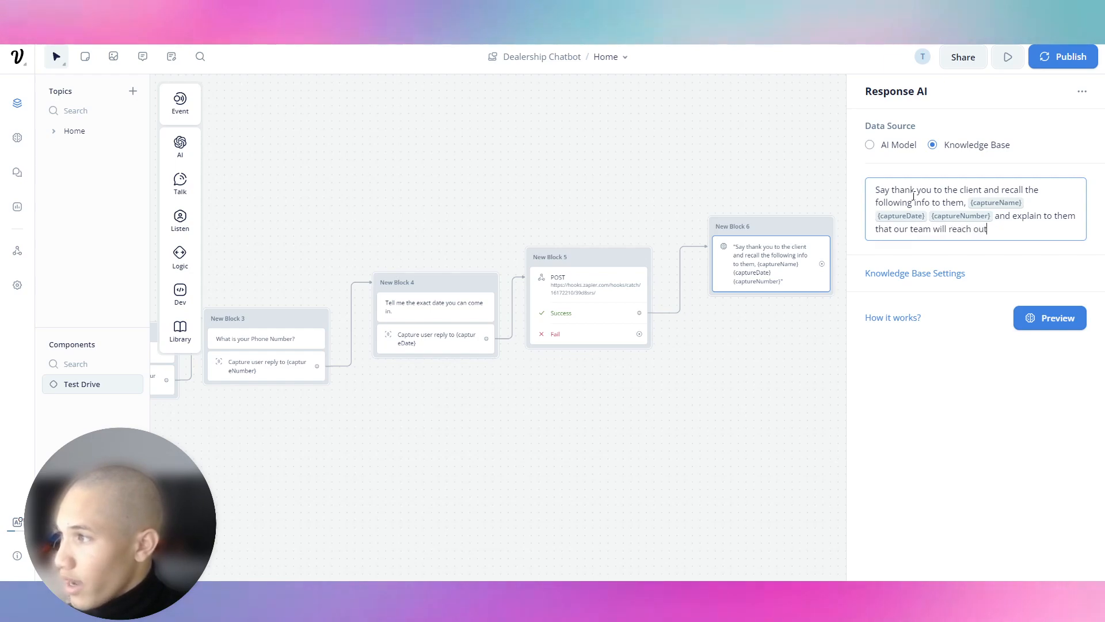
text( to them for our)
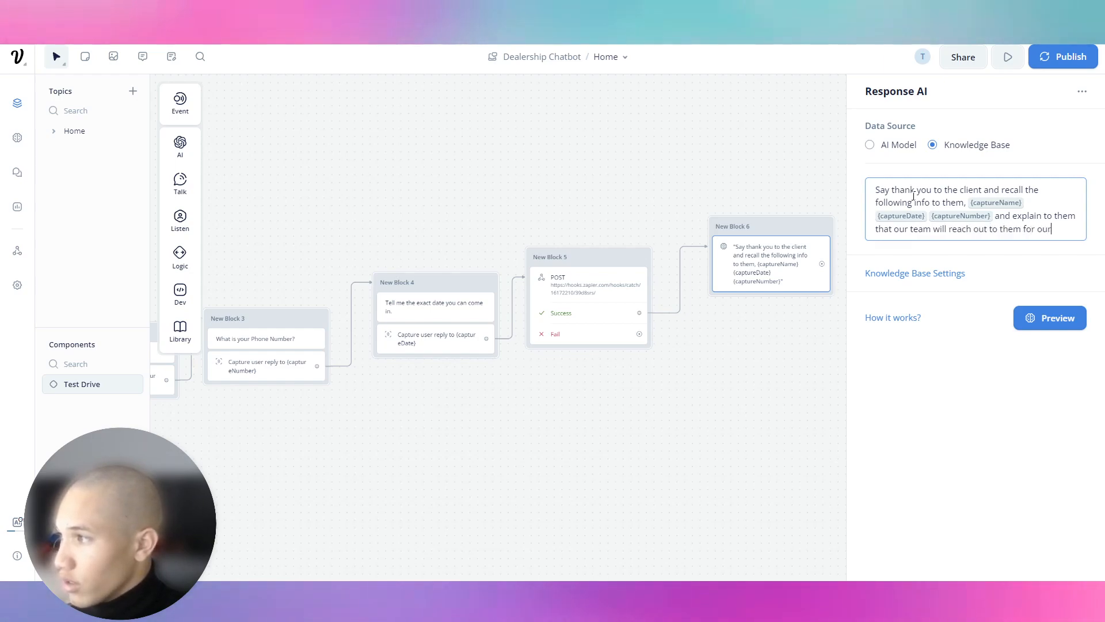
key(BackSpace)
key(BackSpace)
key(BackSpace)
text(the sh)
key(BackSpace)
text(cheduled test drive.)
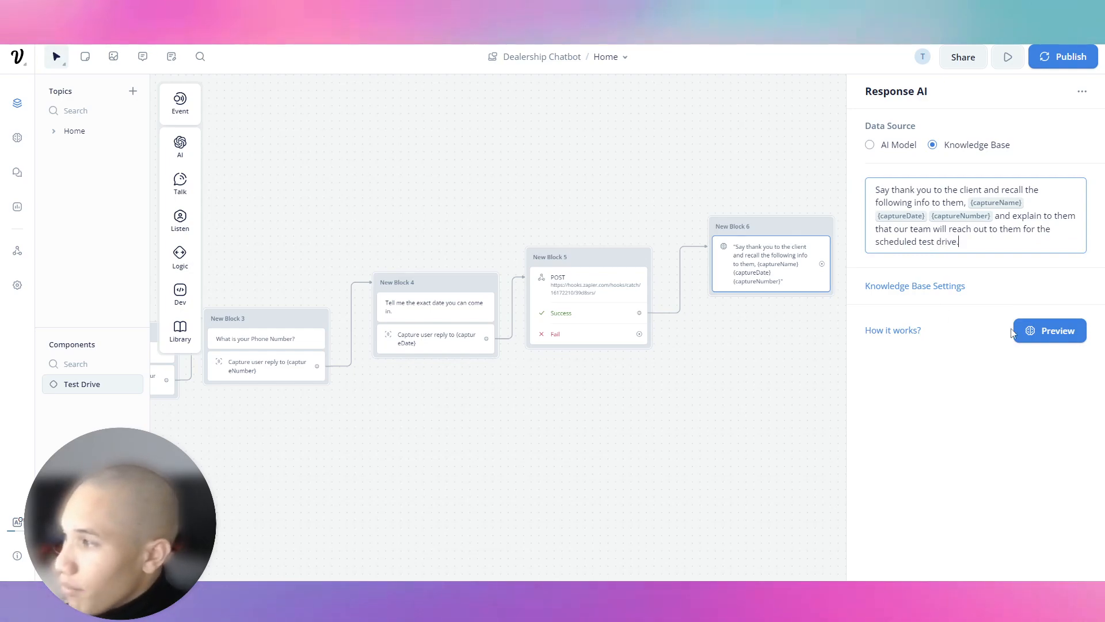
Step: Train the assistant and start a fresh test conversation
click(730, 171)
drag(247, 167, 461, 145)
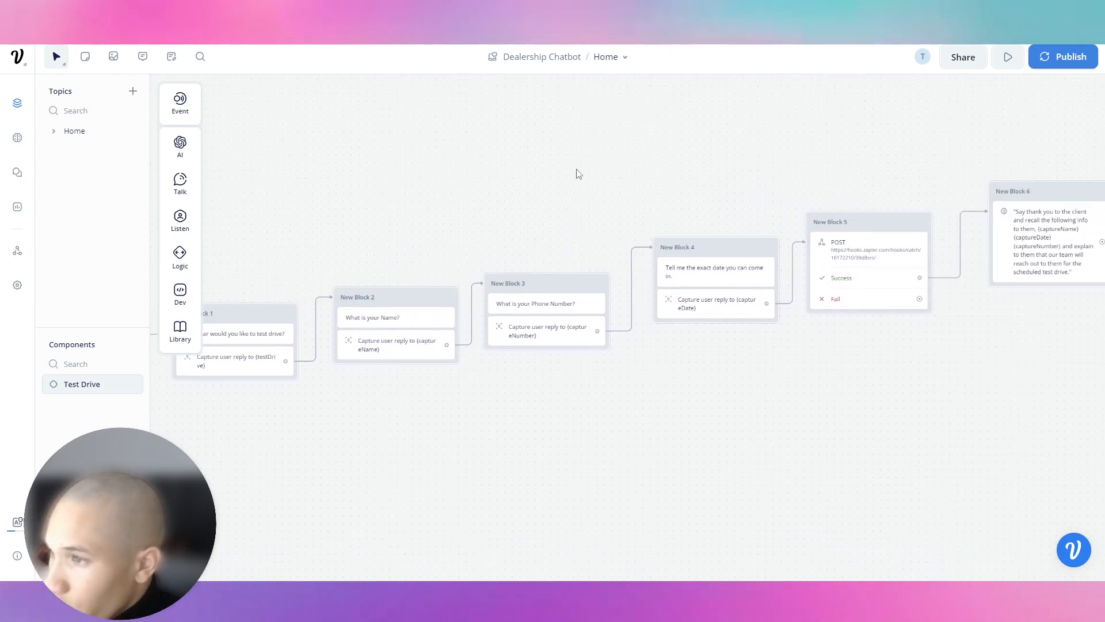
drag(294, 243, 541, 221)
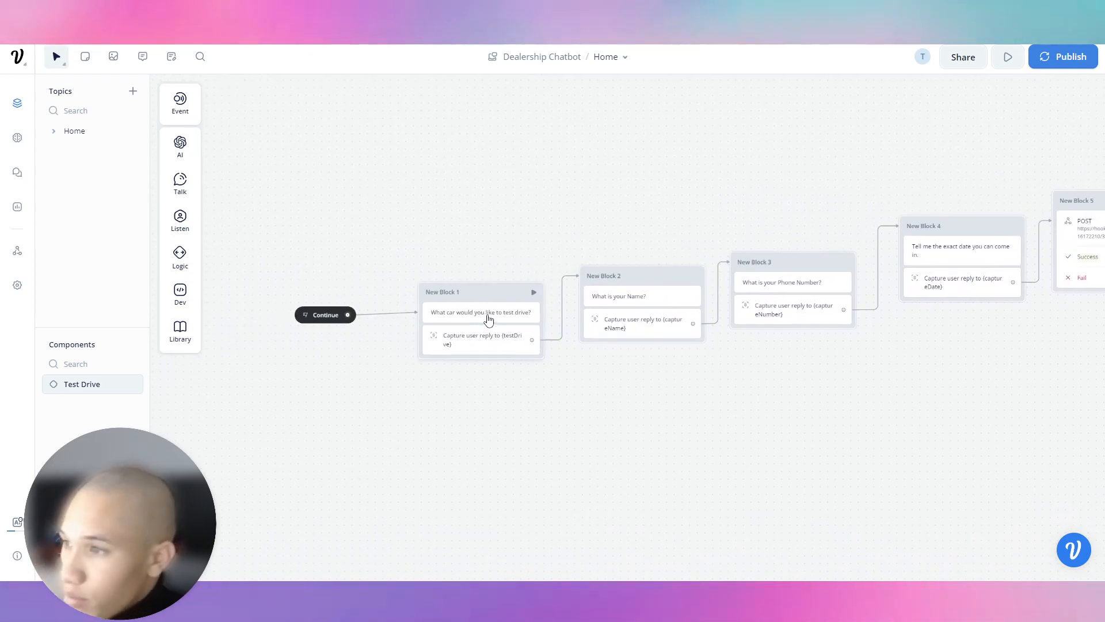
click(301, 315)
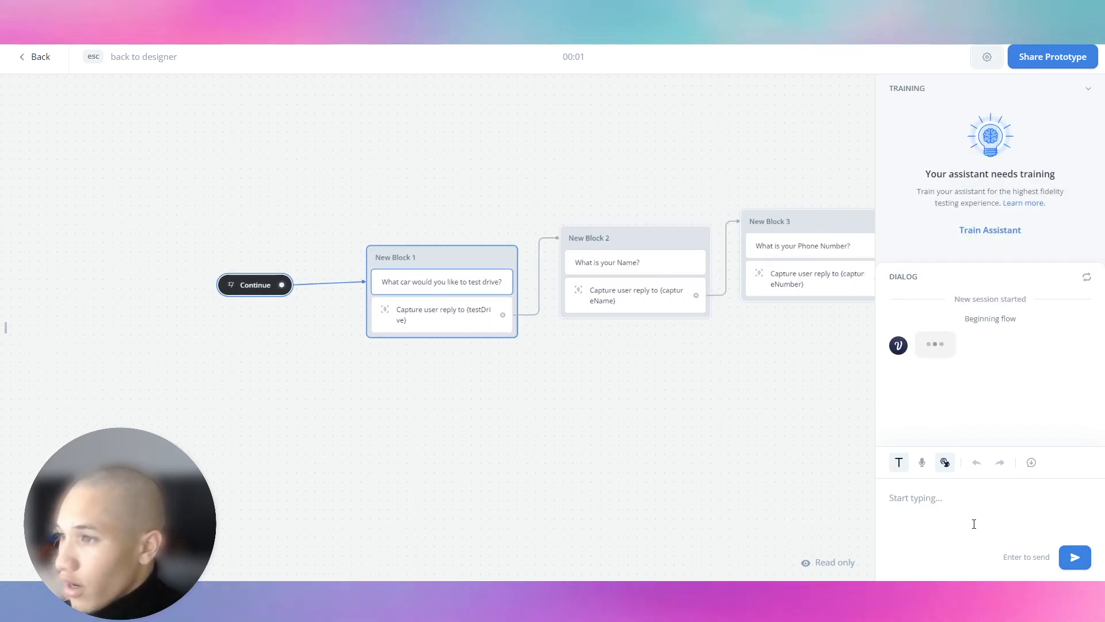
click(1006, 230)
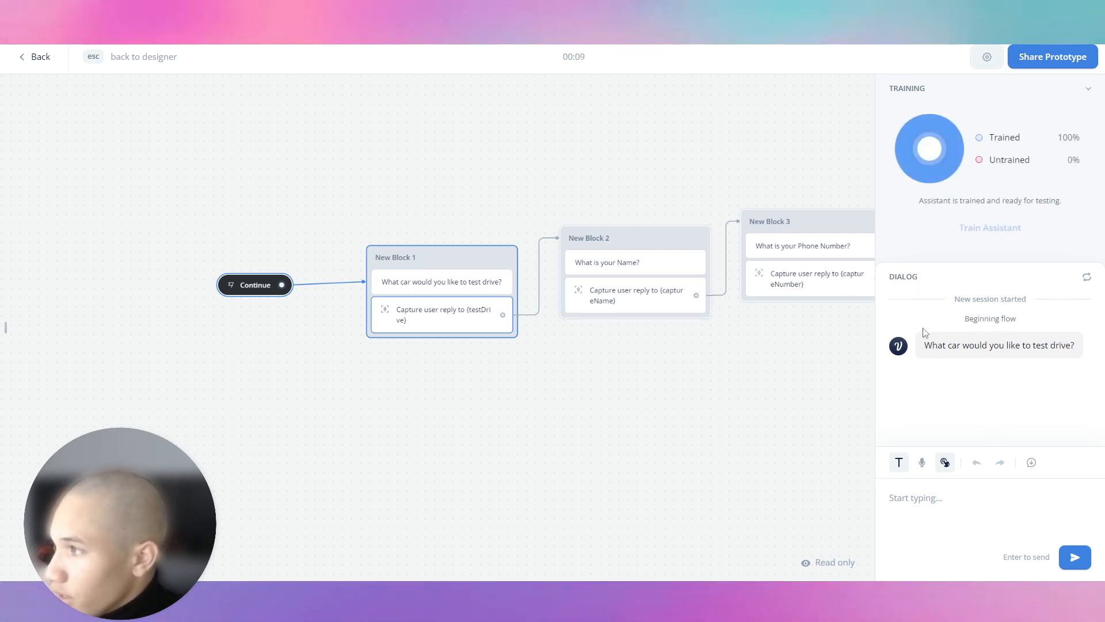
click(1087, 278)
click(972, 453)
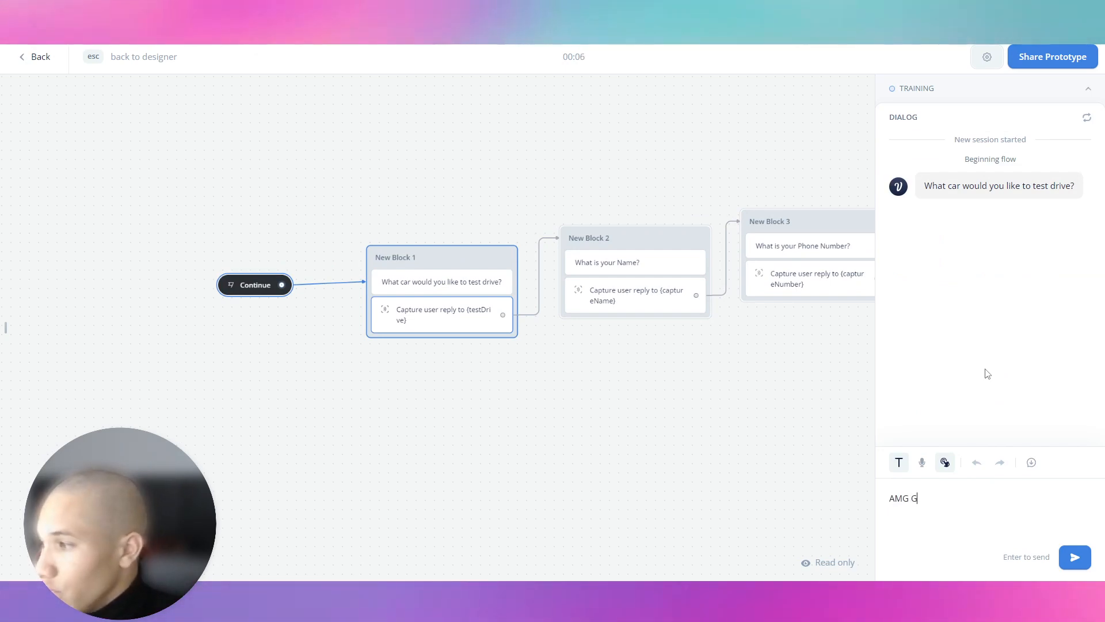
Step: Answer the bot with AMG G63, the client's name, phone number and date 08/12/2023
key(Return)
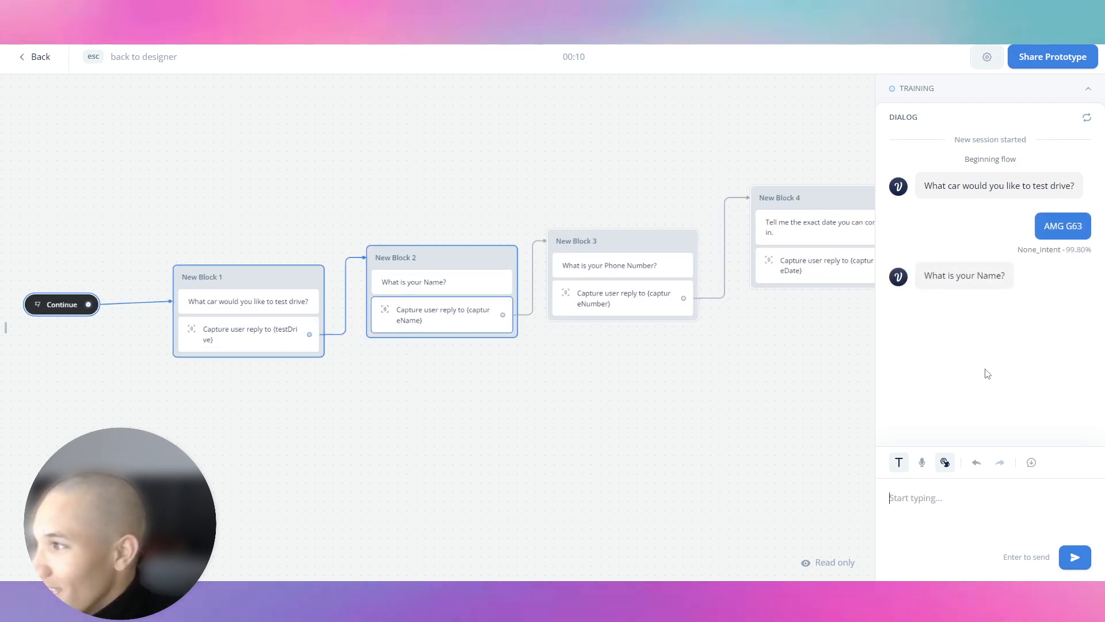
key(Return)
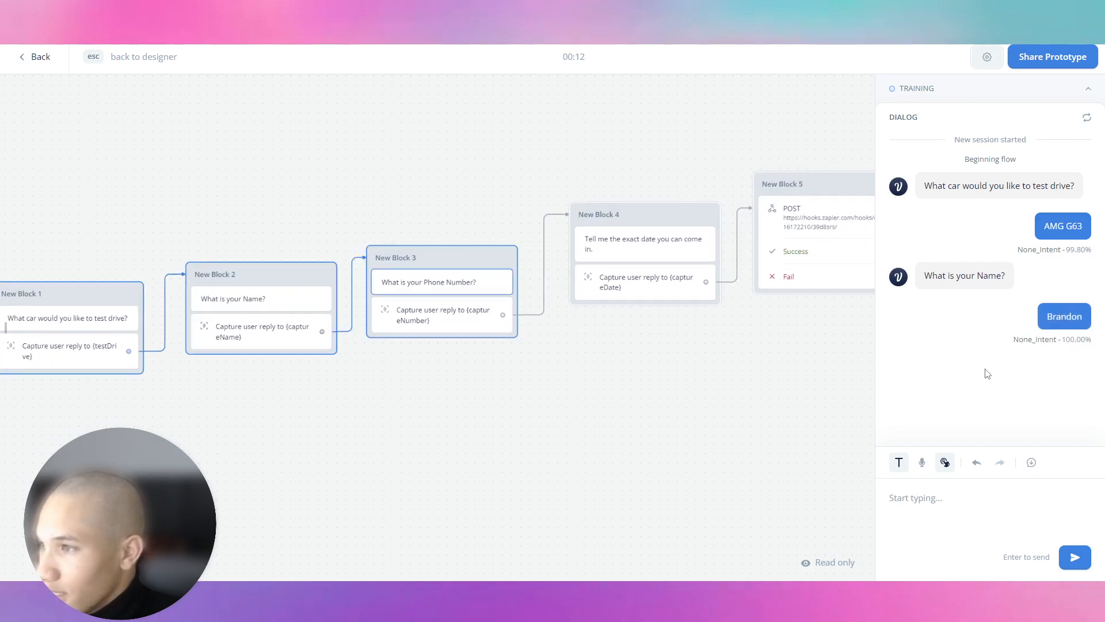
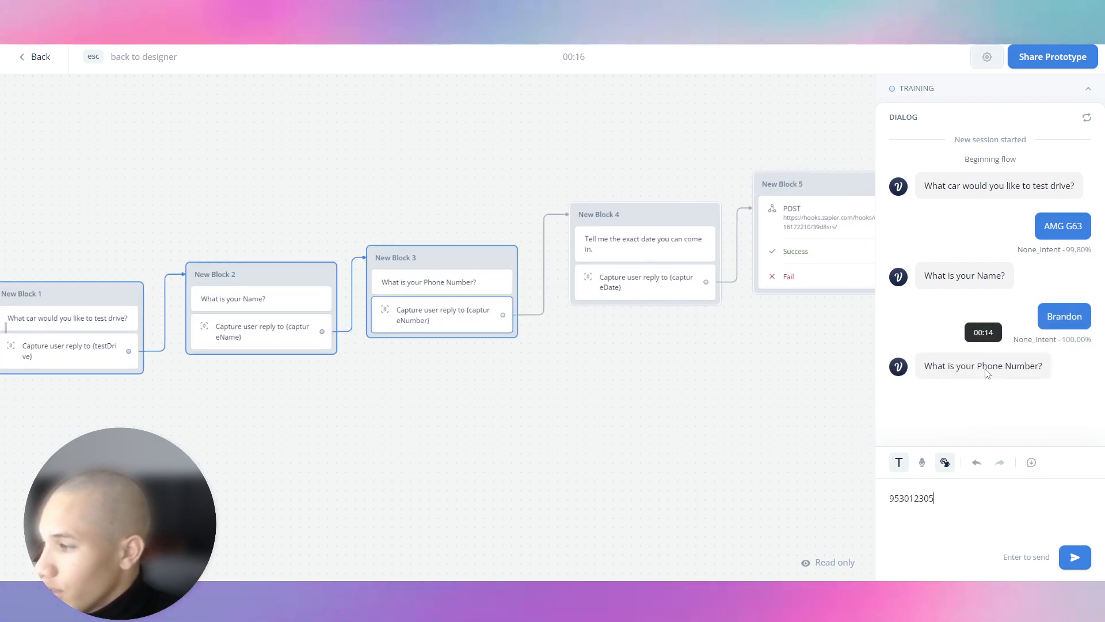
key(Return)
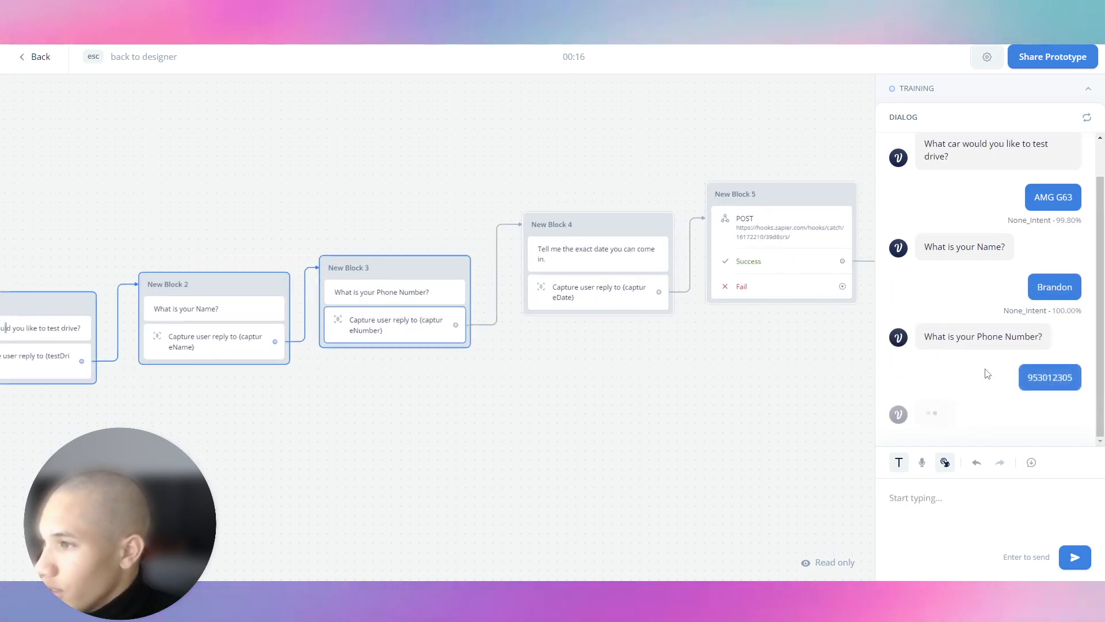
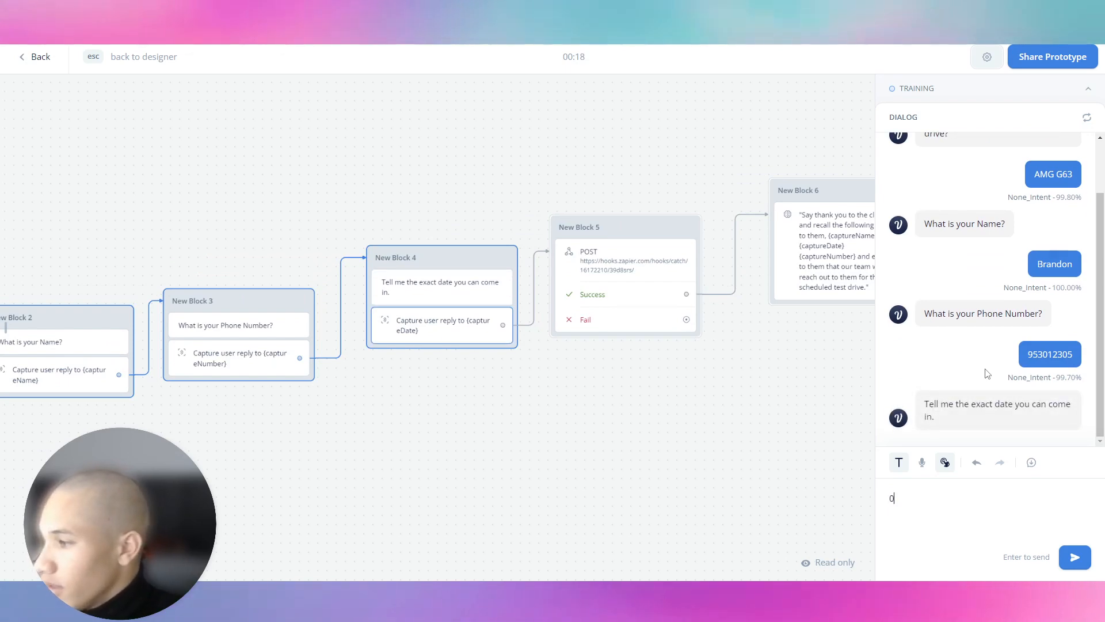
key(Return)
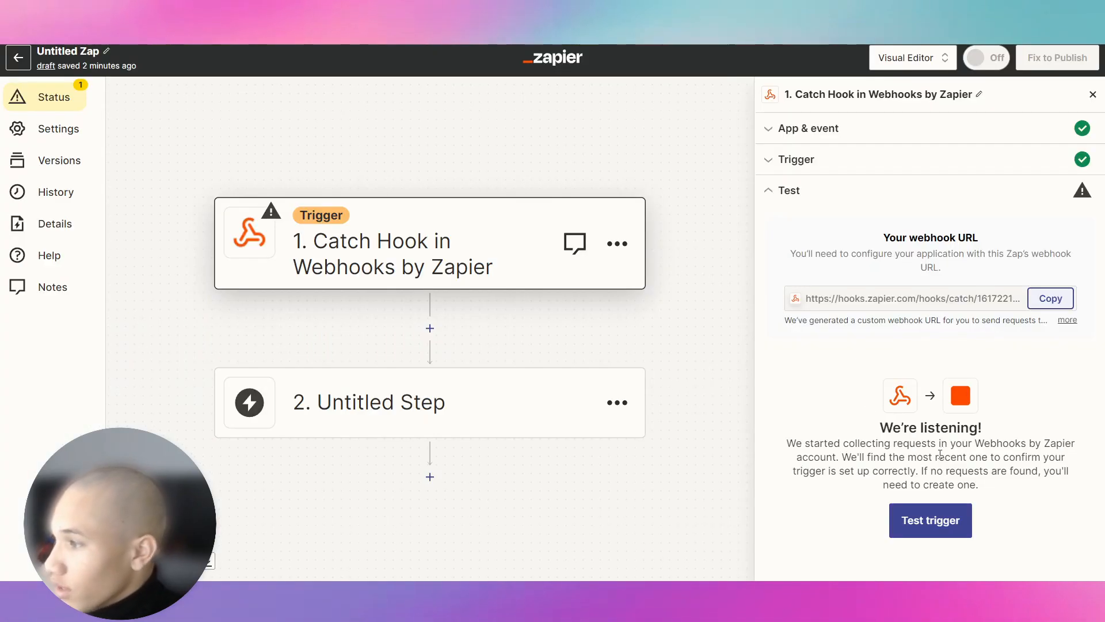
Step: Test the webhook trigger, check request A shows AMG G63, and continue with that record
click(944, 525)
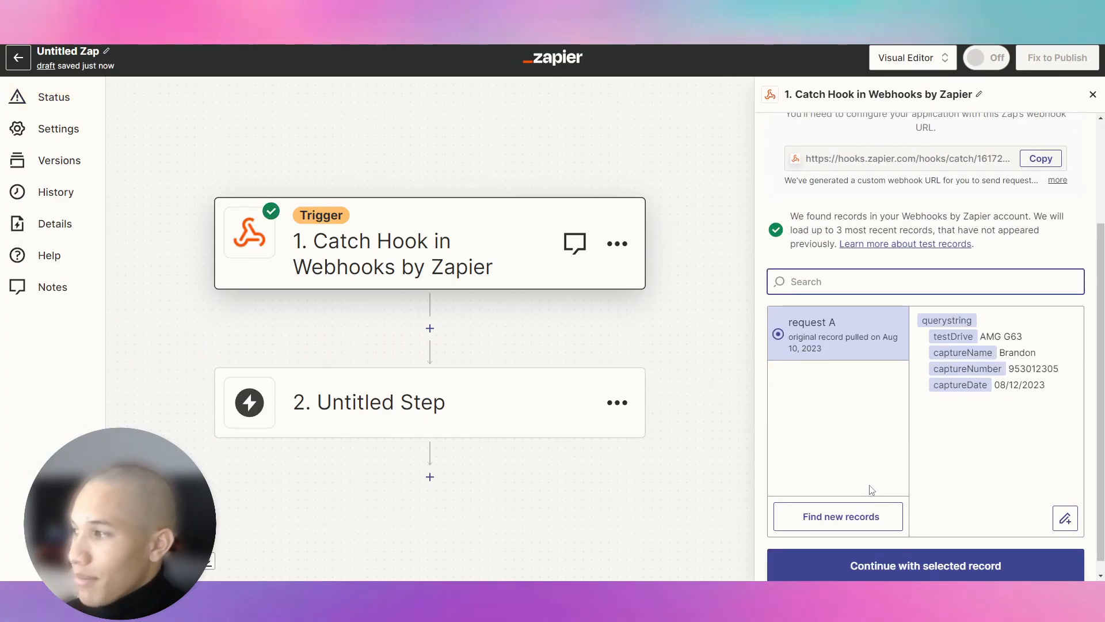
drag(980, 337, 1015, 336)
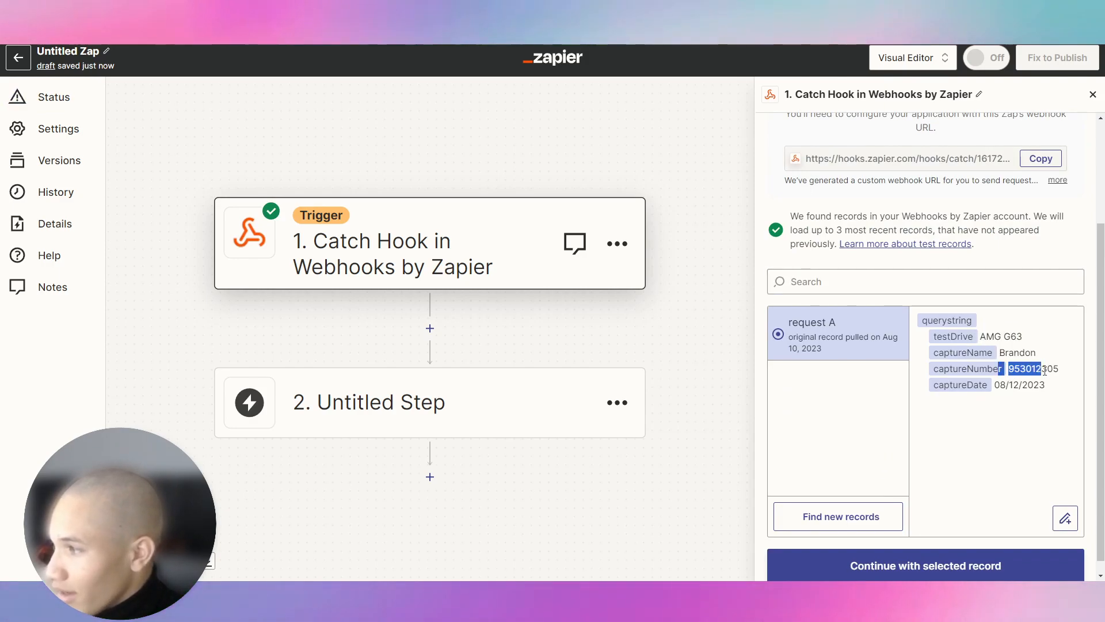
click(951, 552)
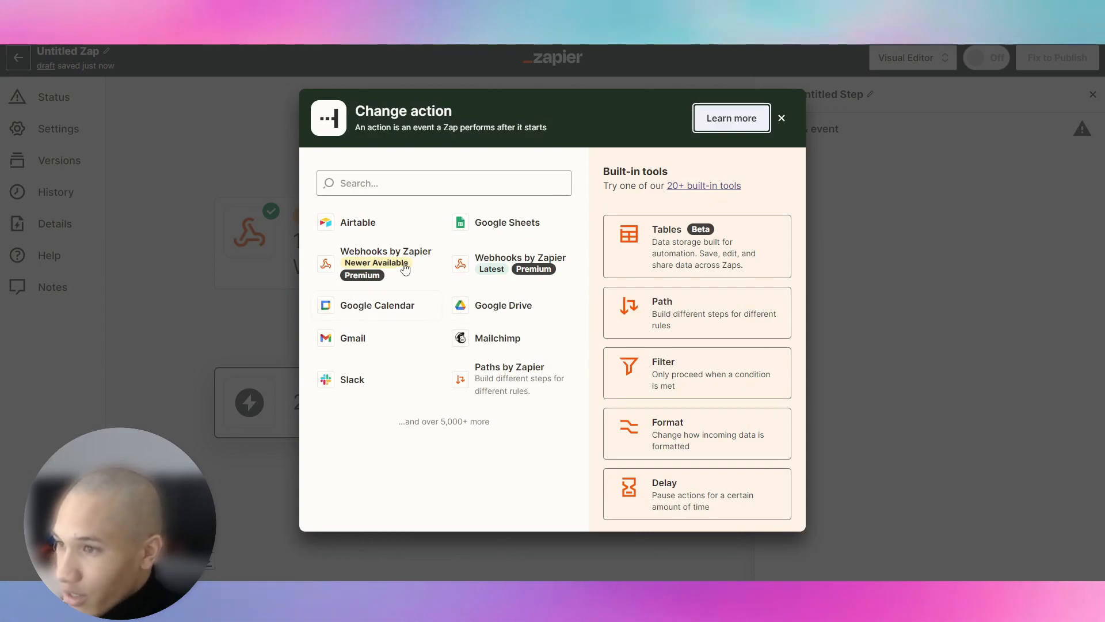
Step: Set step 2 to Google Sheets Create Spreadsheet Row, using My Google Drive
click(478, 222)
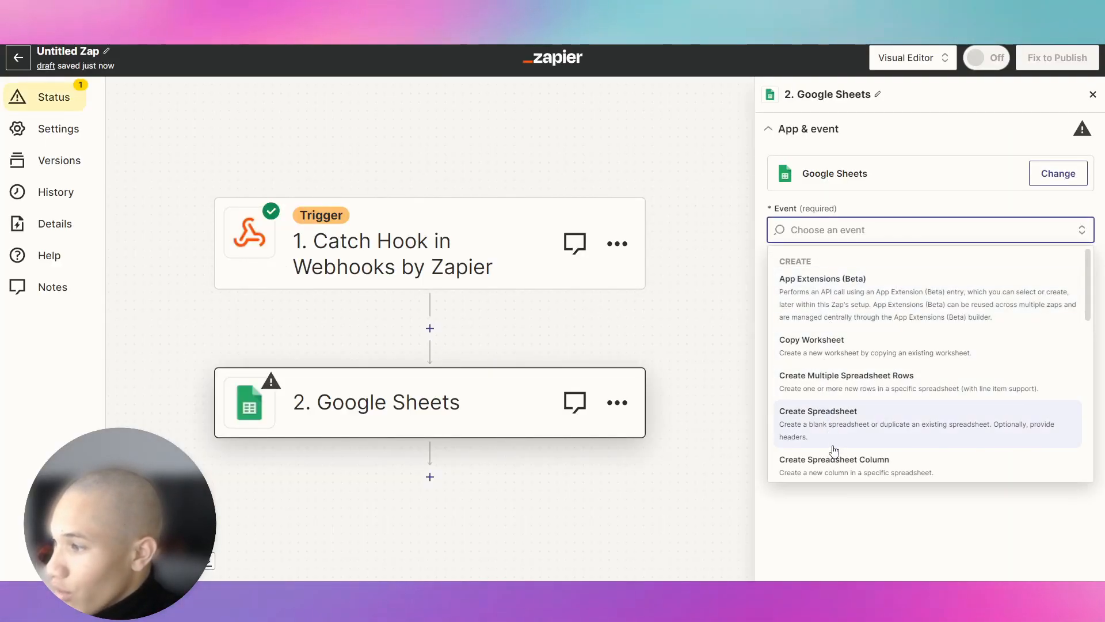
scroll(834, 450, down, 2)
click(858, 389)
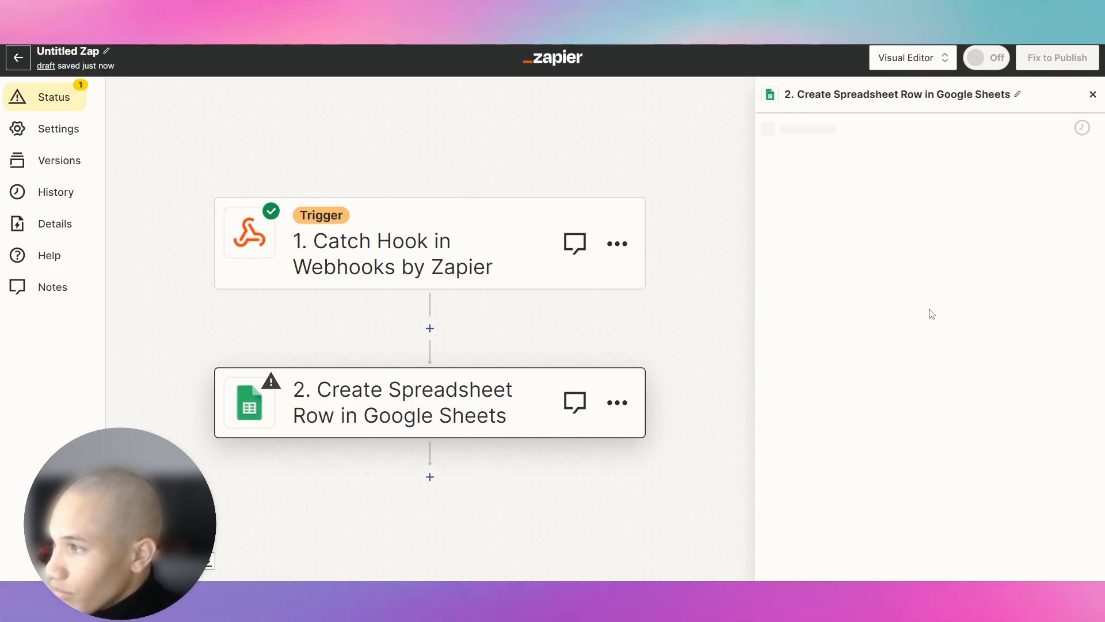
click(800, 360)
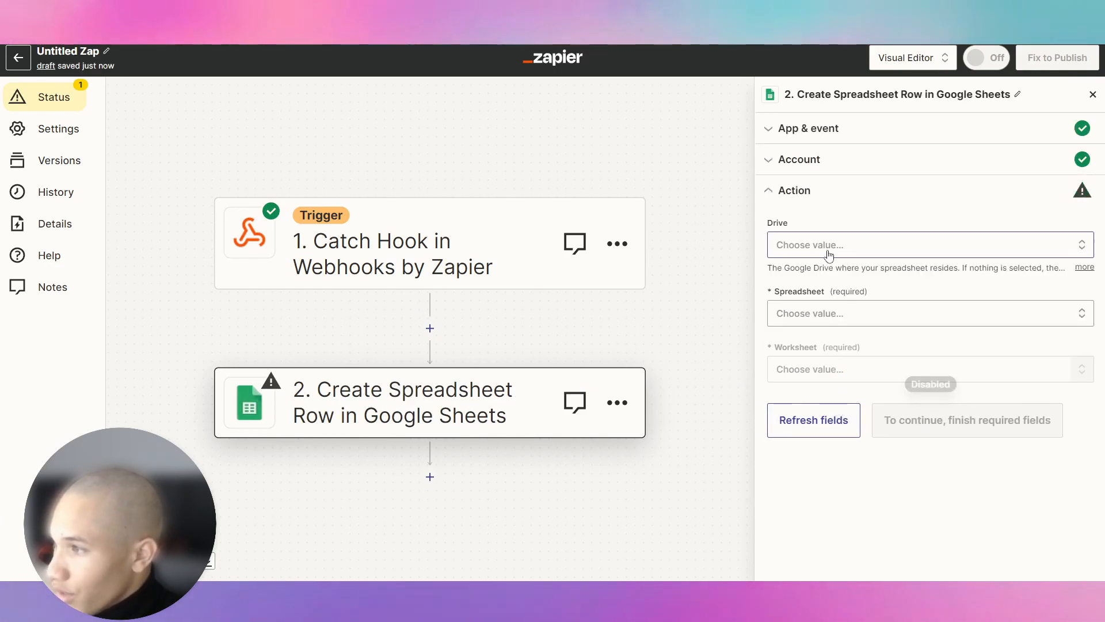
click(818, 379)
Step: Try trigger data fields in the Spreadsheet and Worksheet inputs, then delete the inserted fields
click(833, 314)
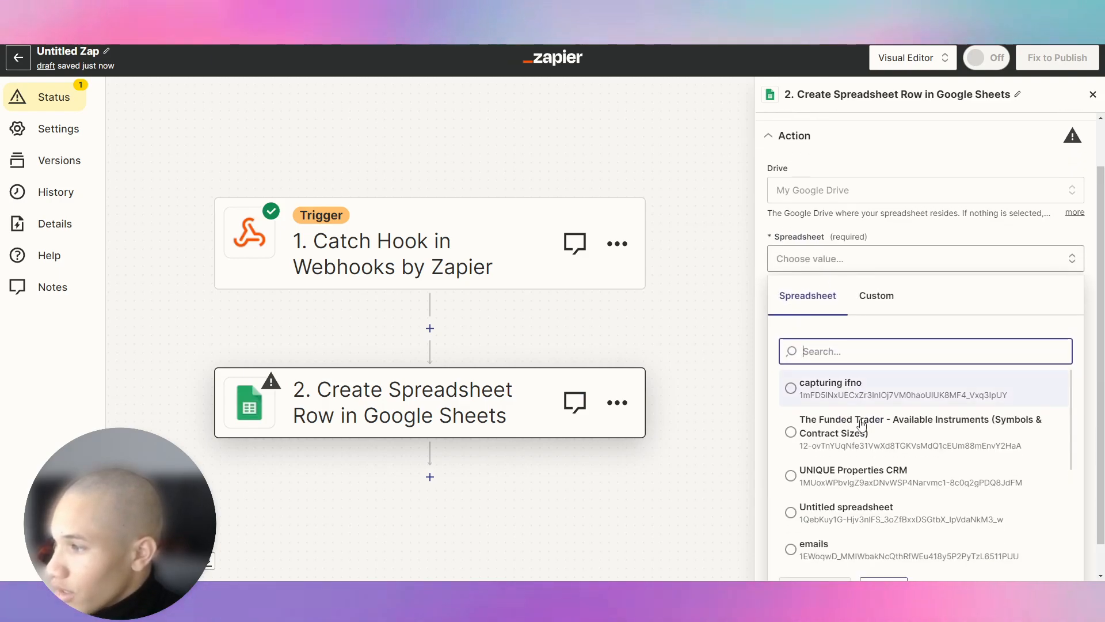
click(876, 298)
click(830, 344)
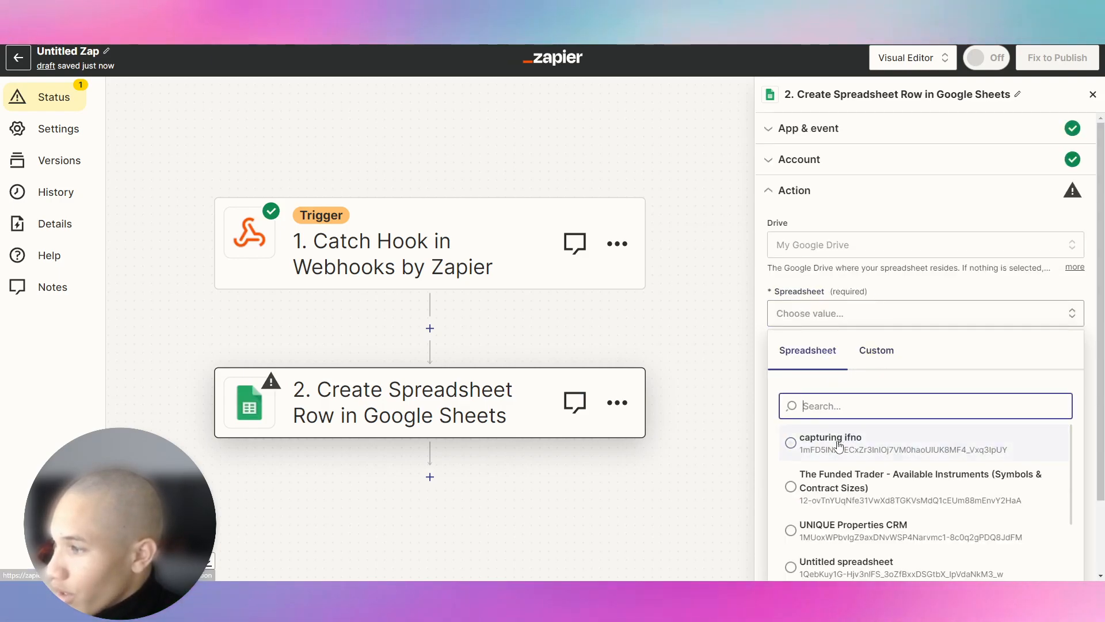
click(876, 352)
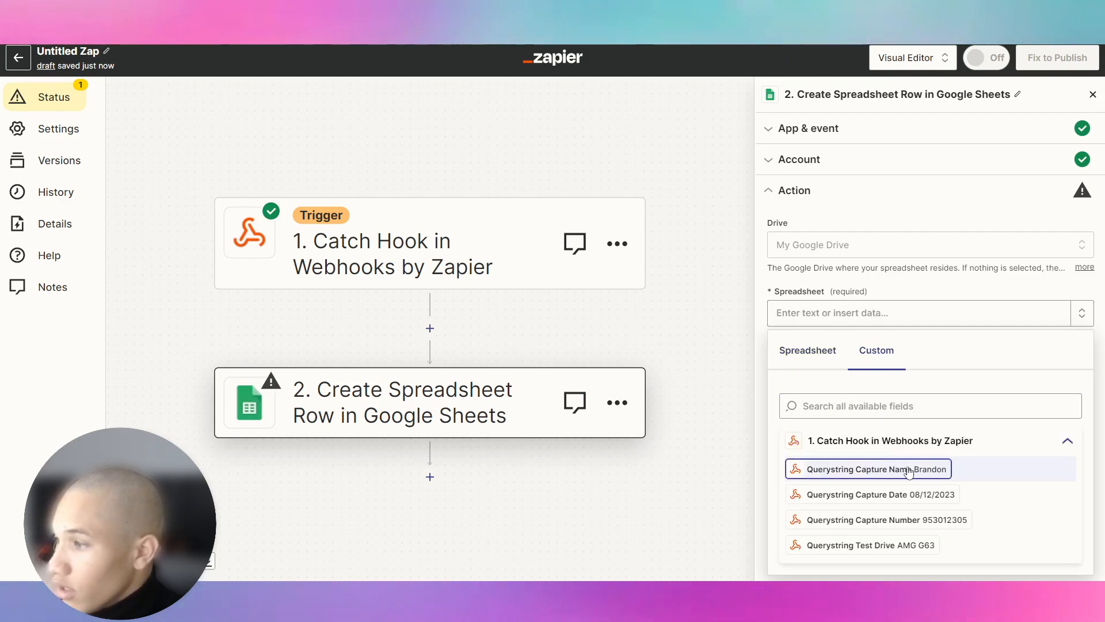
click(942, 471)
click(949, 495)
click(950, 534)
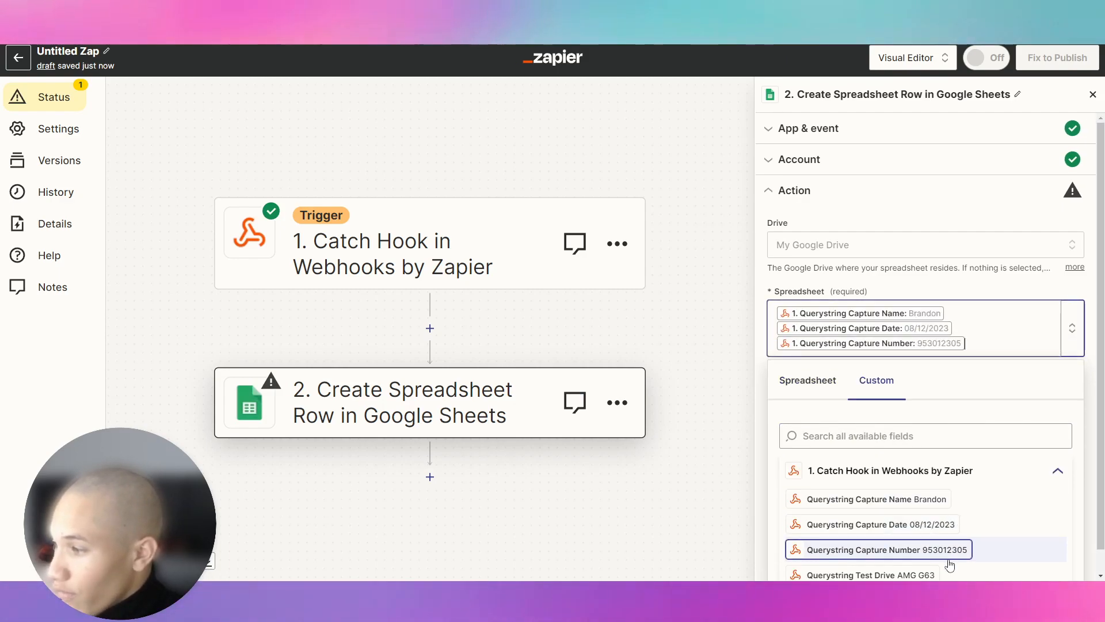
click(949, 575)
click(966, 285)
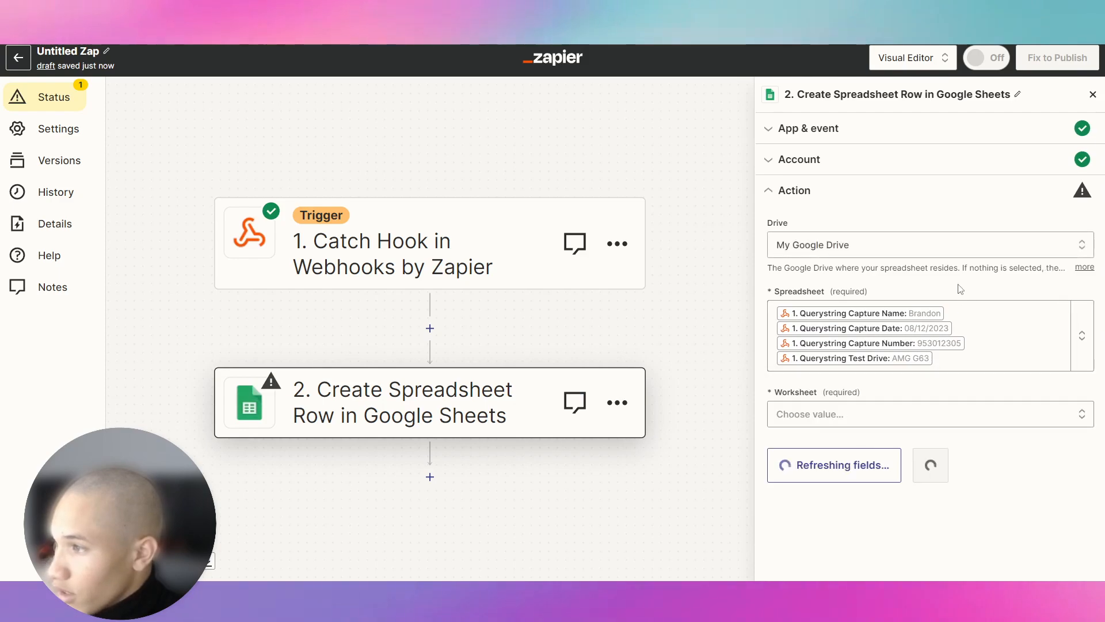
click(845, 414)
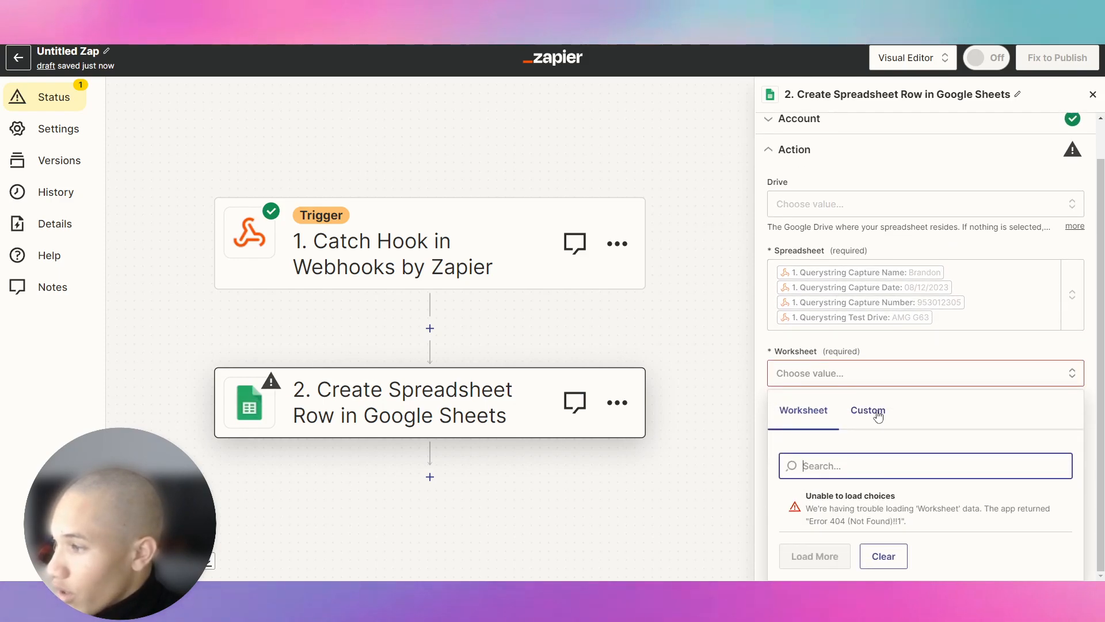
click(868, 410)
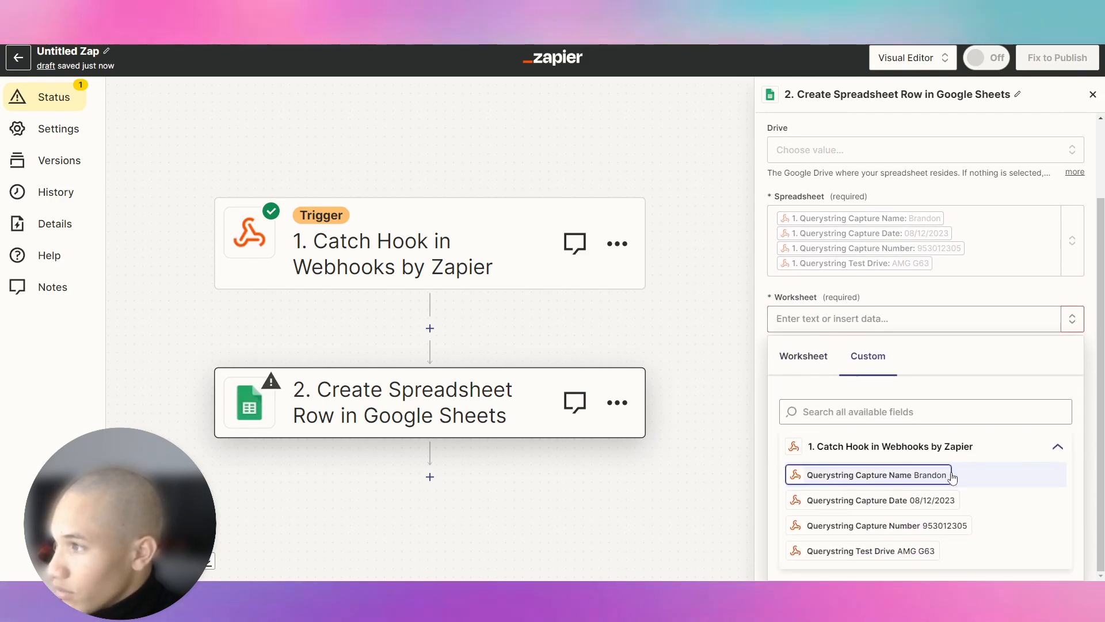
click(949, 446)
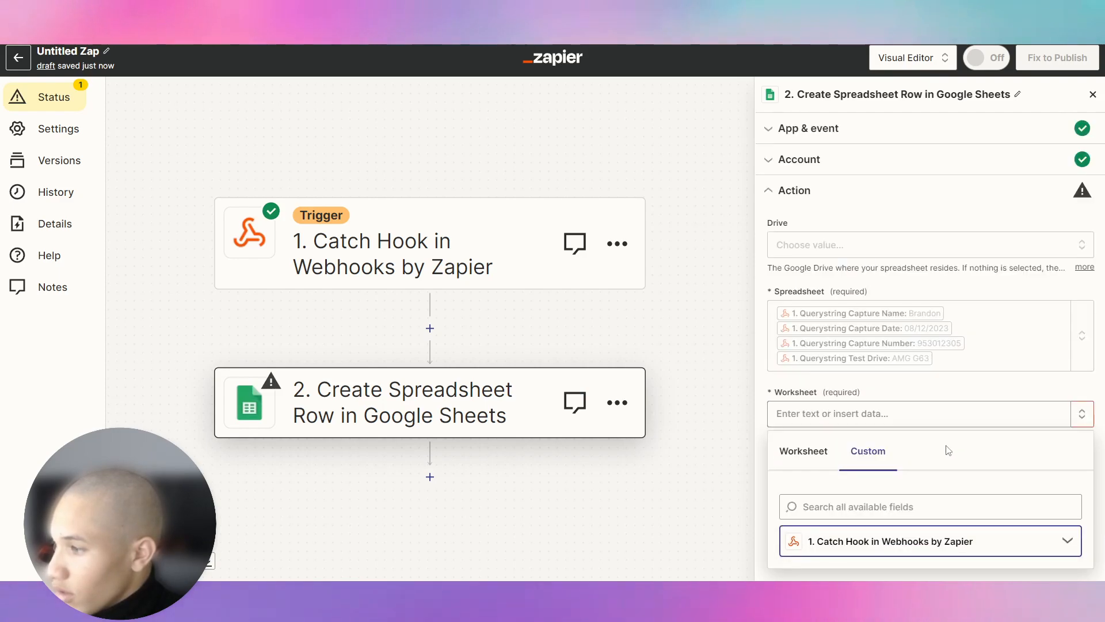
click(816, 452)
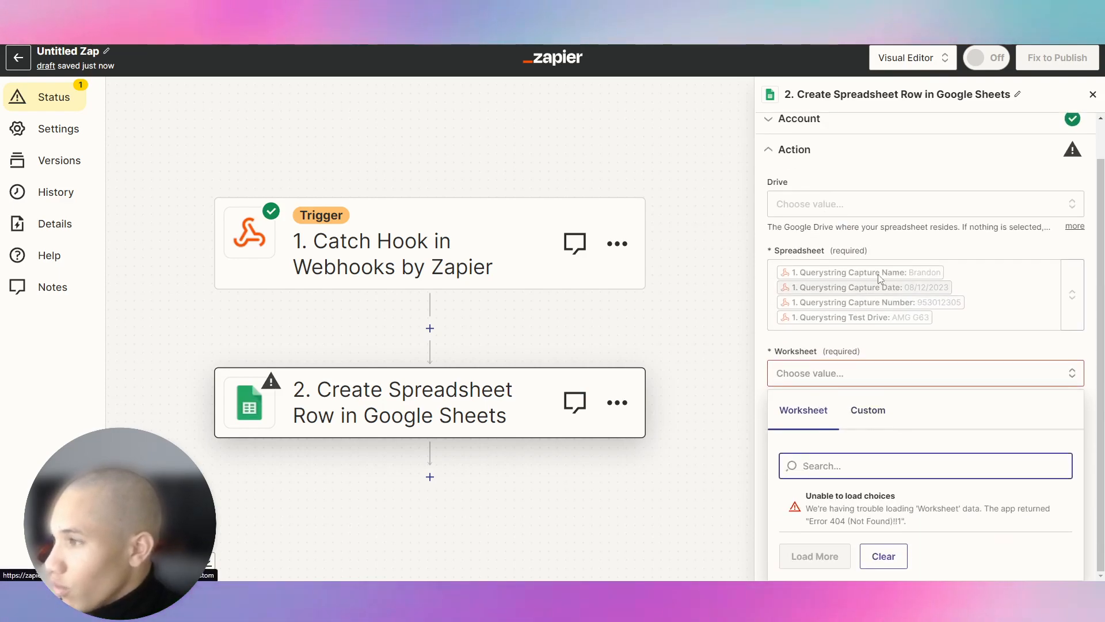
click(875, 290)
click(906, 320)
click(961, 347)
click(965, 354)
key(BackSpace)
key(BackSpace)
key(BackSpace)
key(BackSpace)
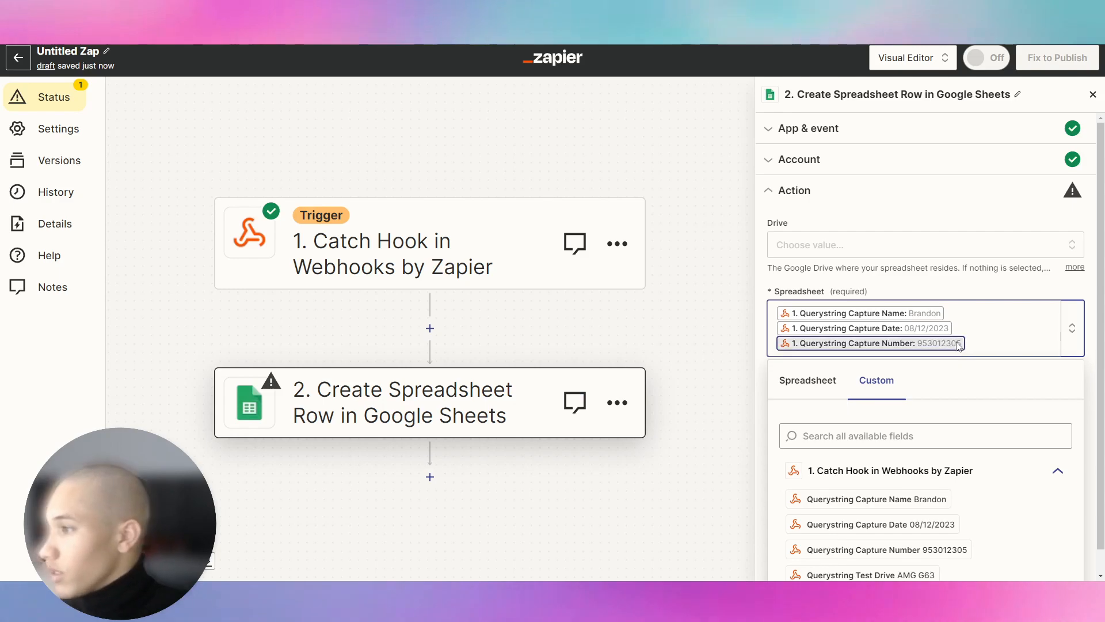
Step: Choose the capturing ifno spreadsheet from the list
click(814, 350)
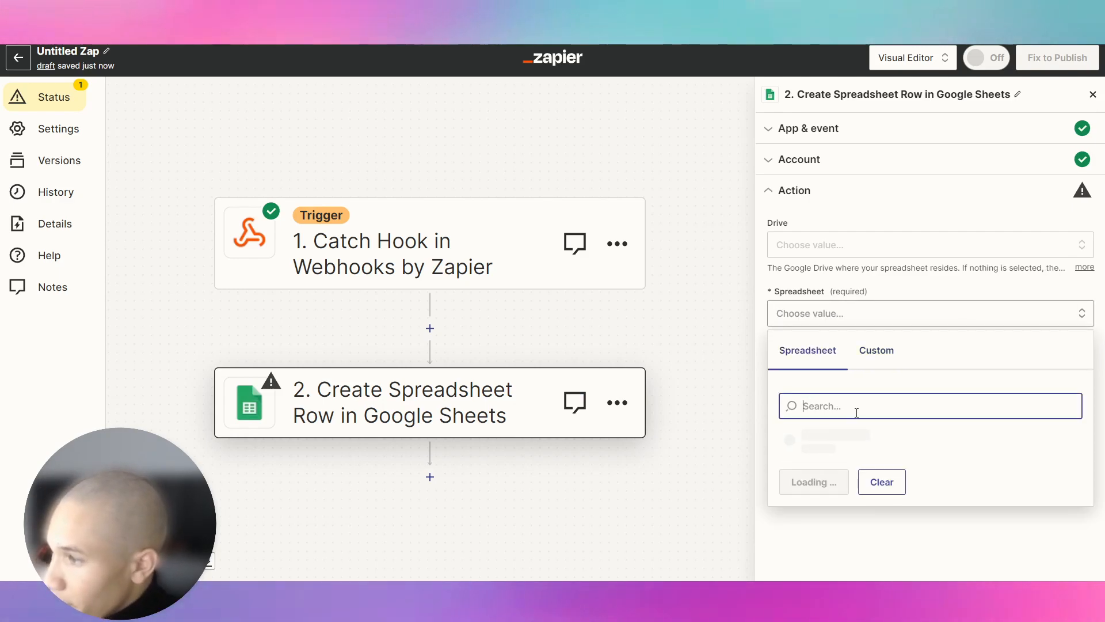
scroll(856, 412, down, 3)
scroll(866, 407, up, 2)
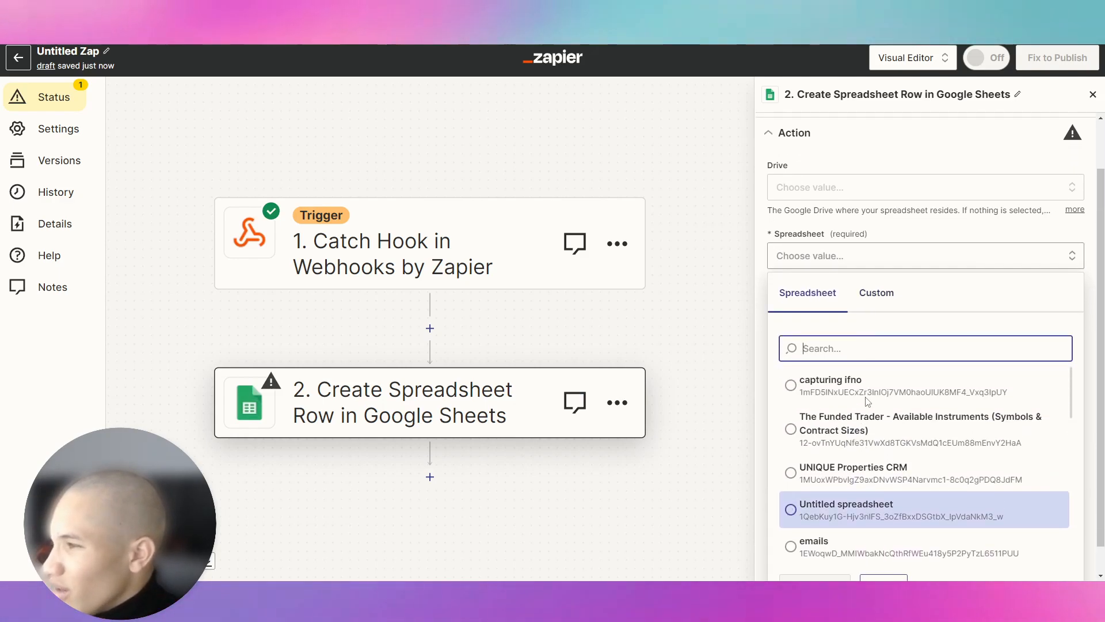
click(868, 383)
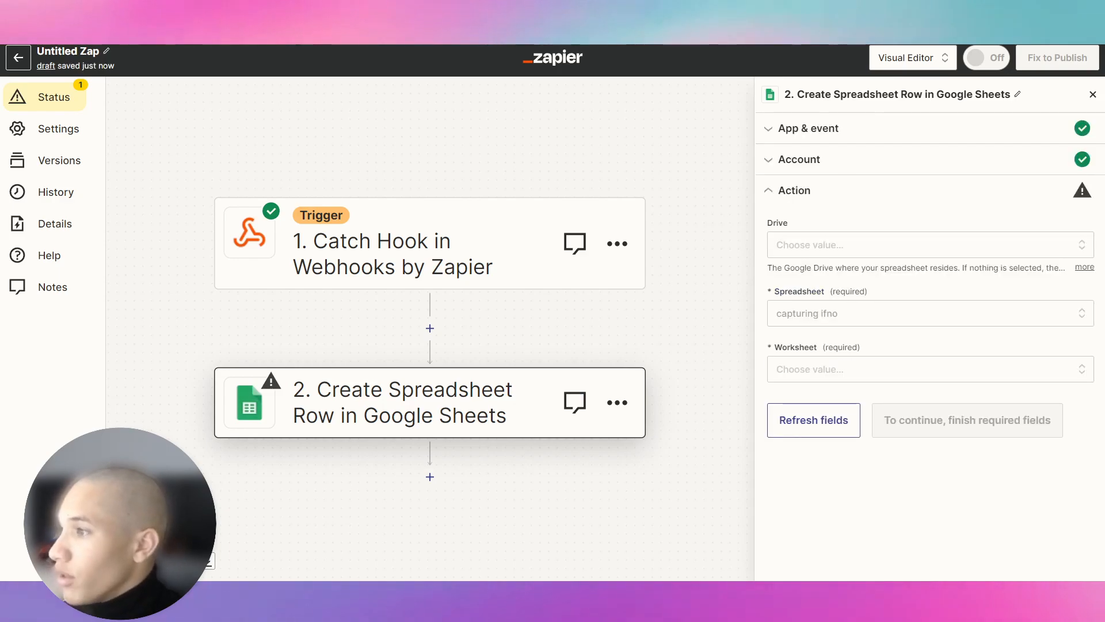
click(827, 373)
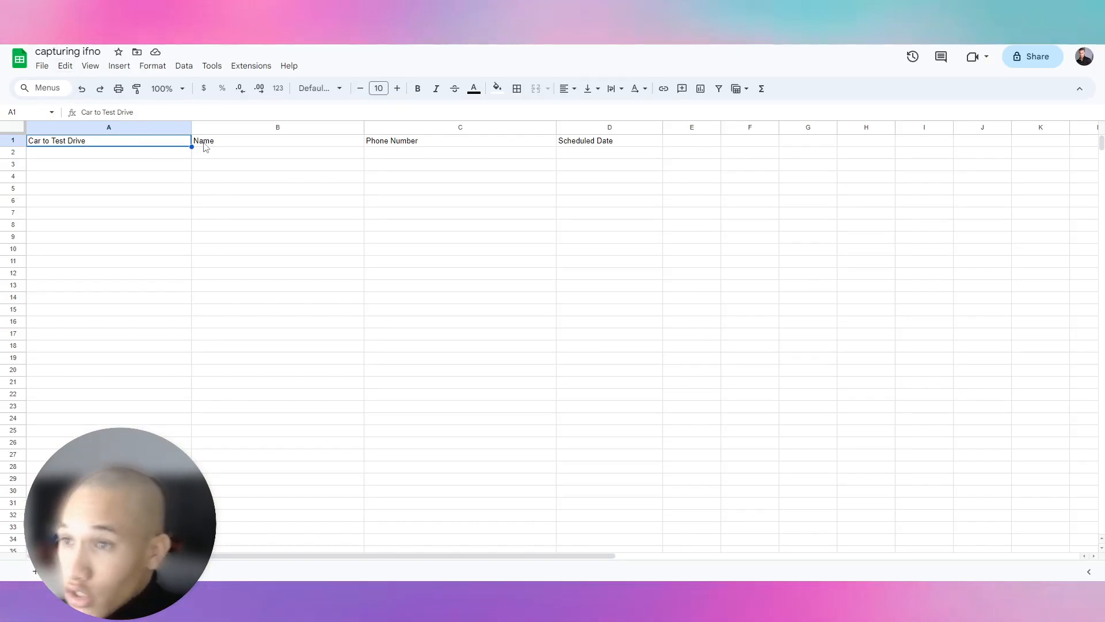
Step: Check the Name, Phone Number and Scheduled Date headers in cells B1 to D1
click(204, 144)
click(527, 142)
click(558, 141)
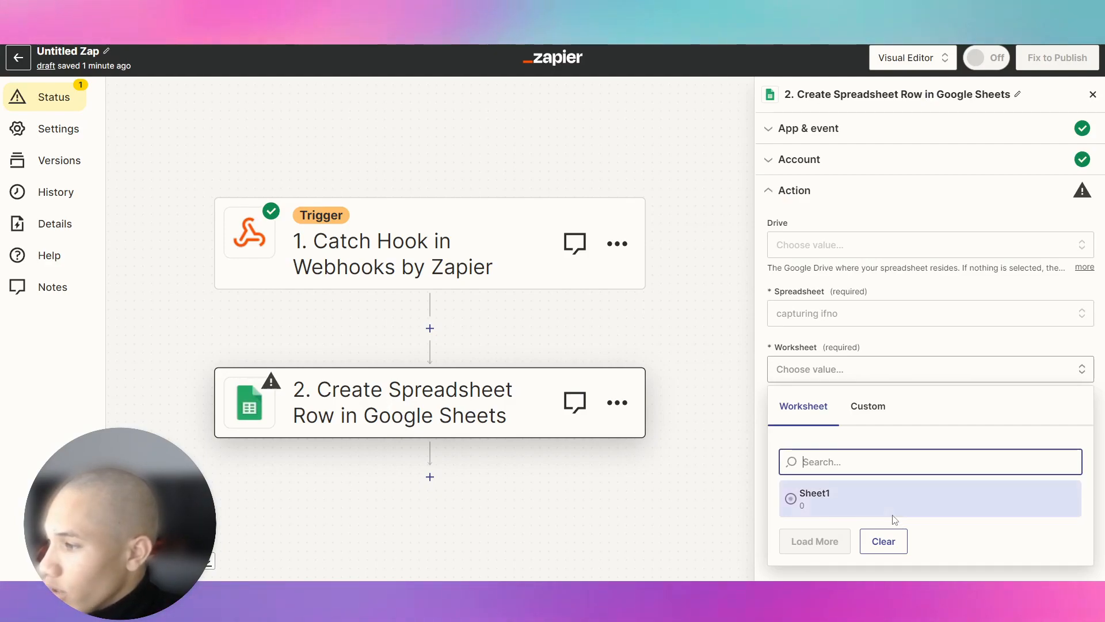
Step: Send rows to Sheet1, refresh its fields, and map the test-drive car into Car to Test Drive
click(814, 495)
scroll(820, 371, down, 1)
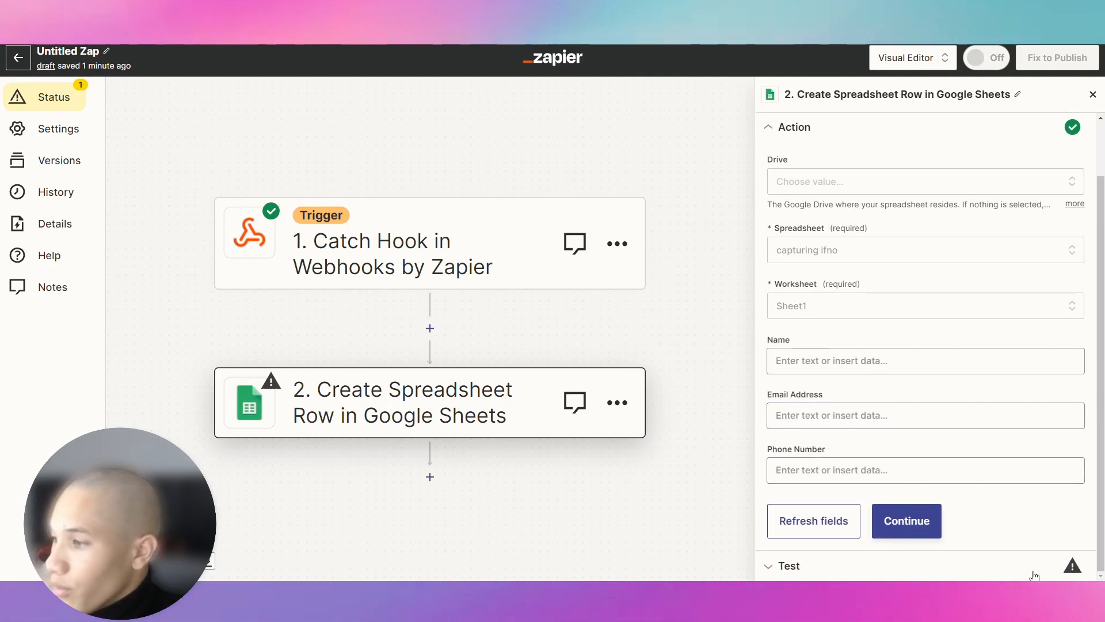
click(846, 536)
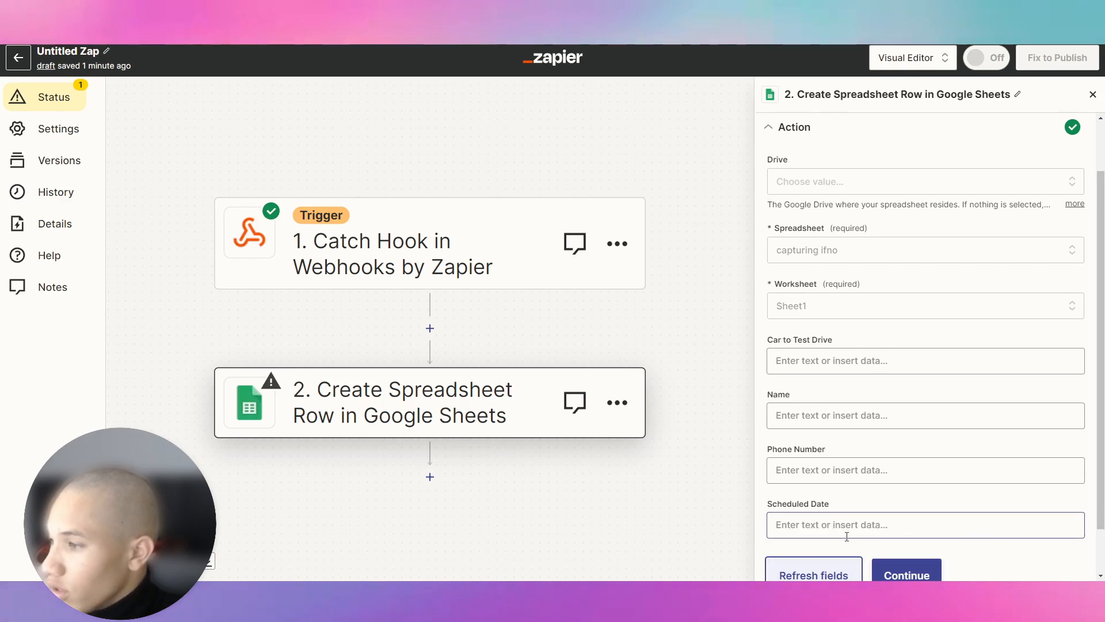
click(898, 362)
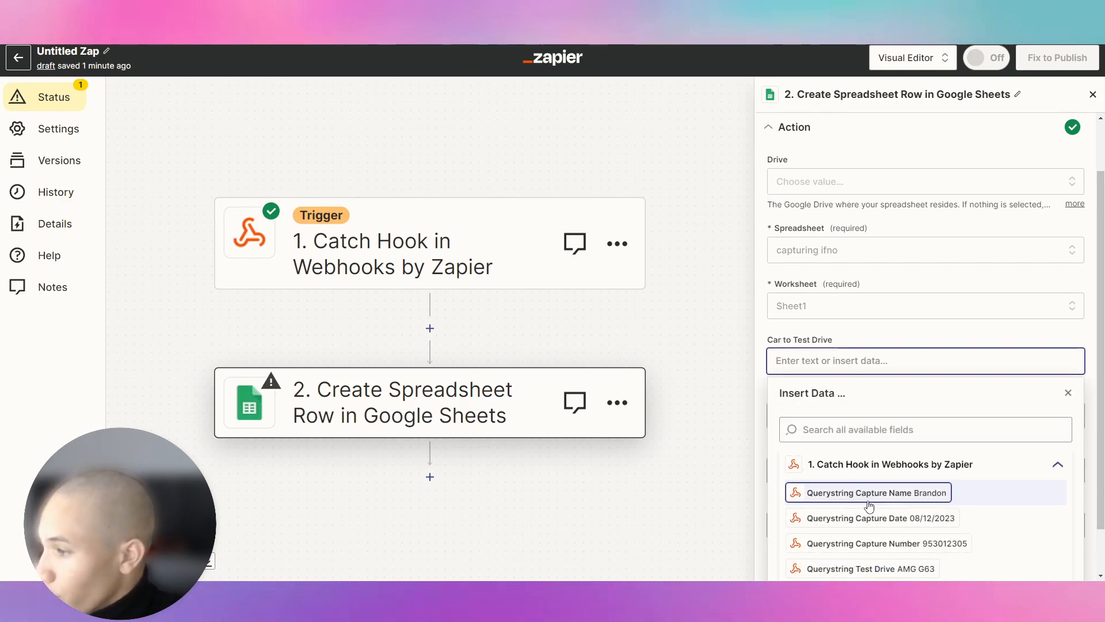
scroll(863, 491, down, 1)
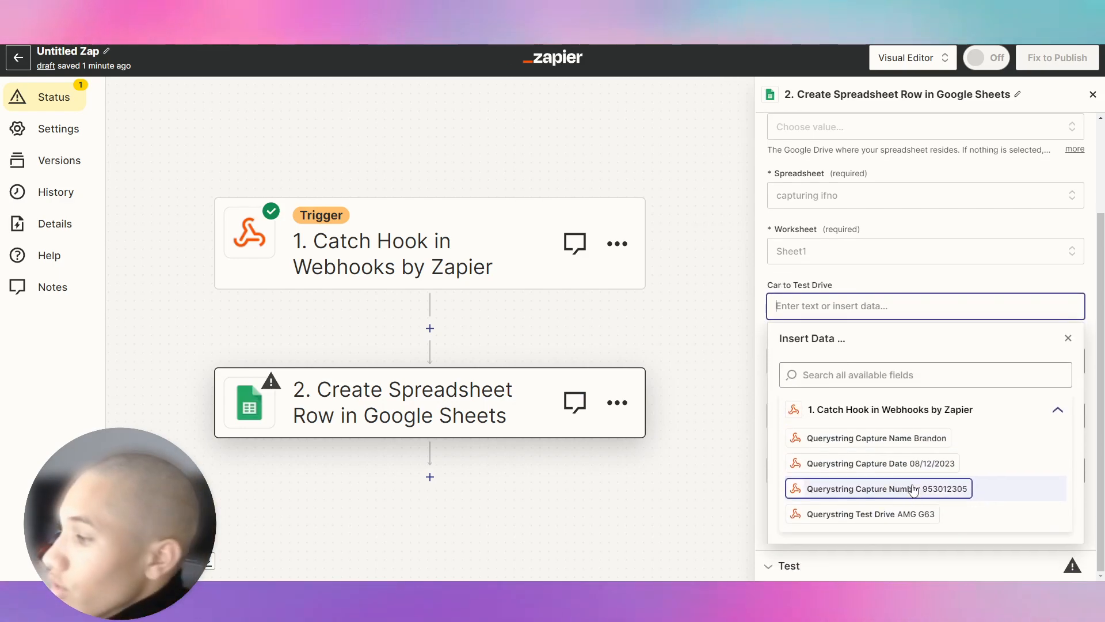
click(920, 515)
Step: Map the captured name, phone number and date into their columns, then run the test row
click(890, 360)
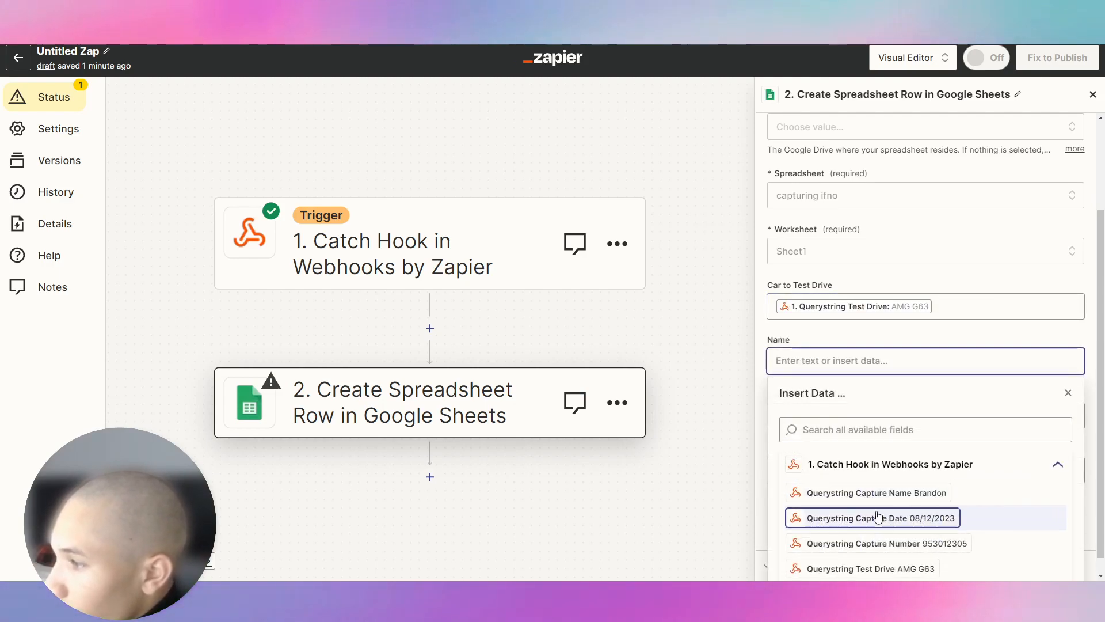
click(940, 497)
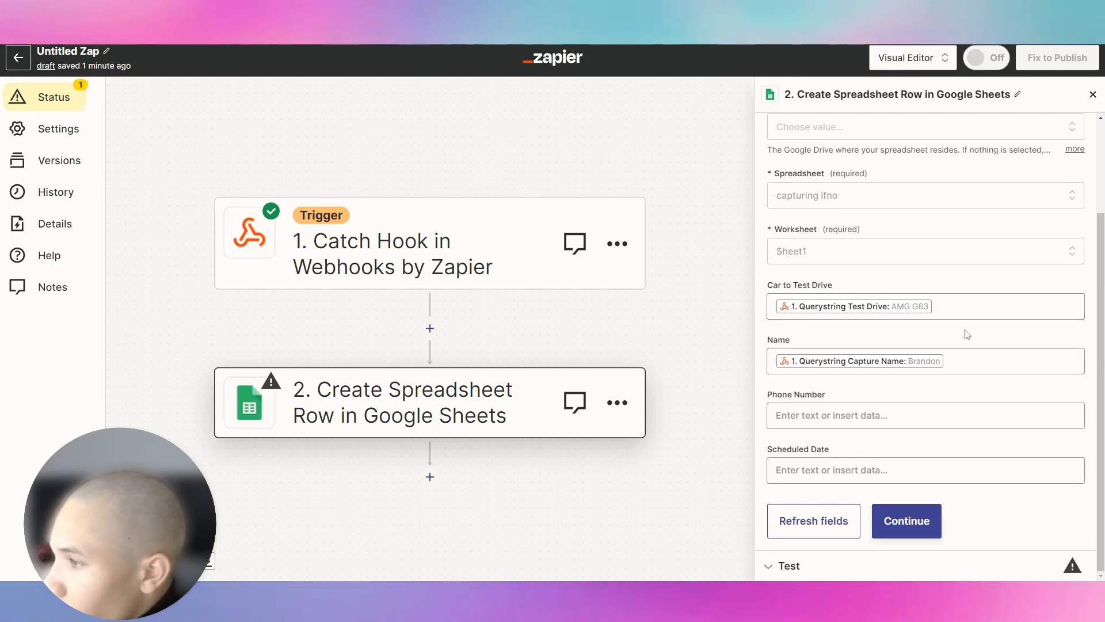
click(909, 414)
click(876, 539)
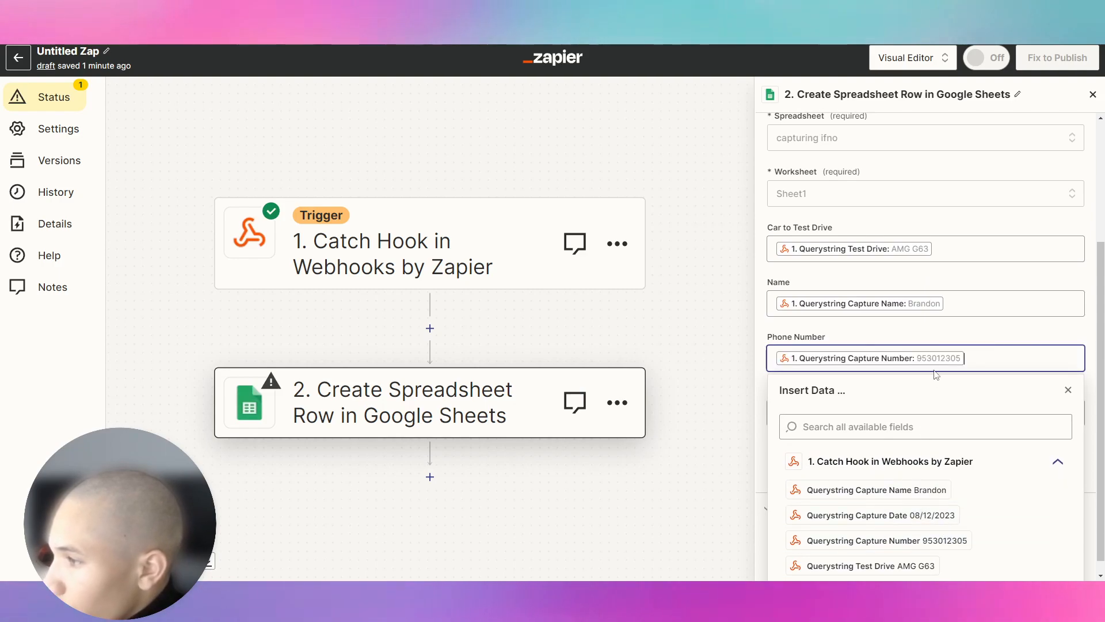
click(874, 471)
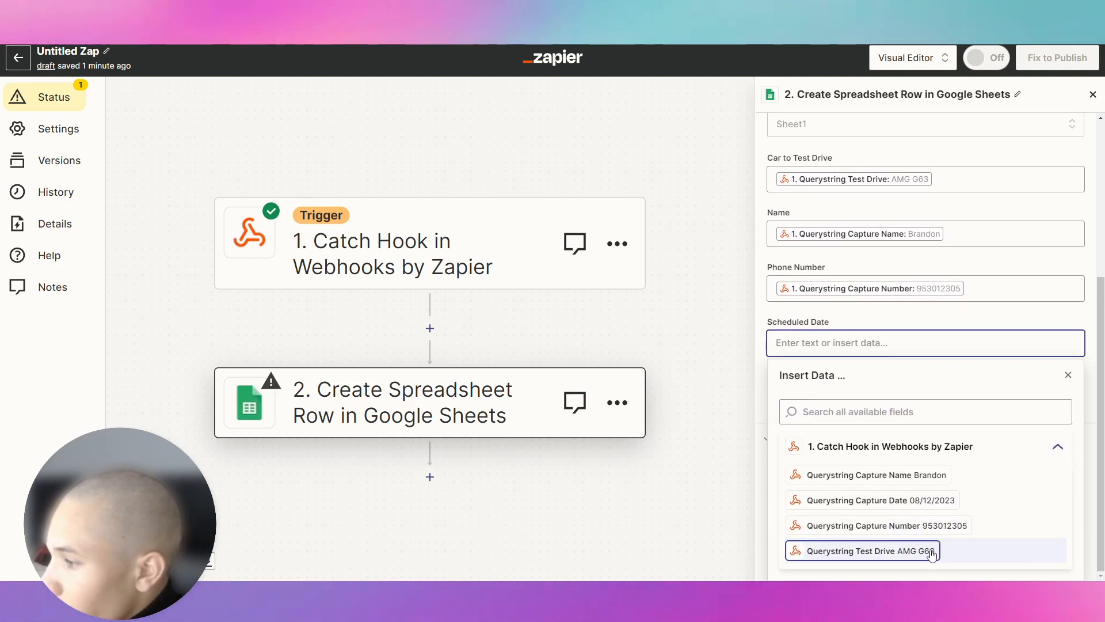
click(925, 499)
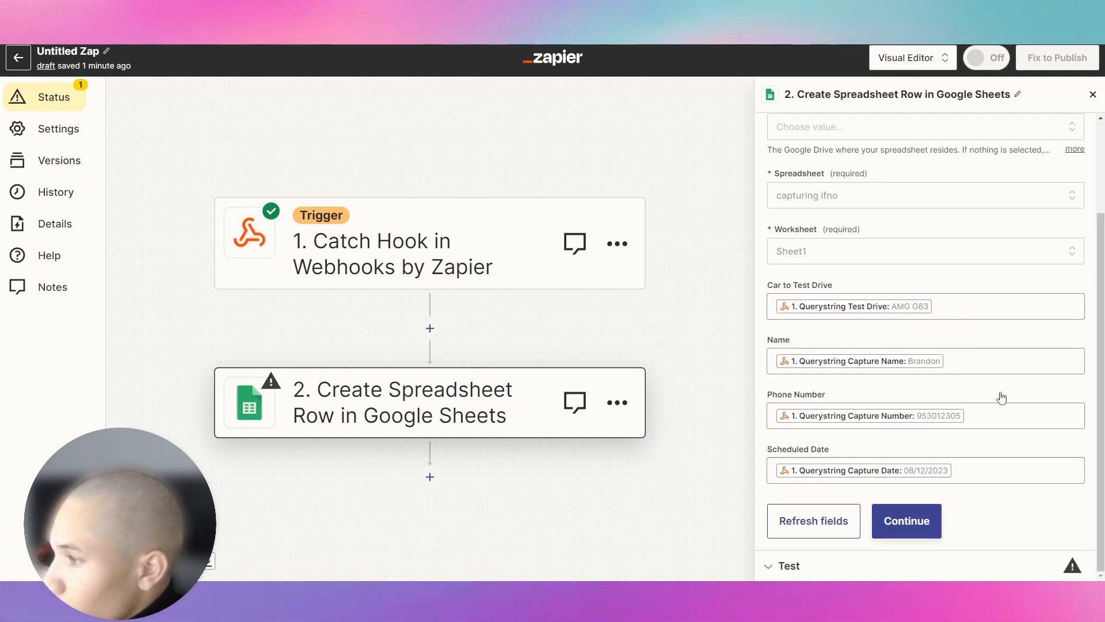
click(921, 537)
click(905, 553)
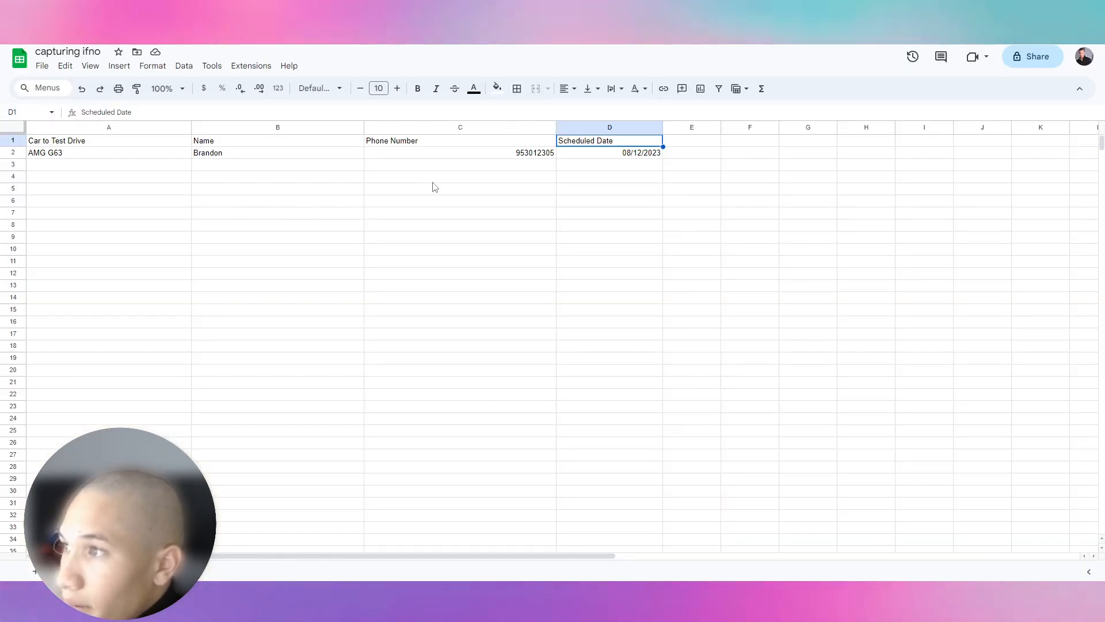
Step: Check row 2's scheduled date in the capturing ifno sheet, then return to the Voiceflow prototype
click(589, 154)
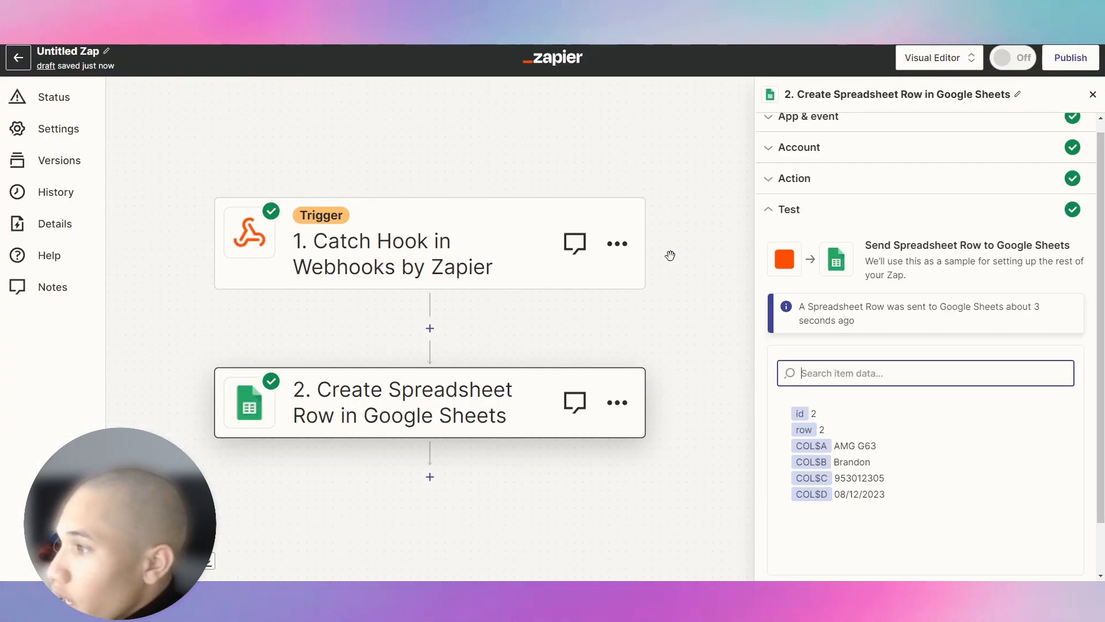
scroll(863, 462, down, 2)
click(902, 547)
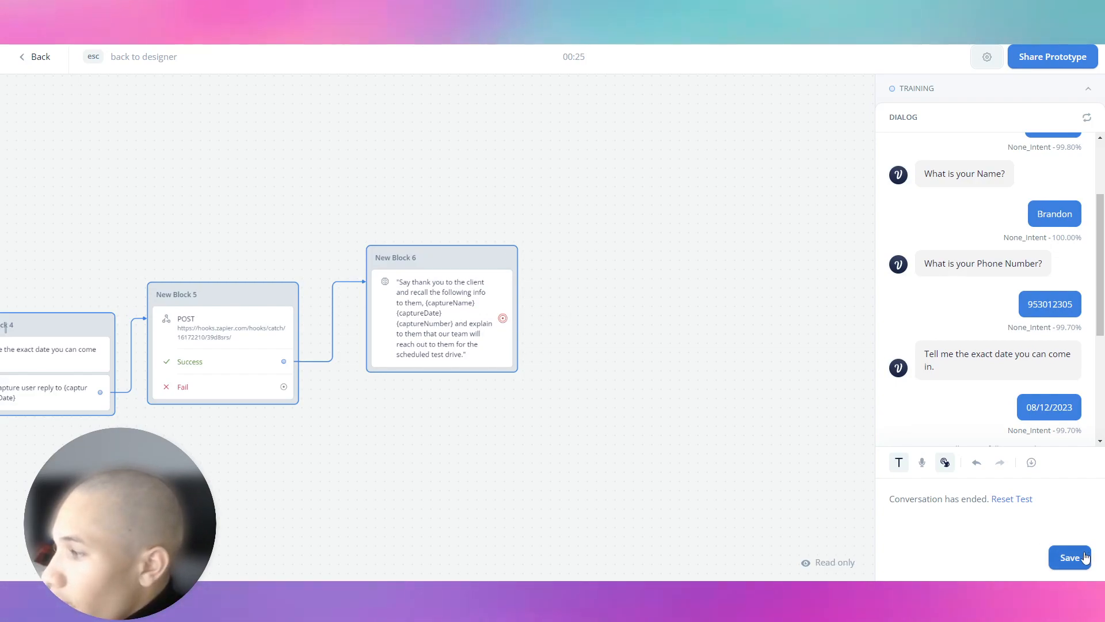
Step: Leave the prototype test and return to the Home topic's flow in the designer
click(927, 97)
click(875, 93)
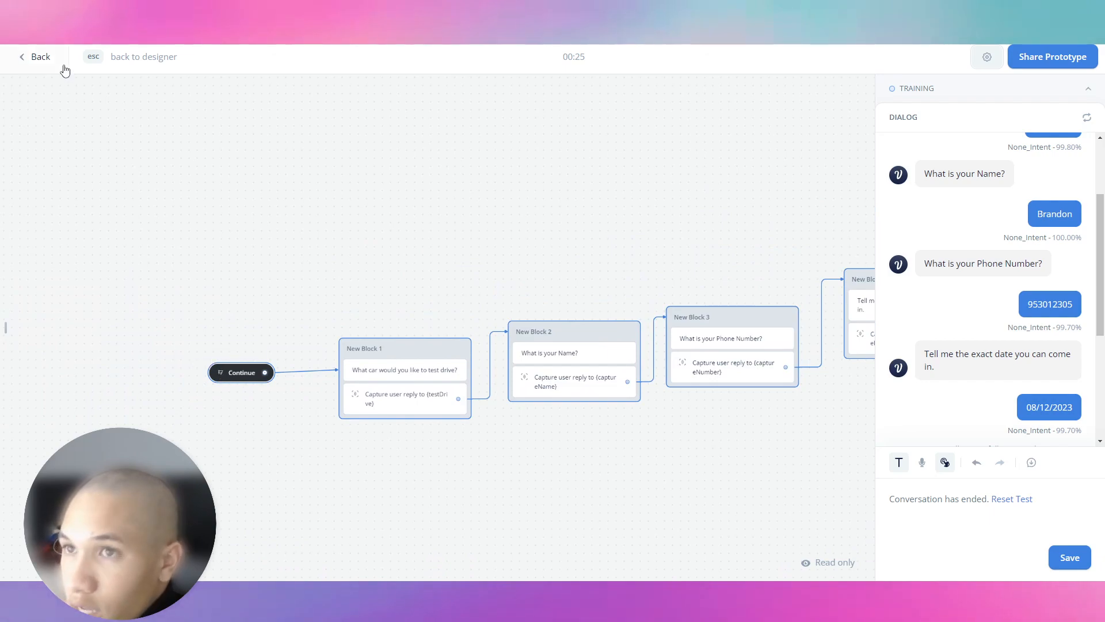
click(43, 58)
click(74, 130)
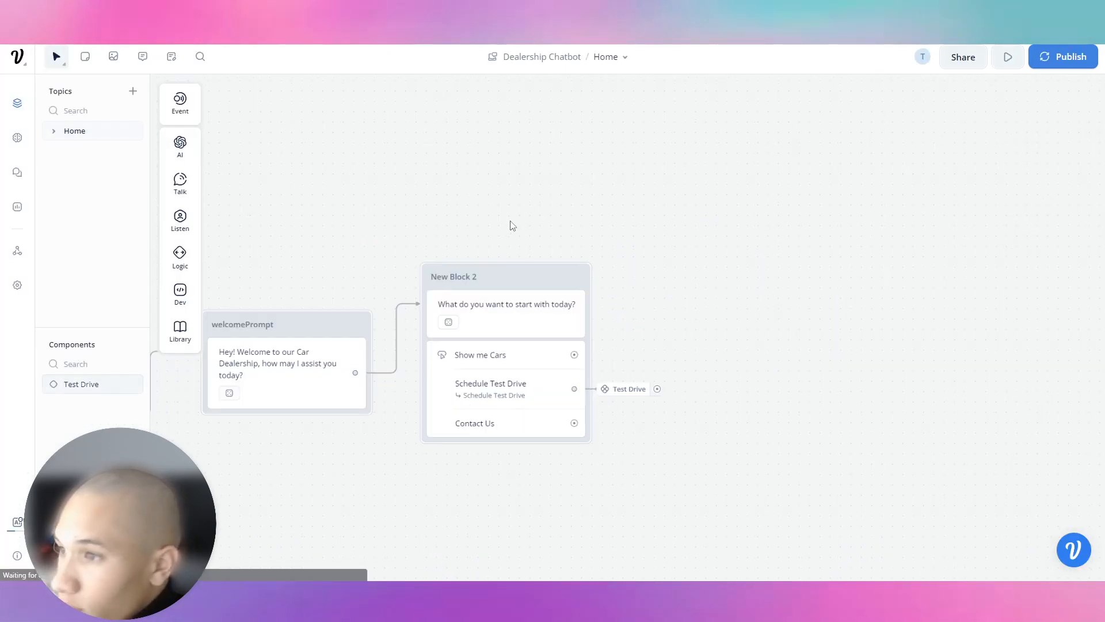
Step: Route the Show me Cars option to a new component named 'Show Cars' and open it
drag(575, 354, 639, 356)
mouse_move(631, 370)
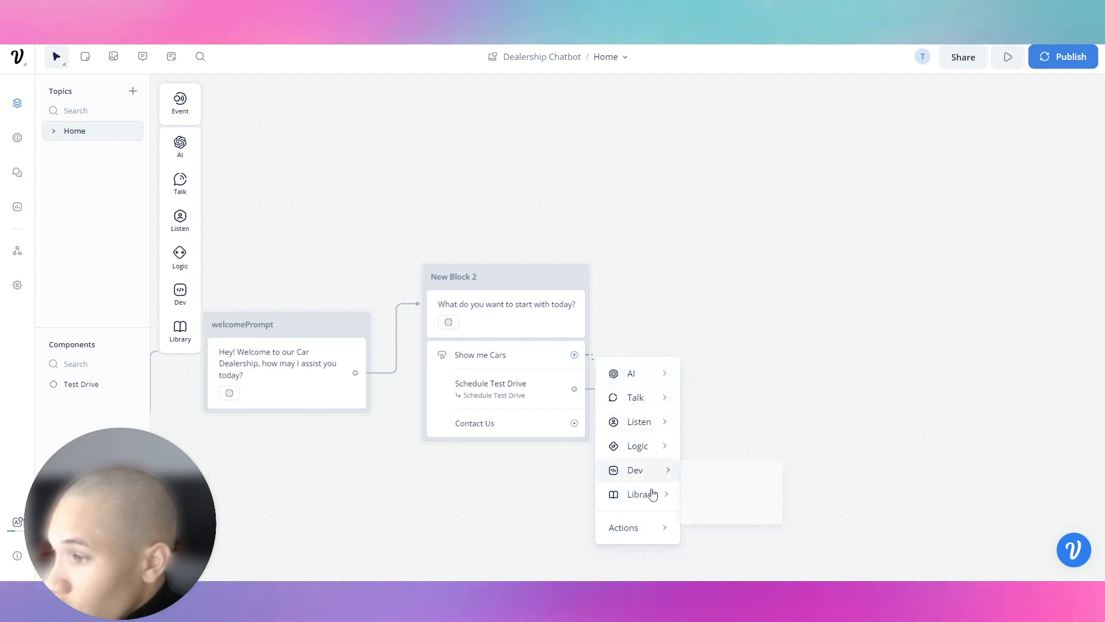
mouse_move(649, 529)
click(726, 522)
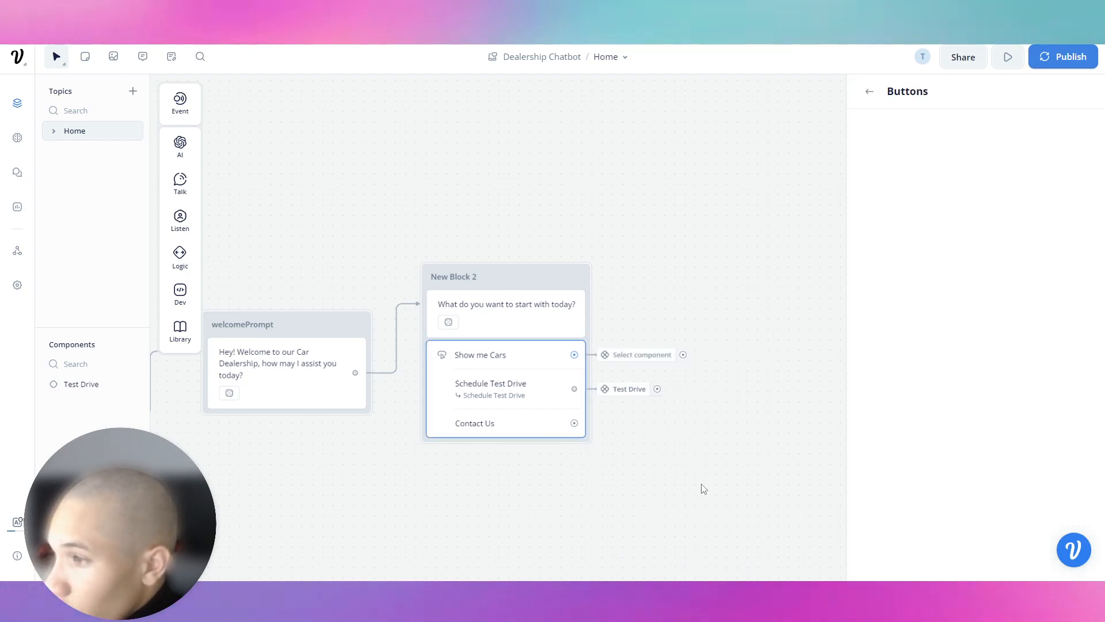
click(994, 123)
click(990, 229)
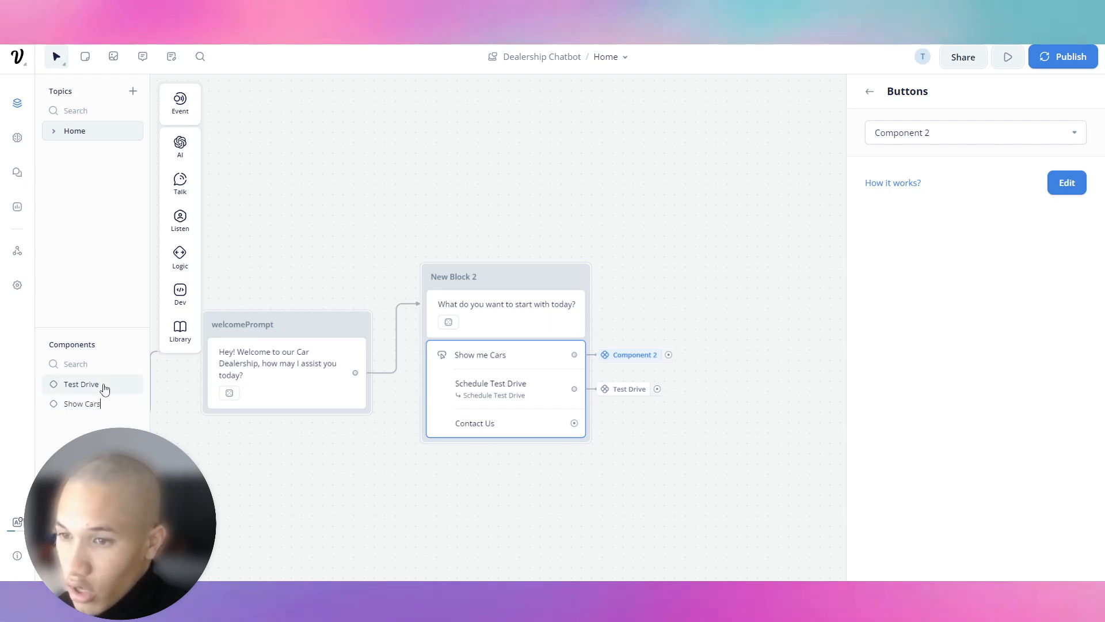
text(Show Cars)
key(Return)
click(58, 404)
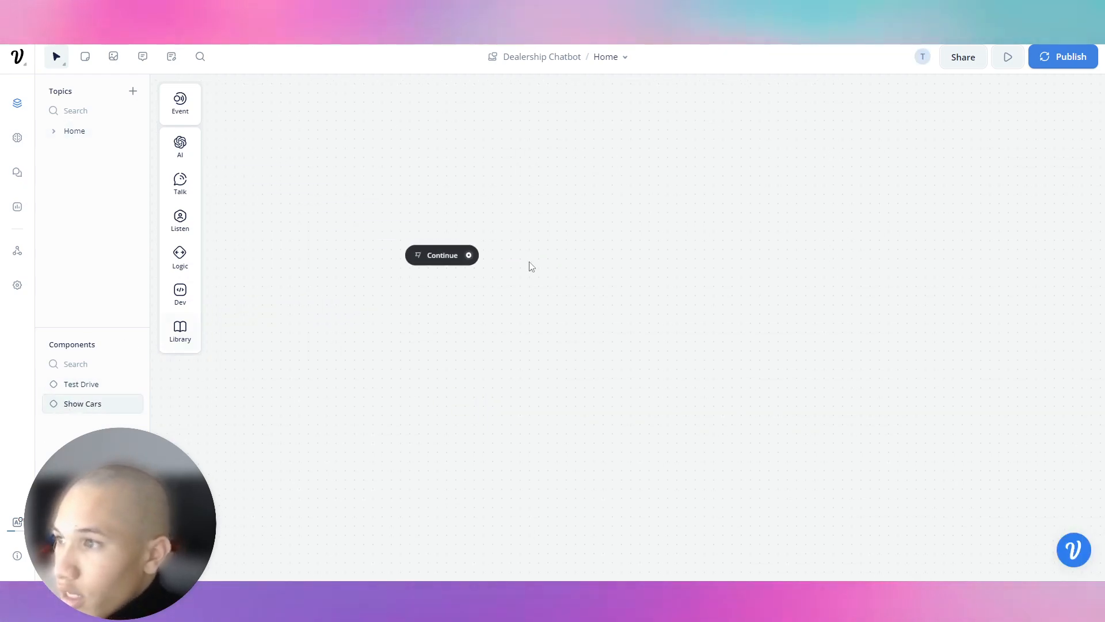
Step: Add a text step asking 'What kind of car are you looking for?'
drag(525, 258, 521, 226)
mouse_move(567, 286)
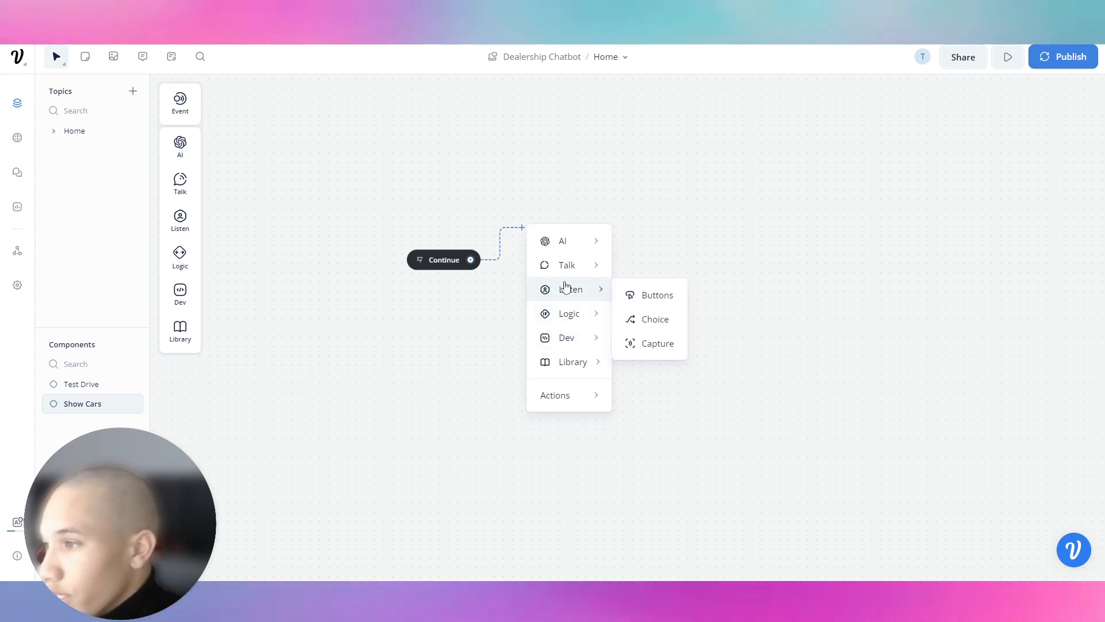
mouse_move(569, 242)
mouse_move(591, 265)
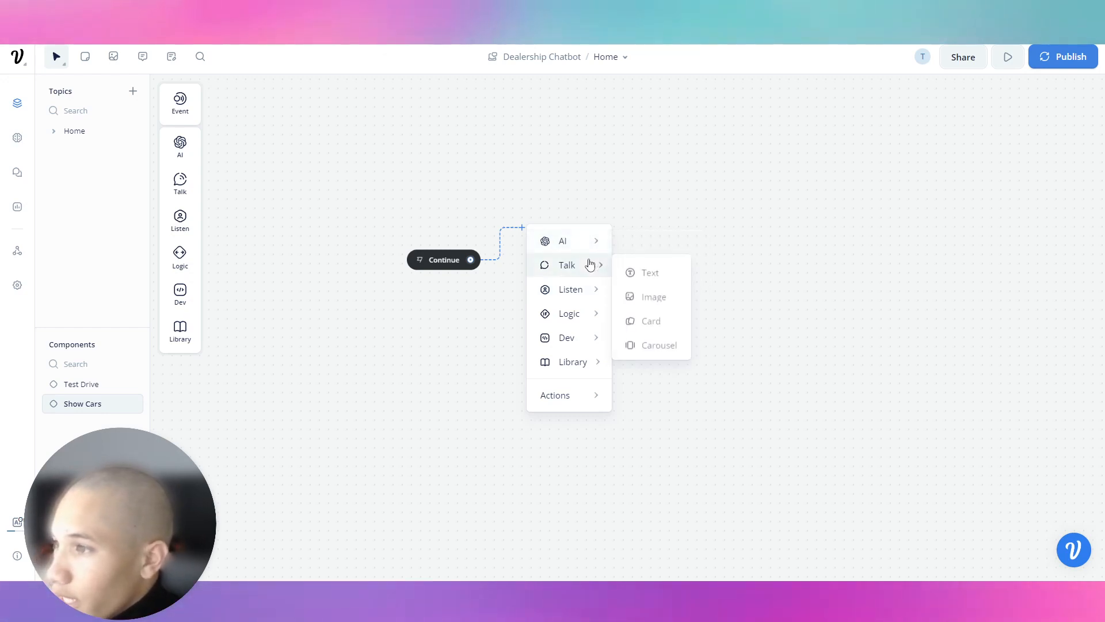
click(650, 272)
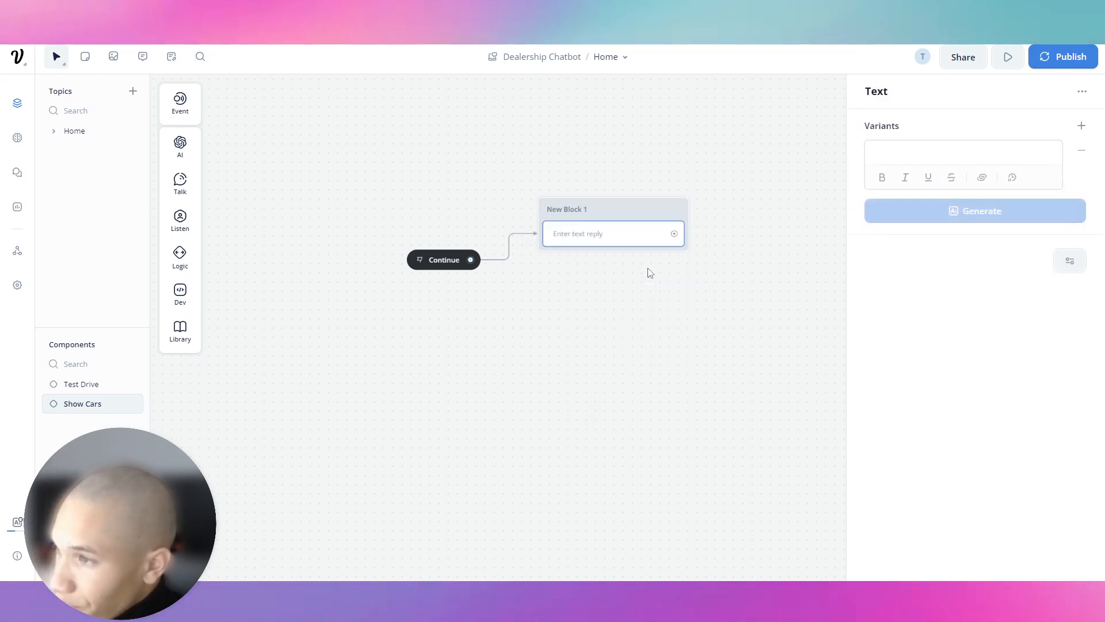
click(990, 145)
text(What kind)
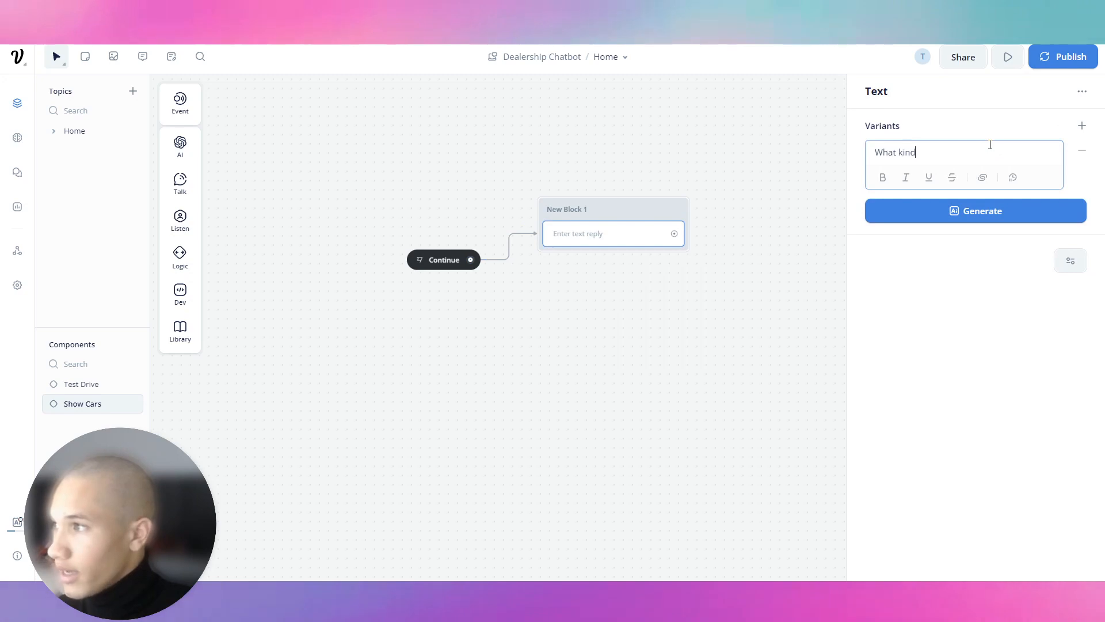
text( of car are you looking for?)
drag(659, 133, 466, 162)
Step: Add a Capture step to New Block 1 that saves the reply into a new typeCar variable
click(444, 267)
mouse_move(190, 198)
mouse_move(204, 238)
drag(228, 259, 429, 296)
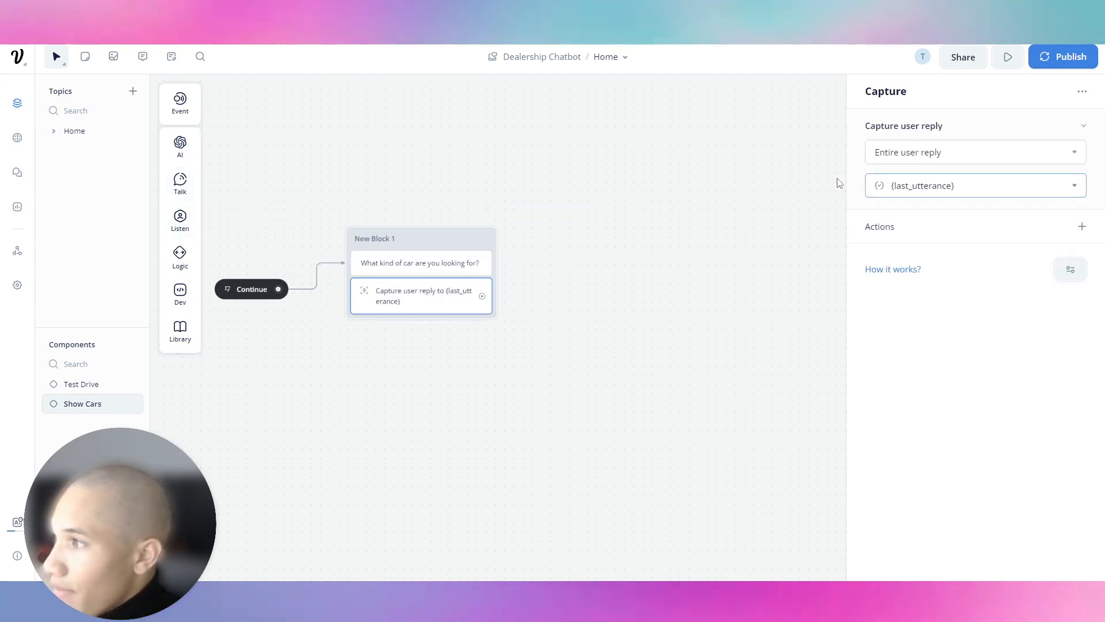
click(921, 185)
scroll(950, 380, down, 3)
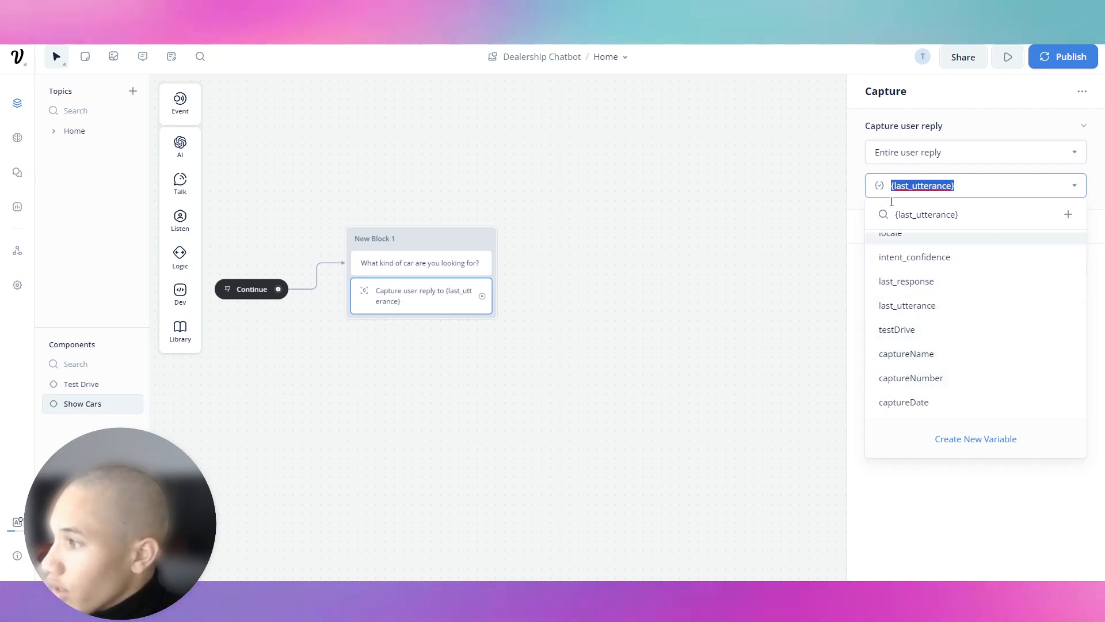
click(965, 441)
text(typeCar)
key(Return)
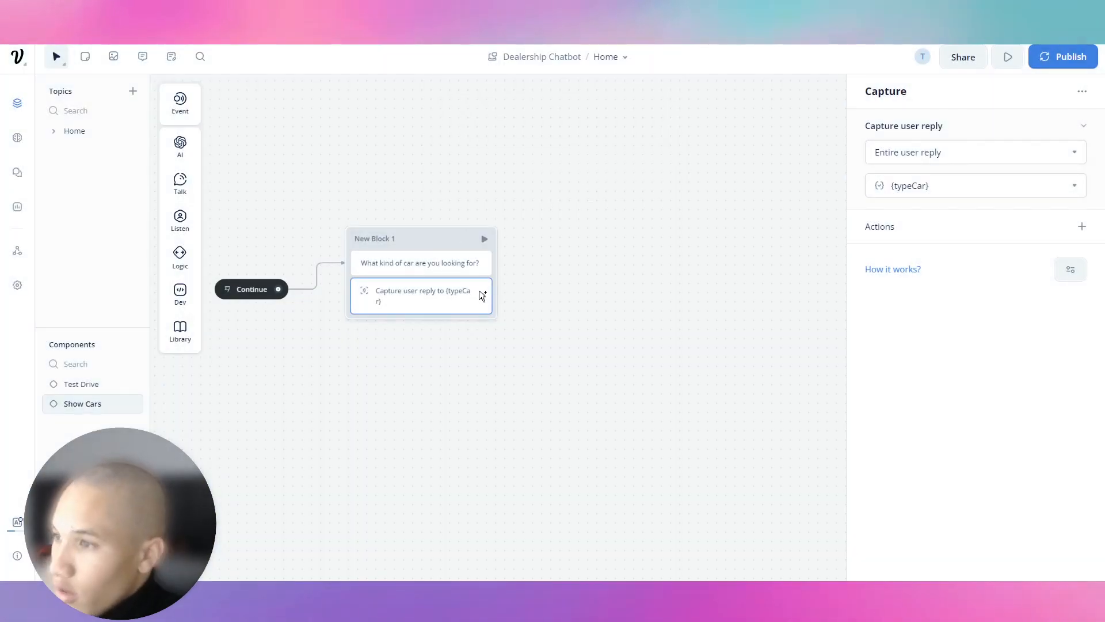
drag(482, 296, 567, 235)
mouse_move(613, 253)
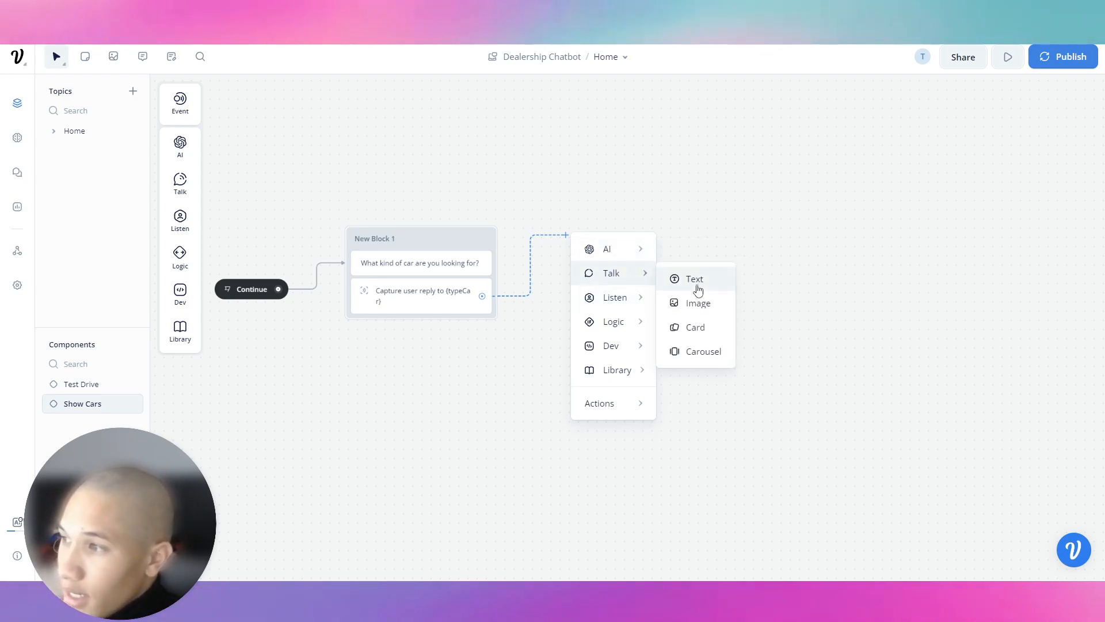
Step: Add New Block 2 asking 'What is your budget?' and connect it after the capture step
click(694, 279)
drag(641, 229, 588, 233)
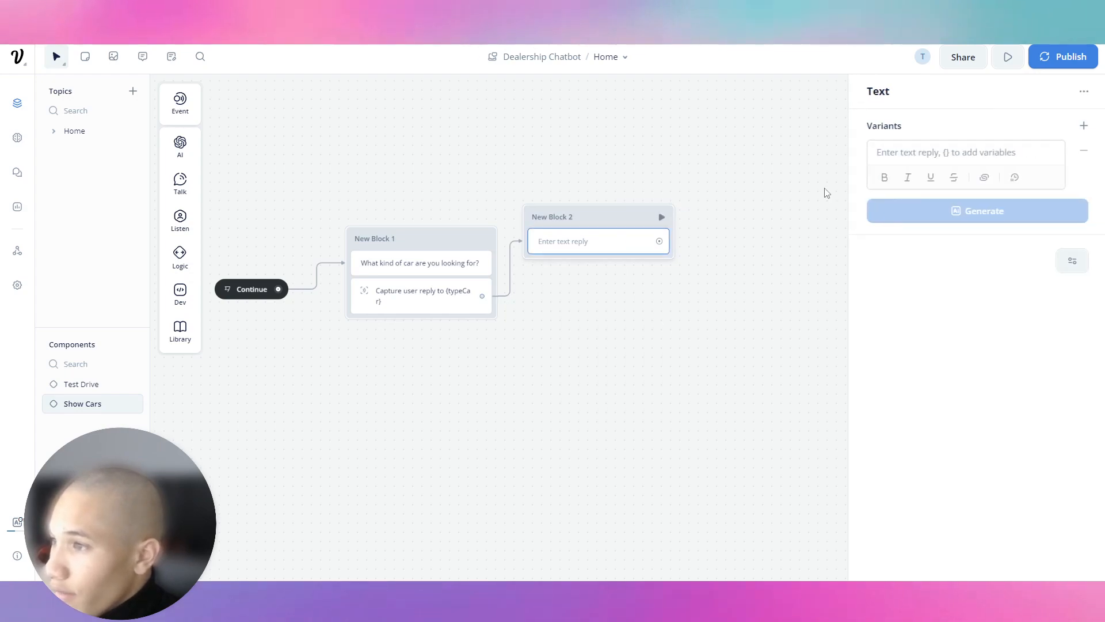
text(What is )
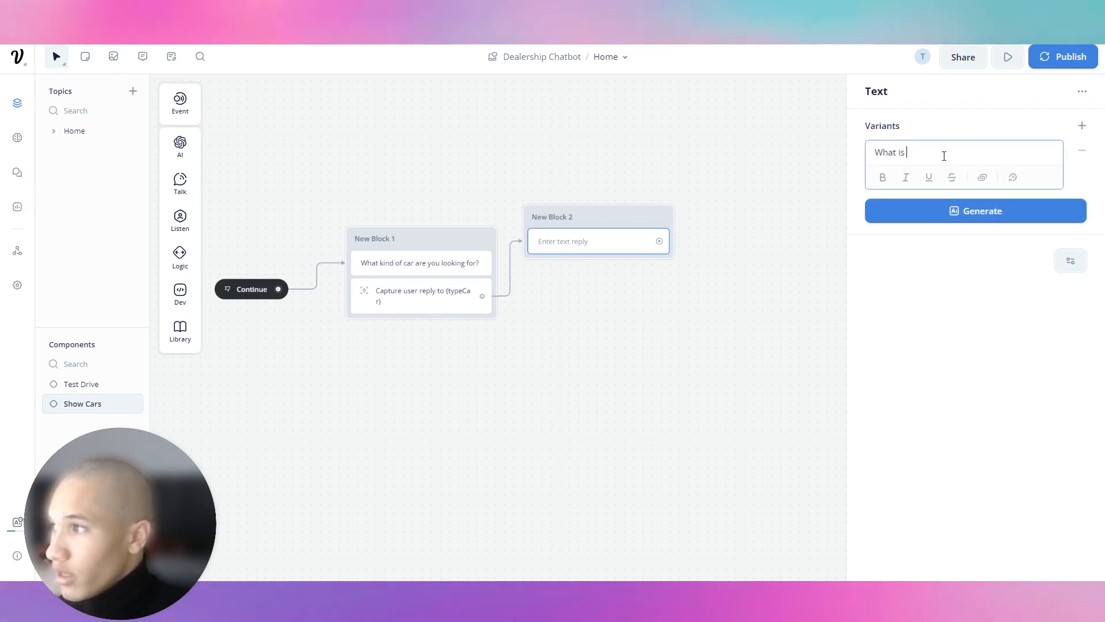
text(your budget?)
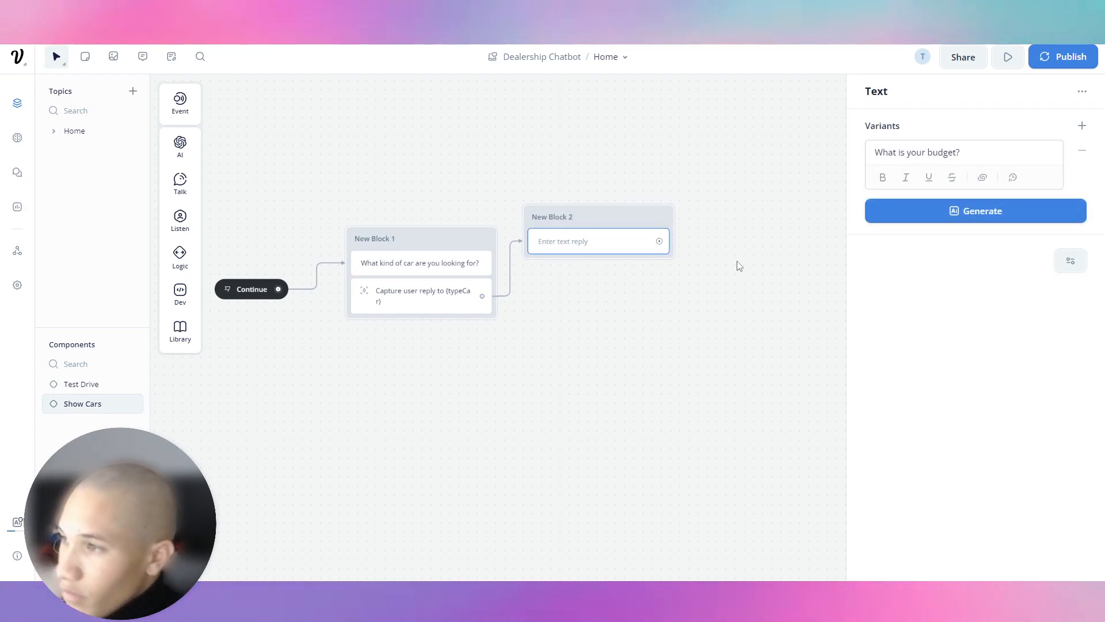
drag(481, 297, 546, 167)
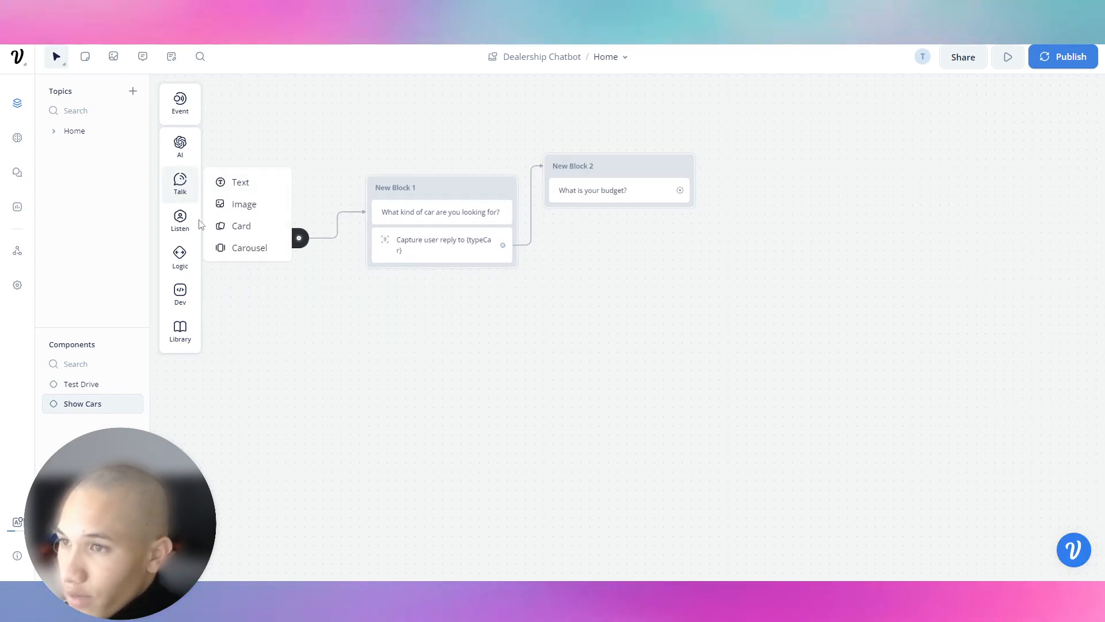
Step: Add a Capture step to New Block 2 that stores the reply in a new carBudget variable
mouse_move(180, 221)
drag(241, 262, 655, 202)
click(1013, 143)
click(945, 136)
click(961, 119)
click(958, 123)
click(956, 185)
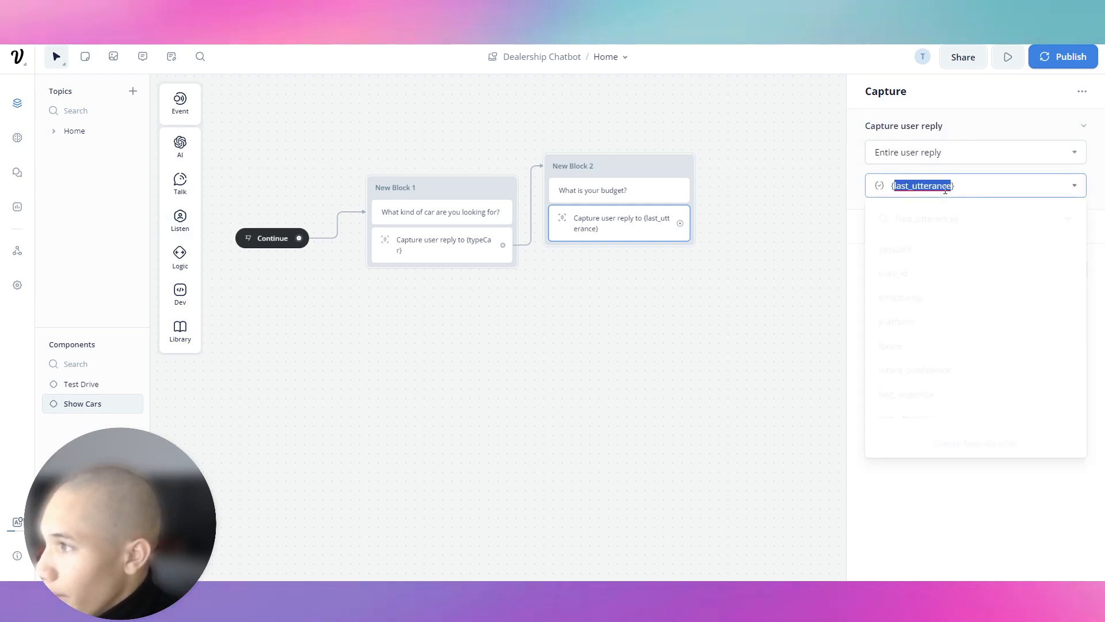
click(987, 429)
text(capt)
key(BackSpace)
key(BackSpace)
key(BackSpace)
key(BackSpace)
text(carBudget)
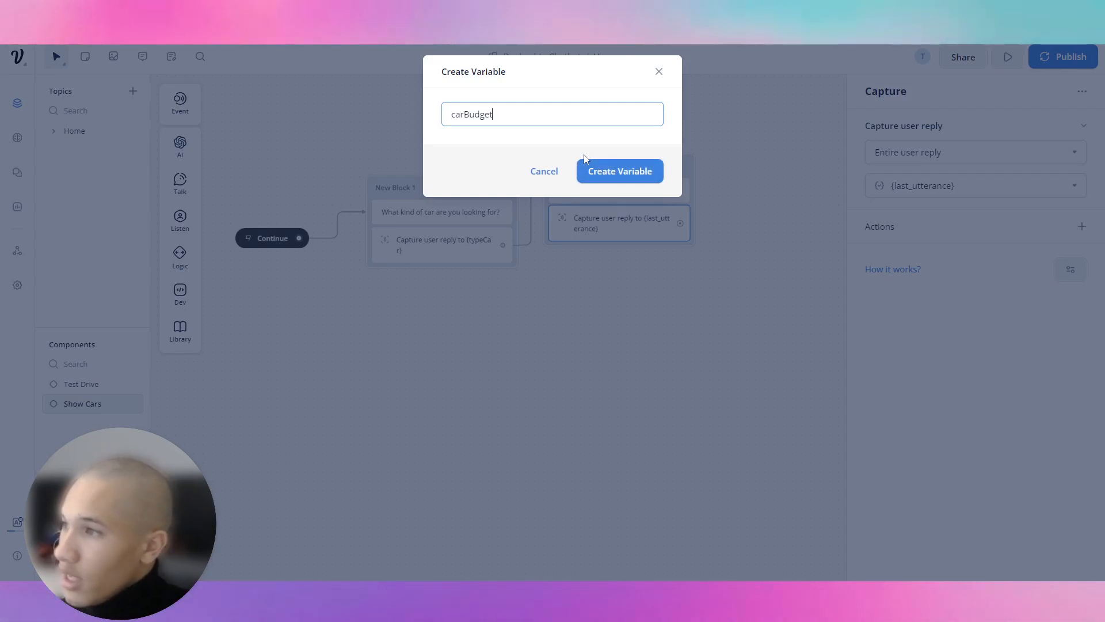
click(585, 161)
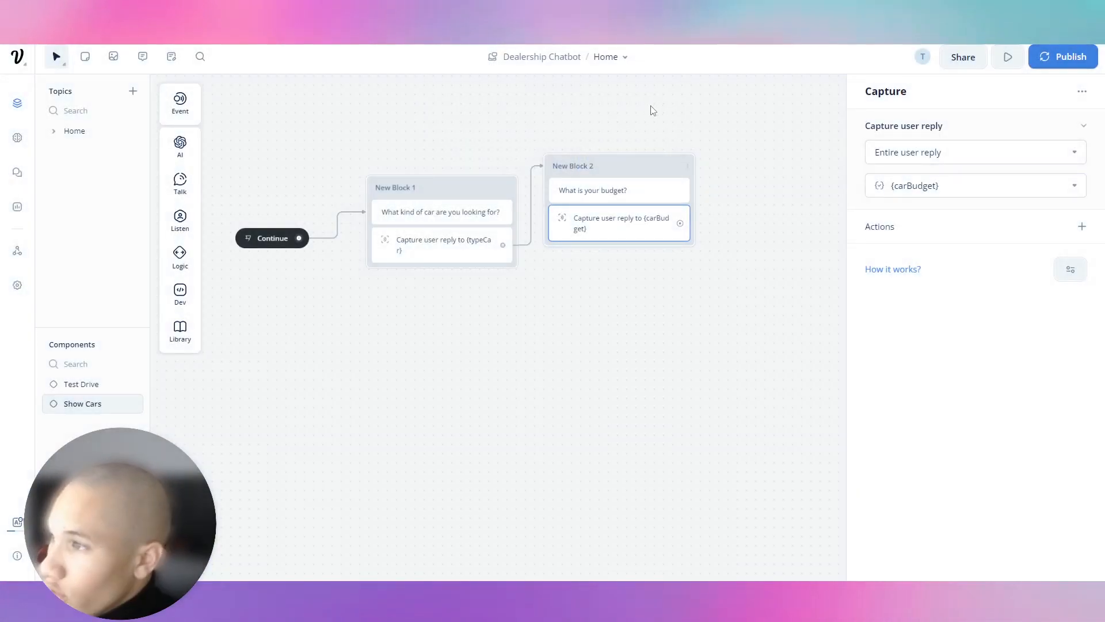
drag(512, 290, 554, 222)
Step: Add a knowledge-base Response AI step prompting 'Find the car closest to what the user asked for based on {typeCar}'
mouse_move(627, 244)
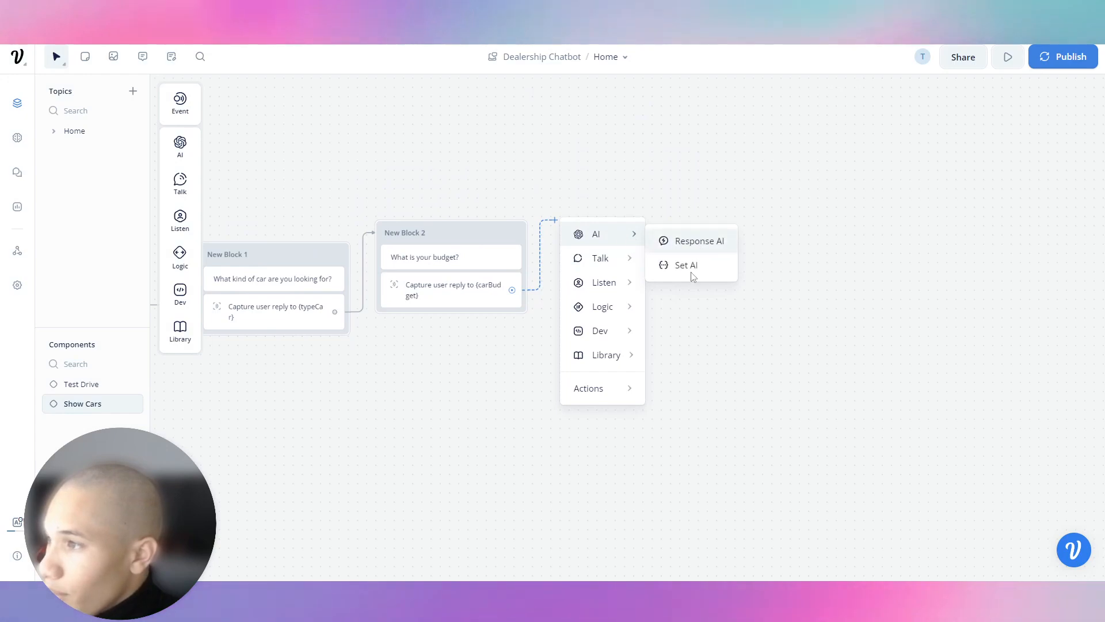
click(690, 239)
click(969, 193)
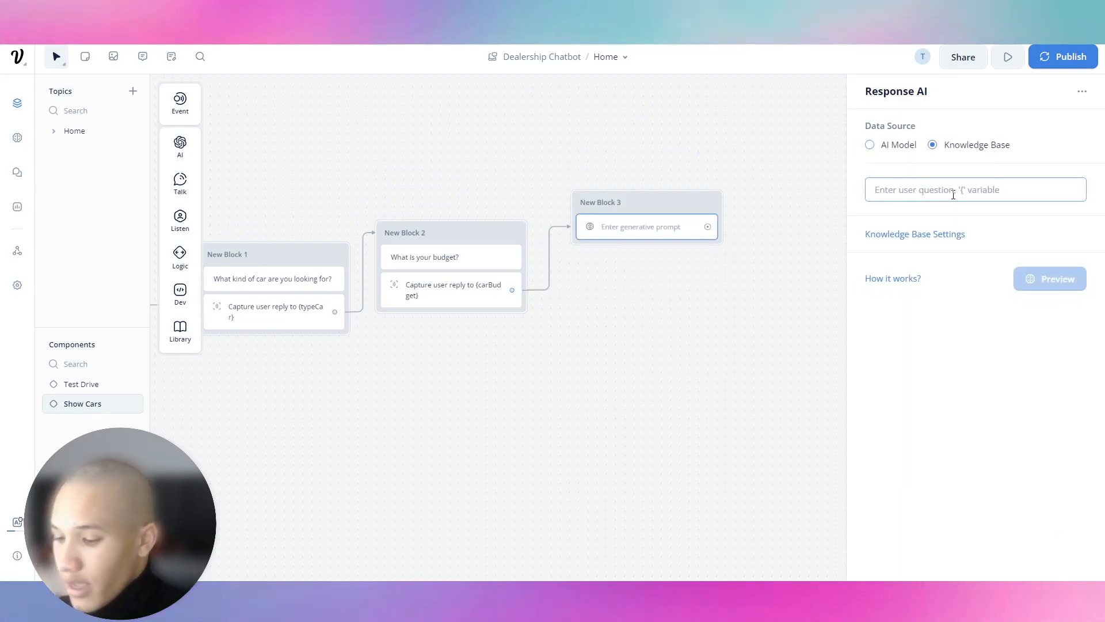
text(Find the ca)
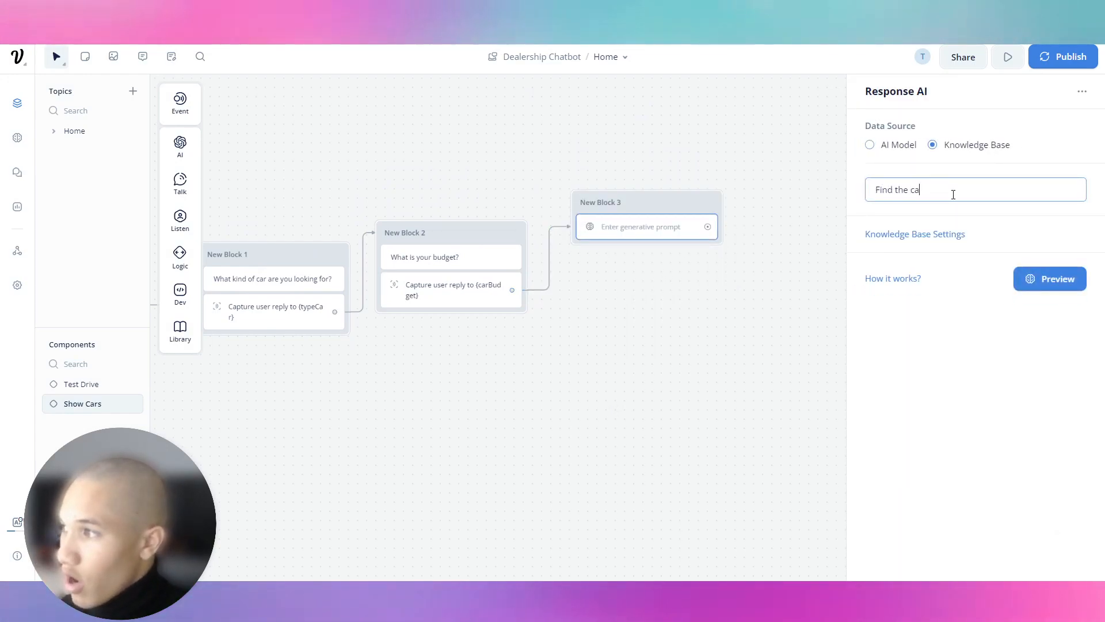
text(r according to what the user)
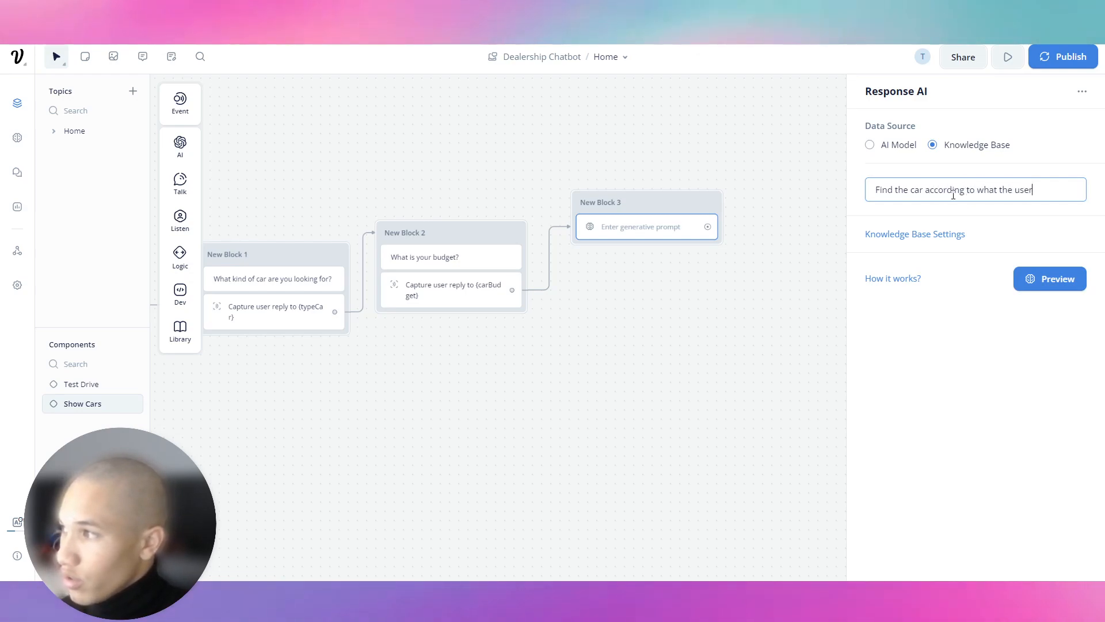
key(ctrl+a)
key(BackSpace)
text(Find )
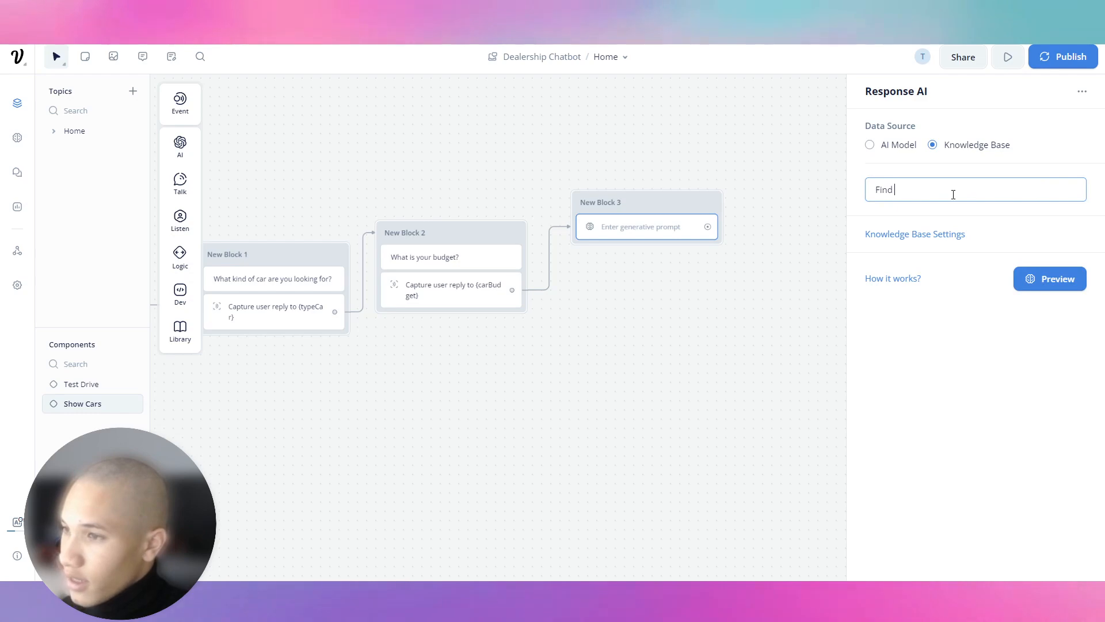
text(the)
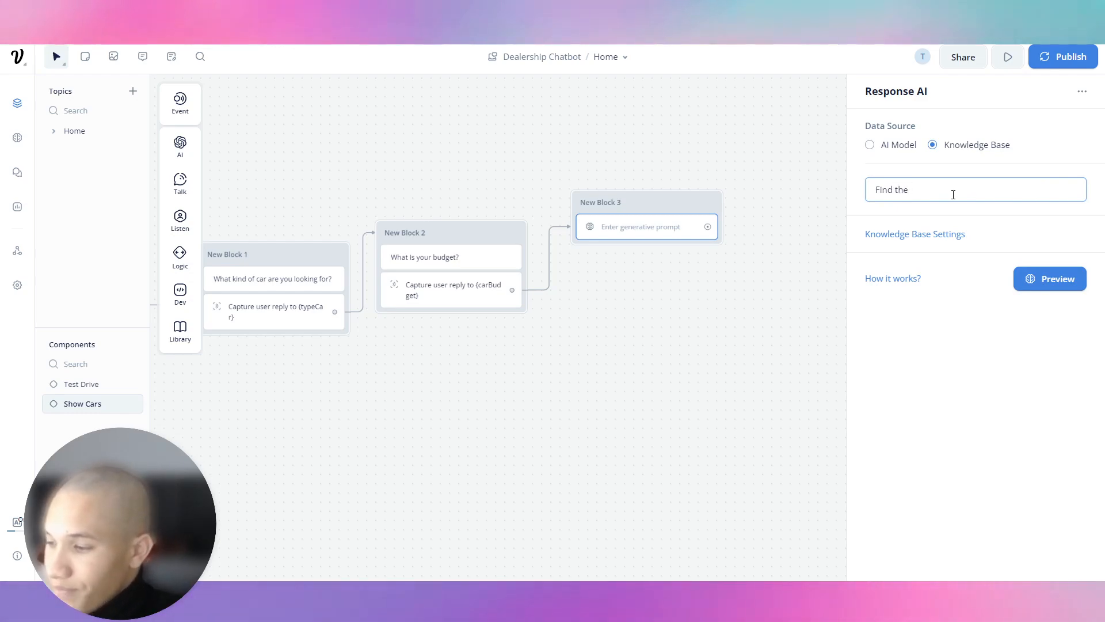
key(BackSpace)
key(BackSpace)
key(BackSpace)
text(a car nearest)
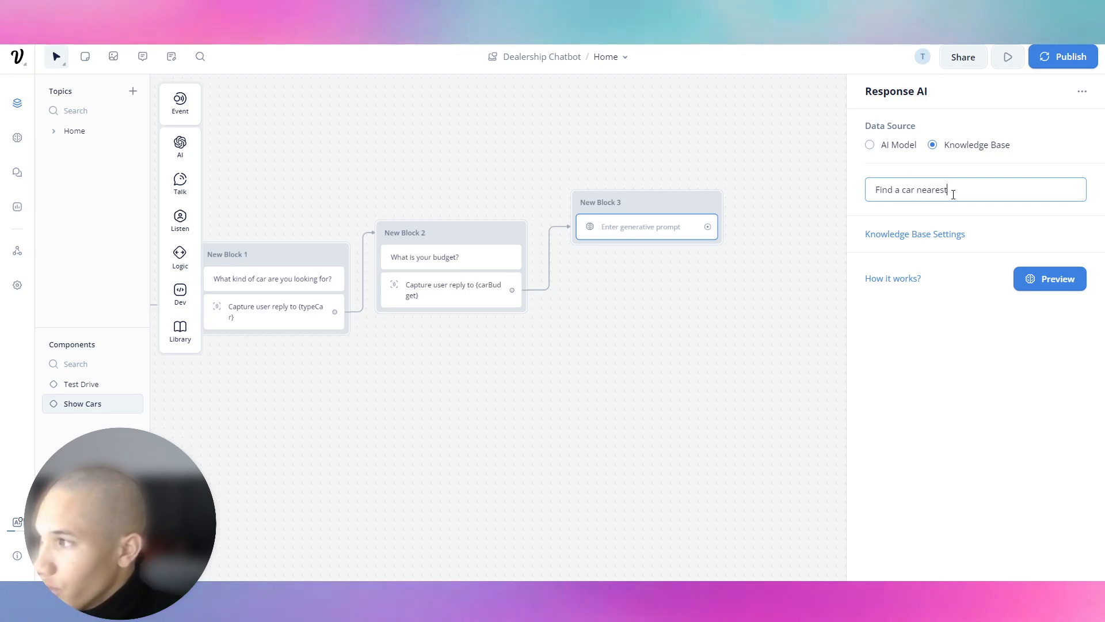
key(BackSpace)
key(BackSpace)
key(BackSpace)
key(BackSpace)
key(BackSpace)
key(BackSpace)
key(BackSpace)
key(BackSpace)
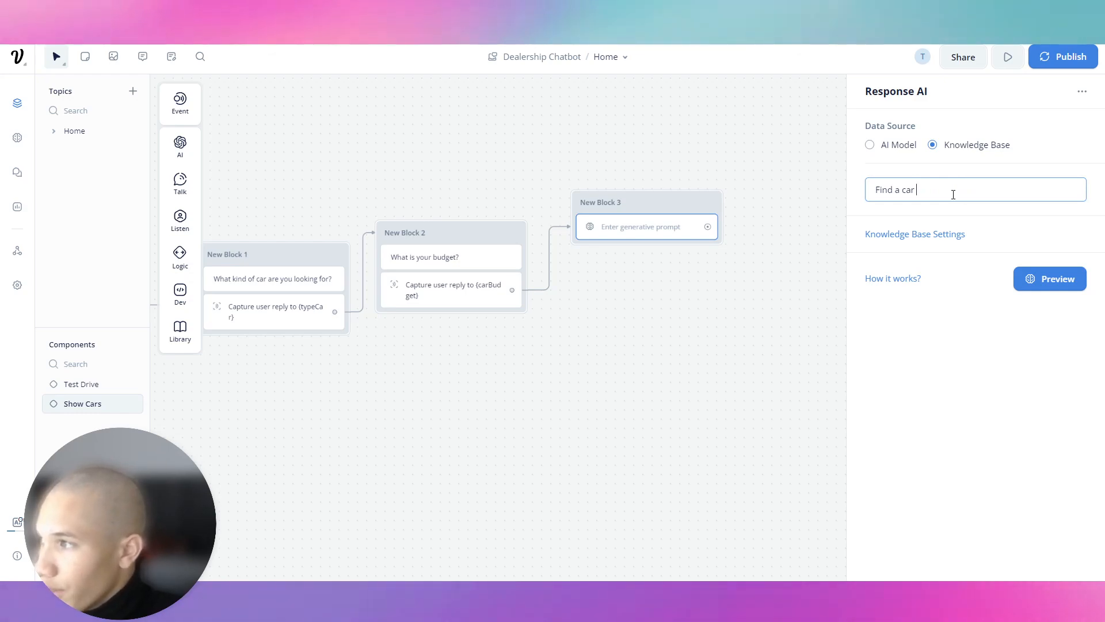
text(closest )
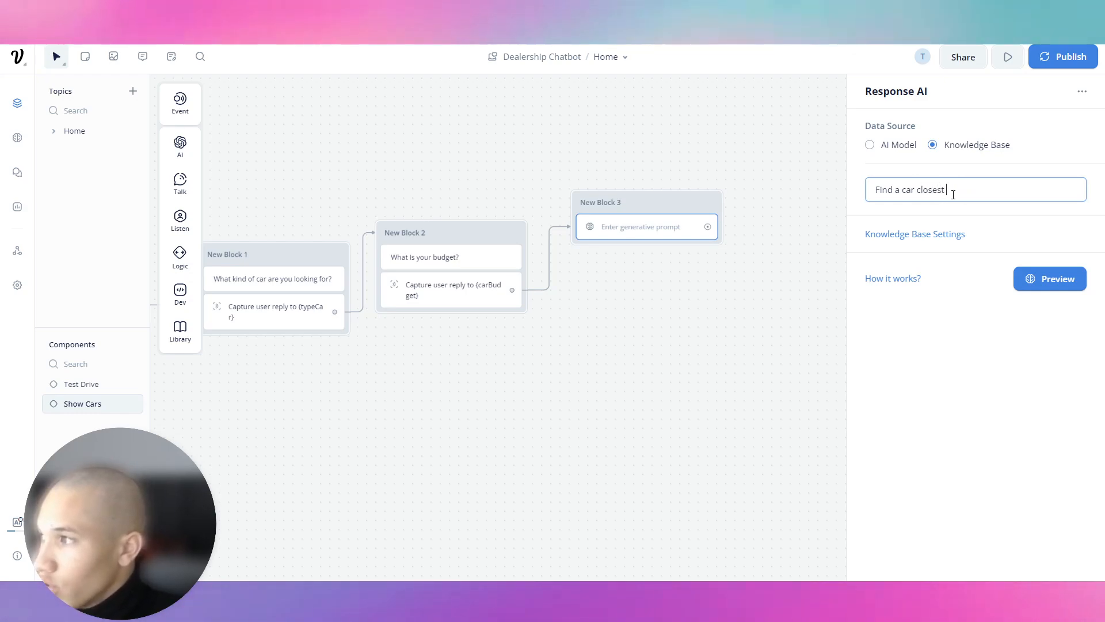
text(to what the user asked fo)
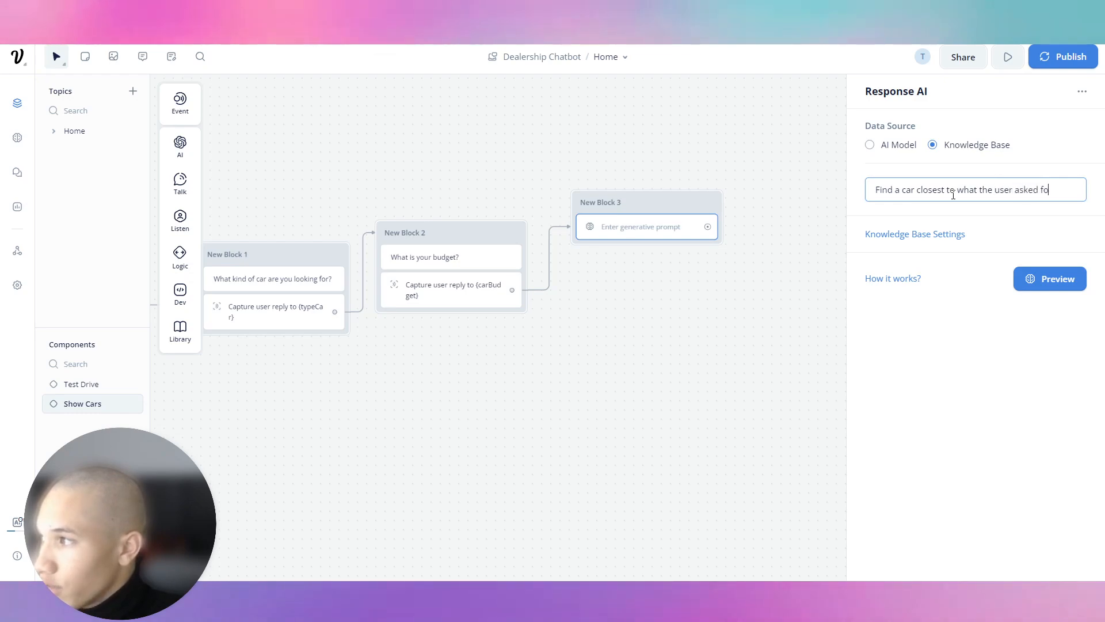
text(r based on {type)
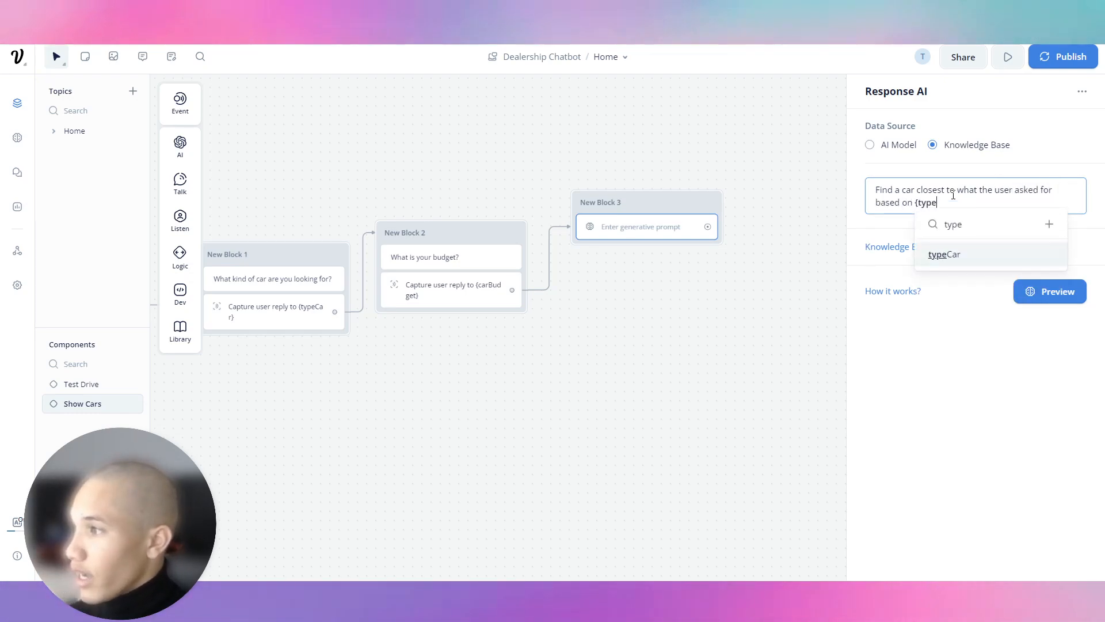
key(Return)
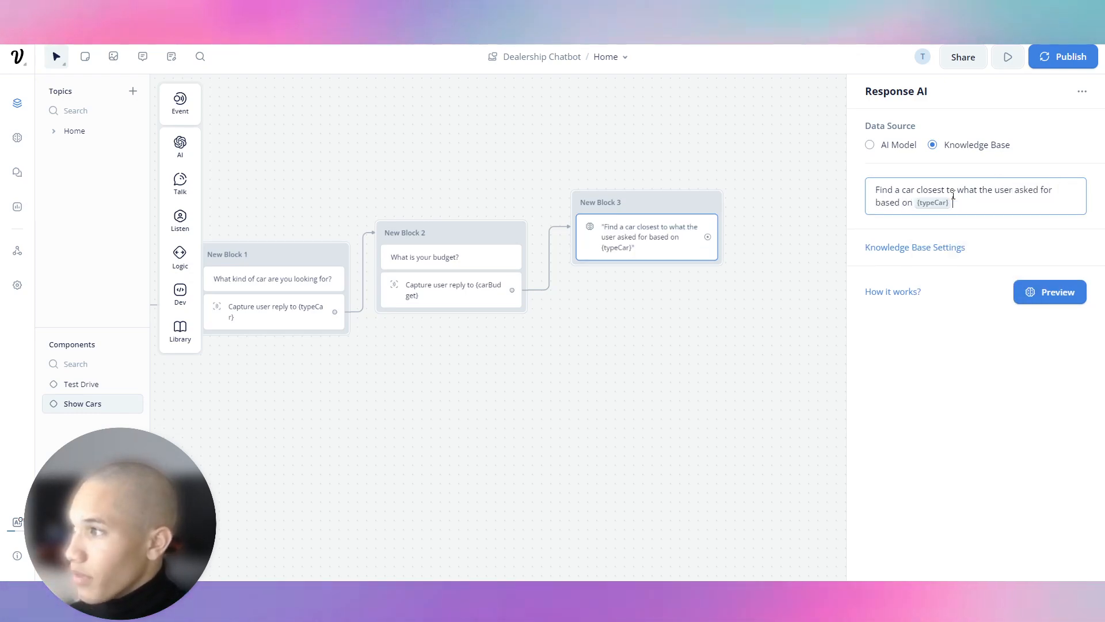
Step: Finish the prompt with {carBudget} and 'and then give them the price.'
text({)
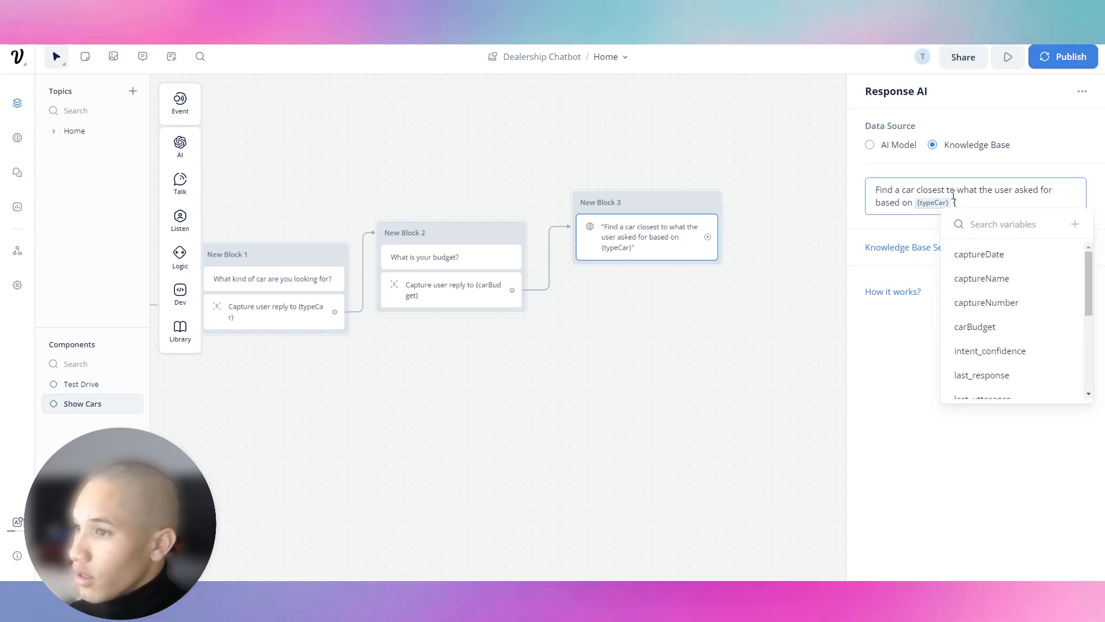
text(c)
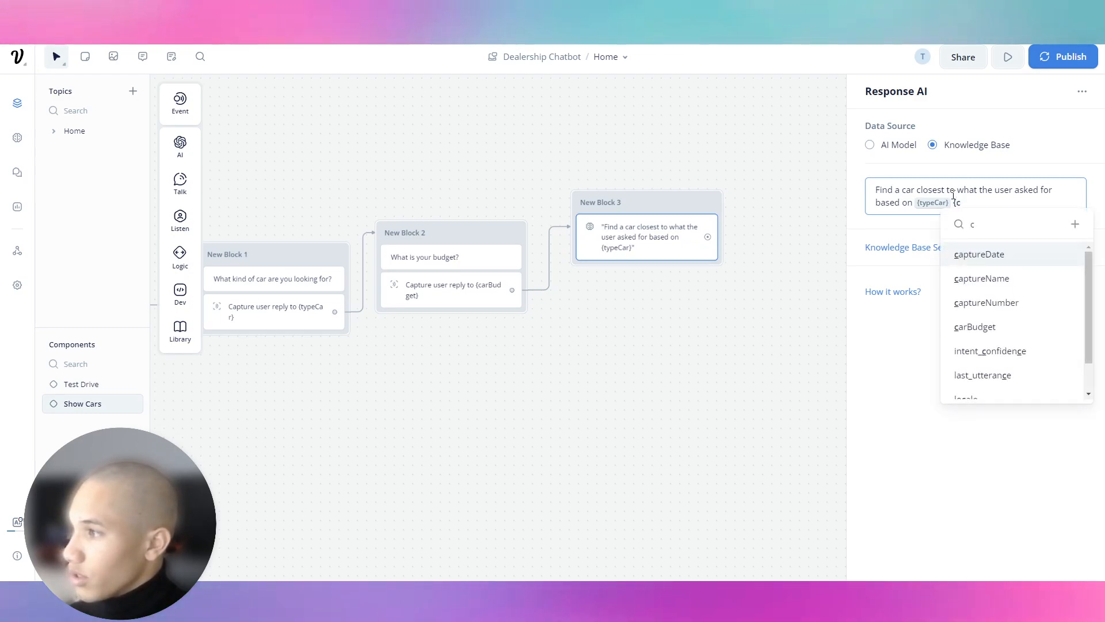
key(BackSpace)
text(b)
key(Down)
key(Return)
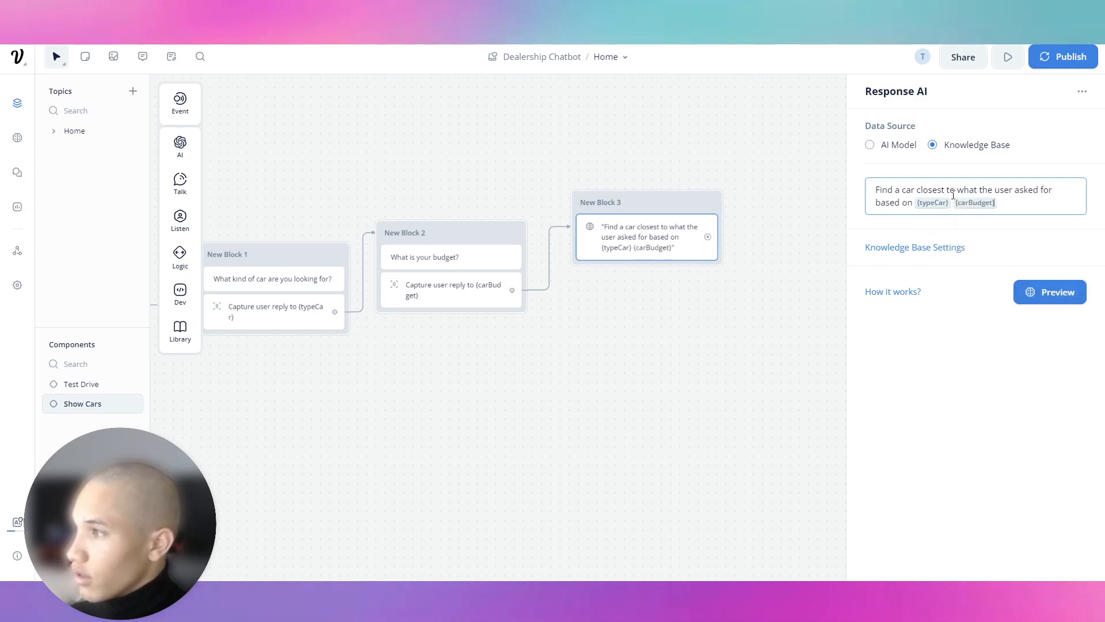
text(, give th)
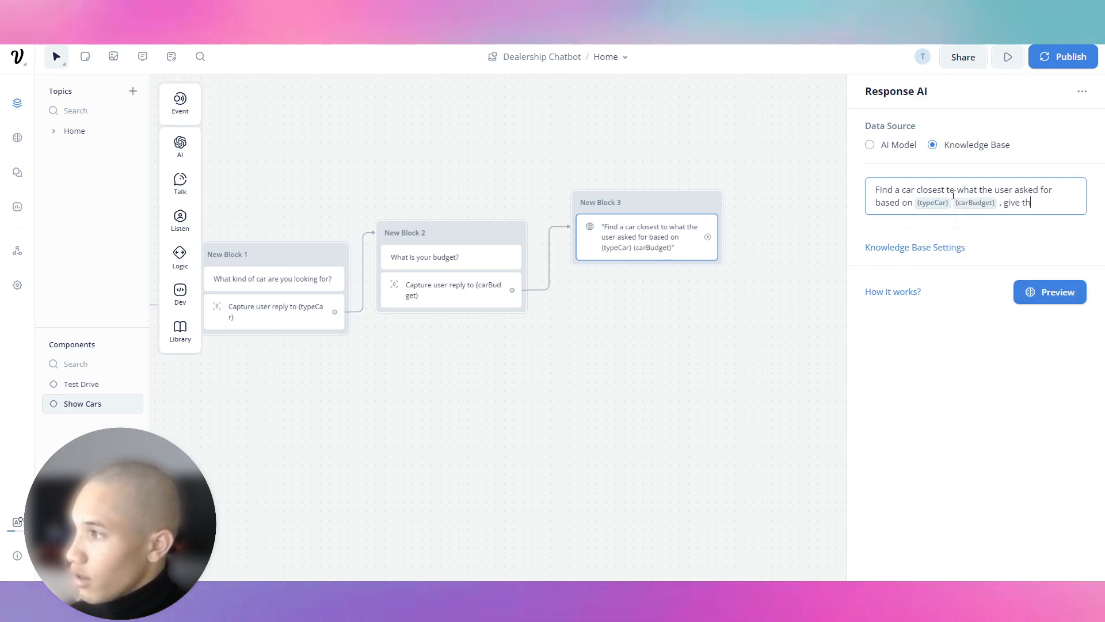
key(BackSpace)
key(BackSpace)
key(BackSpace)
key(BackSpace)
key(BackSpace)
key(BackSpace)
key(BackSpace)
text(and then give them t)
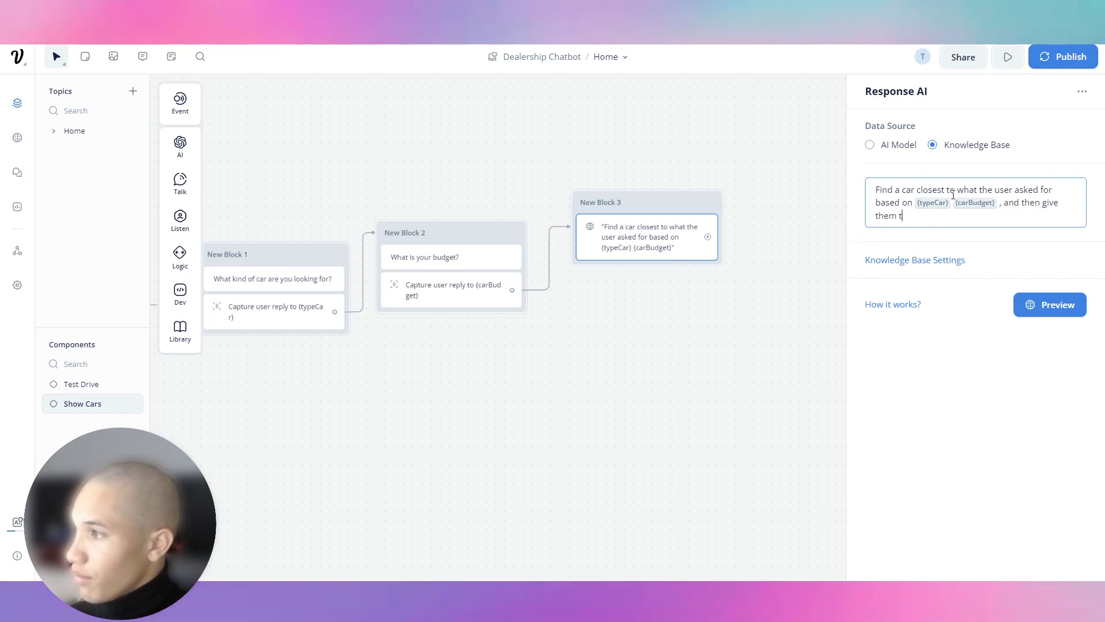
text(he price, model,)
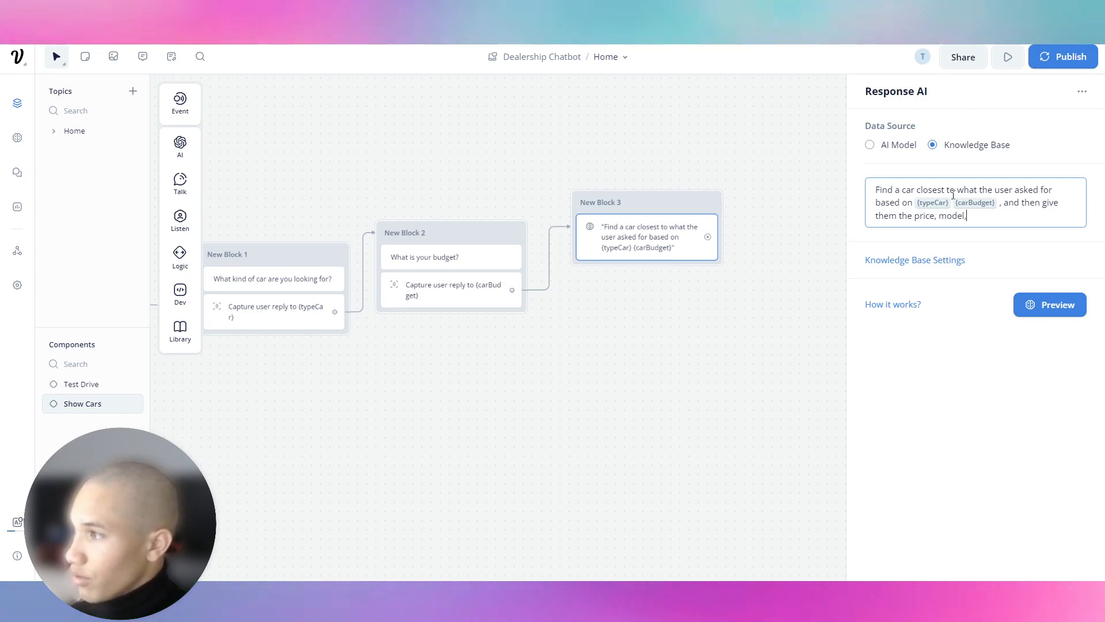
key(BackSpace)
key(BackSpace)
key(BackSpace)
key(BackSpace)
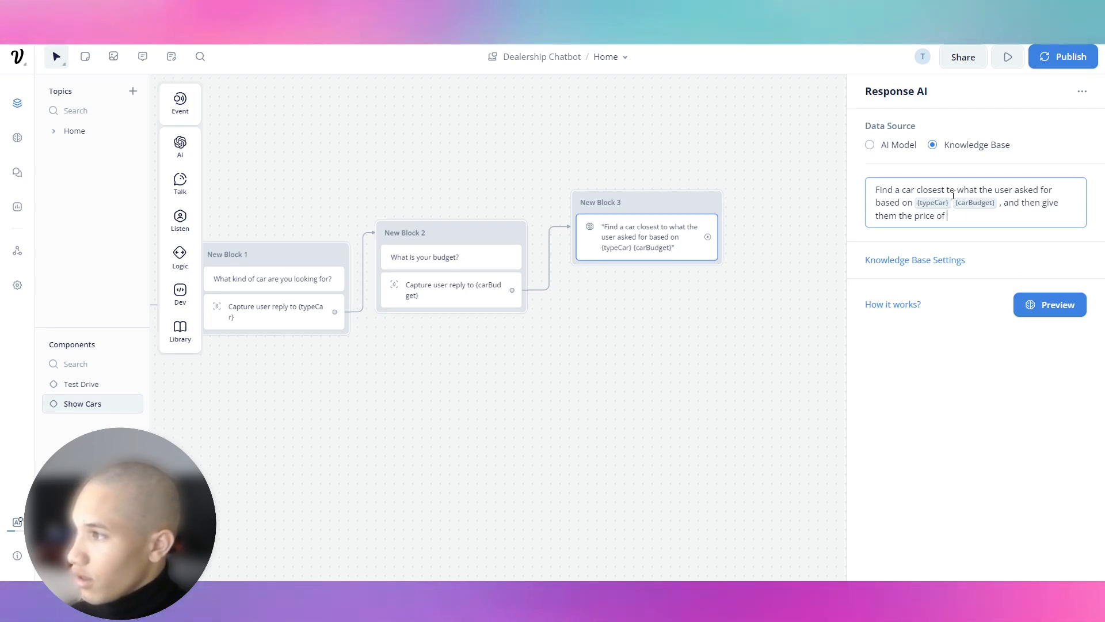
key(BackSpace)
text(.)
drag(742, 150, 943, 153)
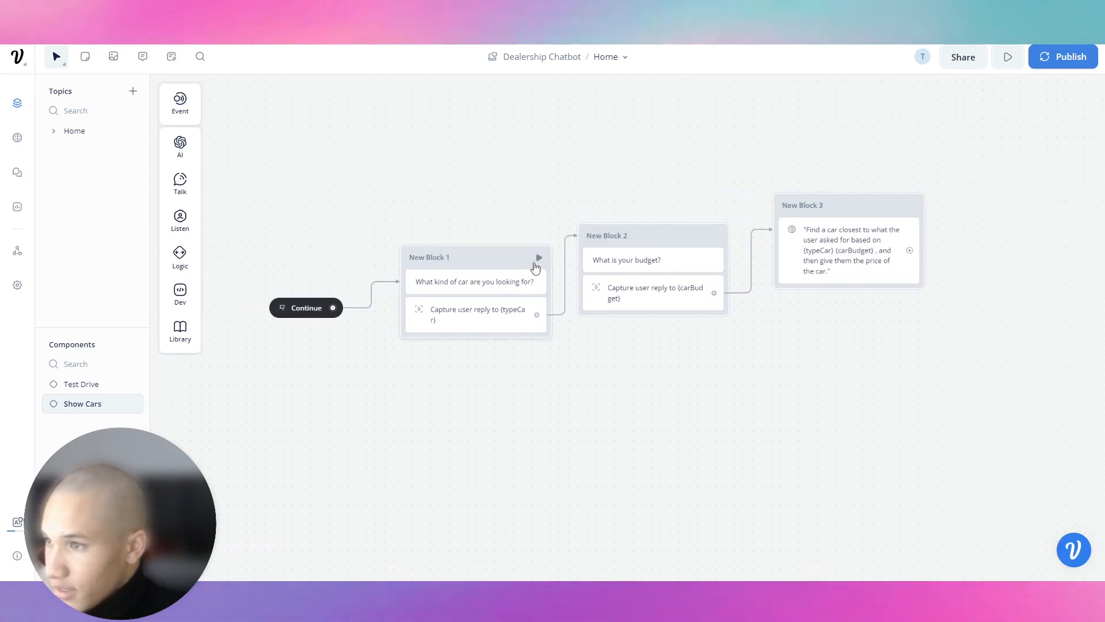
Step: Run a test from New Block 1 and ask the bot for 'a Porsche Taycan 2019'
click(539, 257)
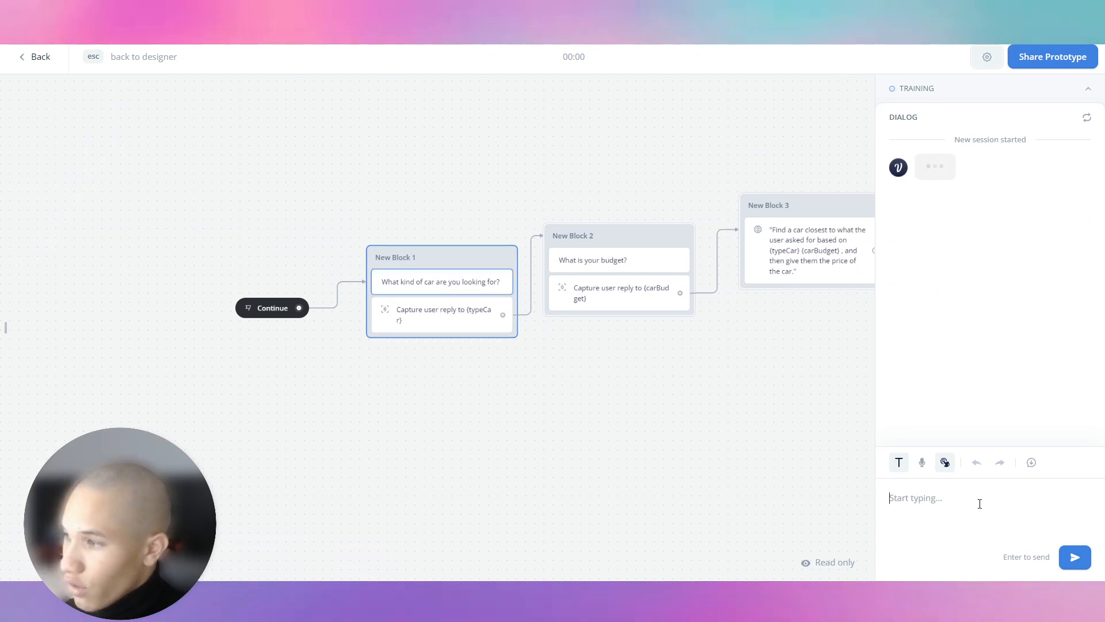
text(a Porsche Taycan 2019)
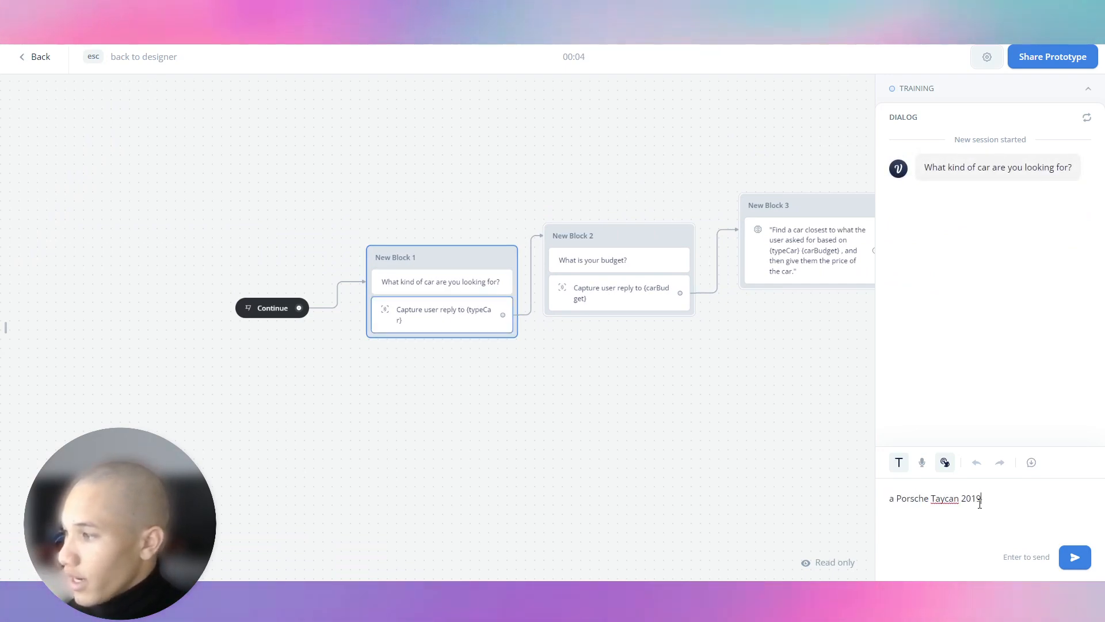
key(Return)
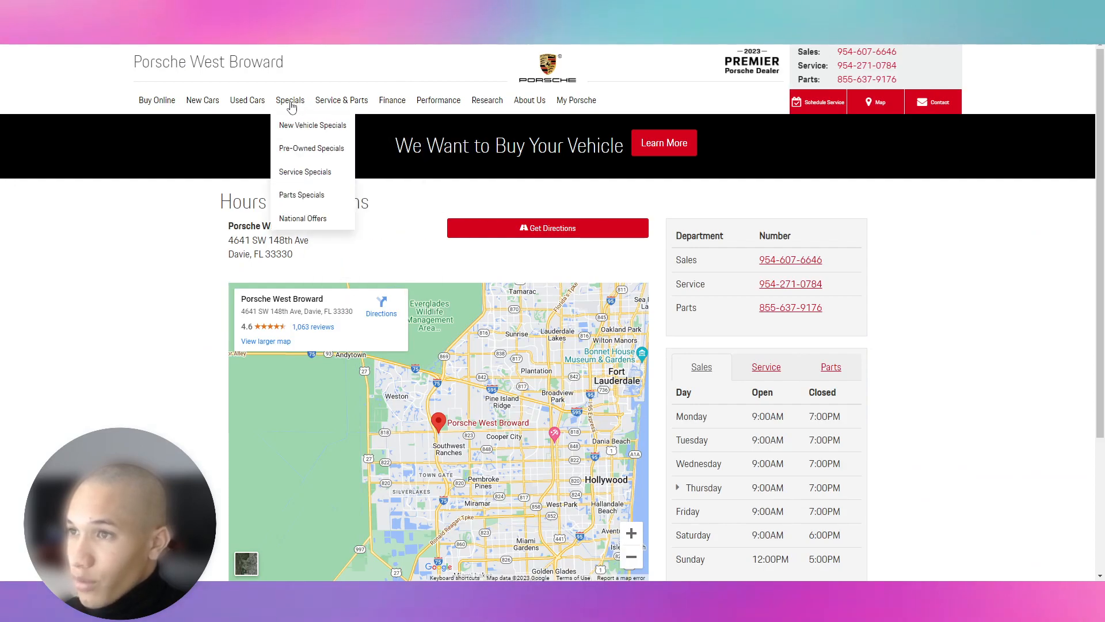
Step: Open Porsche West Broward's used-car inventory search, then give the test bot a $100,000 budget
mouse_move(218, 106)
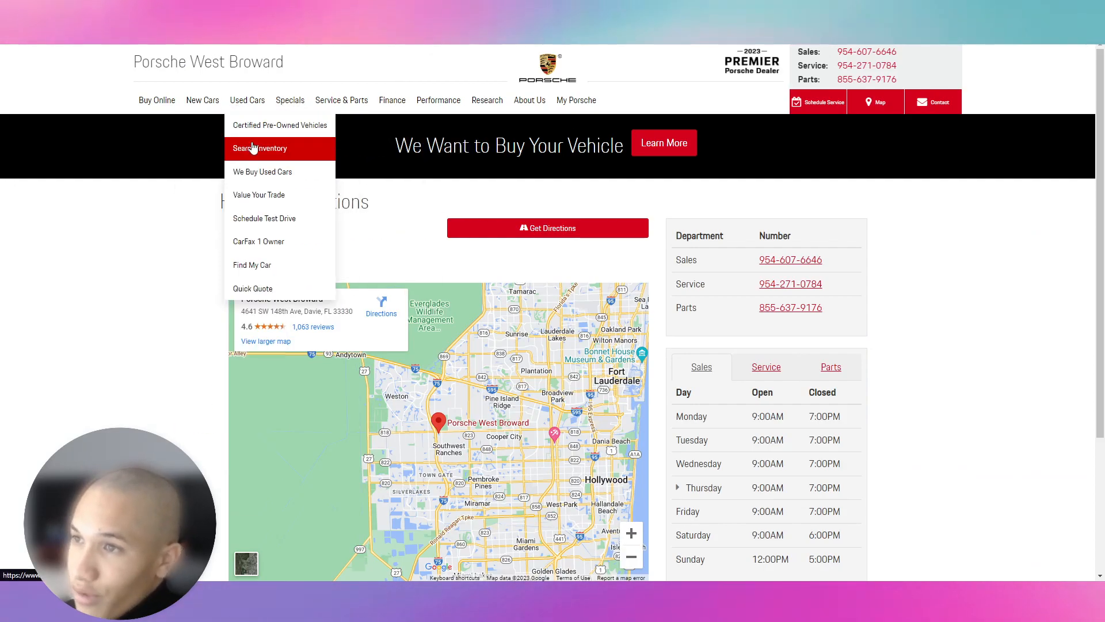
click(253, 148)
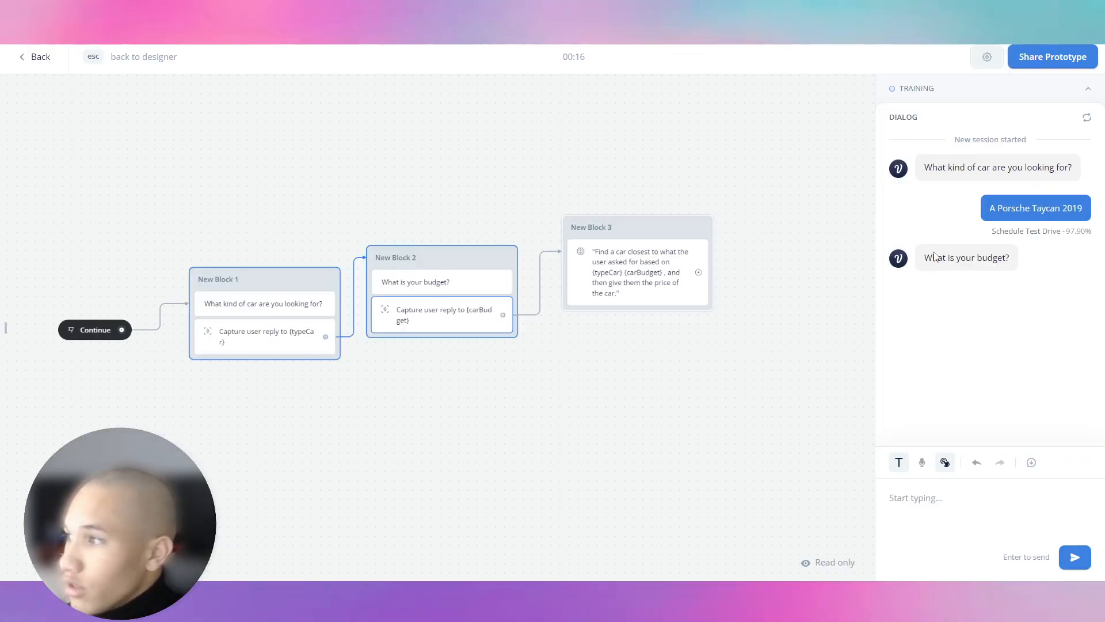
click(944, 499)
text($100,000)
key(Return)
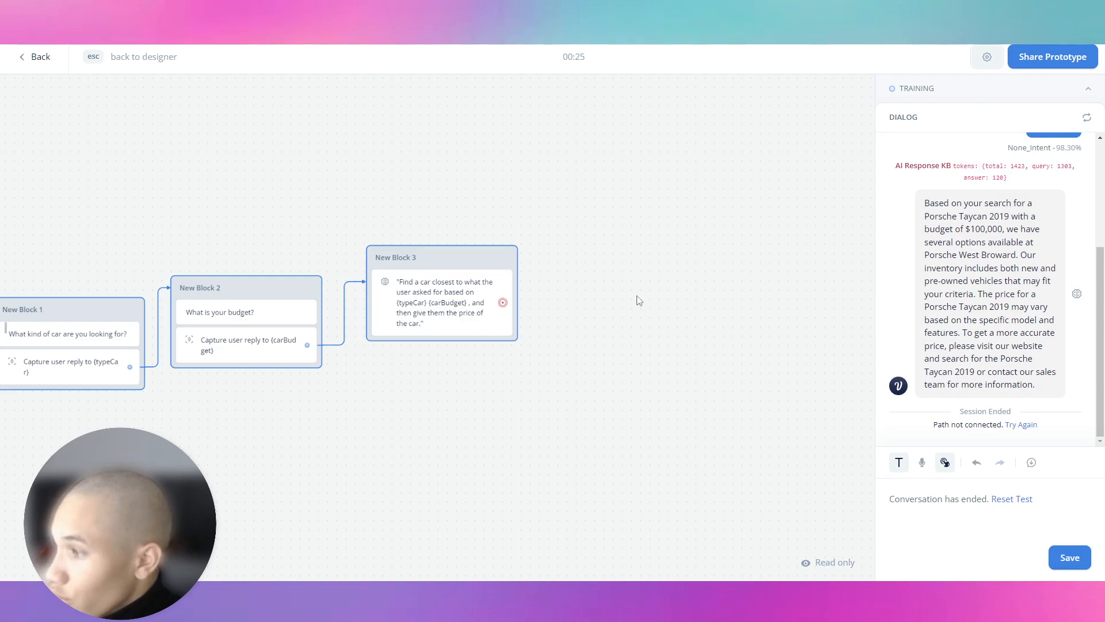
Step: Switch Block 3's knowledge base model to Claude V1, save, and restart the test from the canvas
drag(423, 228, 581, 241)
click(593, 304)
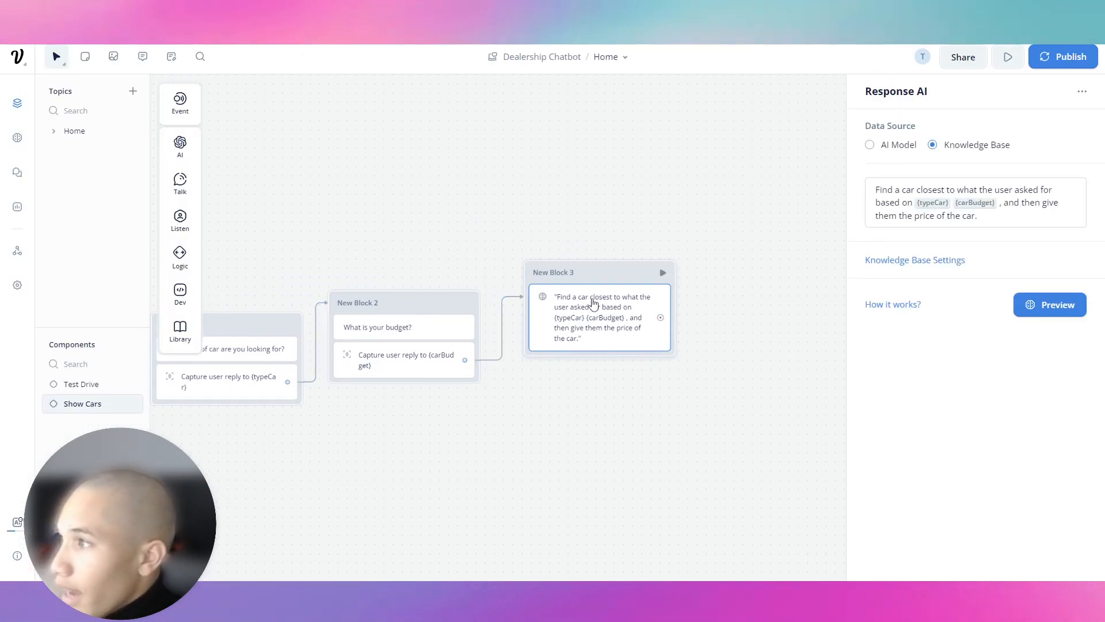
click(899, 262)
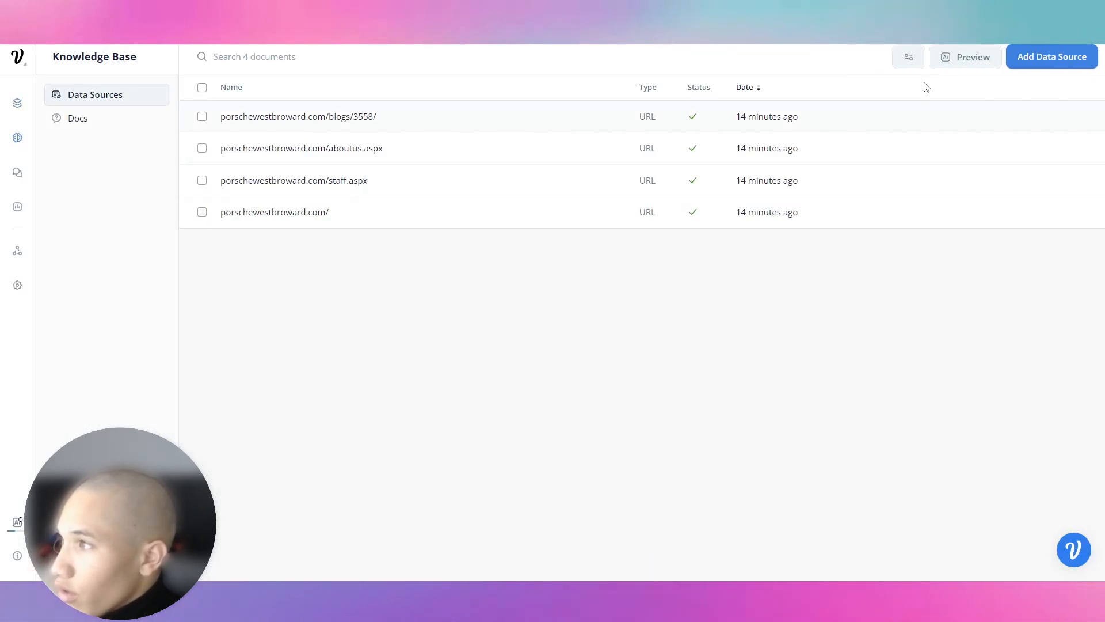
click(915, 60)
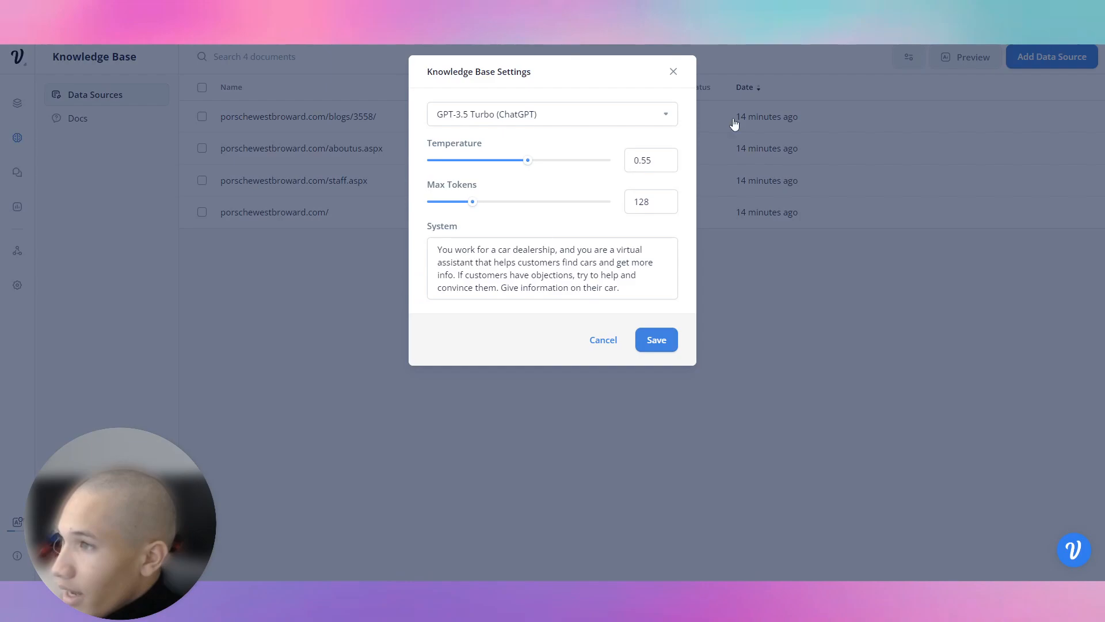
click(503, 118)
click(474, 218)
click(650, 339)
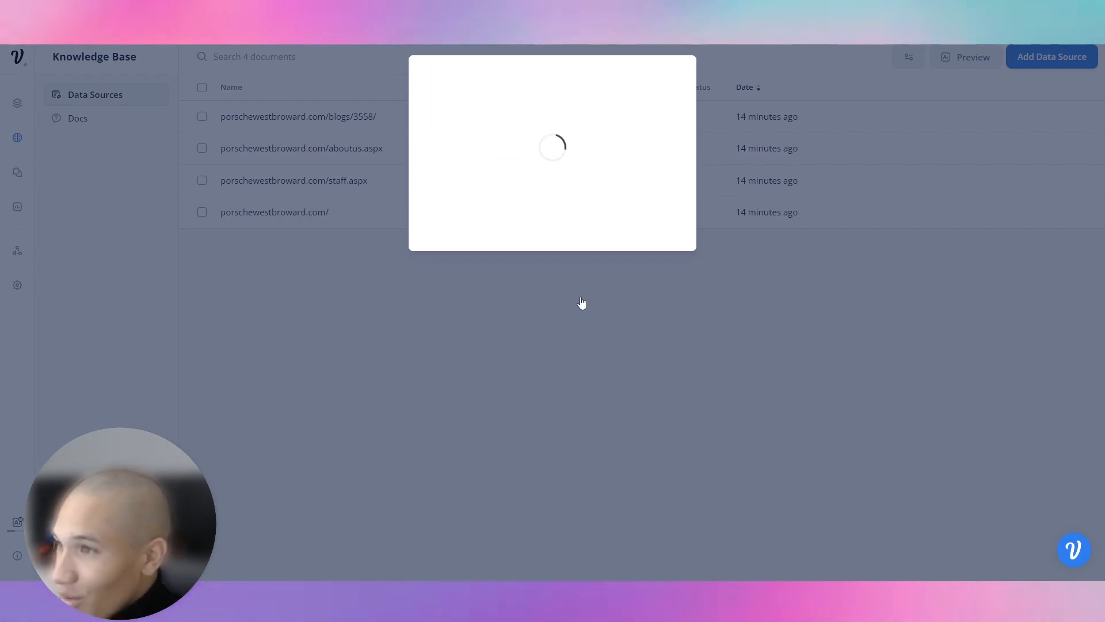
click(17, 103)
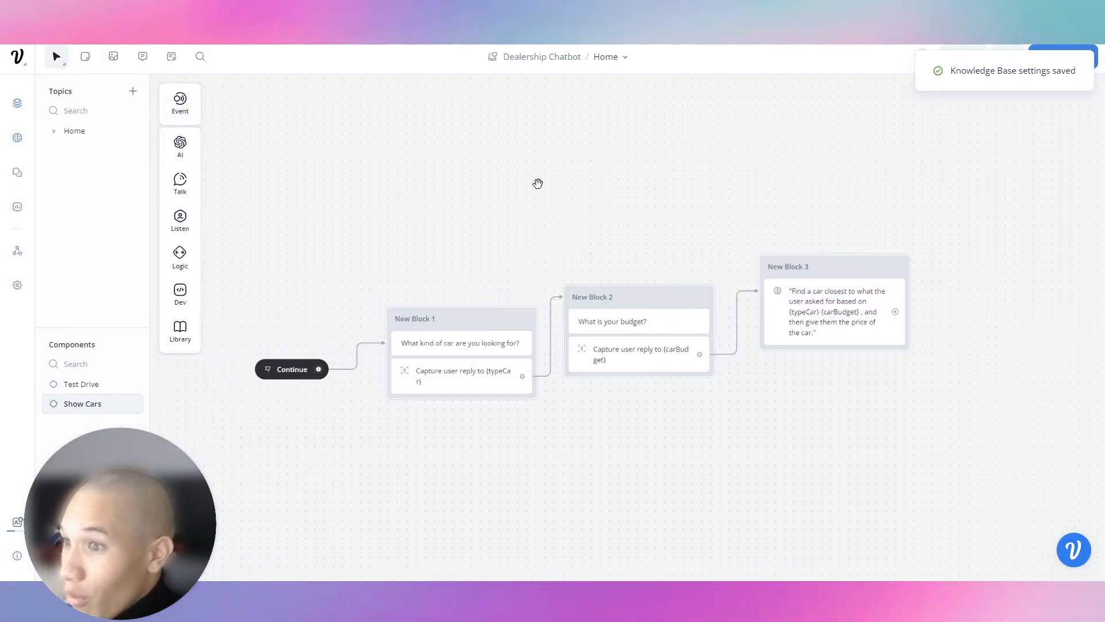
click(291, 371)
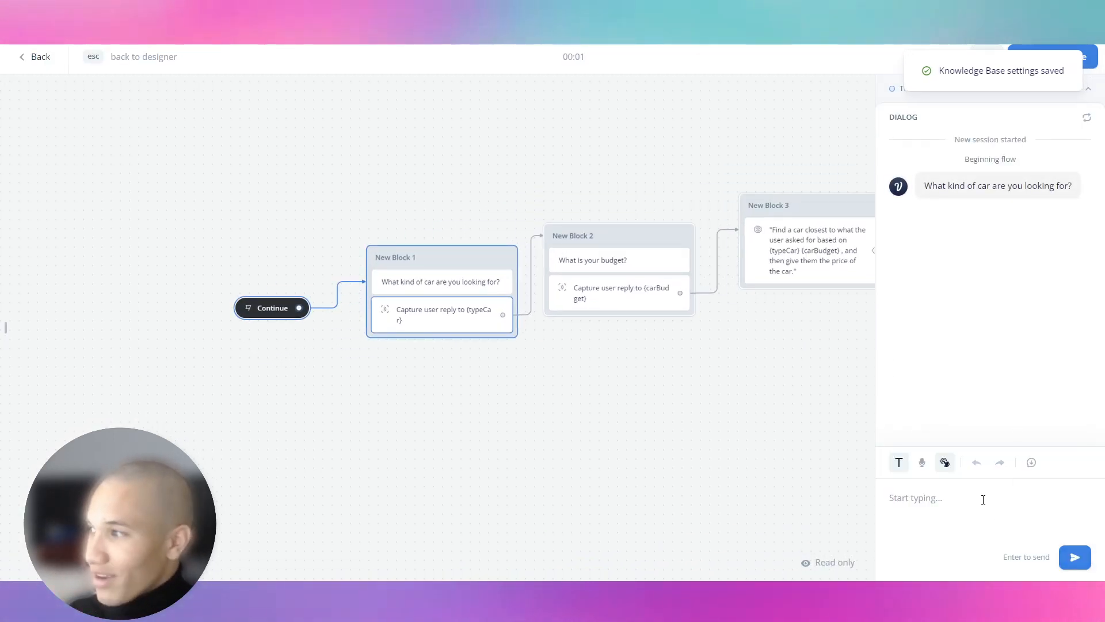
Step: Answer 'Porsche Taycan 2' and '$1,00,000', getting a Taycan Turbo recommendation at $150,900 MSRP
text(Porsche Taycan 2019)
key(Return)
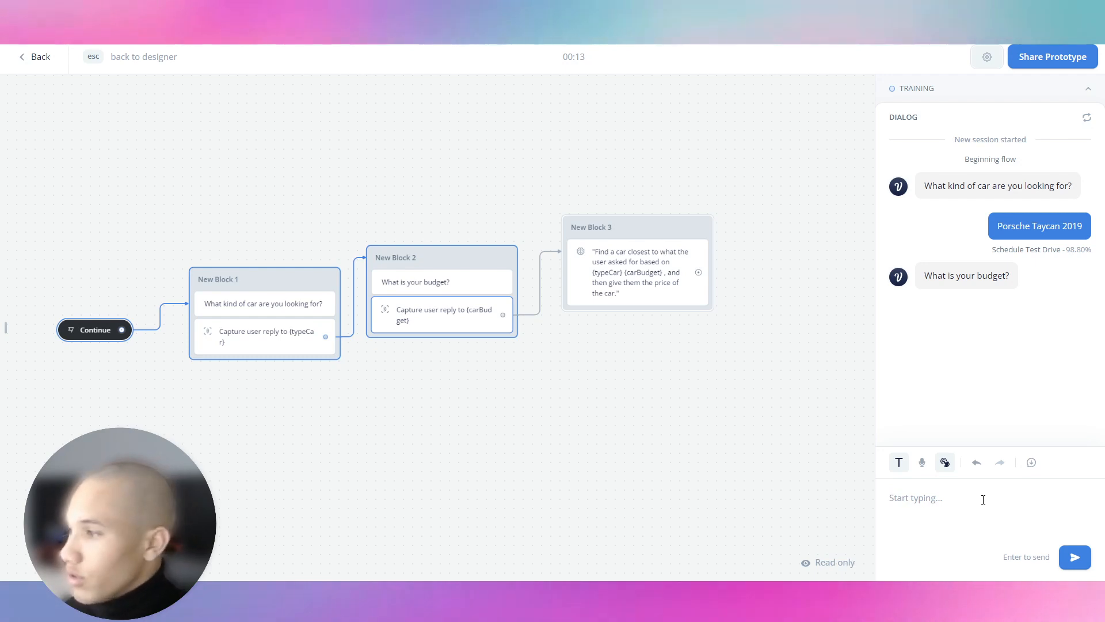
text($1,)
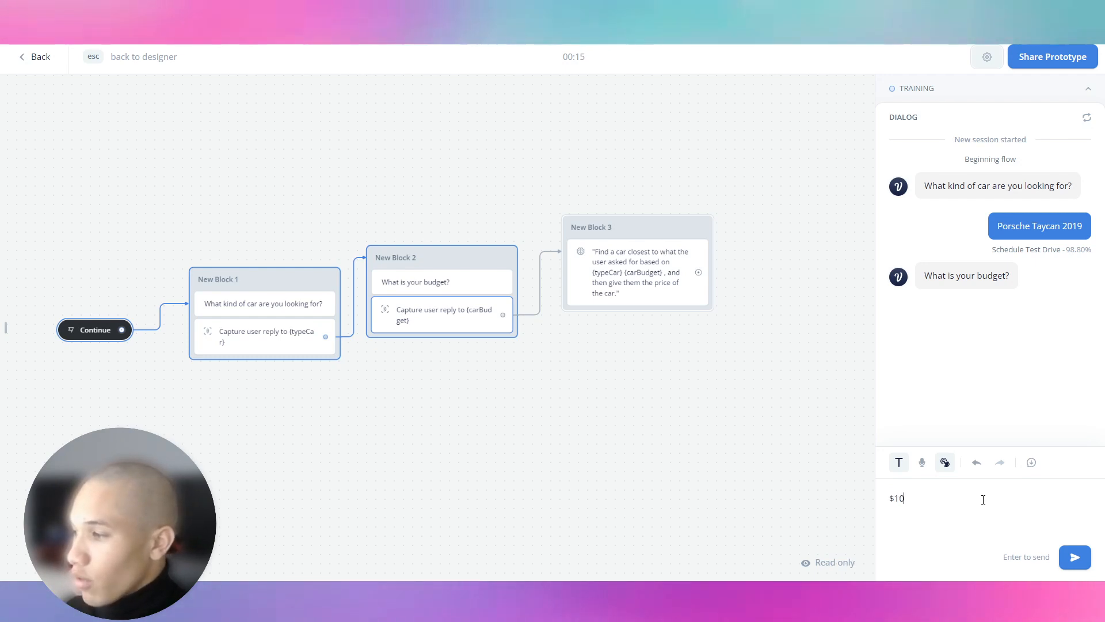
text(00,000)
key(Return)
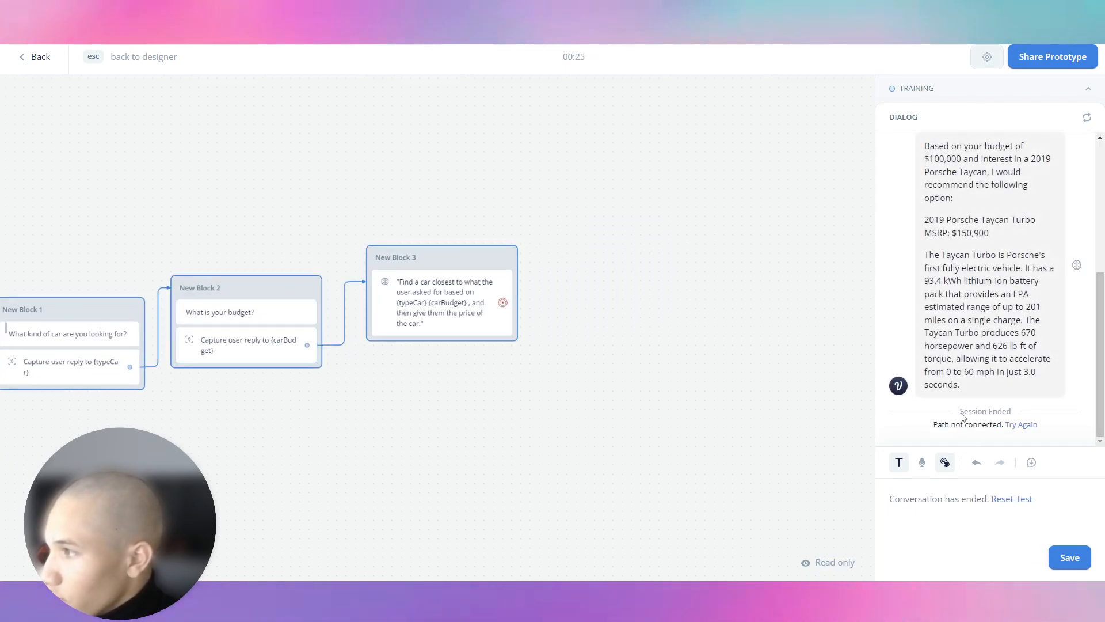
scroll(959, 377, up, 1)
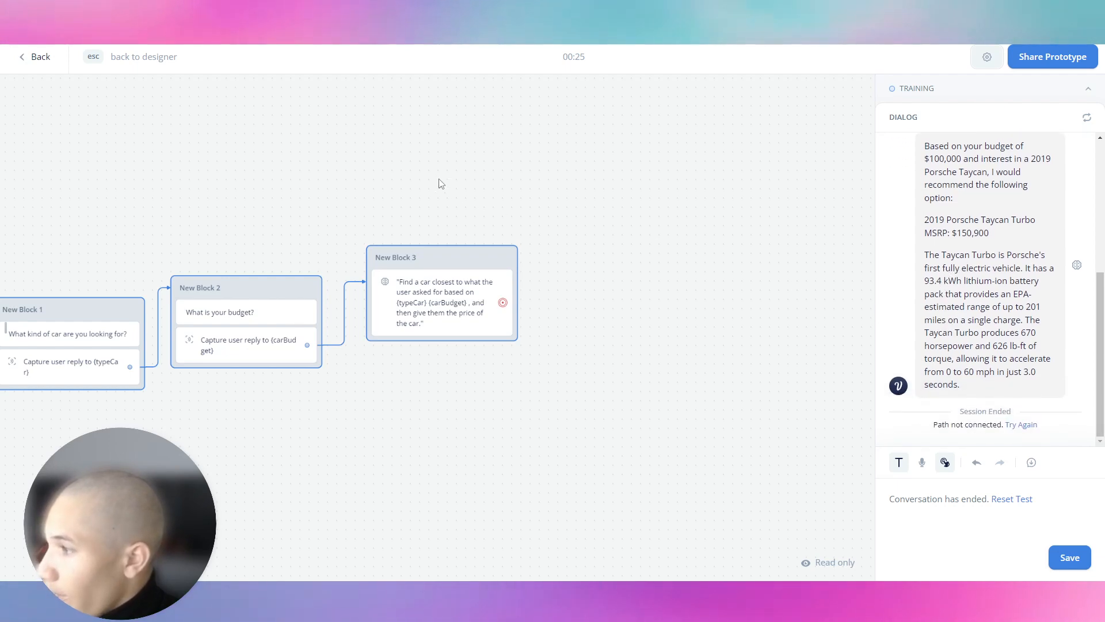
Step: Append 'Give them the URL to the car.' to Block 3's Response AI prompt
key(Escape)
click(1007, 224)
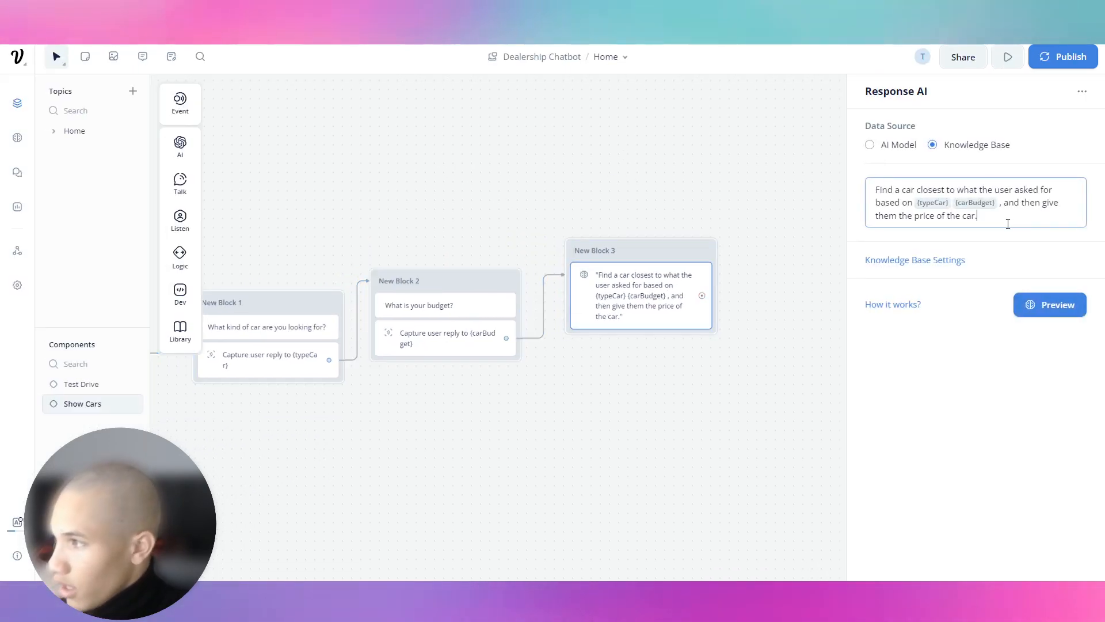
text(Give them the URL to)
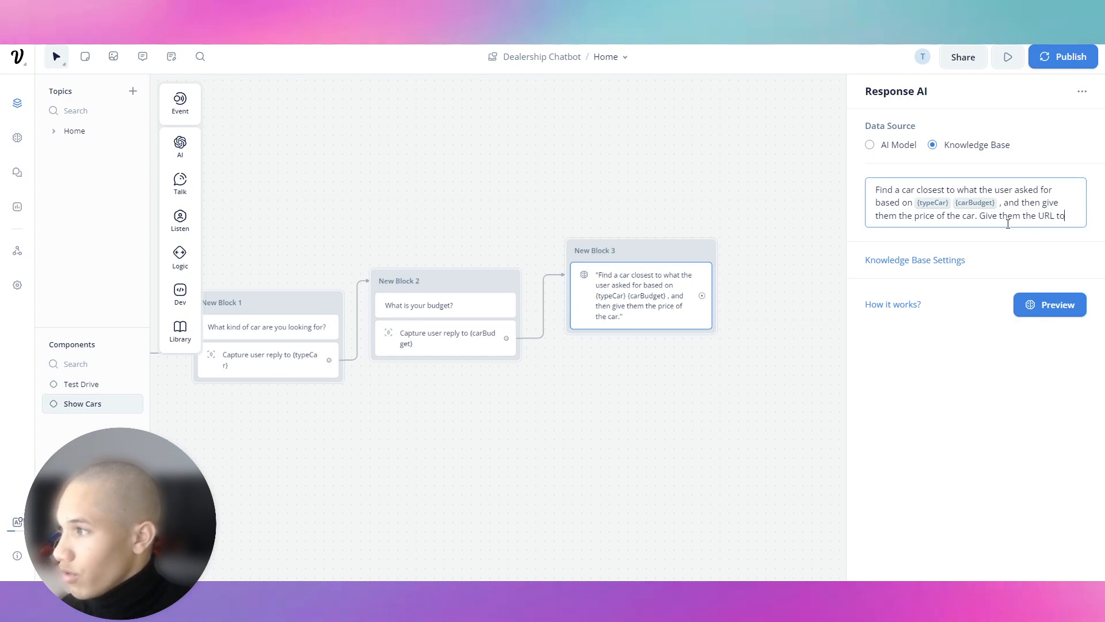
text( the car.)
click(597, 143)
Step: Lower the knowledge base model temperature to 0.15 and save the settings
click(17, 137)
click(909, 57)
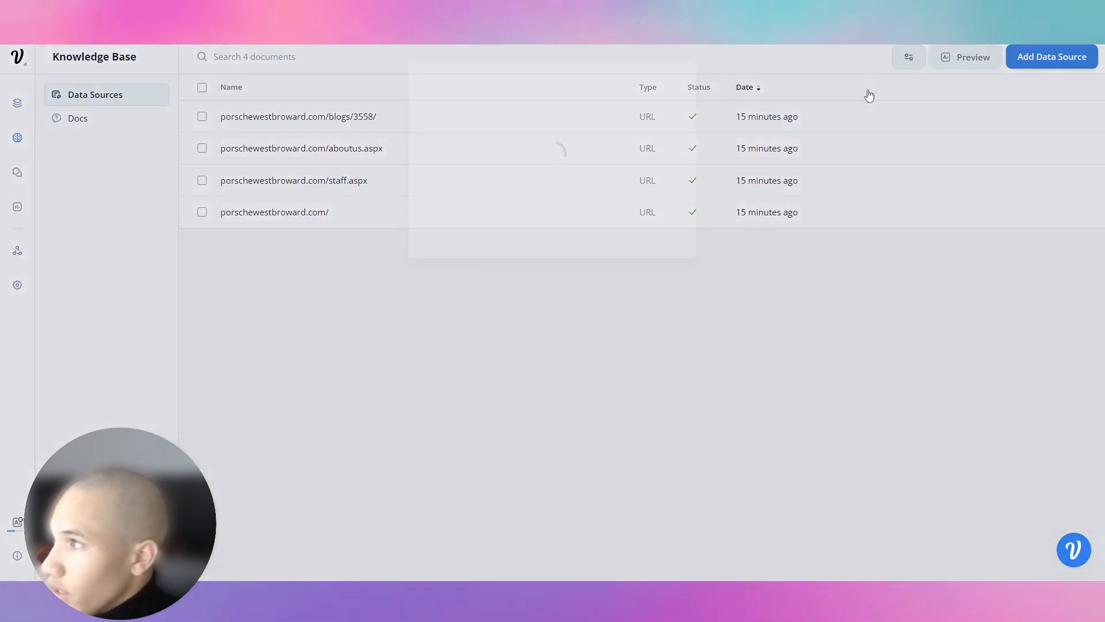
drag(525, 160, 451, 162)
click(662, 343)
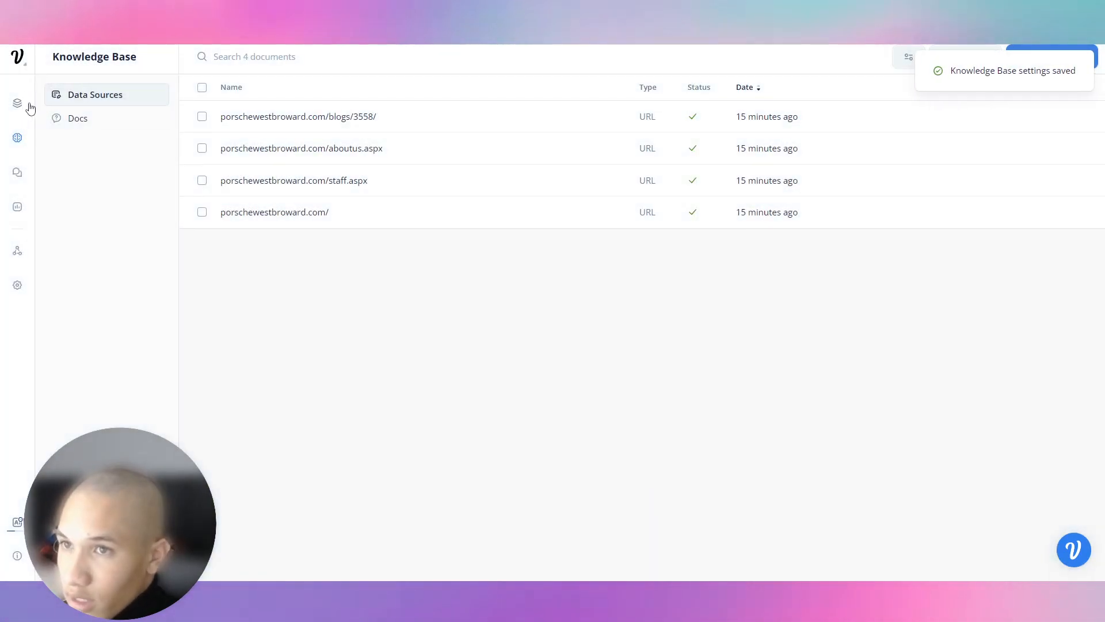
click(17, 103)
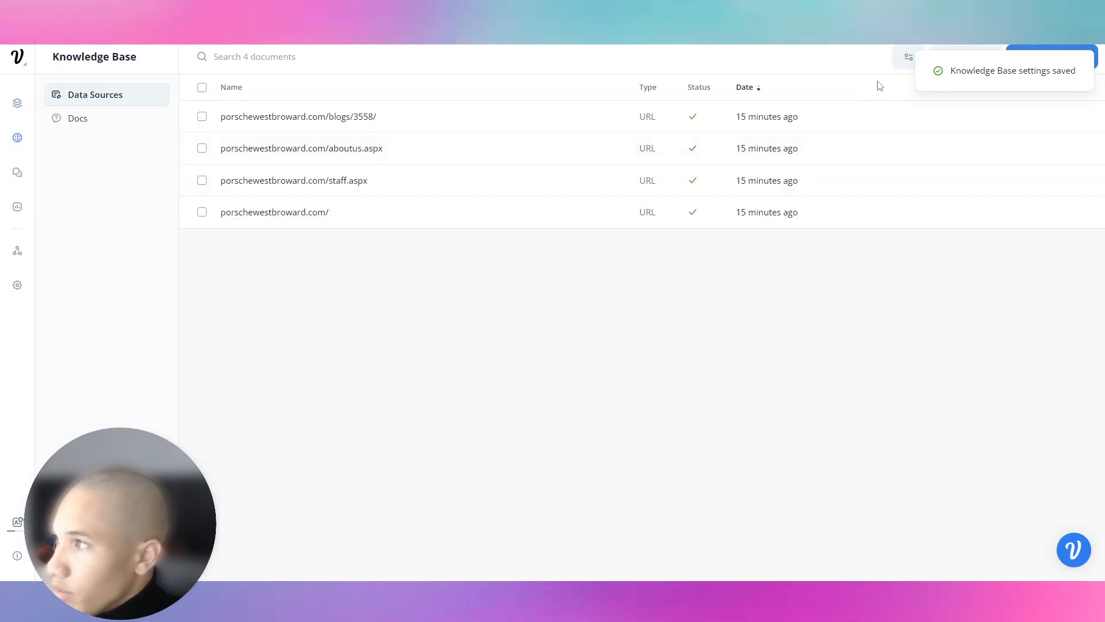
Step: Add 'Provide URL links to the car that they desire' to the knowledge base system instructions and save
click(899, 58)
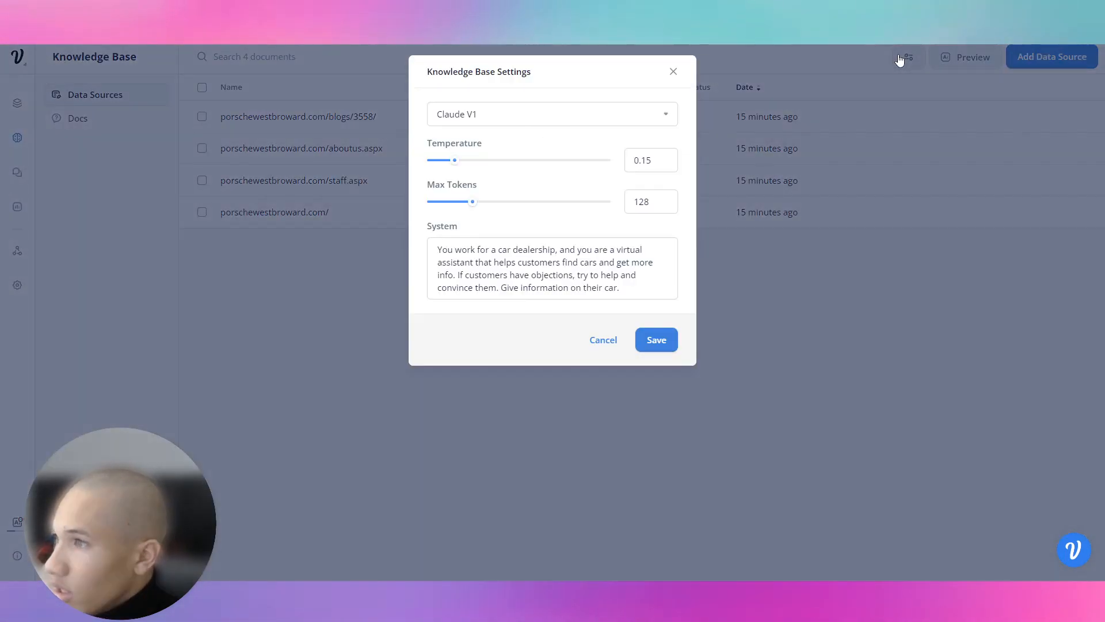
click(633, 282)
text(Provide URL links to the car that they desire)
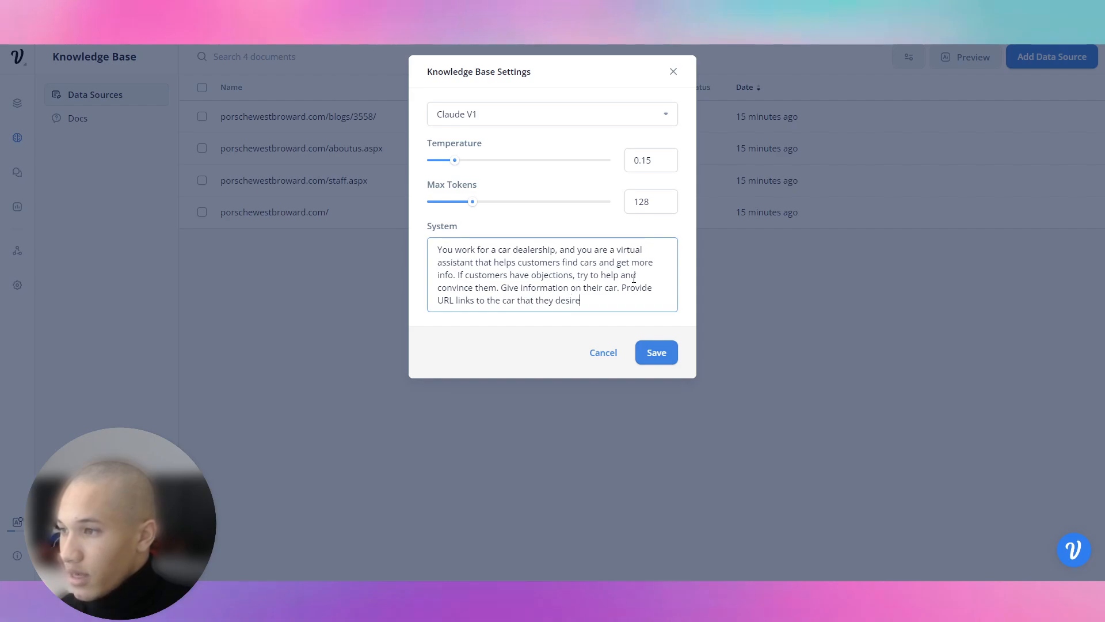
click(642, 351)
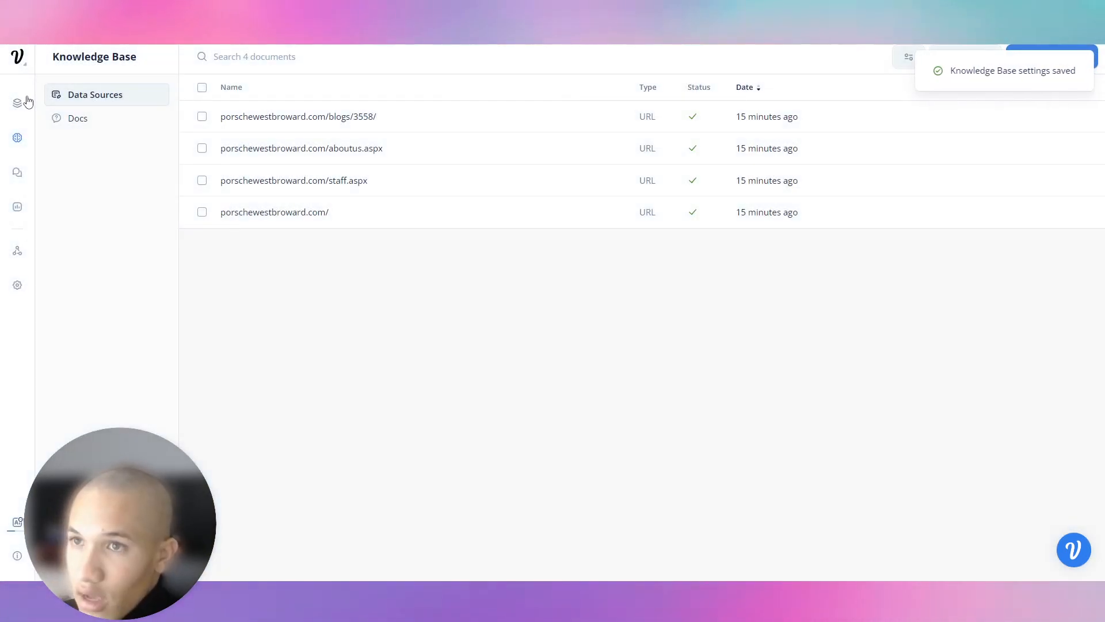
click(19, 102)
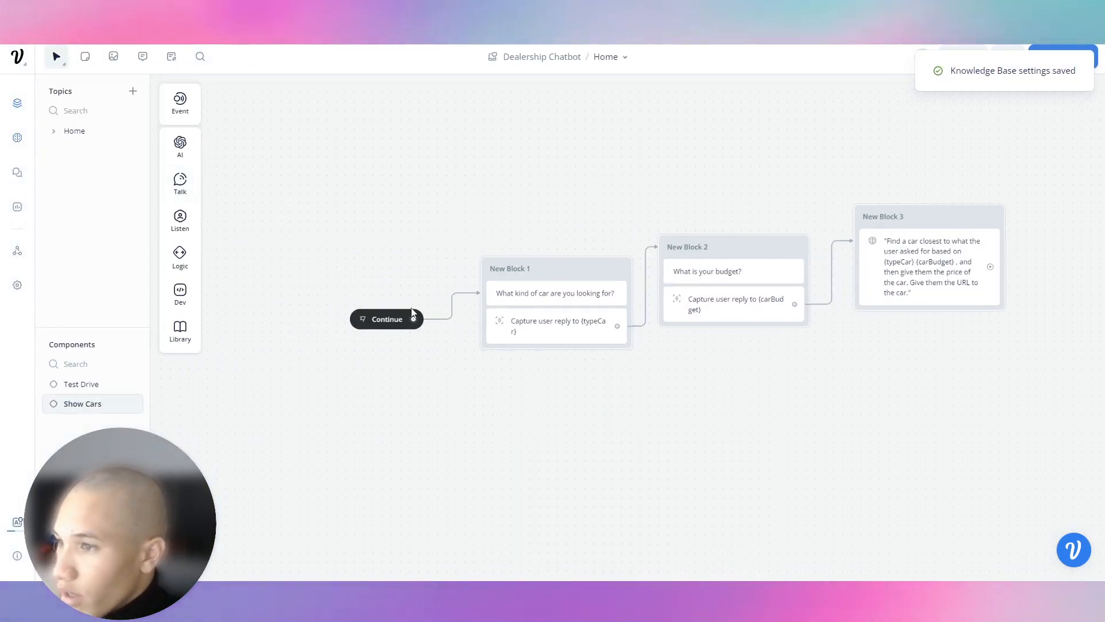
Step: Rerun the test, answering 'Porsche Taycan 2019' and a $100,000 budget
click(361, 319)
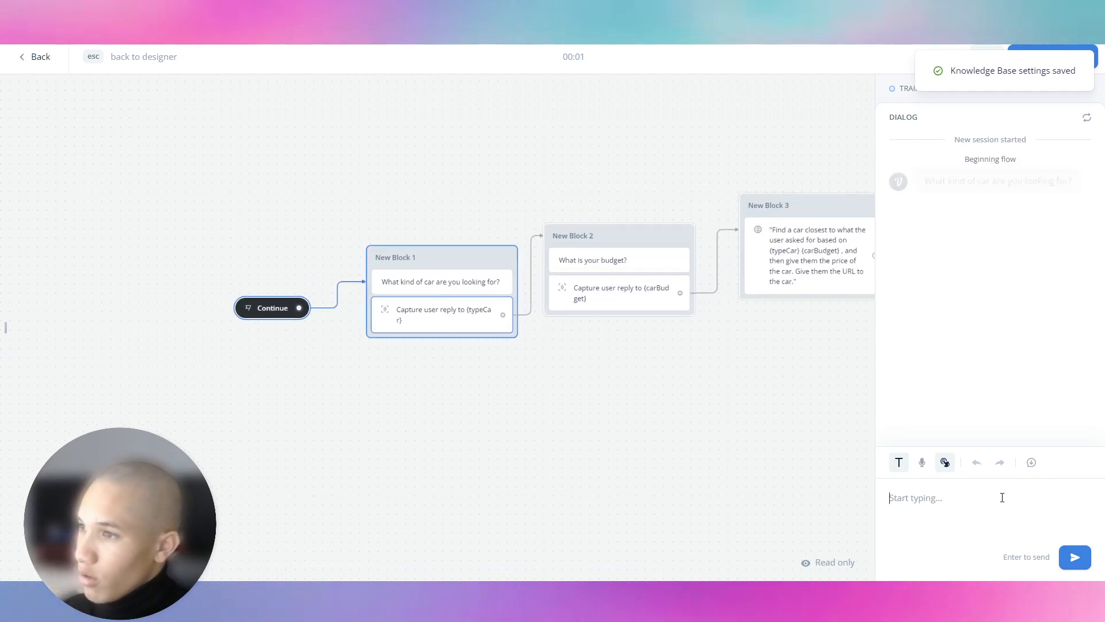
text(Porsche Taycan 201)
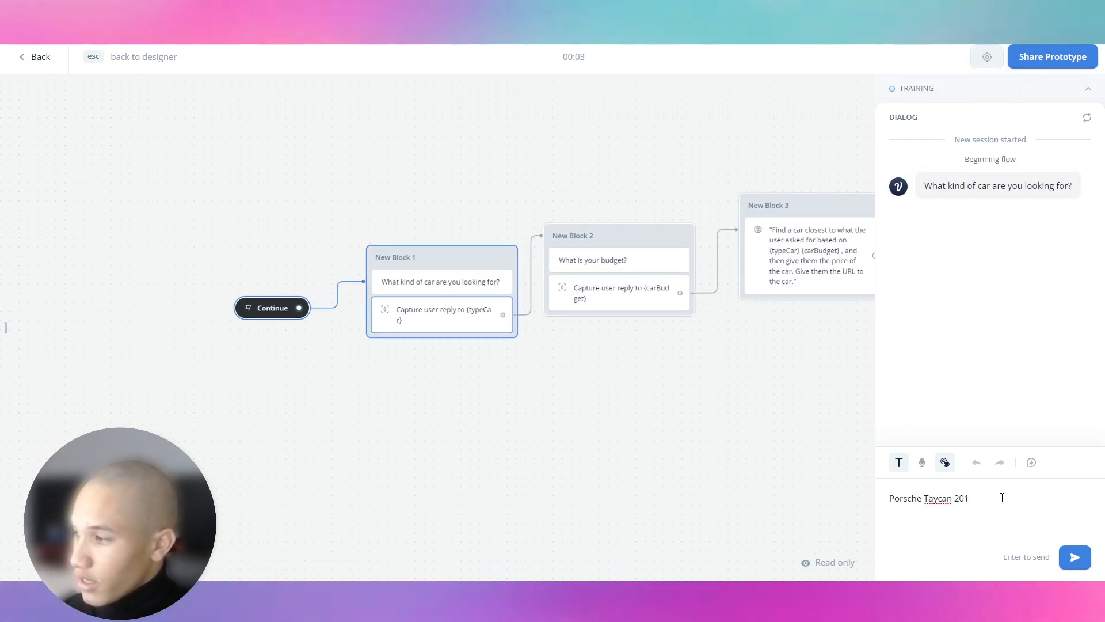
text(9)
key(Return)
text($100)
key(Return)
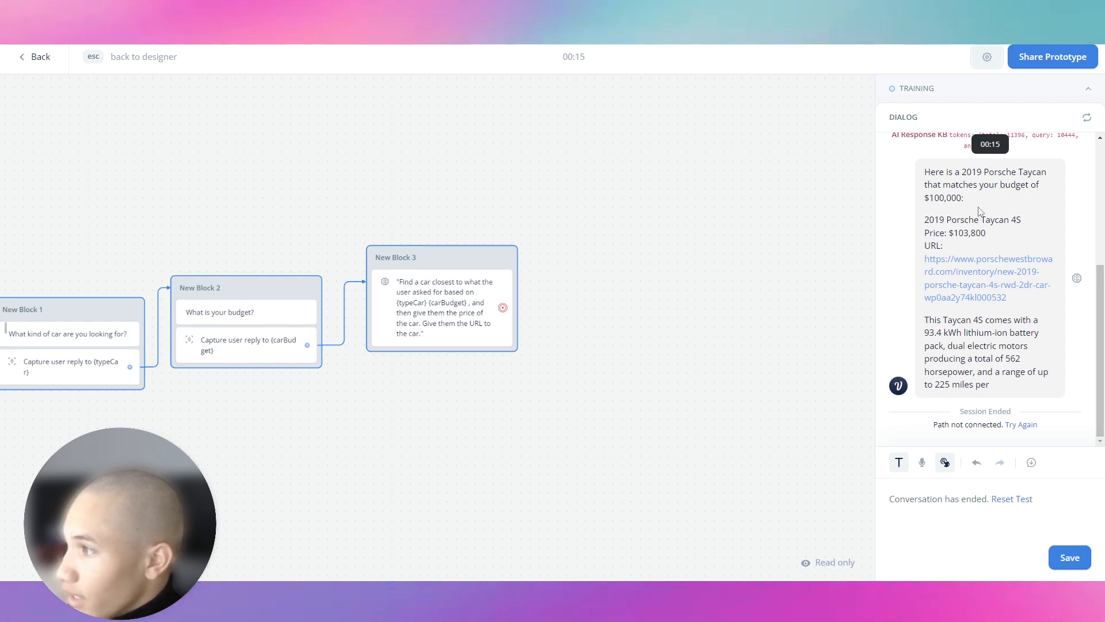
click(985, 269)
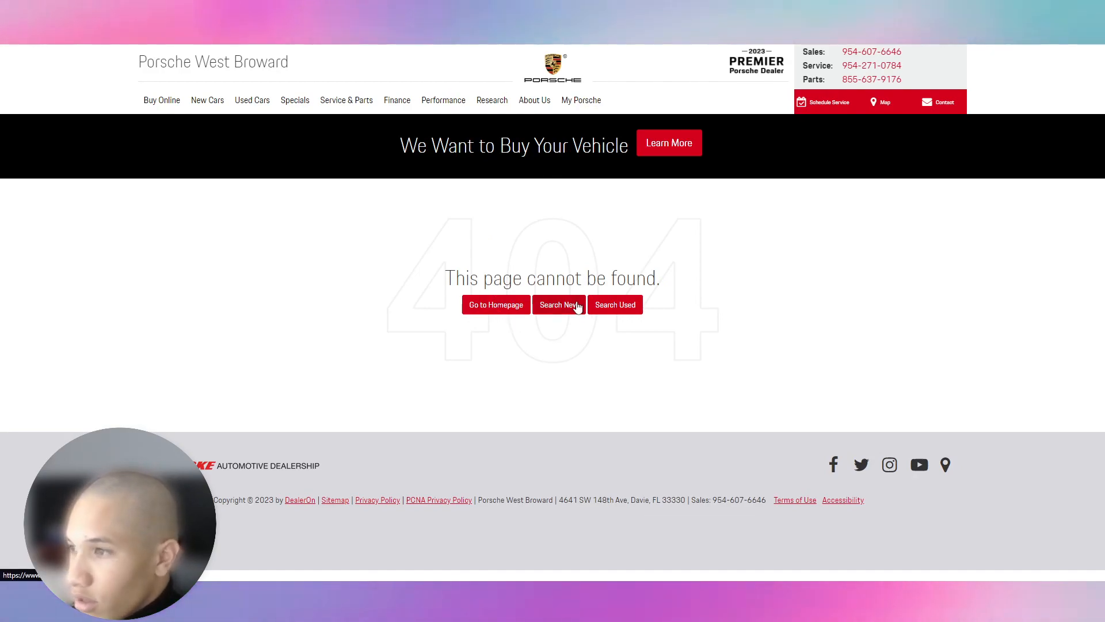
click(510, 309)
scroll(499, 345, down, 4)
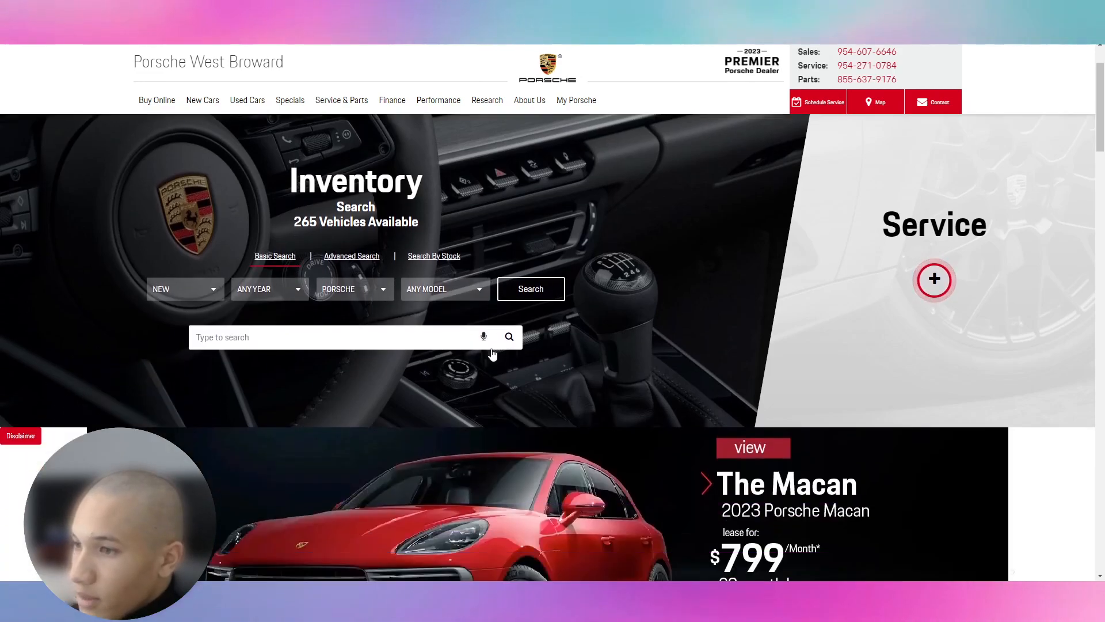
scroll(498, 350, down, 10)
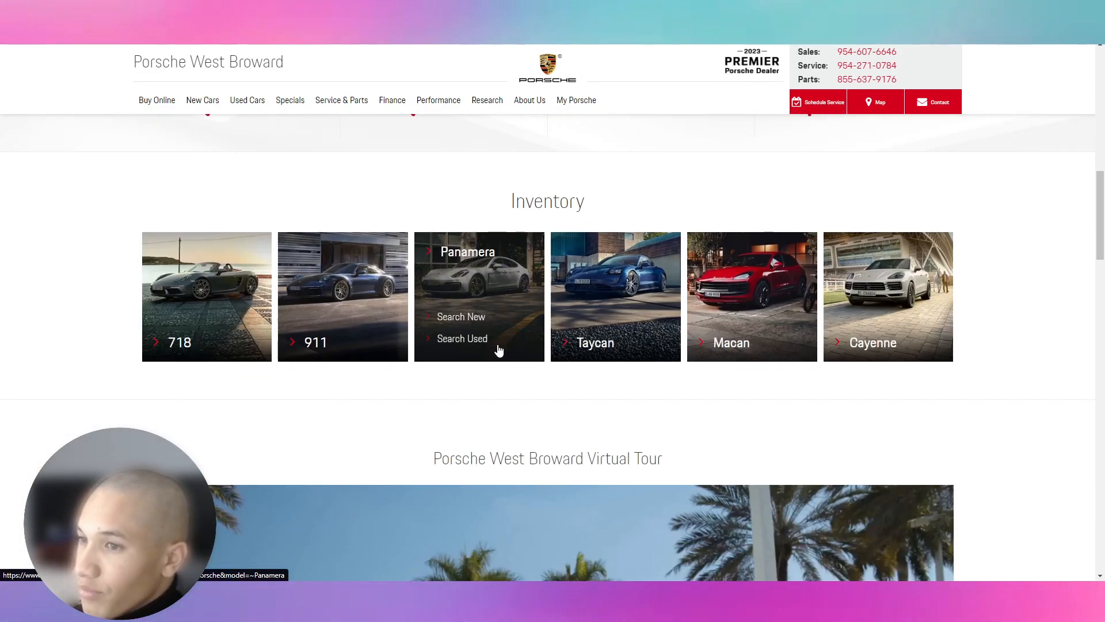
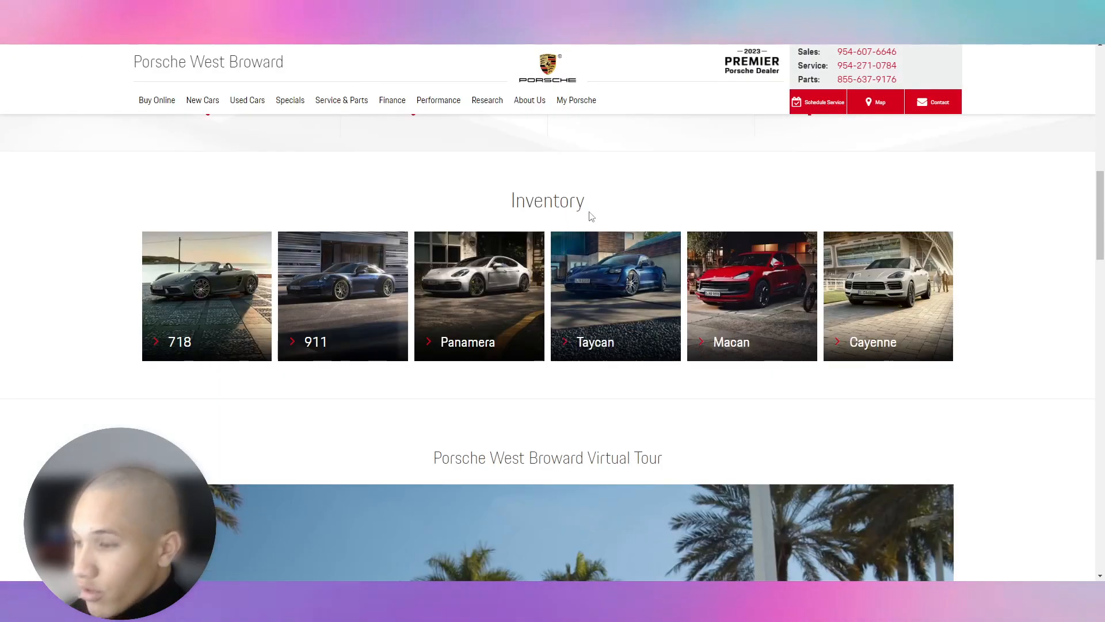
Step: Open DevTools Network filtered to Fetch/XHR and load the Used Cars inventory search
key(F12)
click(156, 328)
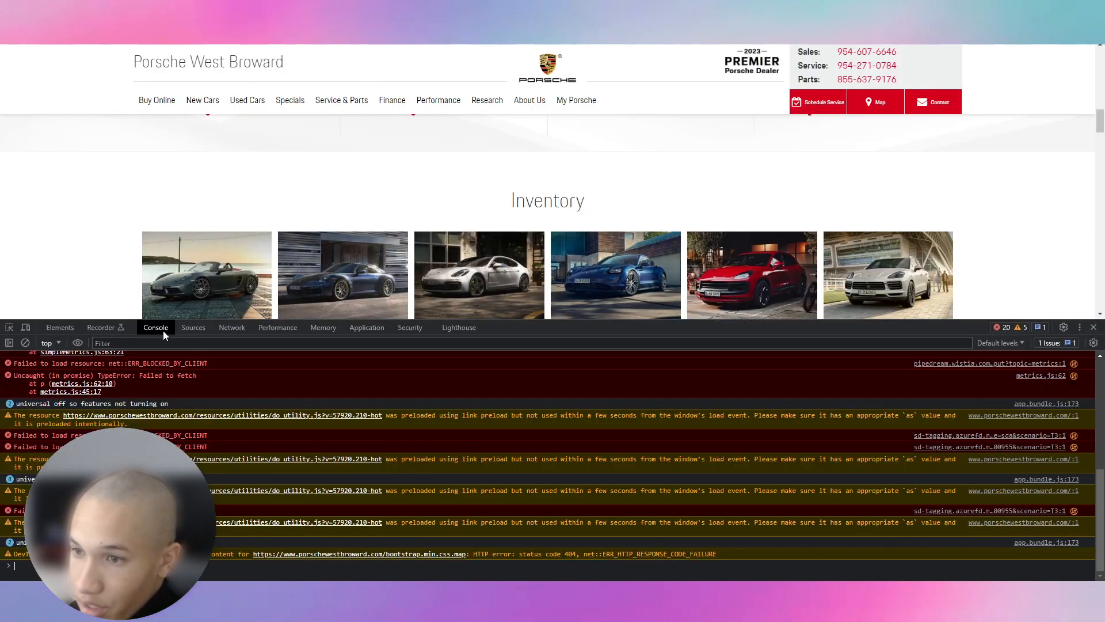
click(232, 327)
click(225, 360)
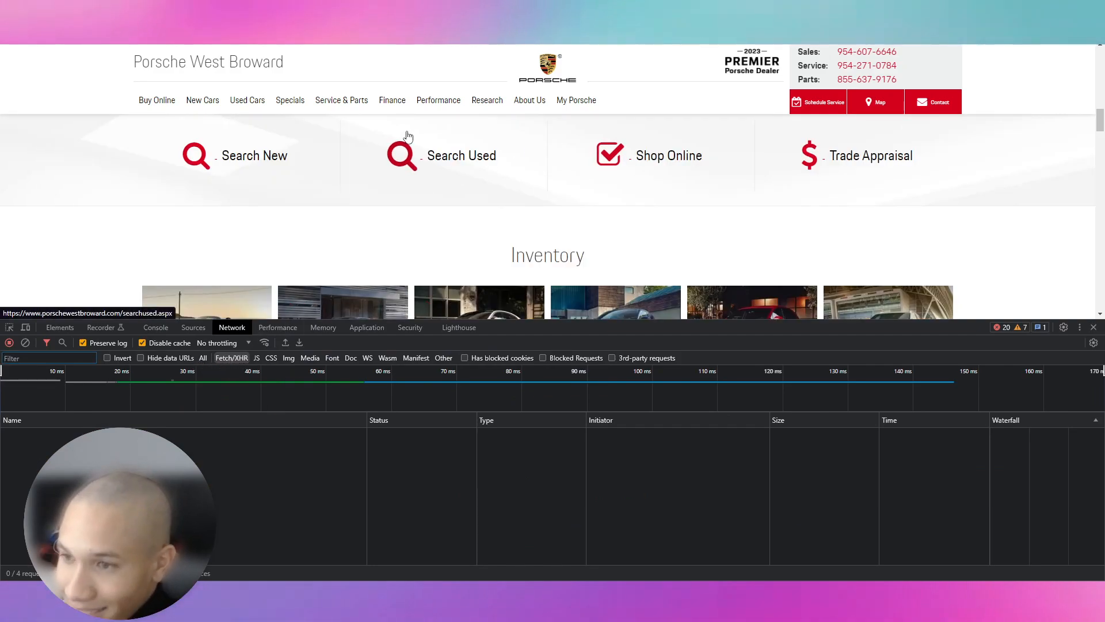
scroll(406, 135, down, 1)
mouse_move(248, 100)
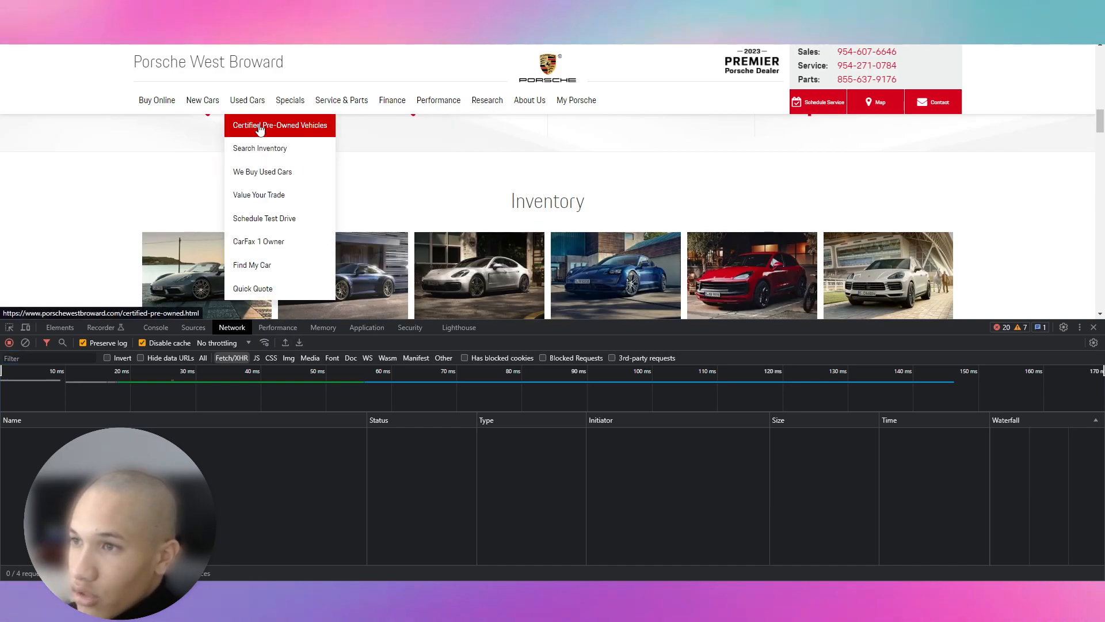
click(287, 142)
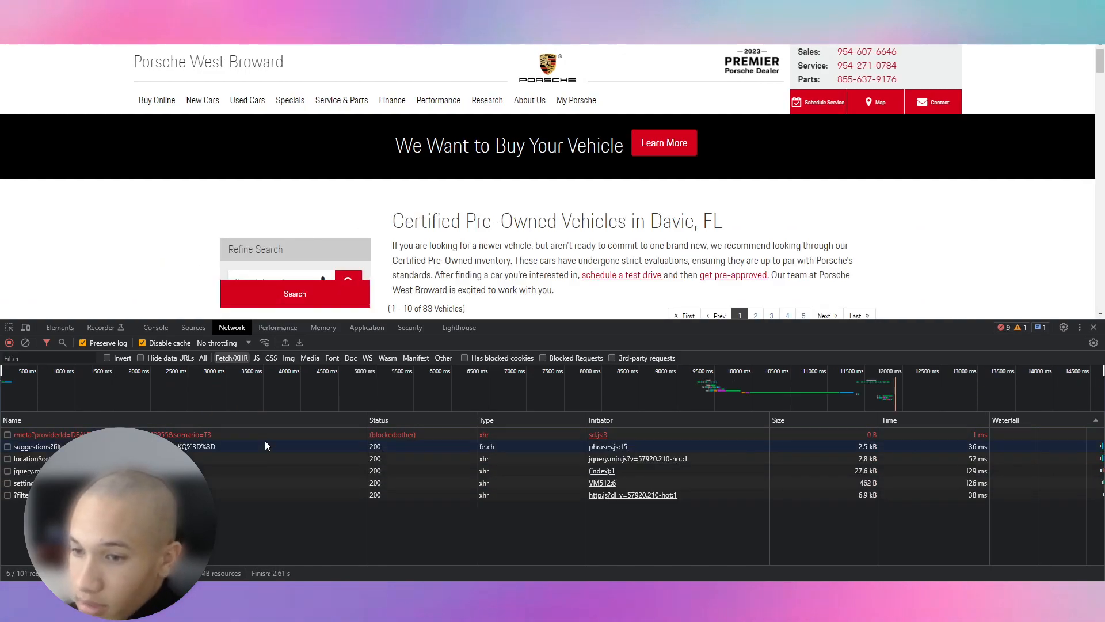
scroll(553, 219, down, 10)
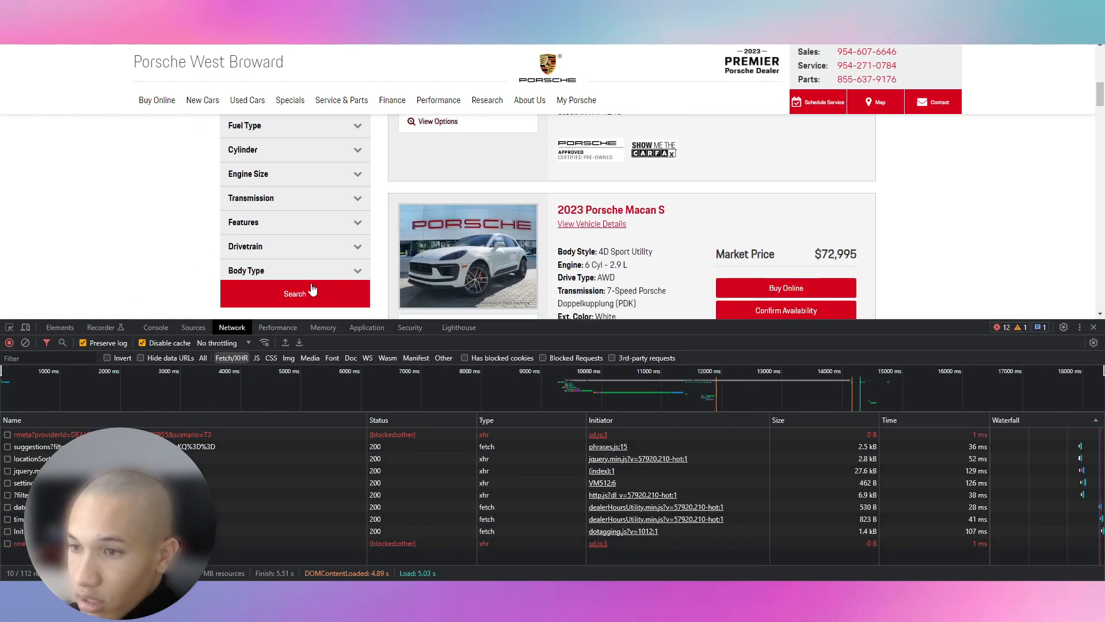
Step: Inspect the ?filter inventory request's JSON response listing the returned cars
click(173, 495)
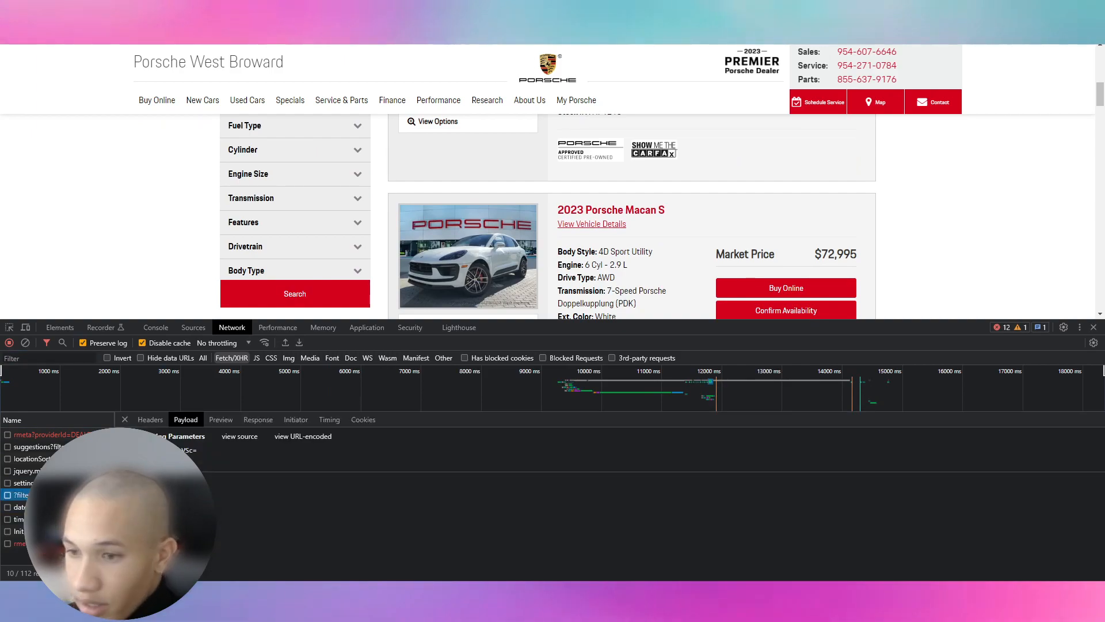
click(220, 419)
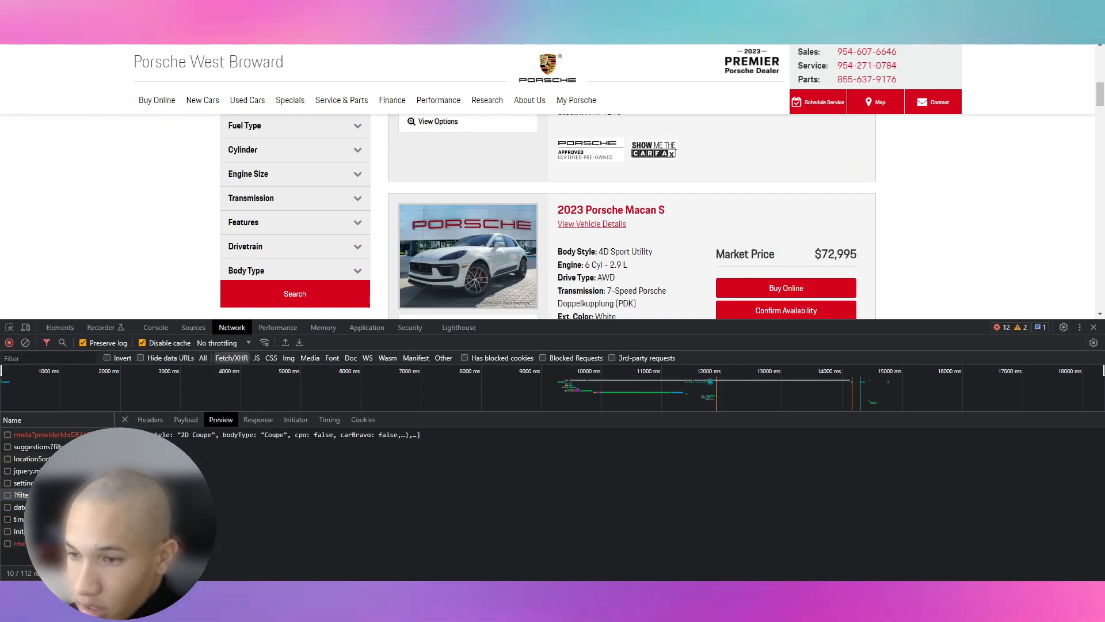
click(130, 444)
scroll(190, 455, down, 5)
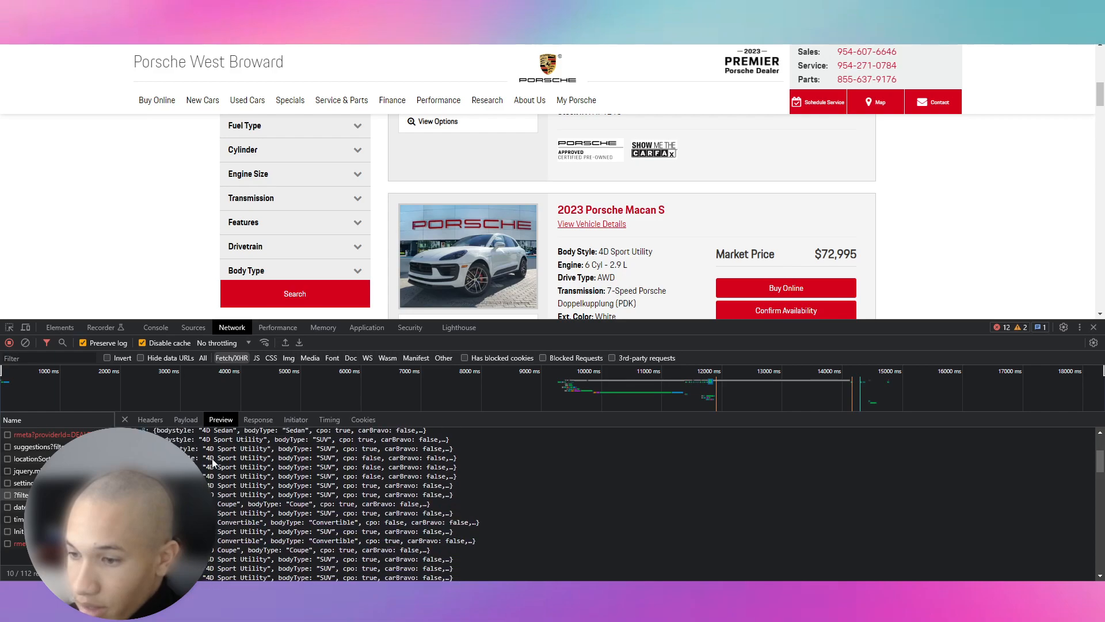
click(138, 460)
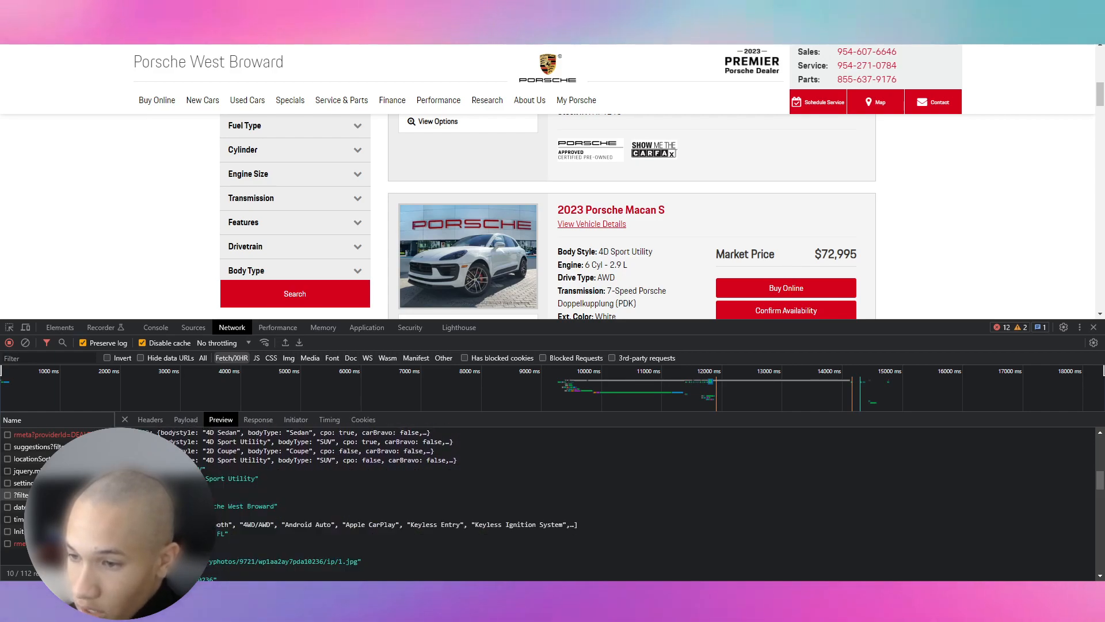
scroll(216, 518, down, 3)
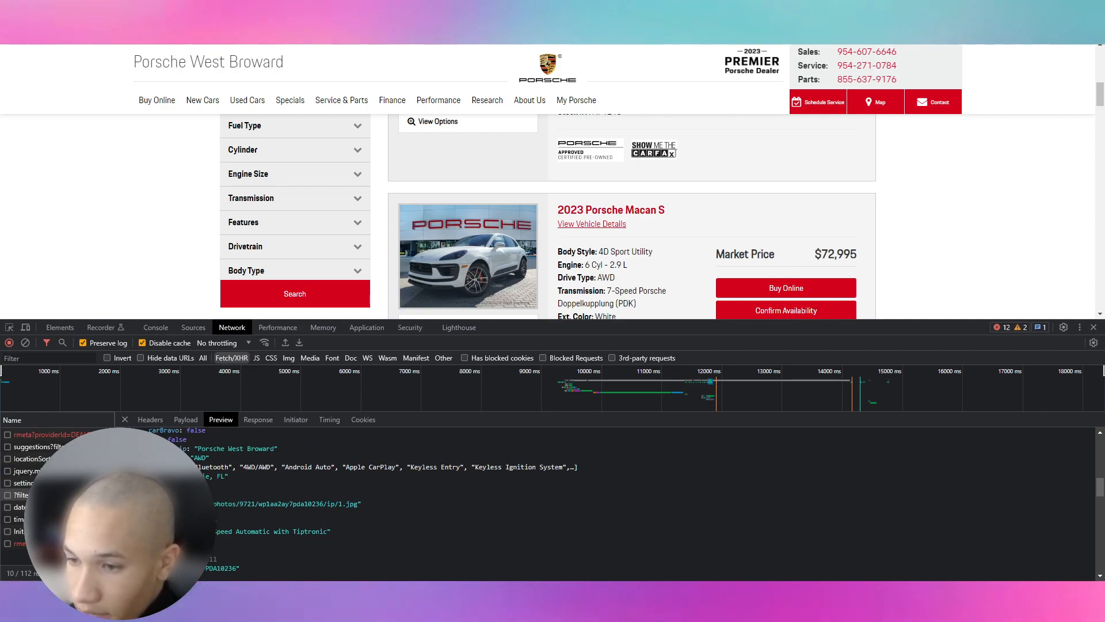
scroll(173, 518, up, 3)
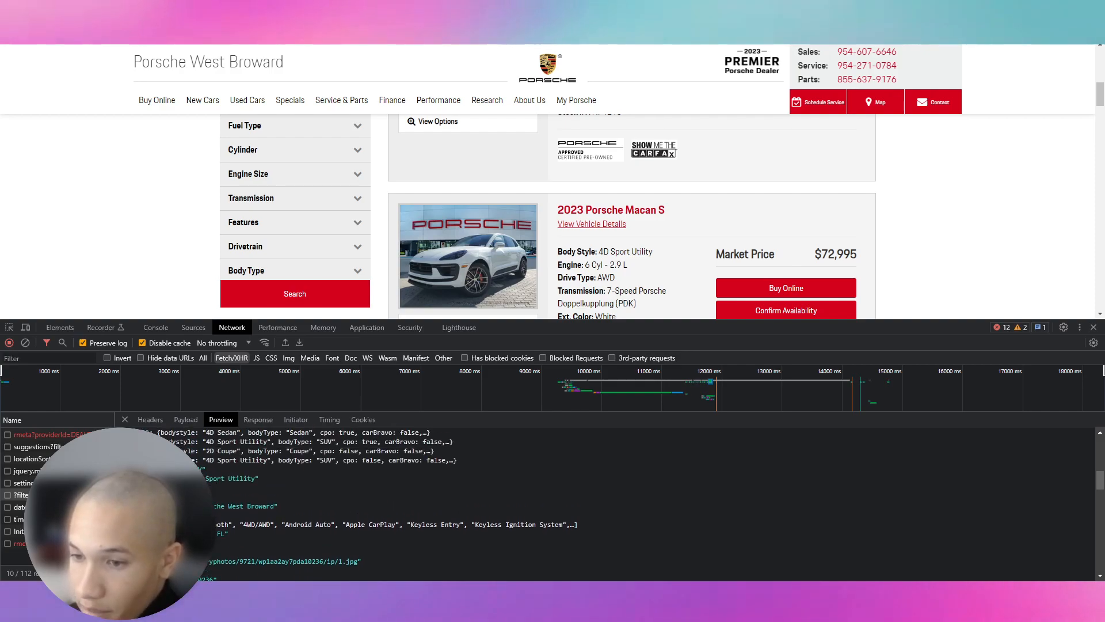
Step: Copy the inventory request URL from the request's Headers
click(192, 423)
click(161, 420)
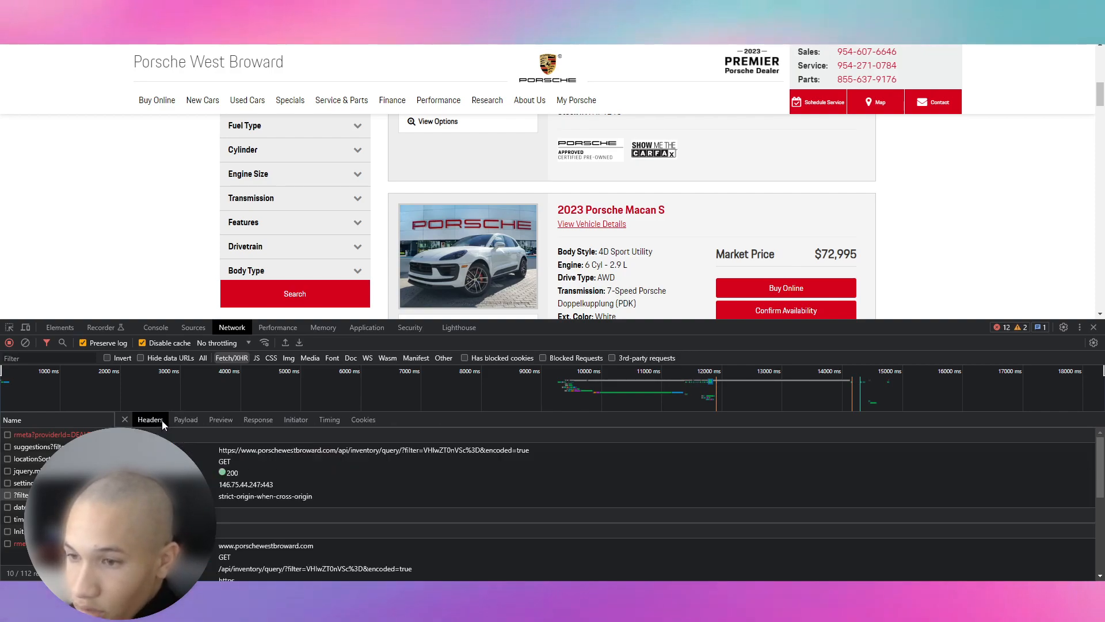
drag(205, 454, 534, 449)
right_click(478, 452)
click(515, 459)
click(220, 464)
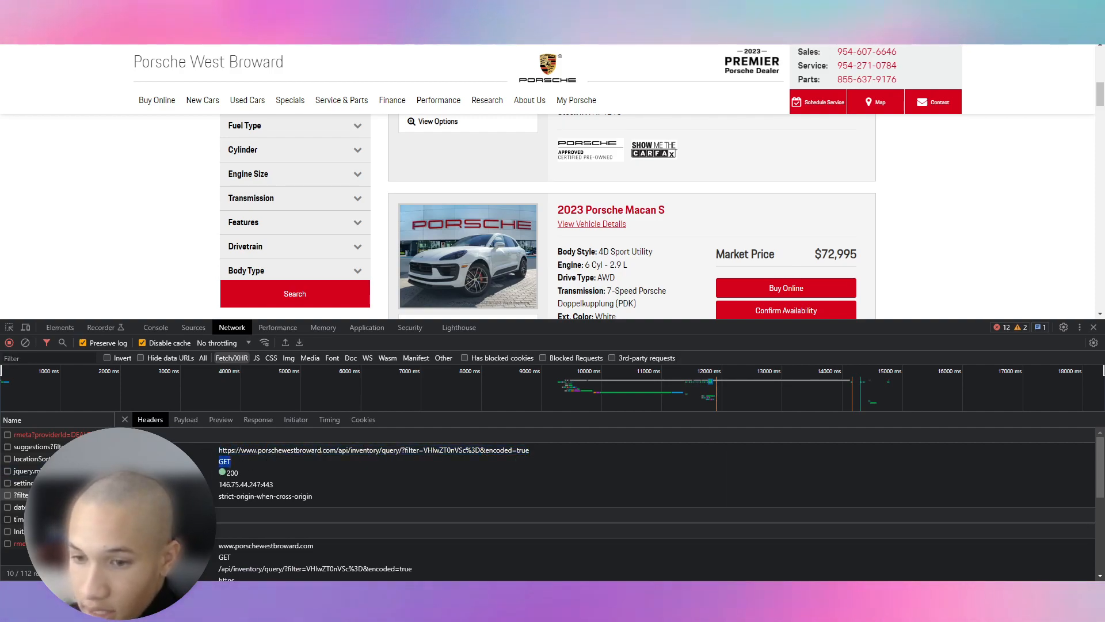
Step: Open the Postman website in a new browser tab
key(ctrl+t)
text(postman)
key(Down)
key(Return)
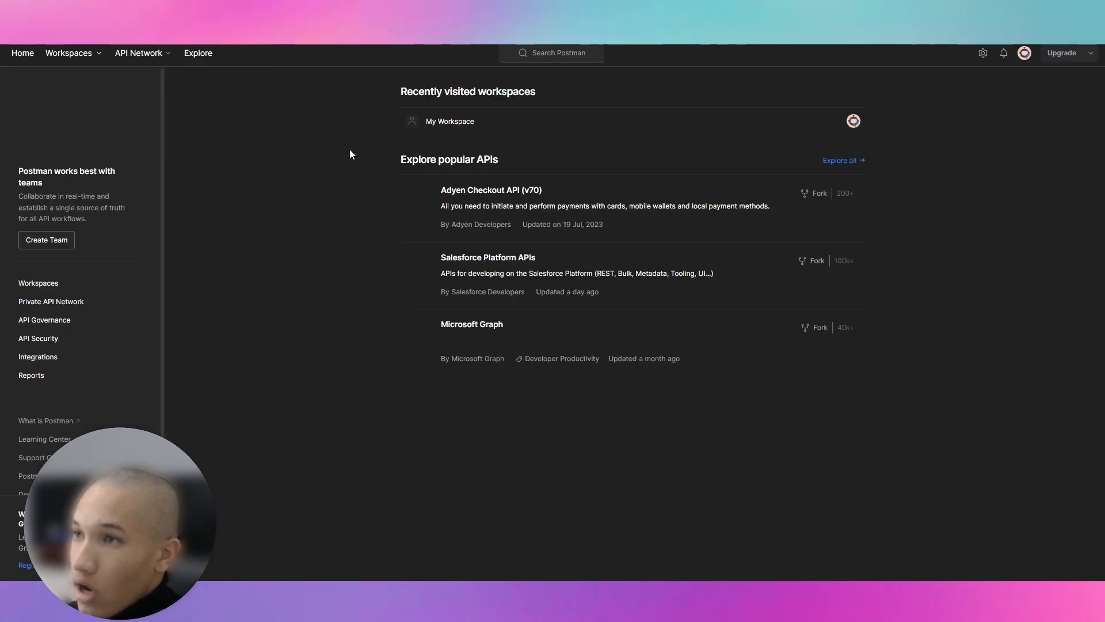
Step: Open My Workspace in Postman
click(88, 53)
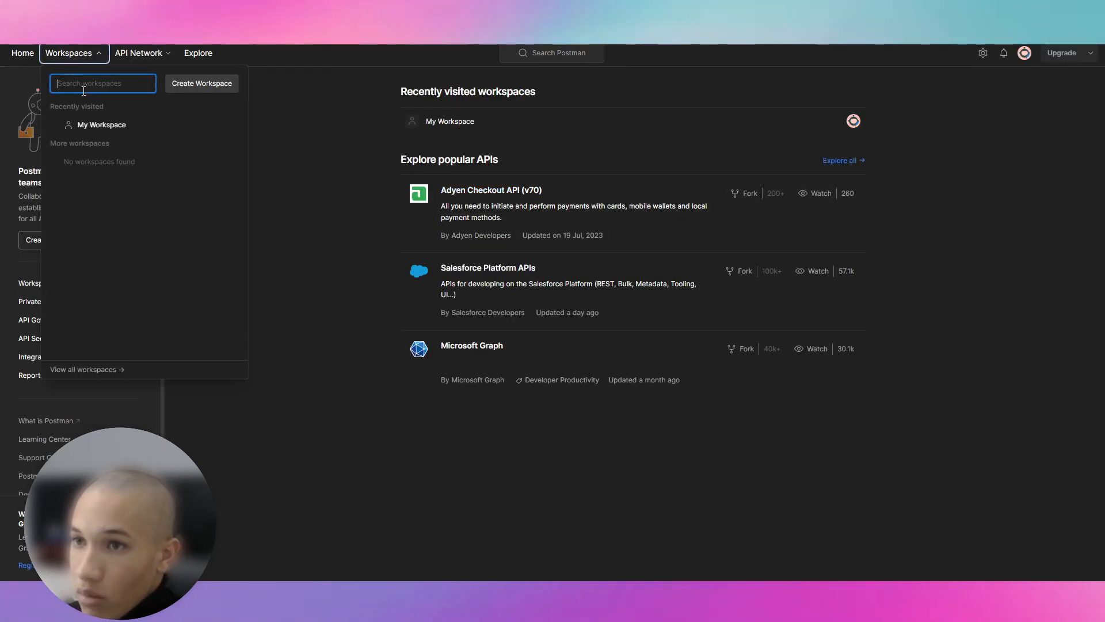
click(279, 113)
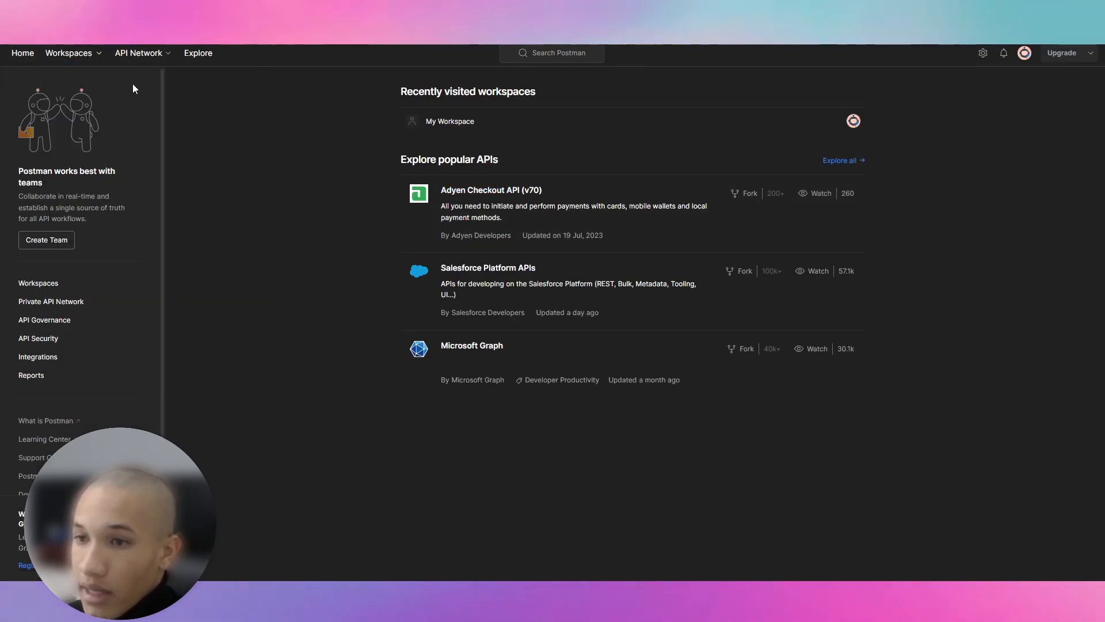
click(87, 58)
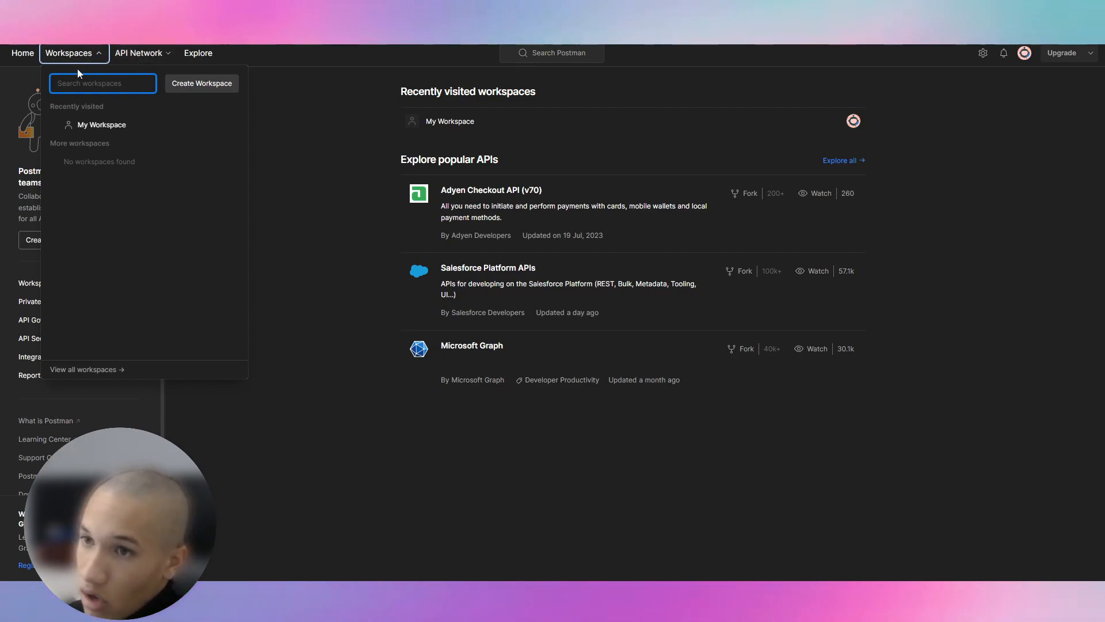
click(159, 59)
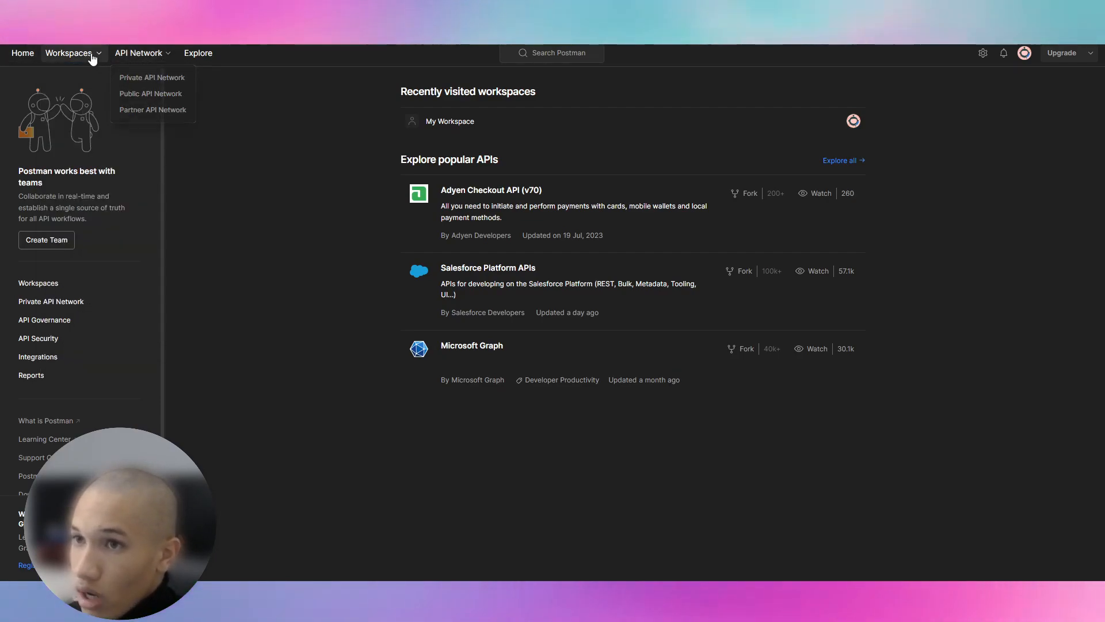
click(92, 59)
click(109, 132)
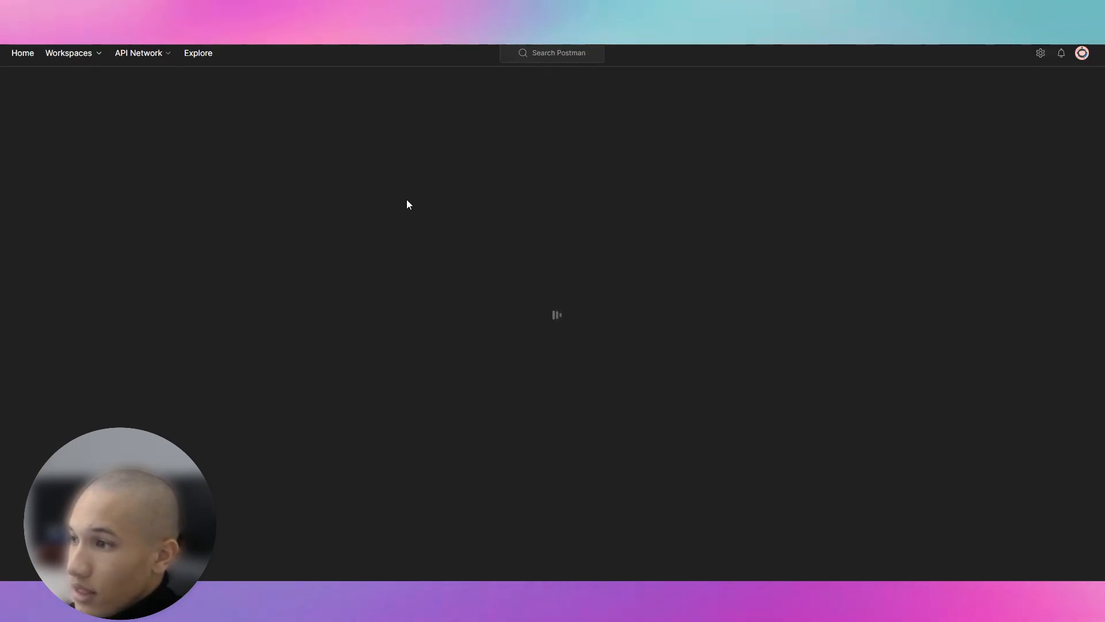
Step: Send a GET request to the pasted inventory URL and review the 200 OK JSON
click(175, 82)
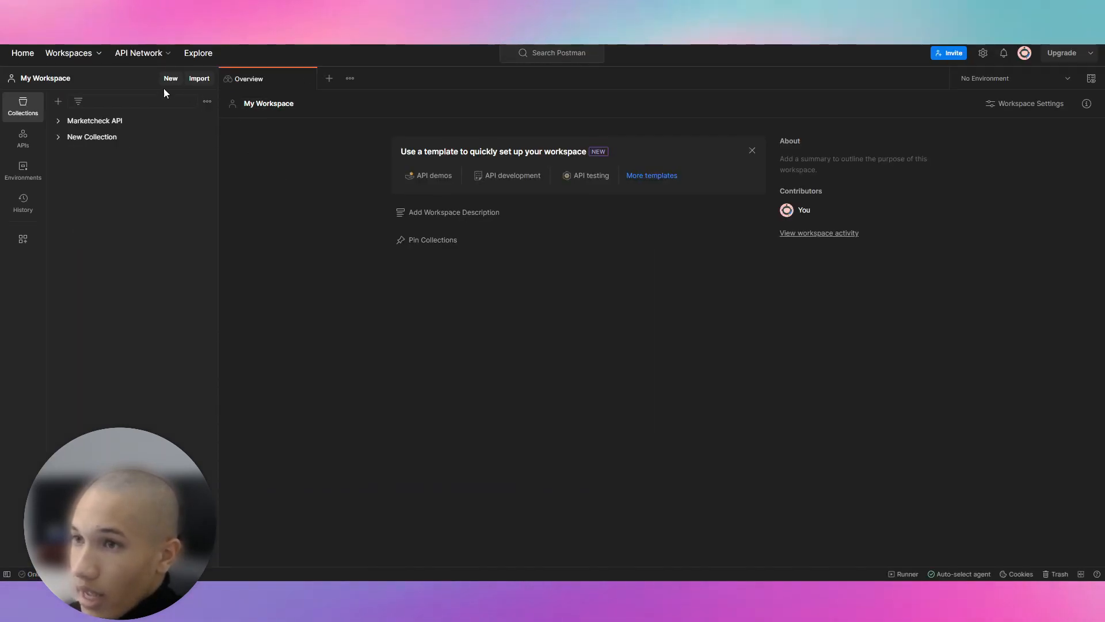
click(350, 210)
click(328, 79)
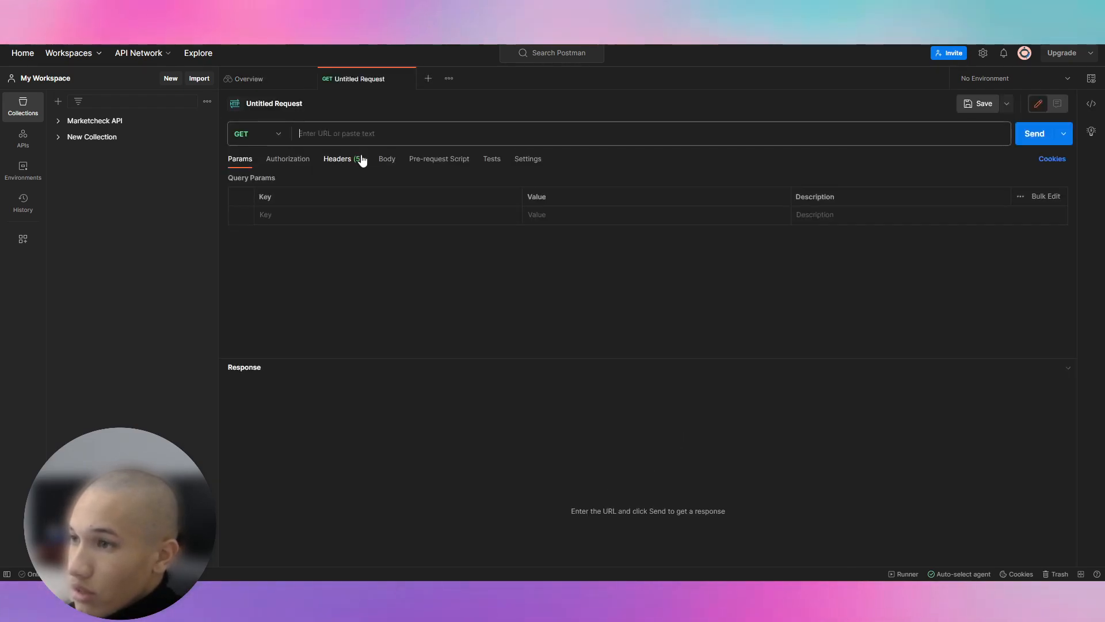
right_click(341, 135)
click(412, 218)
key(Return)
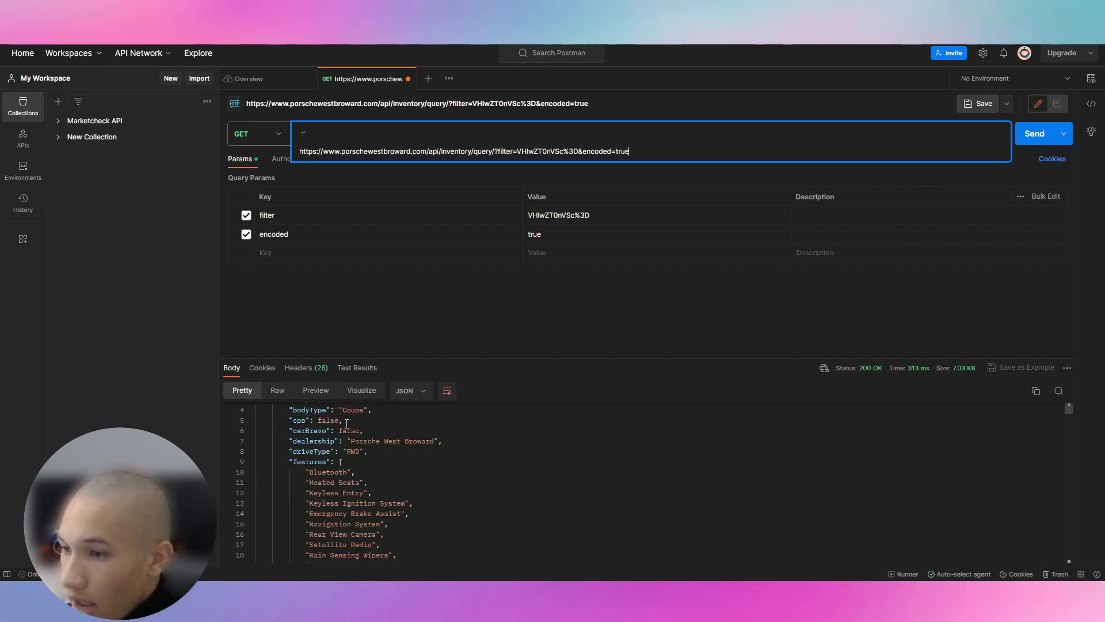
scroll(373, 451, down, 5)
scroll(374, 451, up, 5)
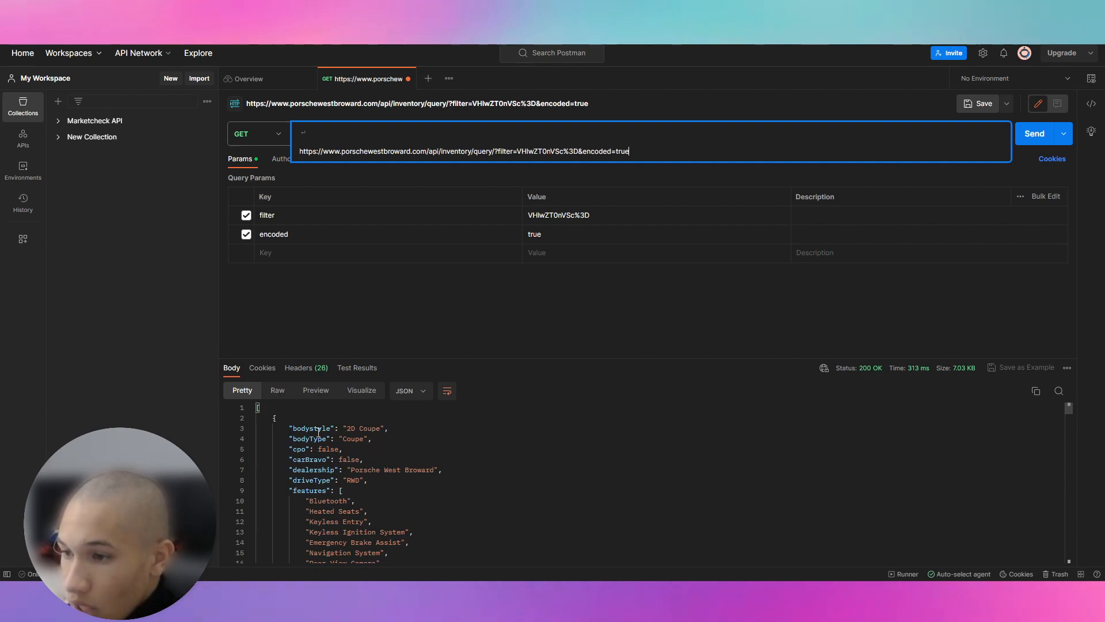
scroll(288, 451, down, 5)
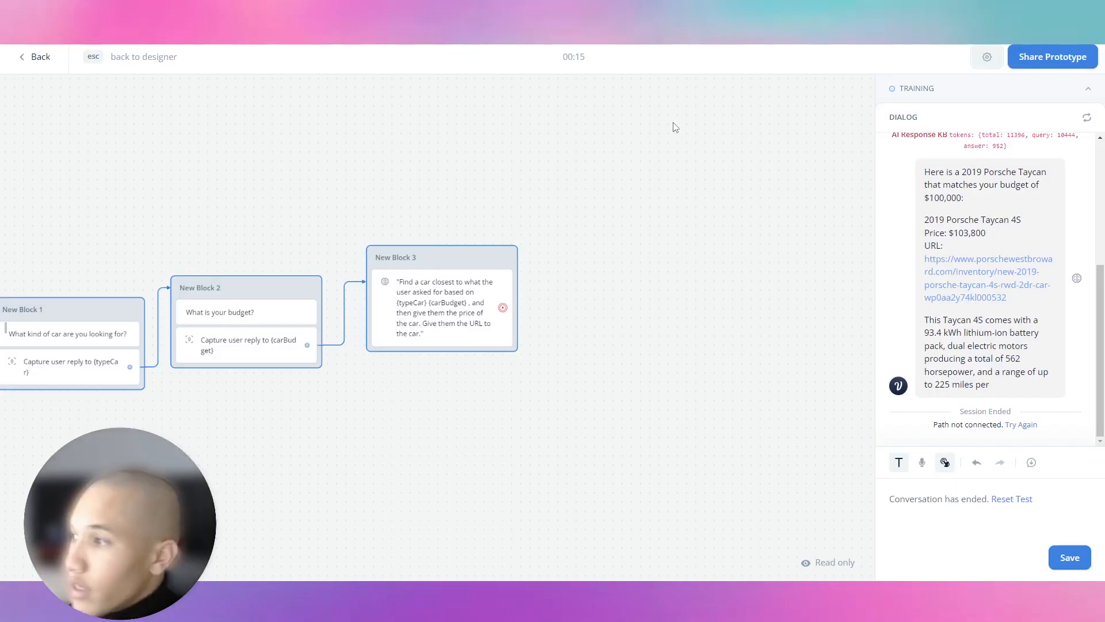
Step: Add an API step as New Block 4 with the inventory query URL as its GET URL
click(43, 68)
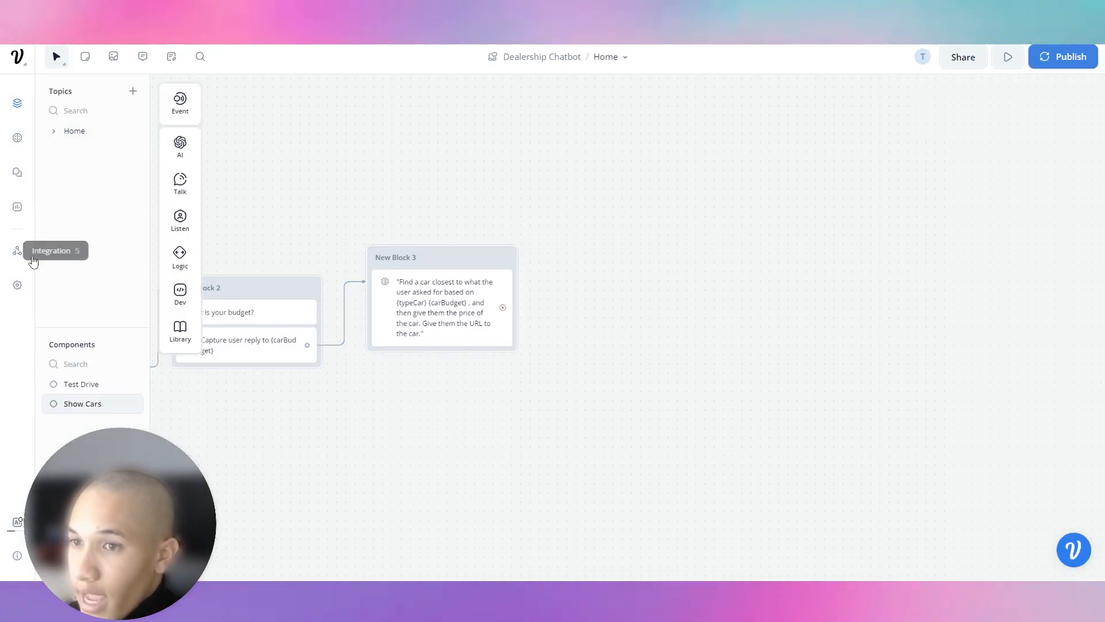
mouse_move(180, 293)
drag(231, 290, 673, 212)
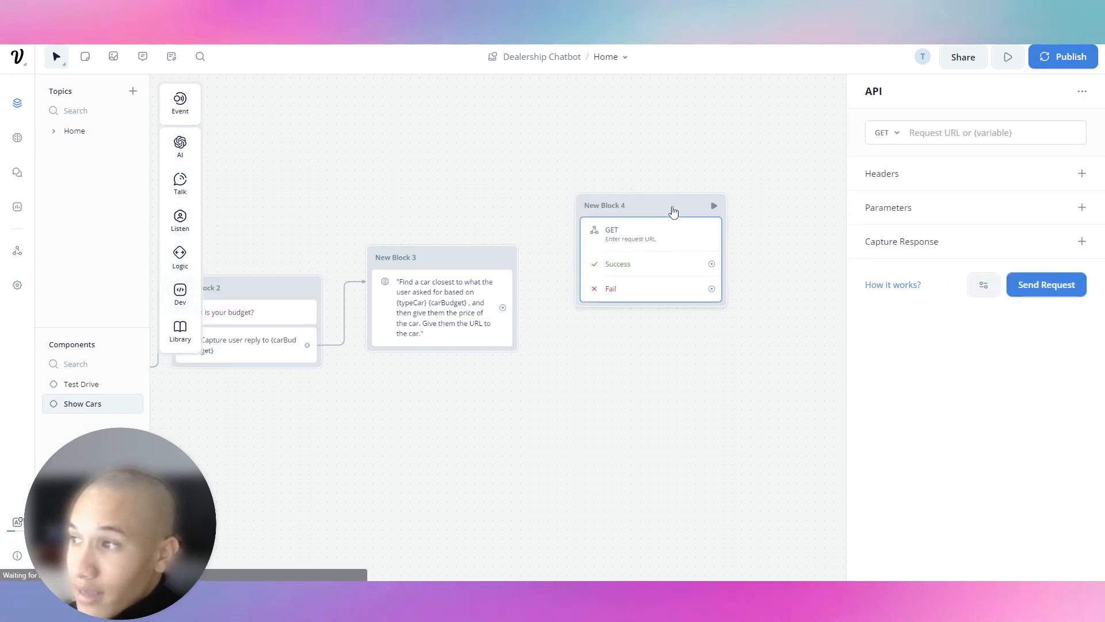
click(970, 134)
right_click(917, 134)
click(970, 223)
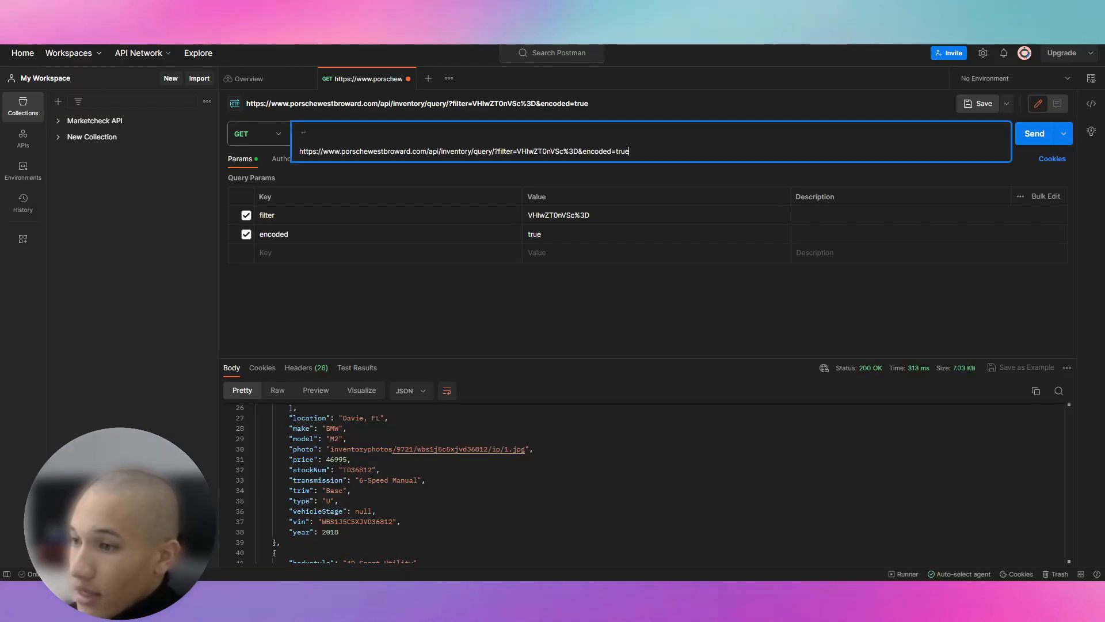
scroll(450, 434, down, 5)
scroll(451, 433, down, 3)
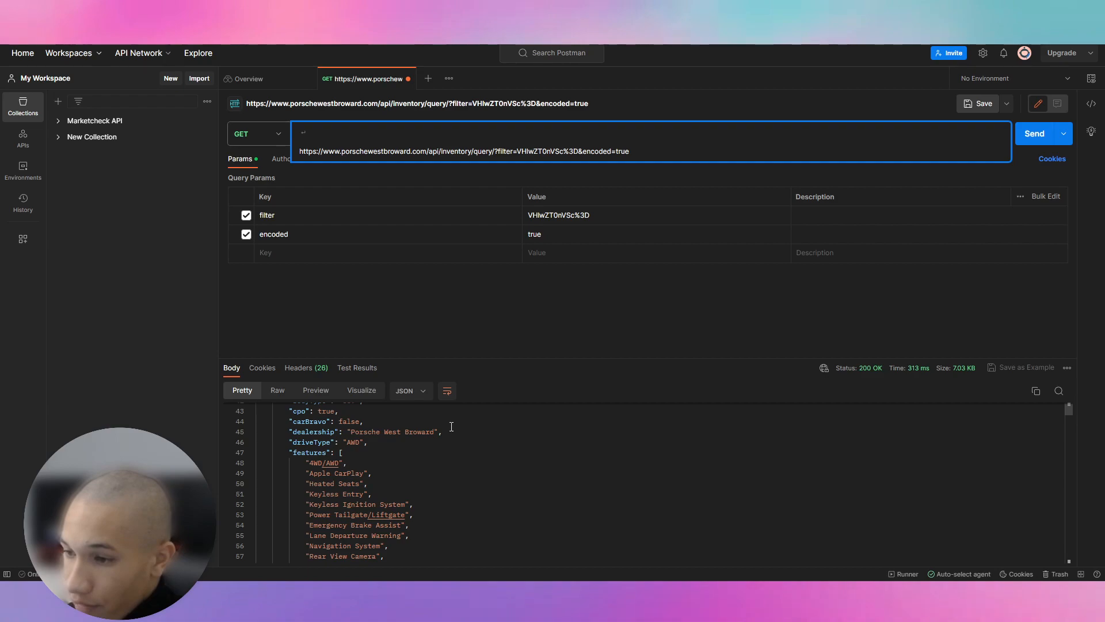
scroll(452, 421, up, 15)
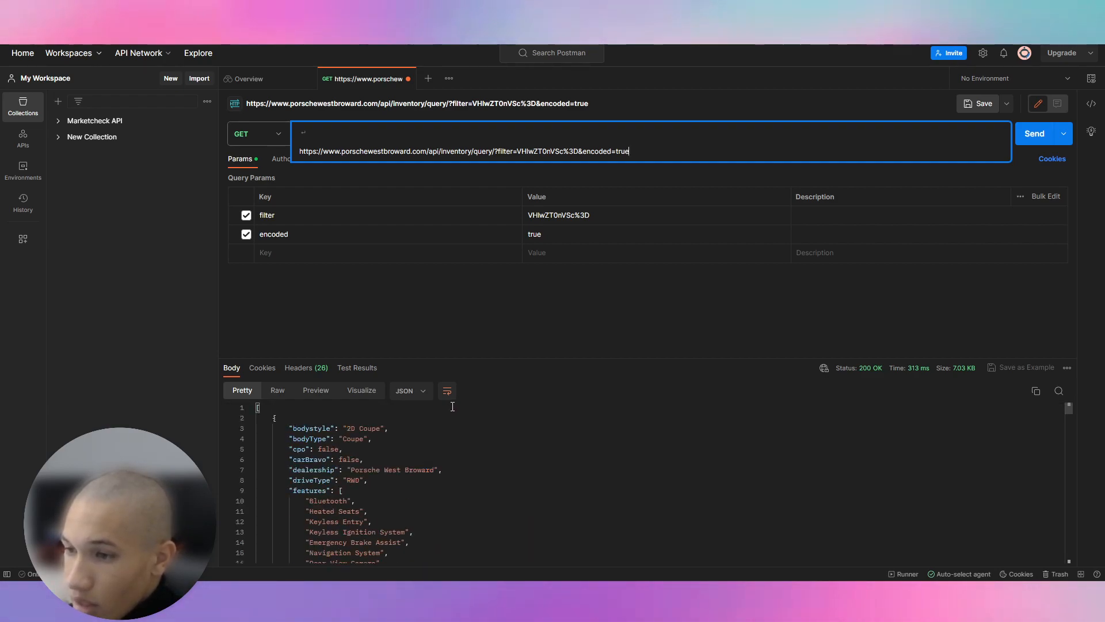
click(278, 391)
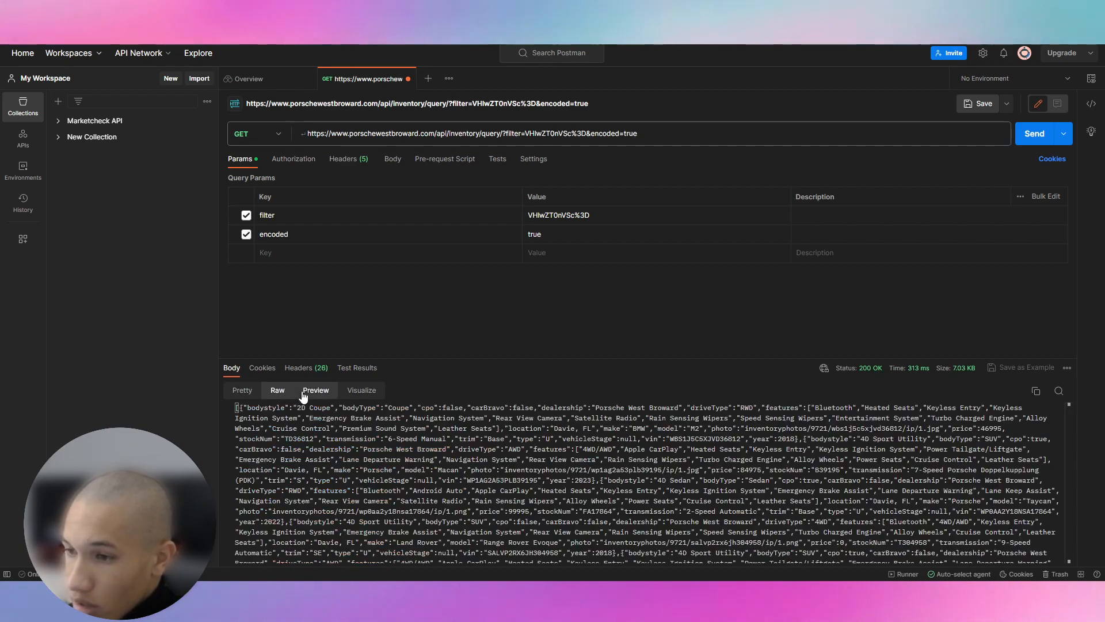
click(303, 393)
click(243, 390)
scroll(378, 438, down, 2)
scroll(378, 437, down, 15)
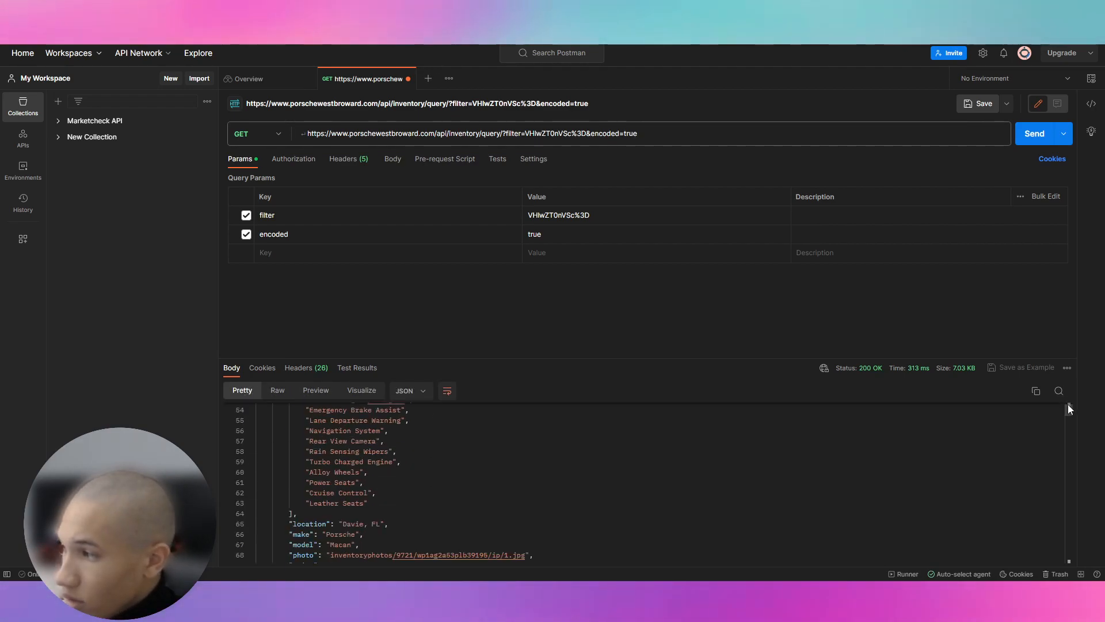
scroll(1071, 410, down, 20)
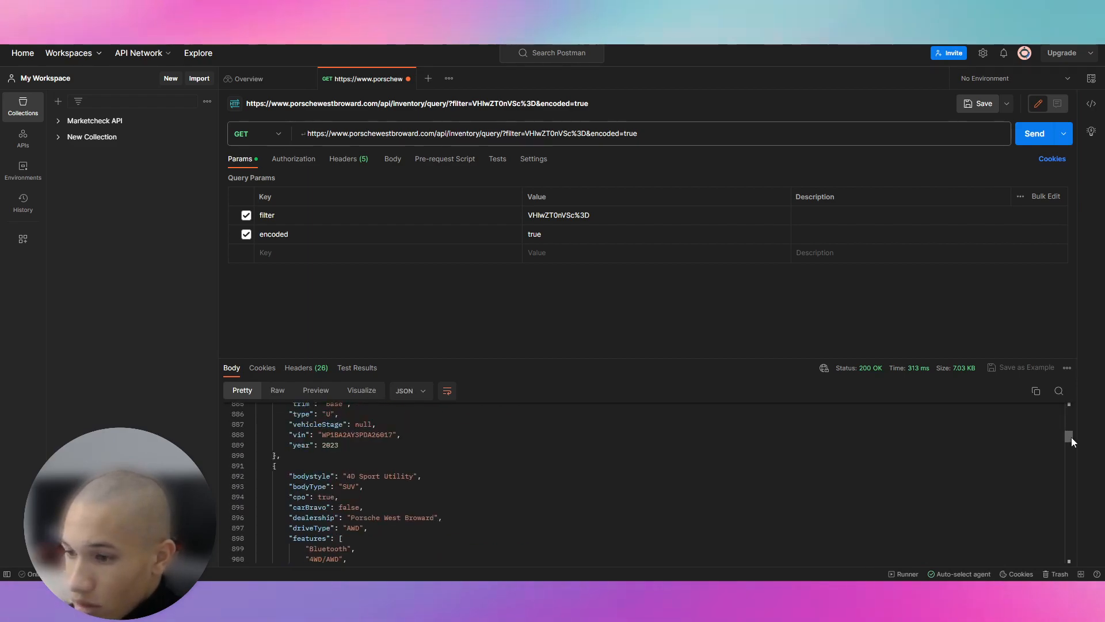
drag(1072, 415, 1068, 404)
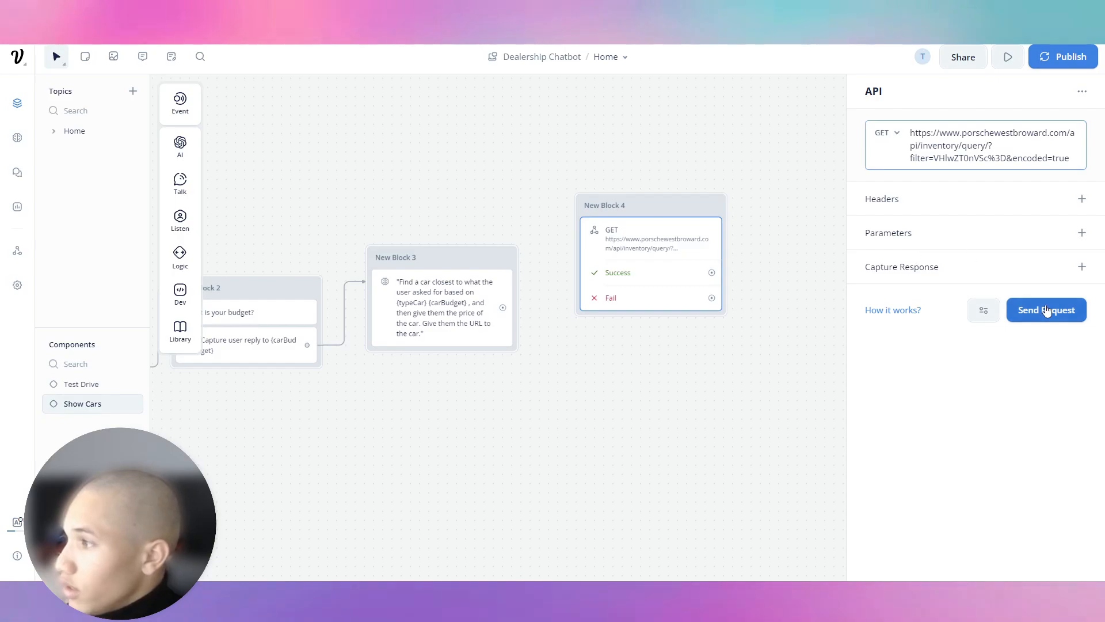
Step: Test the inventory GET request and connect the budget block to New Block 4
click(1046, 310)
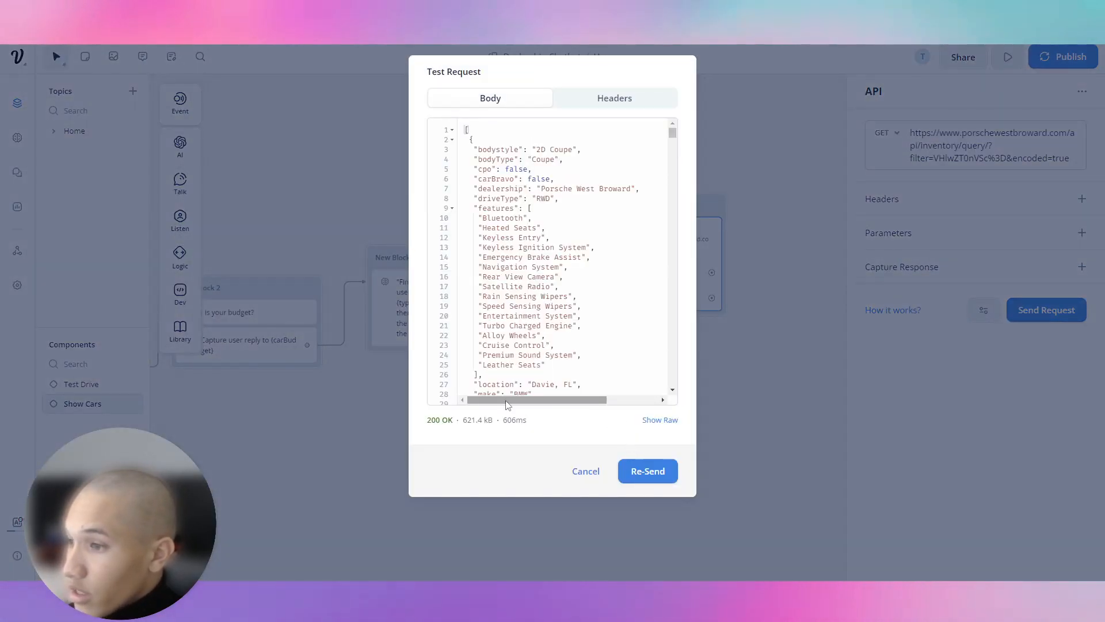
click(600, 483)
drag(679, 202, 779, 194)
drag(515, 273, 690, 307)
click(493, 313)
click(474, 289)
drag(306, 344, 555, 194)
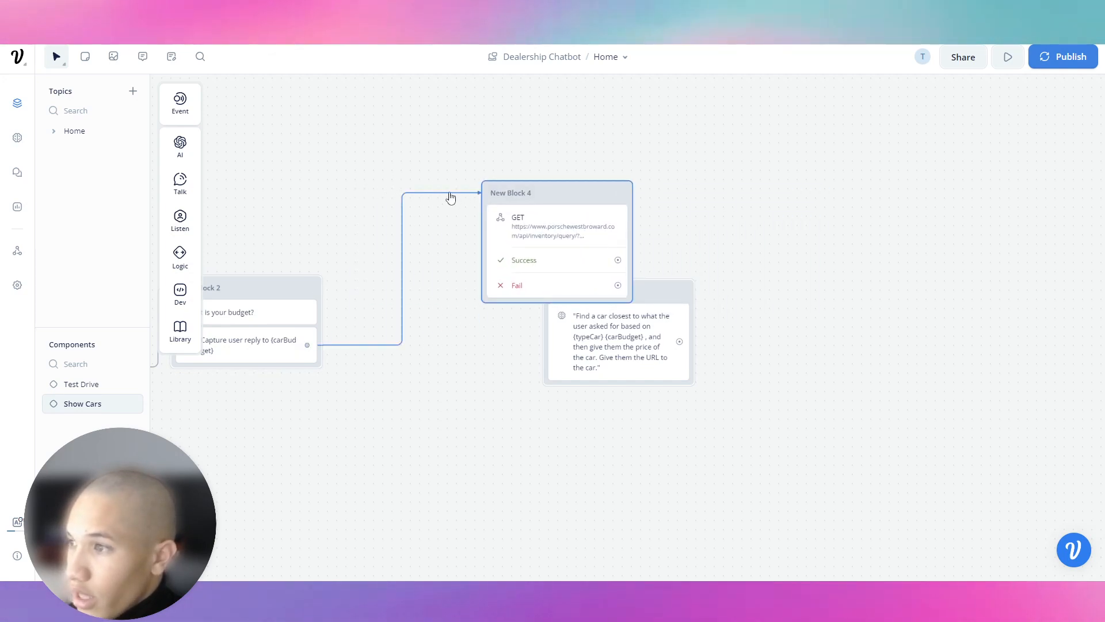
click(551, 200)
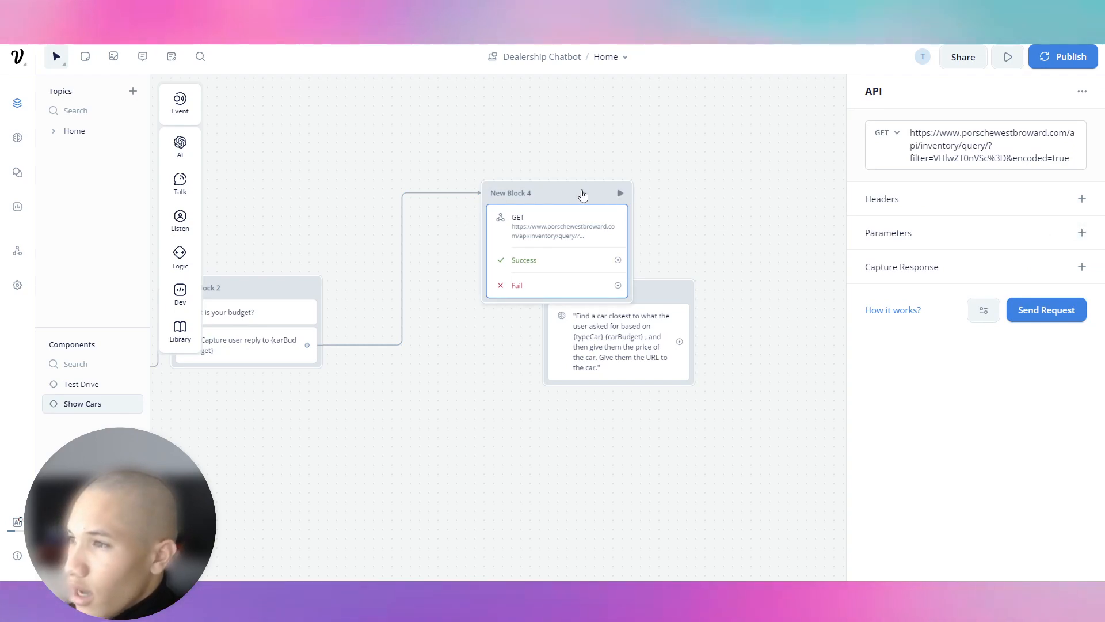
drag(578, 192, 610, 190)
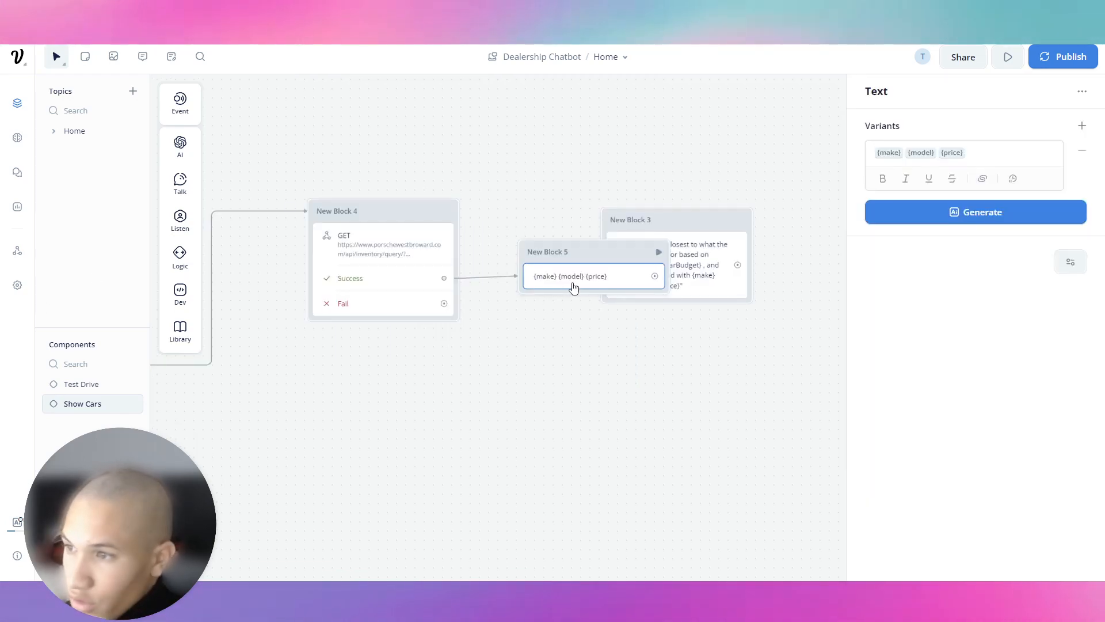
Step: Delete New Block 5, the extra {make} {model} {price} text block
click(572, 232)
click(546, 266)
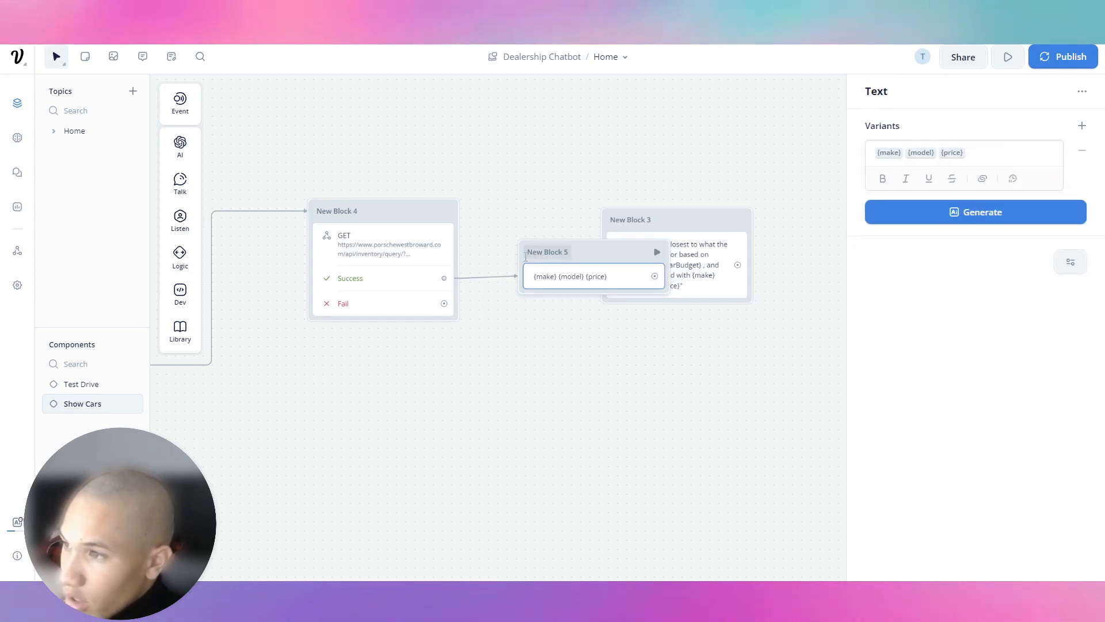
right_click(523, 254)
click(523, 254)
right_click(523, 254)
click(546, 462)
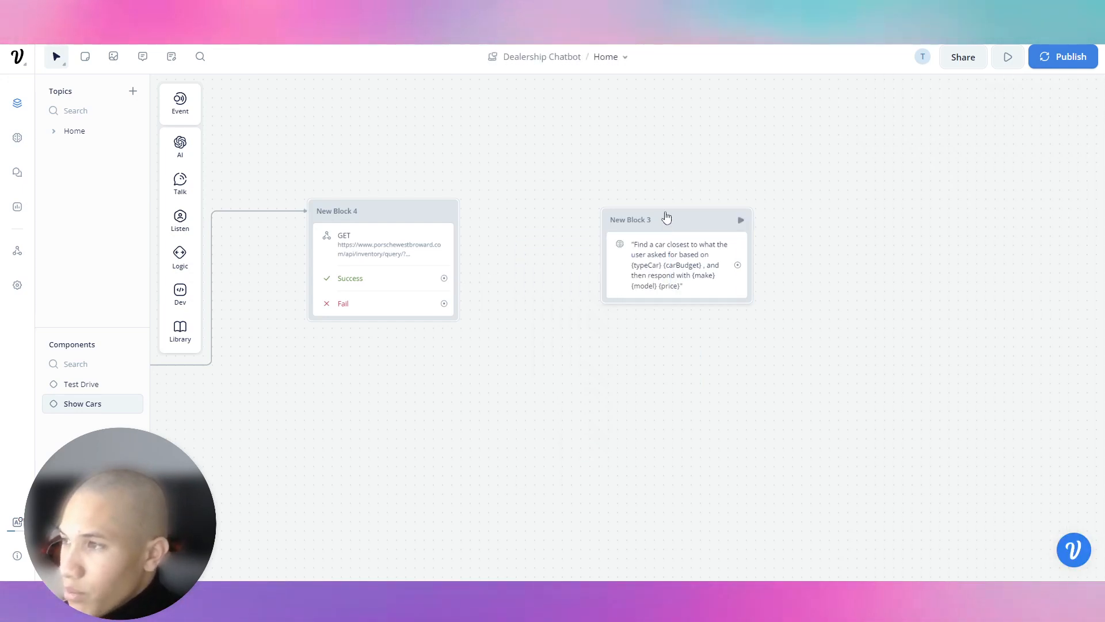
Step: Open the bookmarked tutorial video in a new tab, pause it, and return to Voiceflow
click(763, 35)
right_click(778, 48)
click(785, 55)
key(ctrl+Tab)
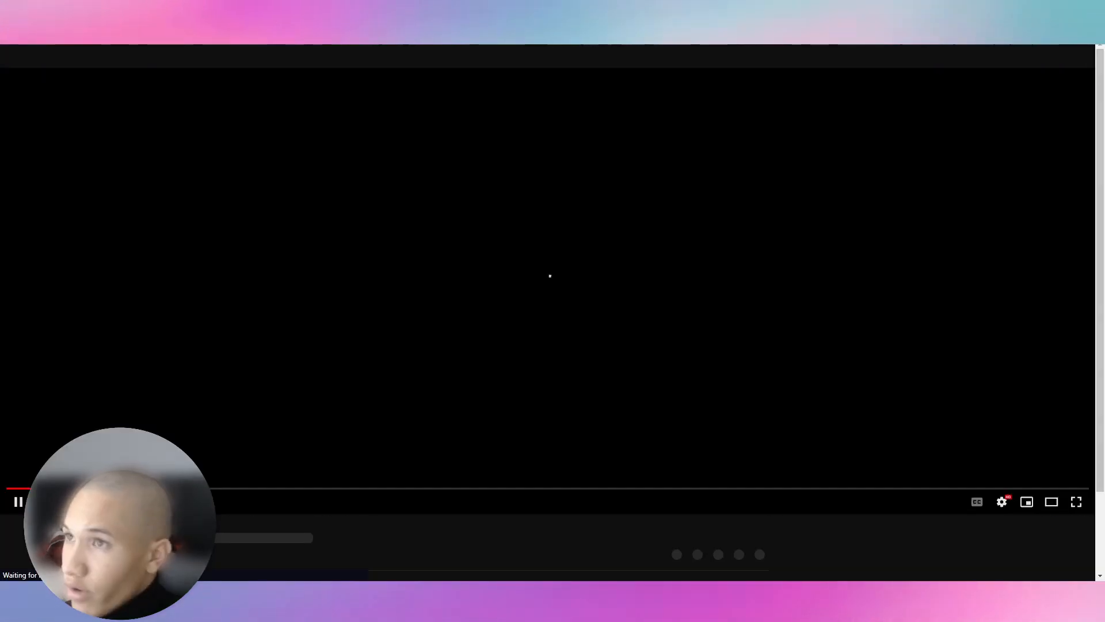
click(423, 271)
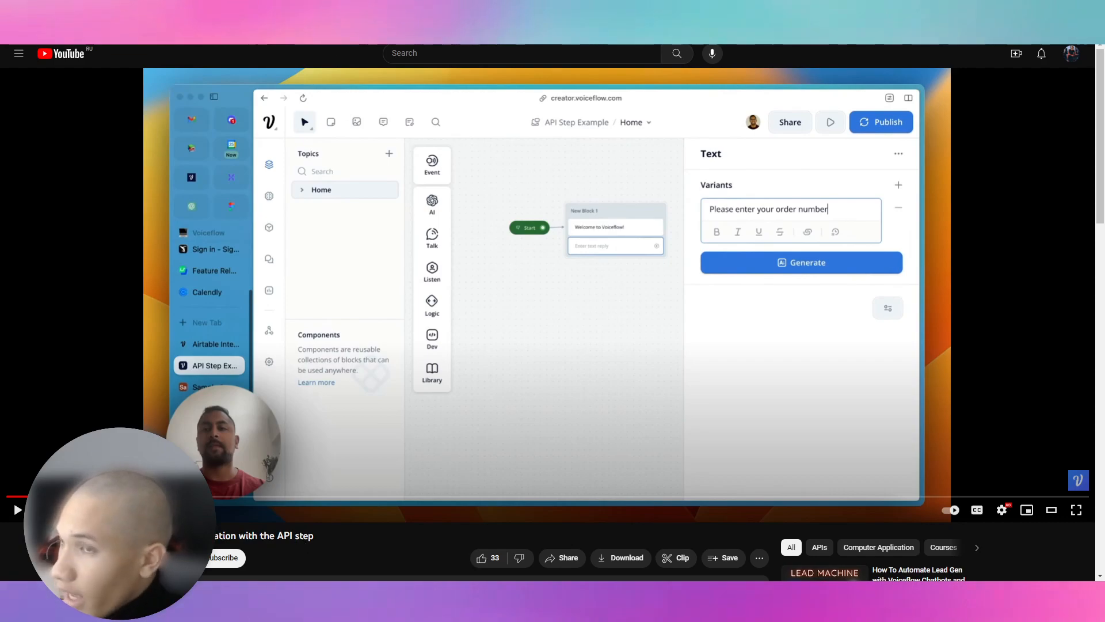
key(ctrl+shift+Tab)
drag(391, 123, 489, 119)
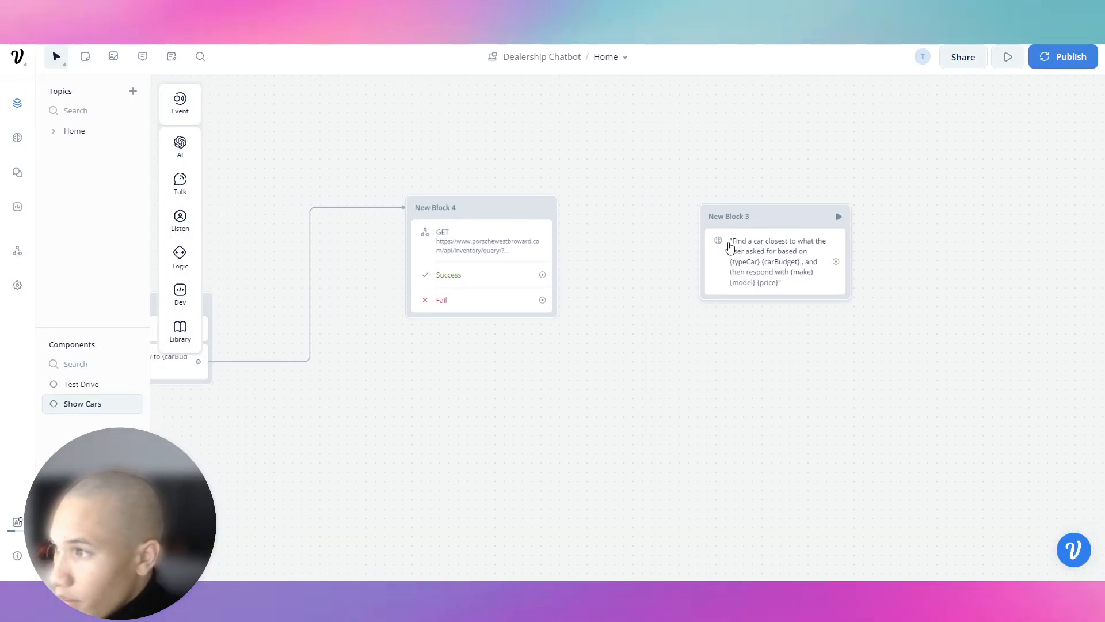
Step: Delete New Block 4 and connect the budget block directly to New Block 3
drag(764, 223, 628, 210)
right_click(628, 208)
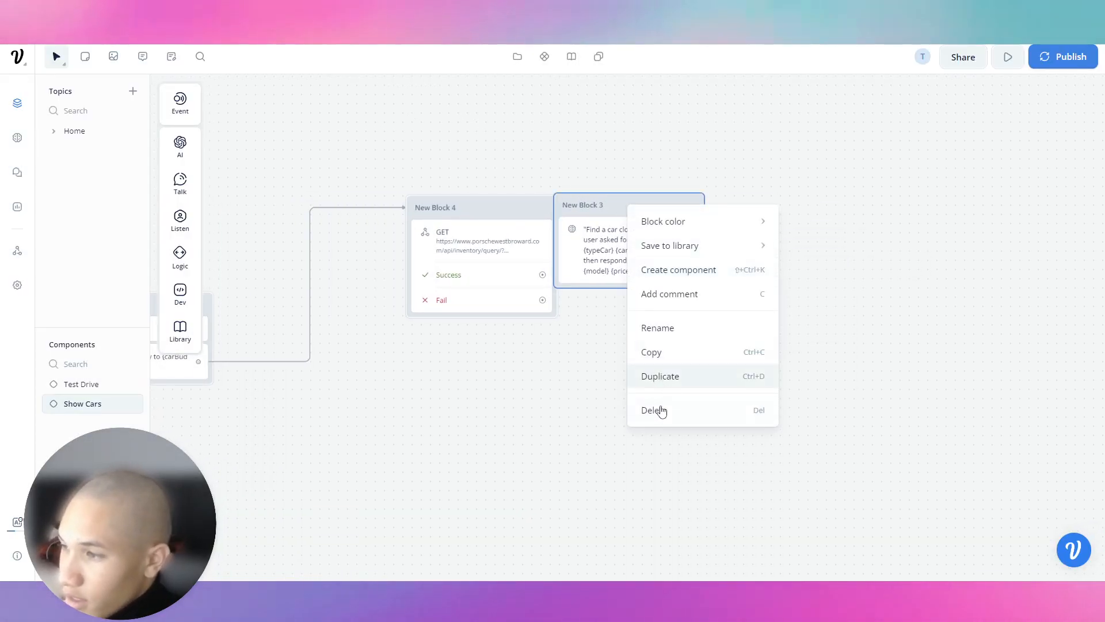
click(558, 370)
right_click(529, 211)
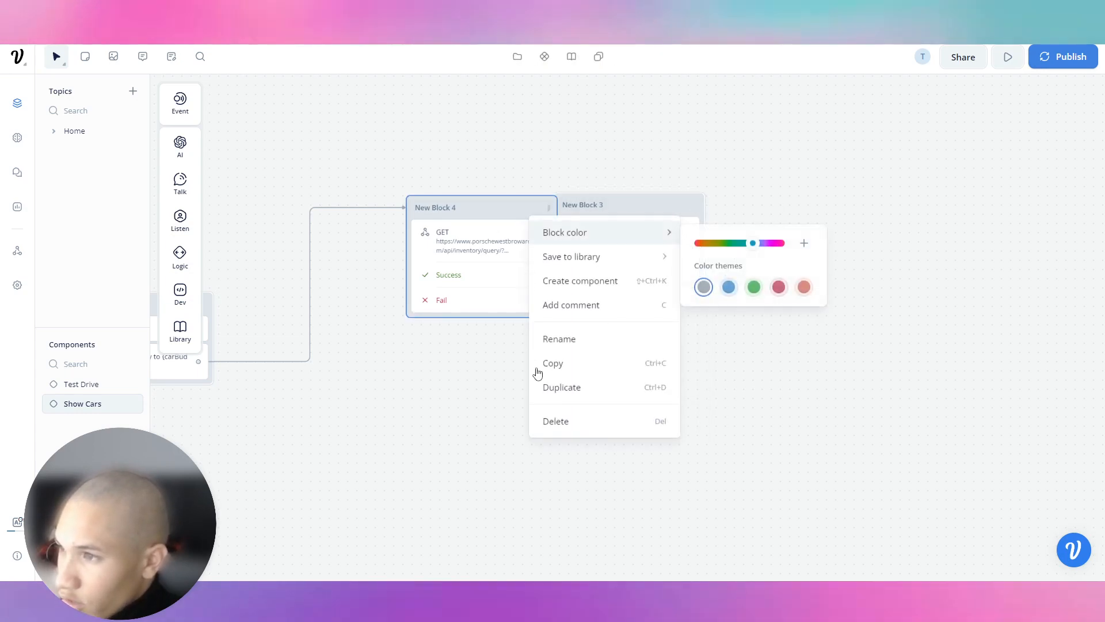
click(556, 410)
drag(455, 191, 494, 175)
drag(608, 213, 263, 282)
drag(237, 345, 249, 265)
drag(250, 327, 419, 347)
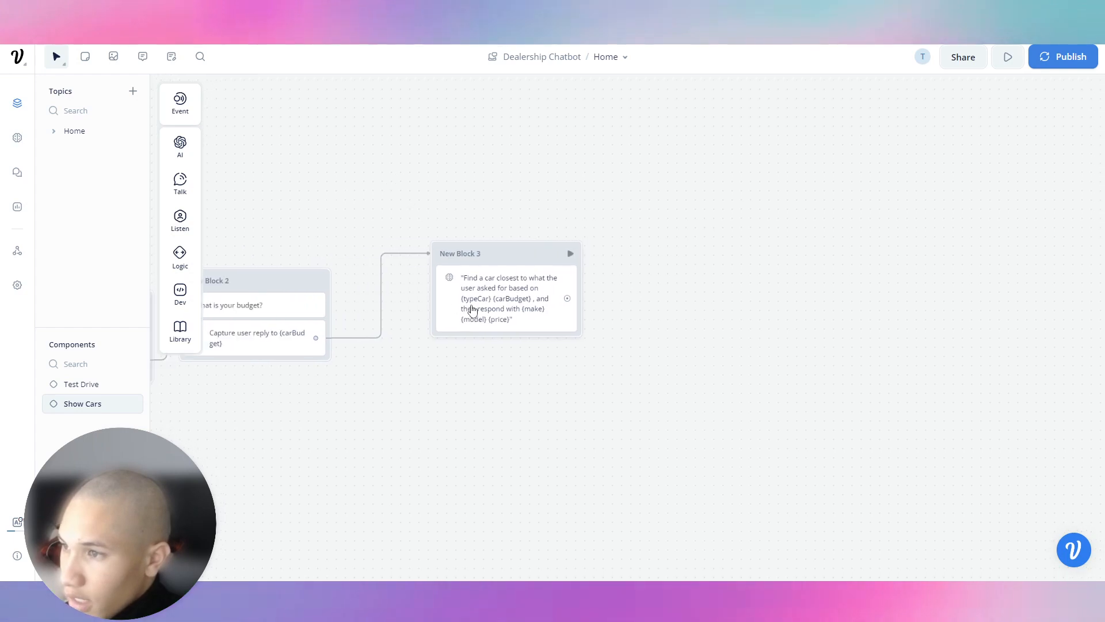
Step: Change New Block 3's AI prompt to give them the URL to the car they want
click(471, 311)
key(BackSpace)
key(BackSpace)
key(BackSpace)
key(BackSpace)
key(BackSpace)
key(BackSpace)
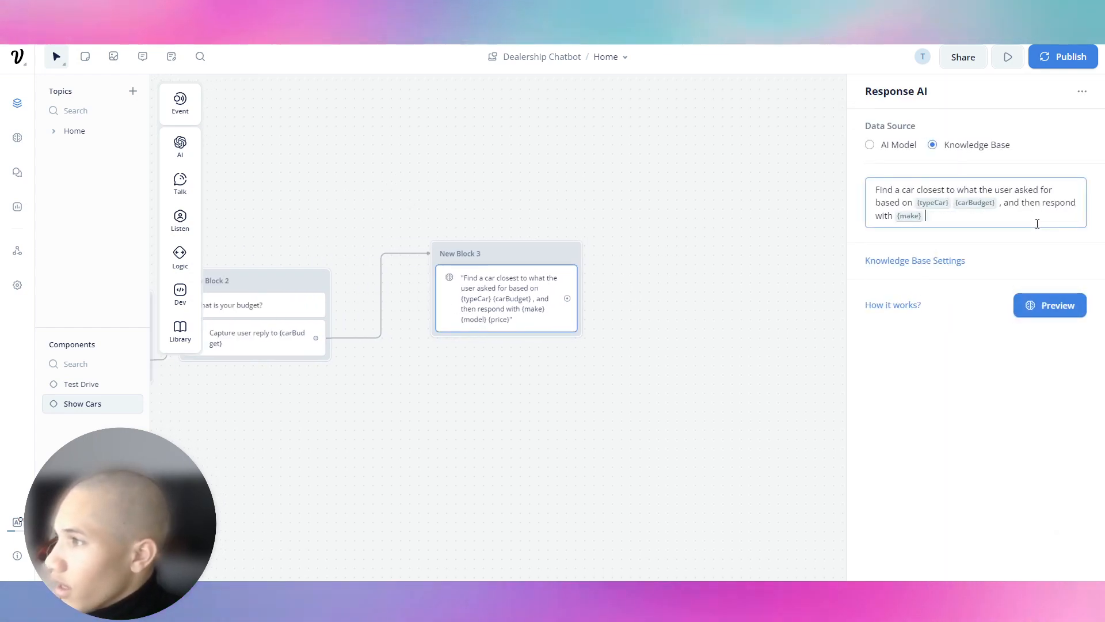
key(BackSpace)
key(BackSpace)
key(BackSpace)
key(BackSpace)
key(BackSpace)
key(BackSpace)
key(BackSpace)
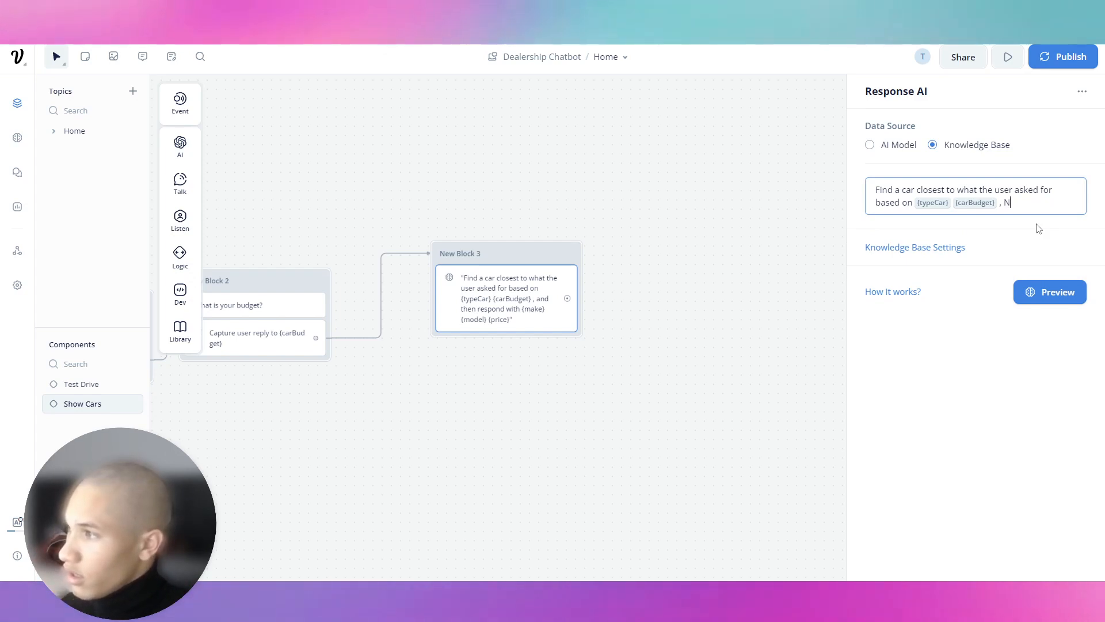
text(e them)
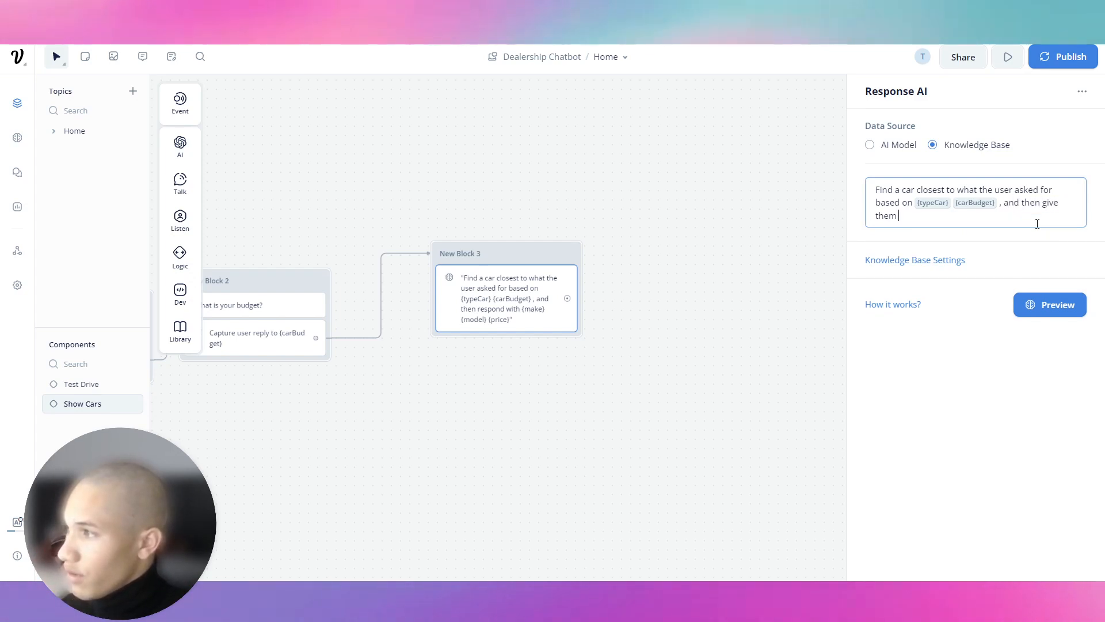
text( the URL to the car they)
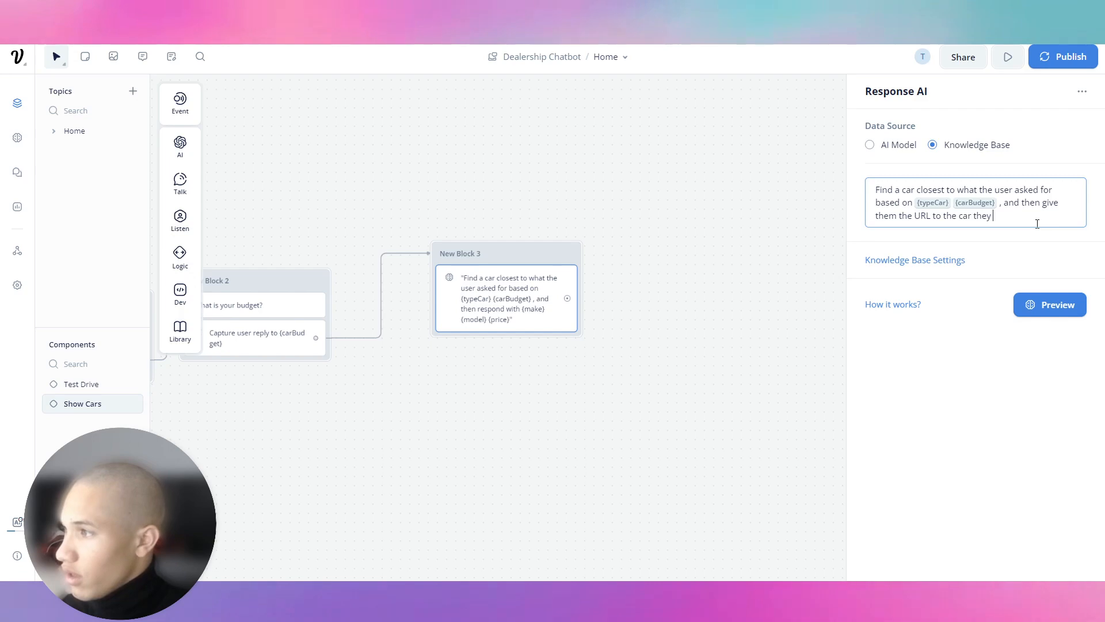
text( want.)
click(634, 152)
drag(418, 217, 1020, 203)
drag(811, 201, 573, 207)
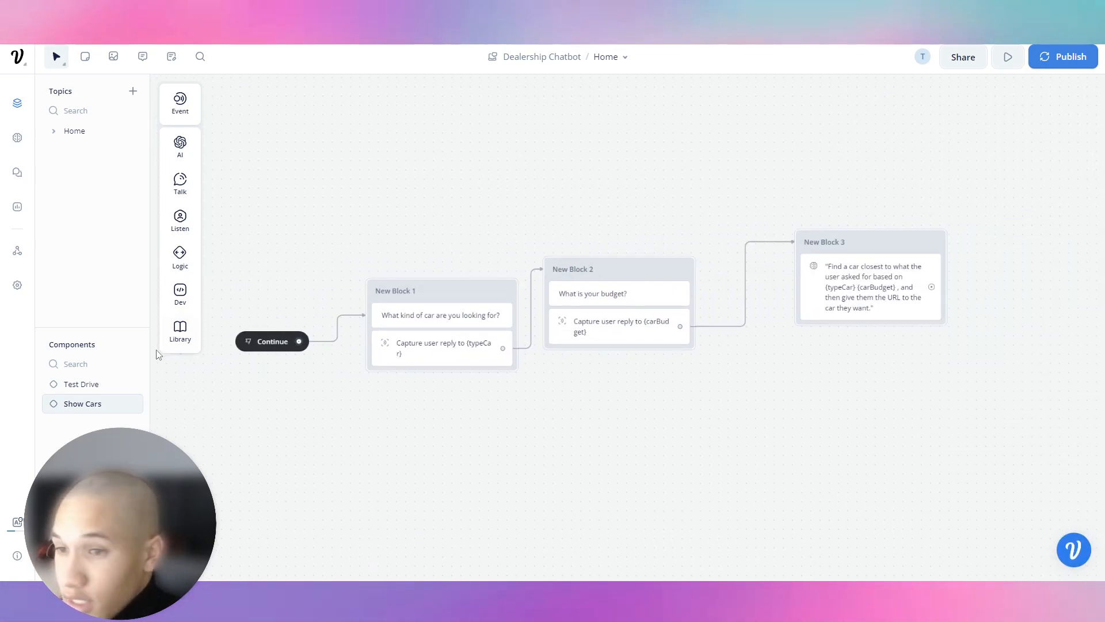
Step: Open the Home topic's flow from the component list
click(101, 384)
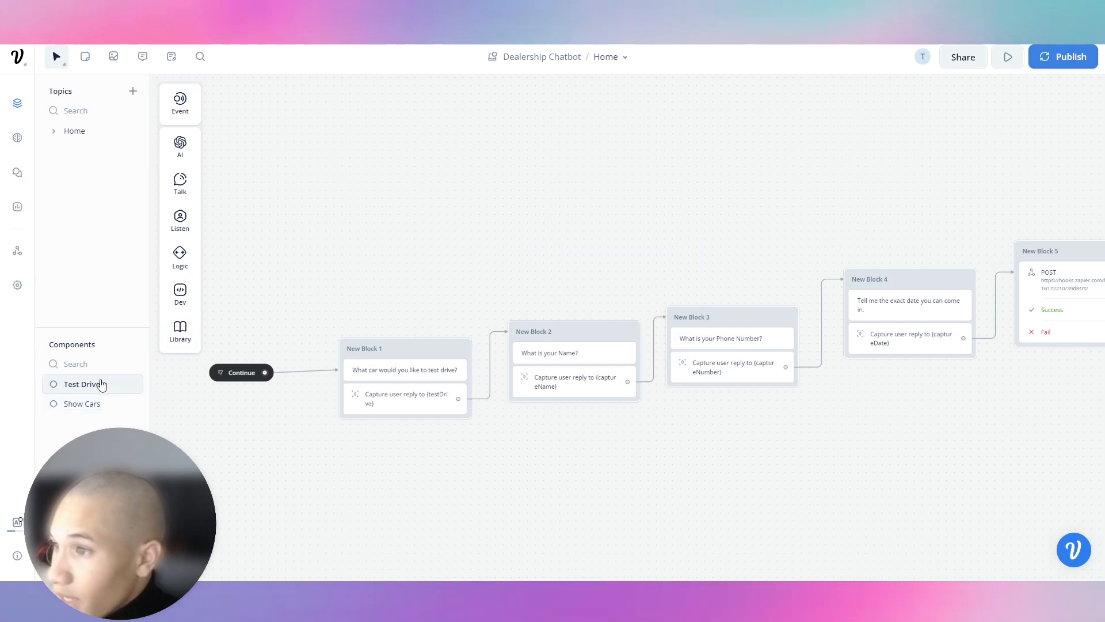
click(78, 132)
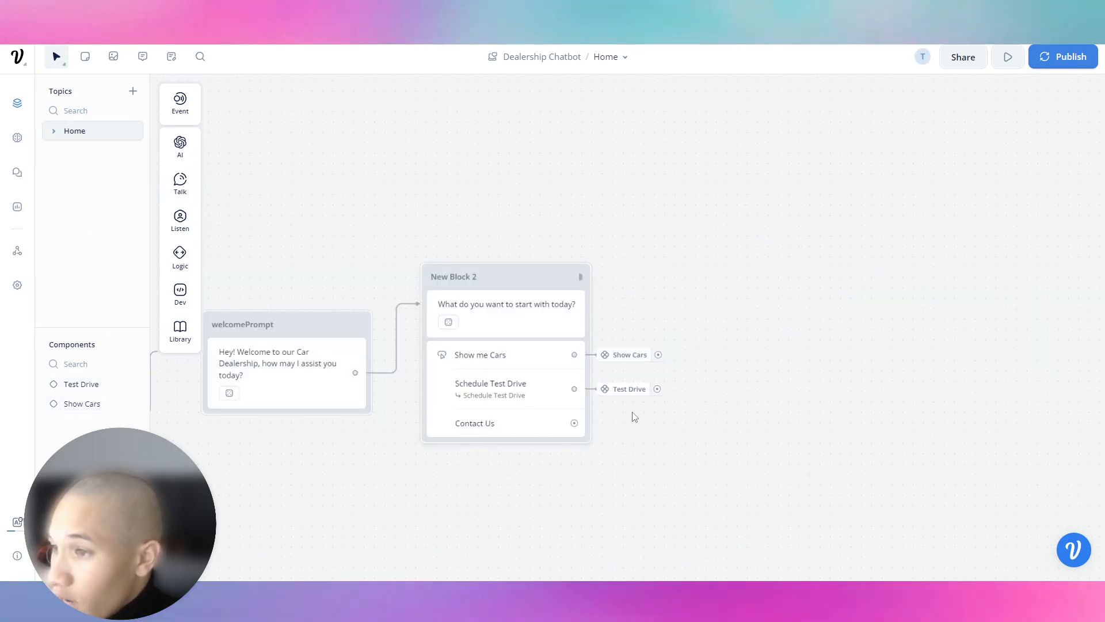
drag(669, 418, 719, 423)
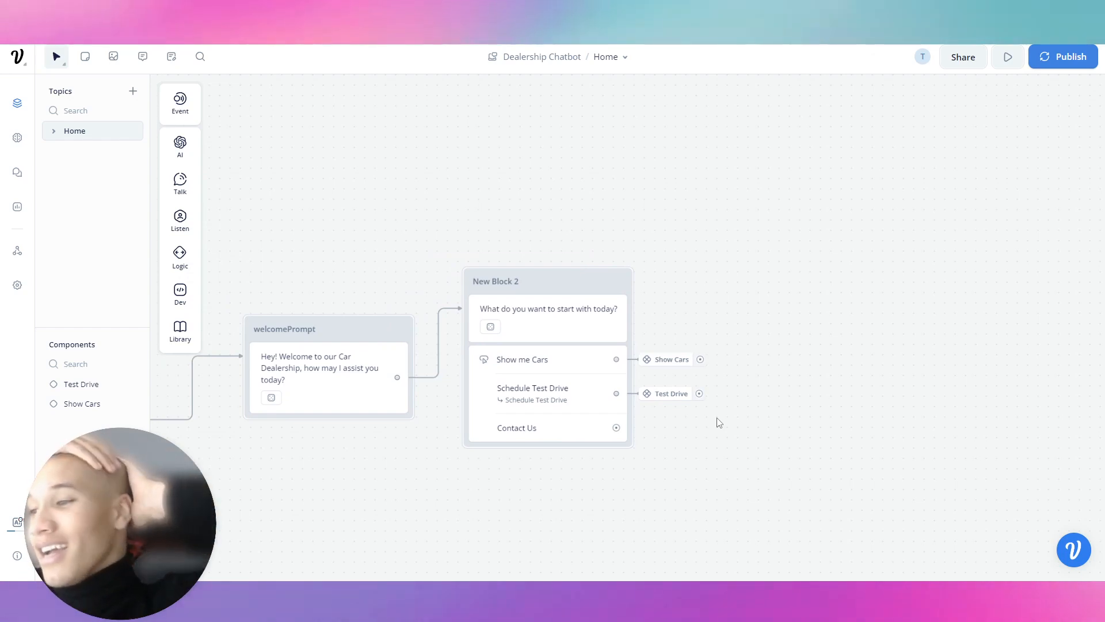
Step: Run a prototype test asking 'Why should I buy from you' and read the dealership reasons
click(1008, 57)
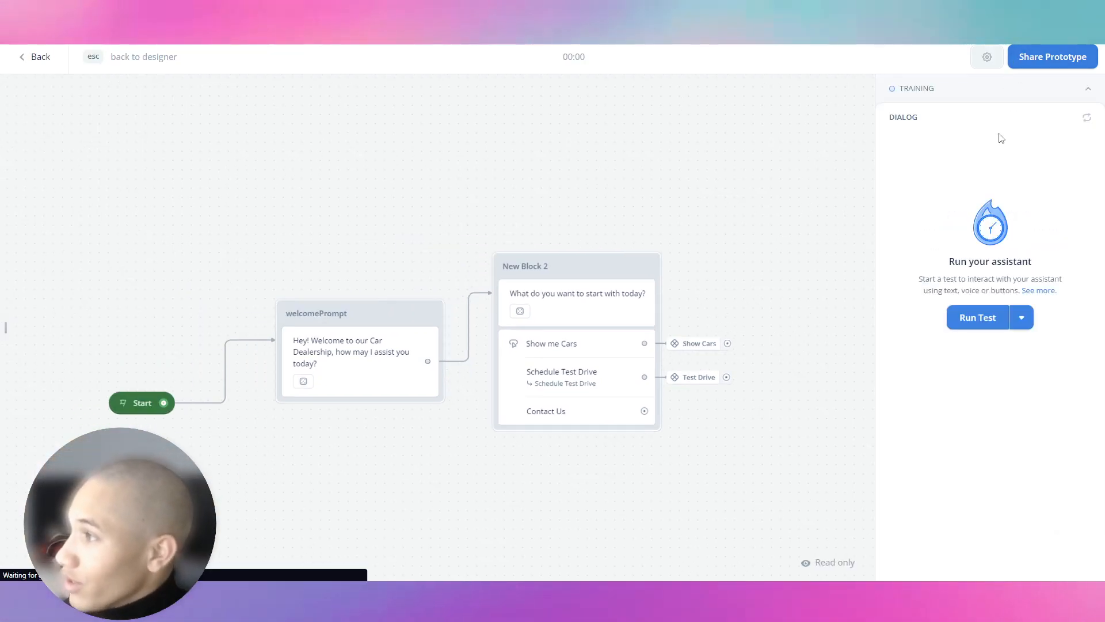
click(1004, 103)
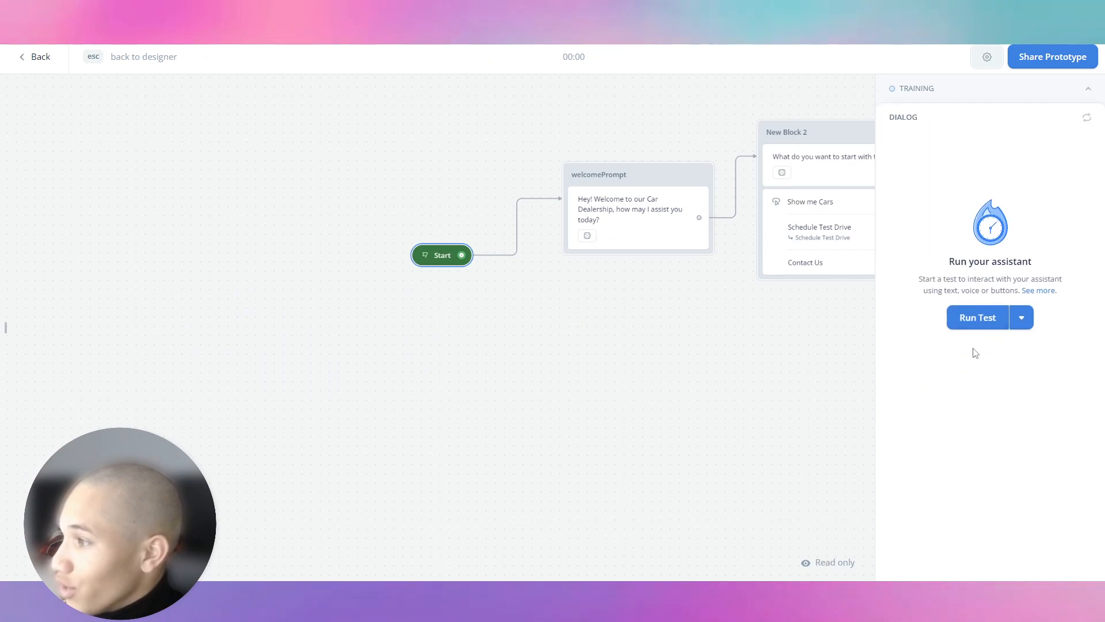
click(978, 318)
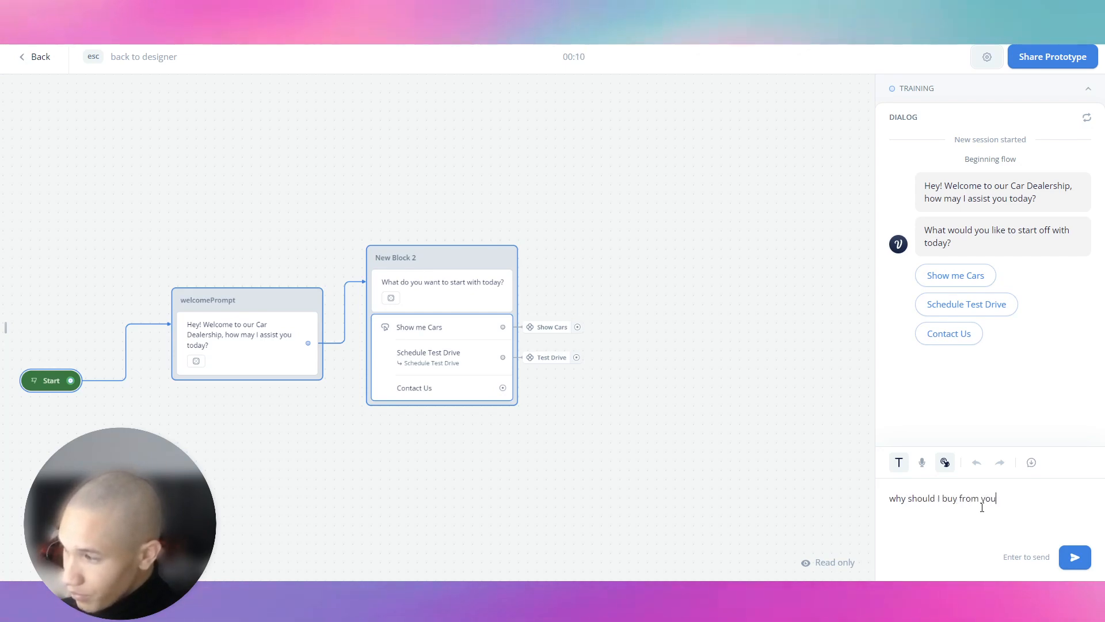
key(Return)
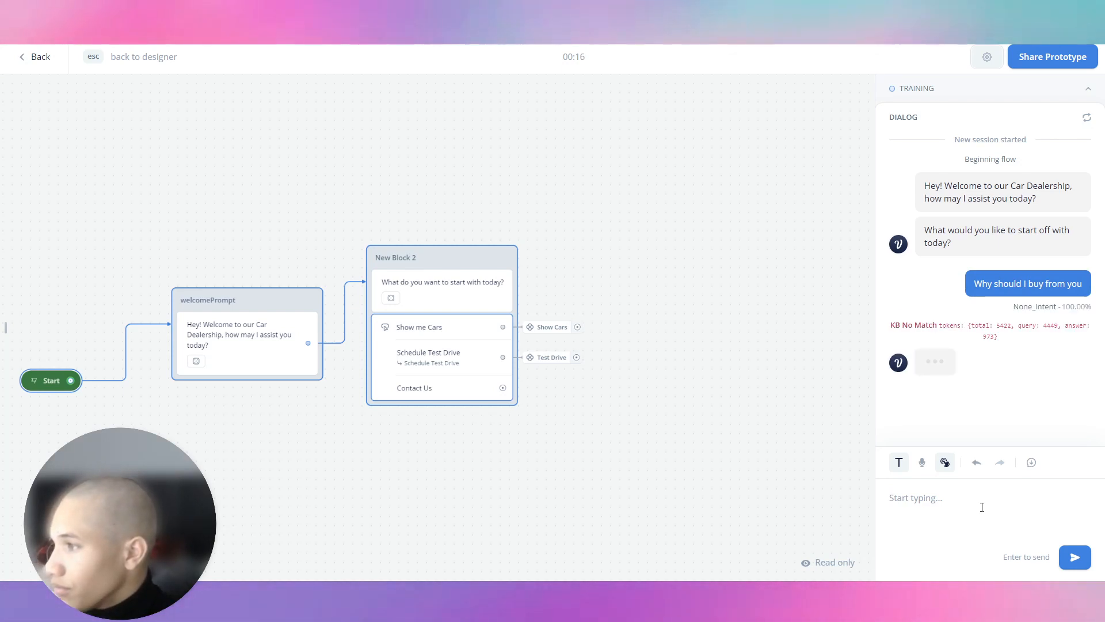
scroll(1027, 295, up, 3)
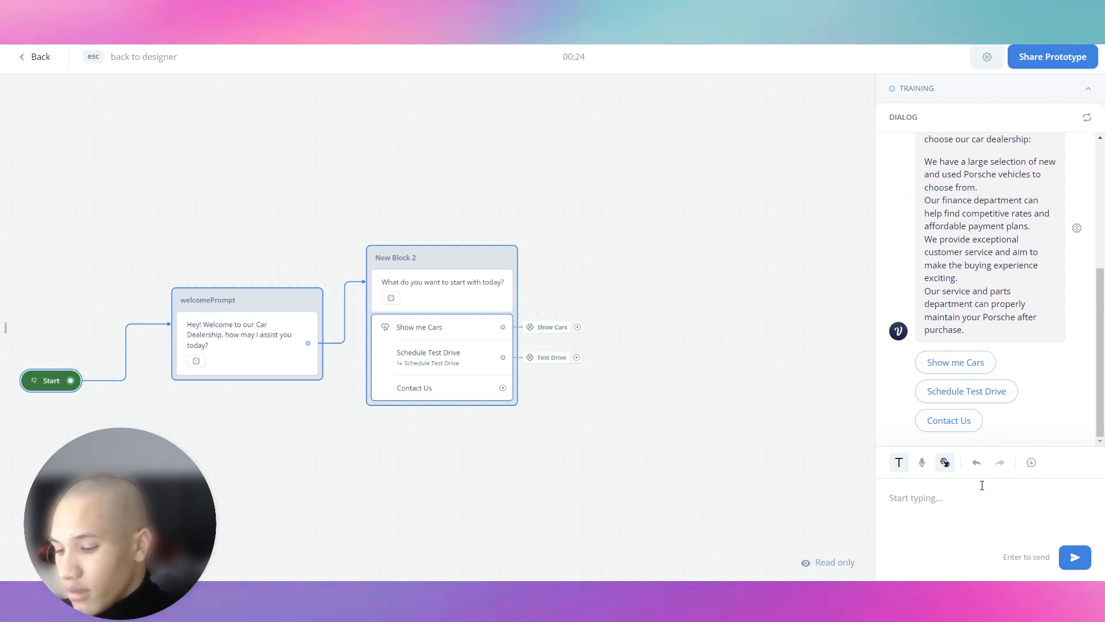
key(ctrl+a)
key(BackSpace)
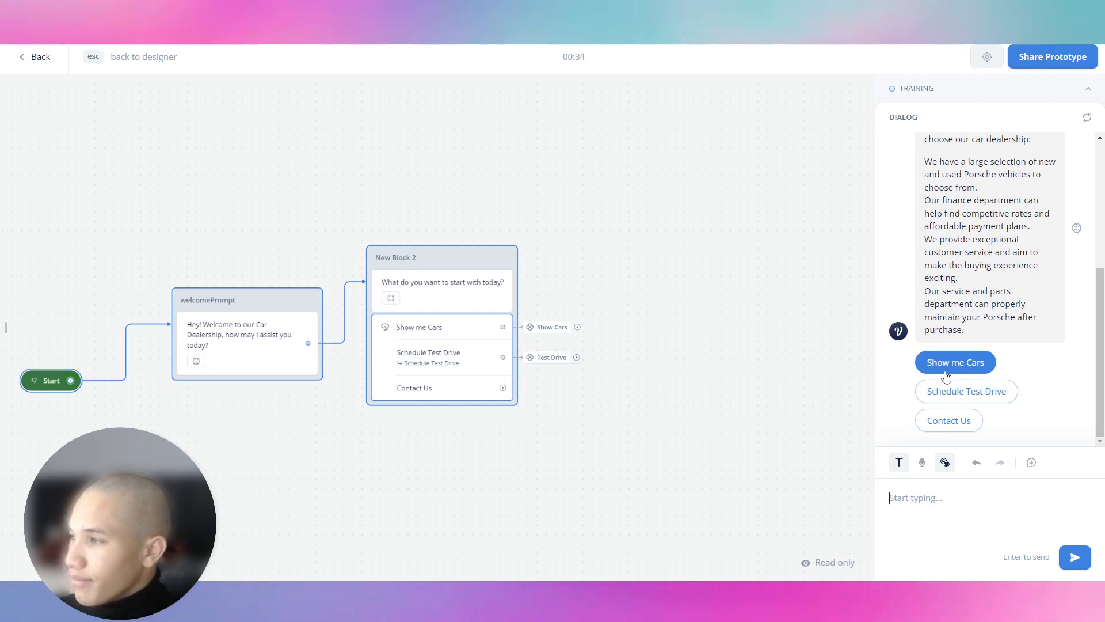
Step: In the Show Cars component, add a Text step as New Block 4 after New Block 3
key(Escape)
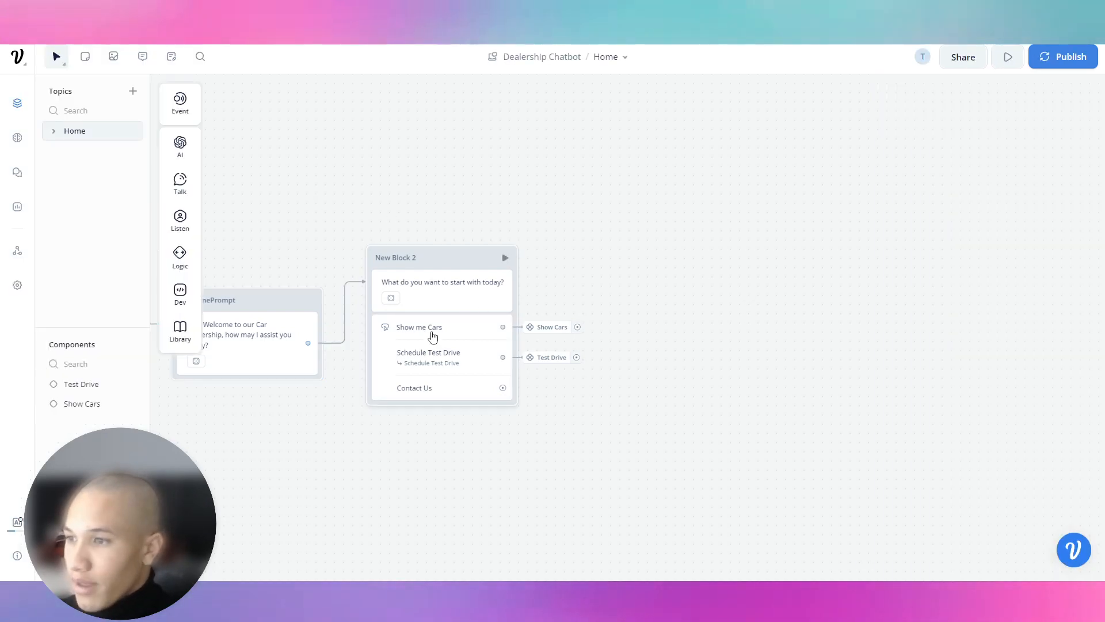
click(84, 407)
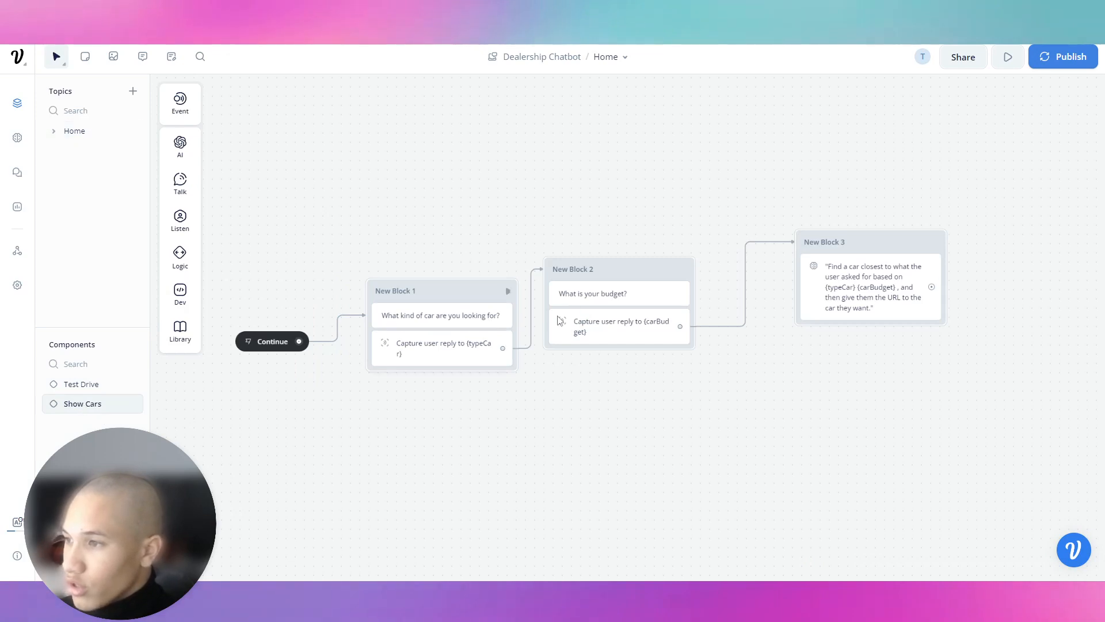
drag(698, 218, 479, 226)
drag(712, 298, 768, 240)
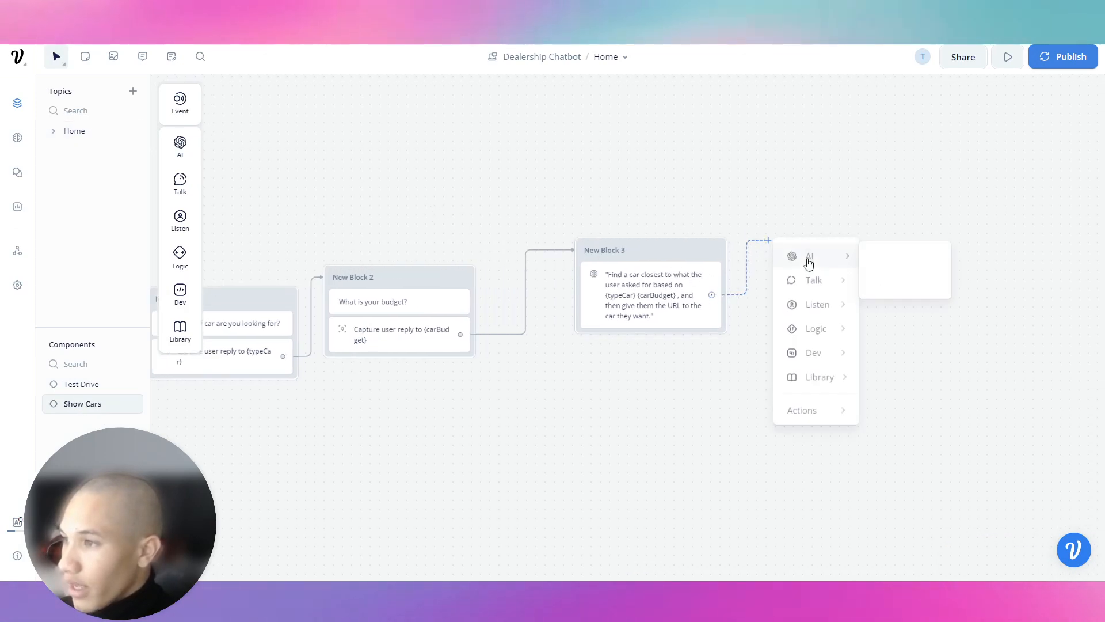
mouse_move(831, 278)
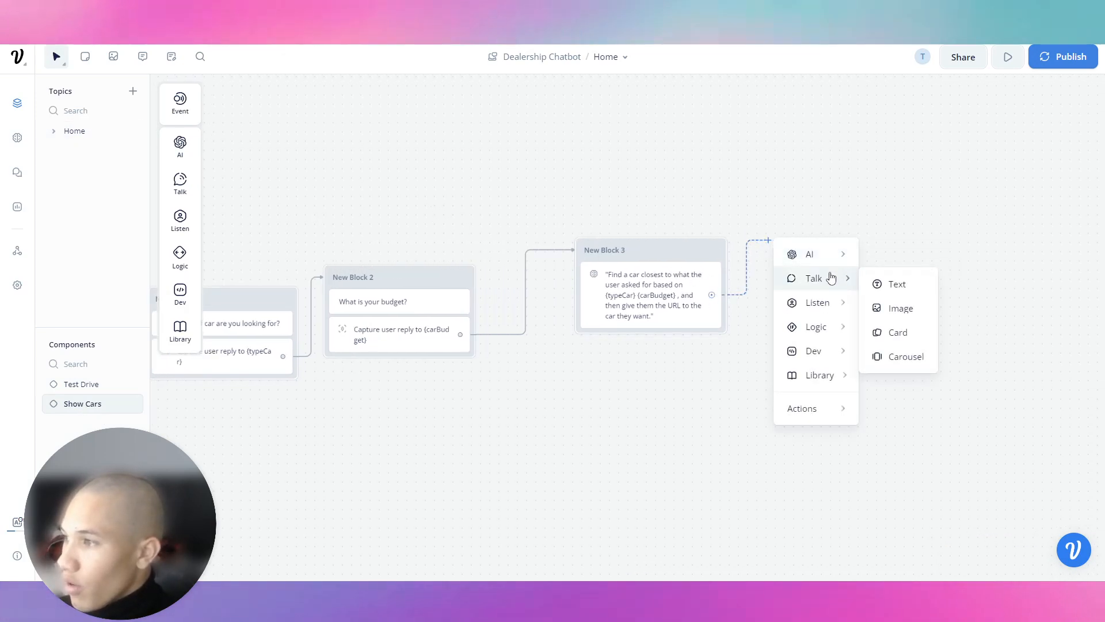
click(905, 288)
Step: Set New Block 4's text to 'Would you like to schedule a test drive for {typeCar}'
click(986, 158)
text(W)
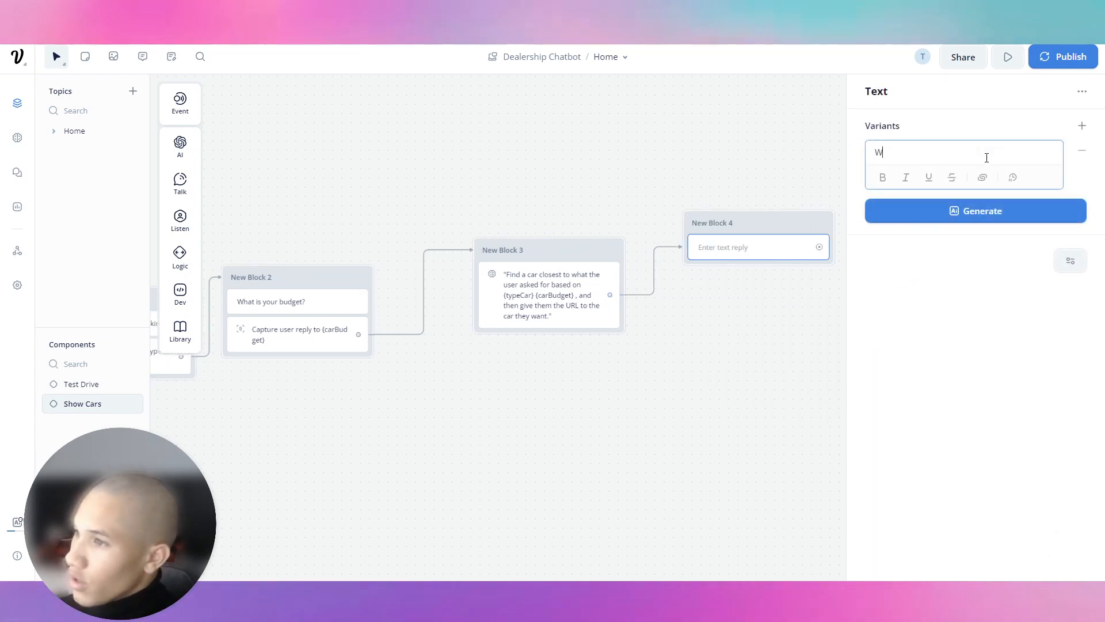
text(ould you like to boo)
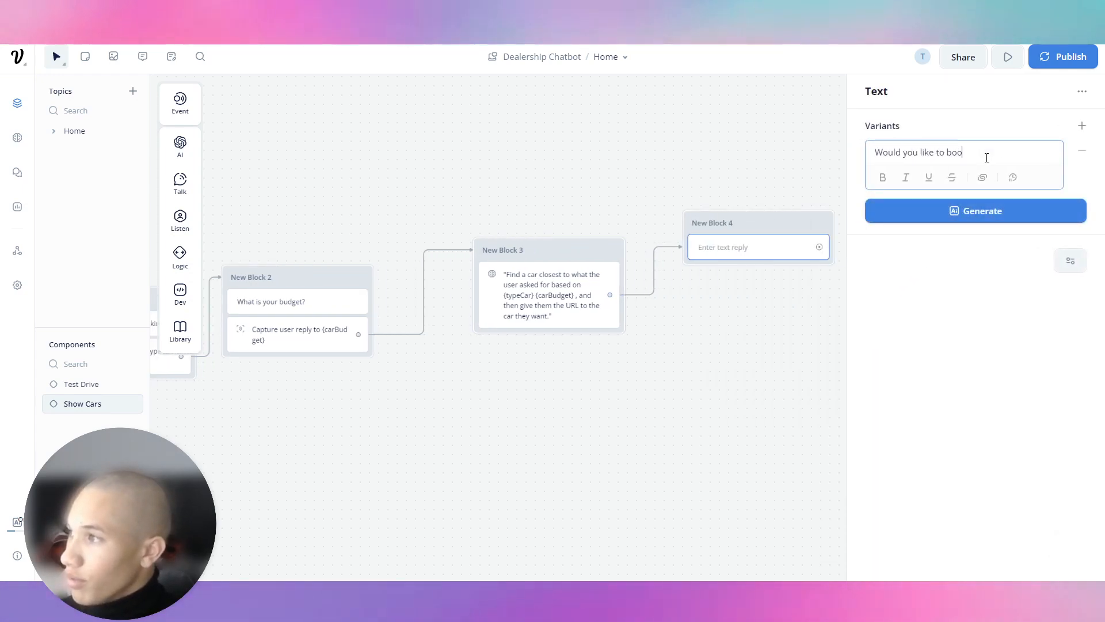
text(k a test drive for {)
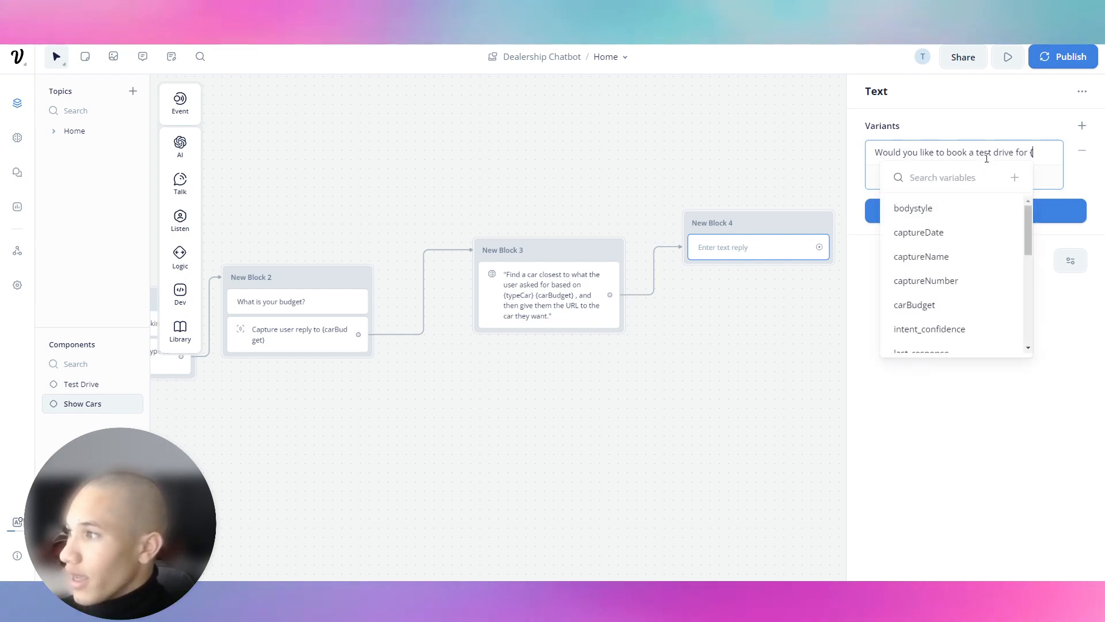
text(type})
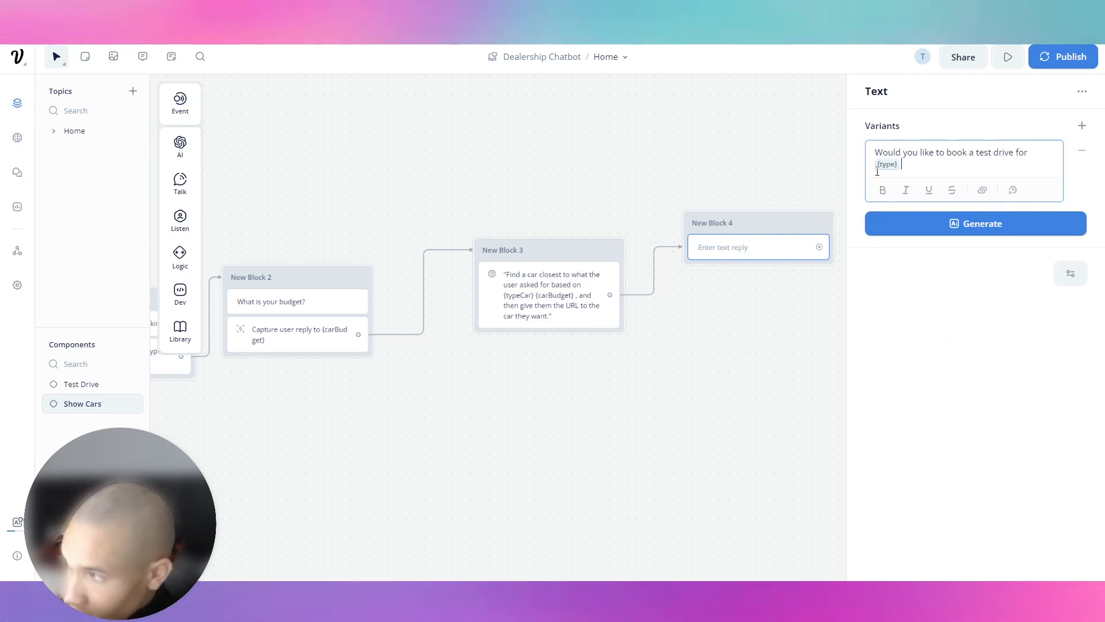
click(892, 169)
click(907, 165)
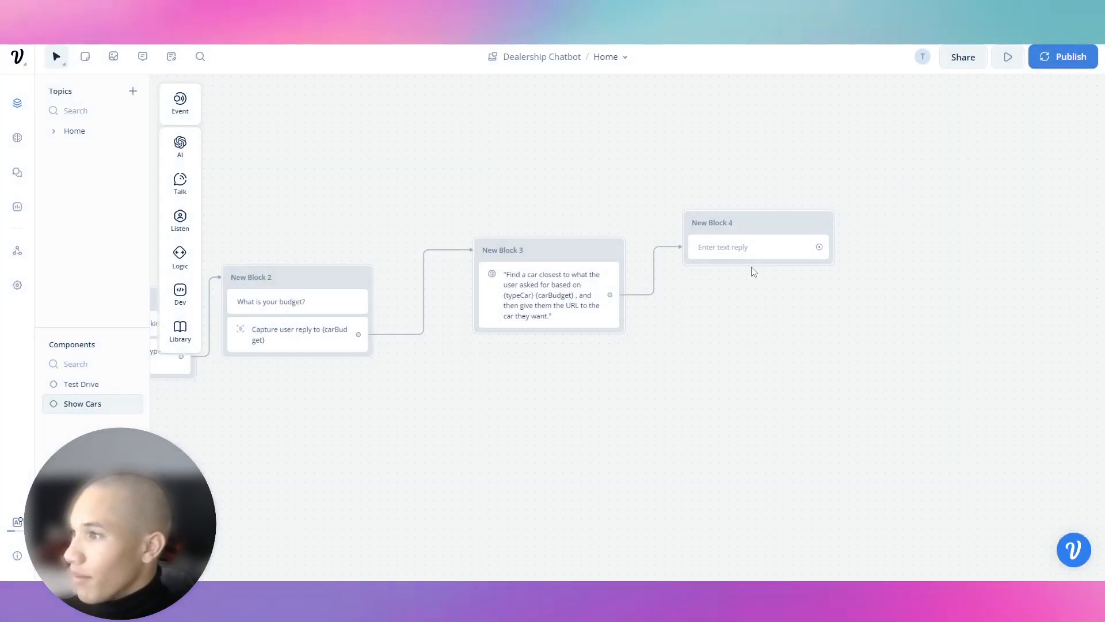
click(757, 256)
click(915, 153)
text(Would )
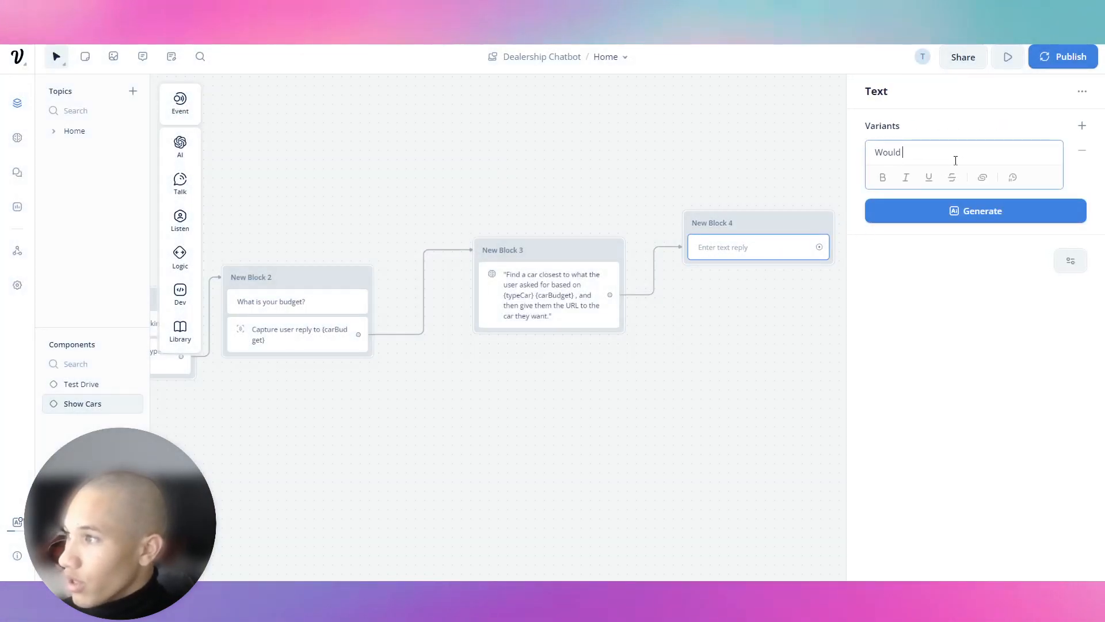
text(you like to schedu)
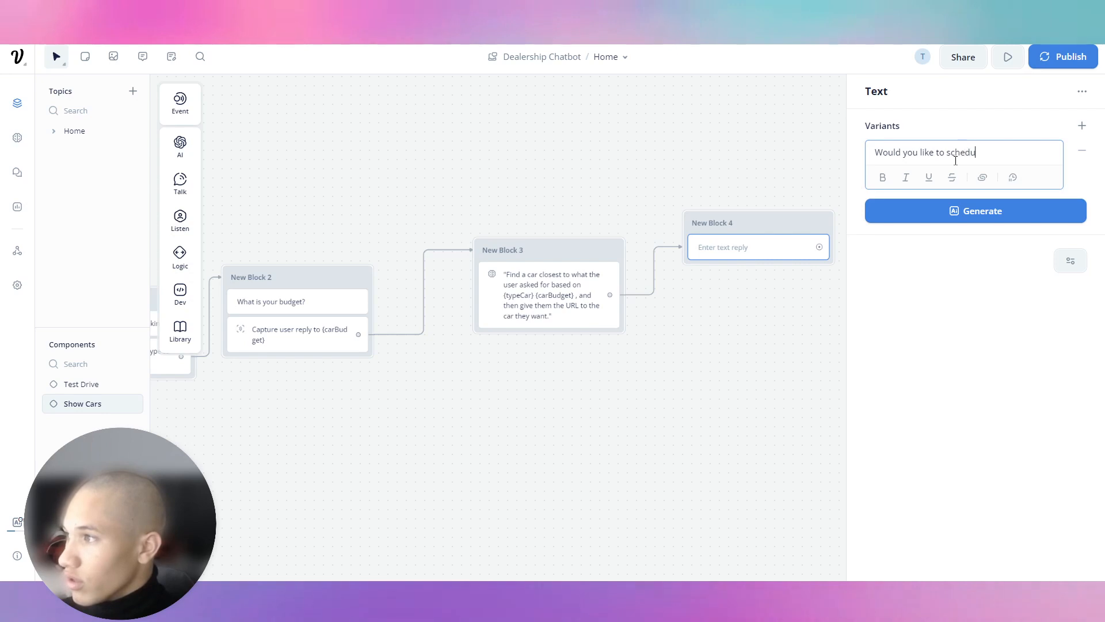
text(le a test drive for {type)
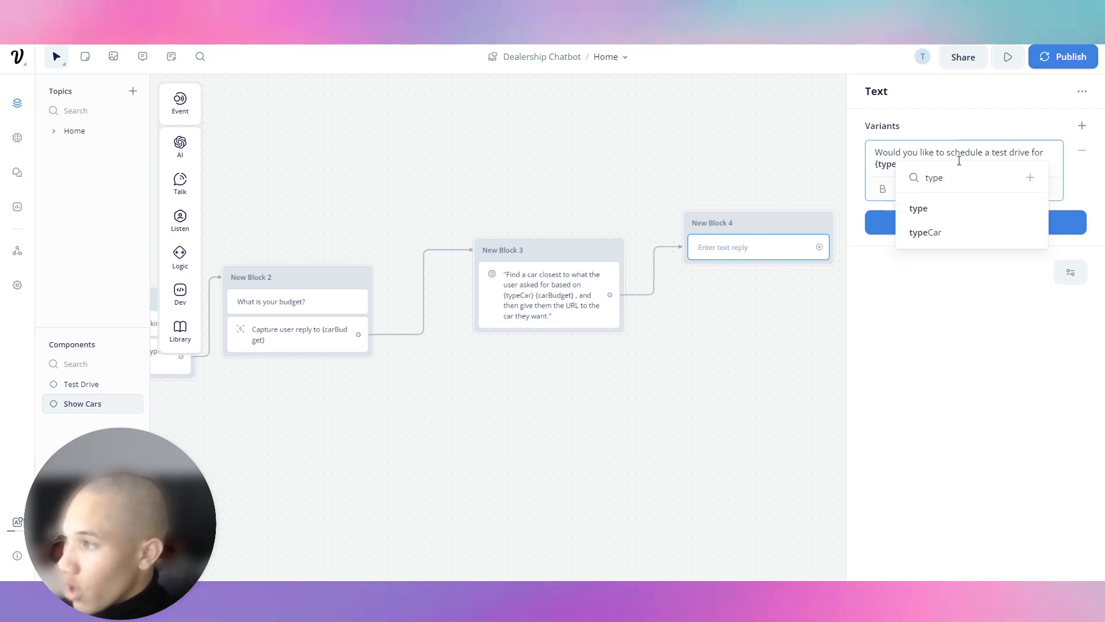
click(936, 232)
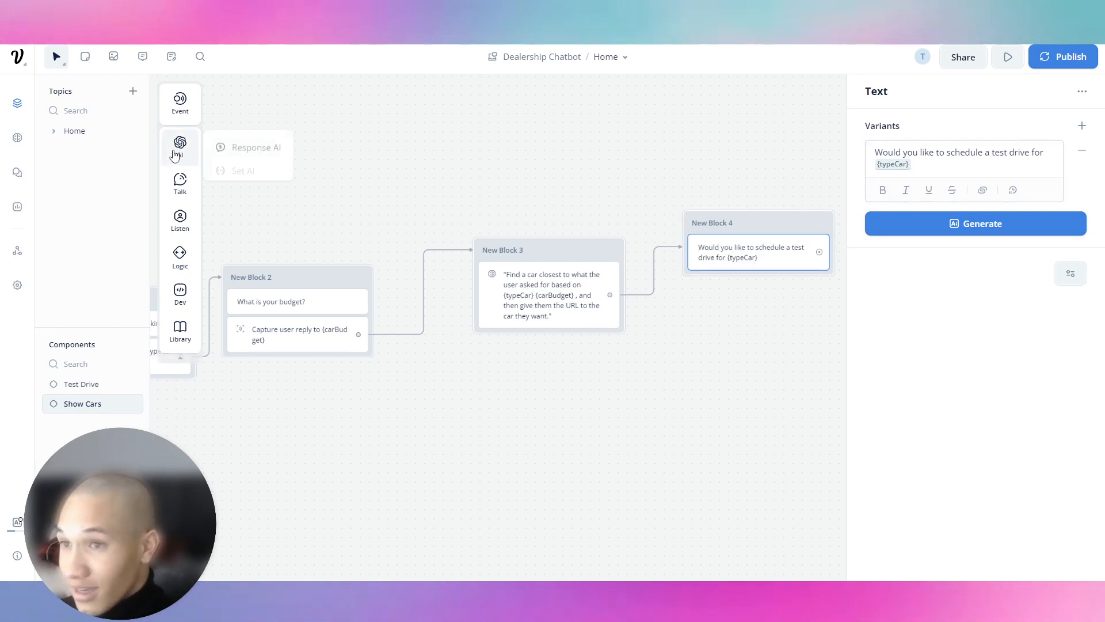
click(787, 106)
mouse_move(188, 187)
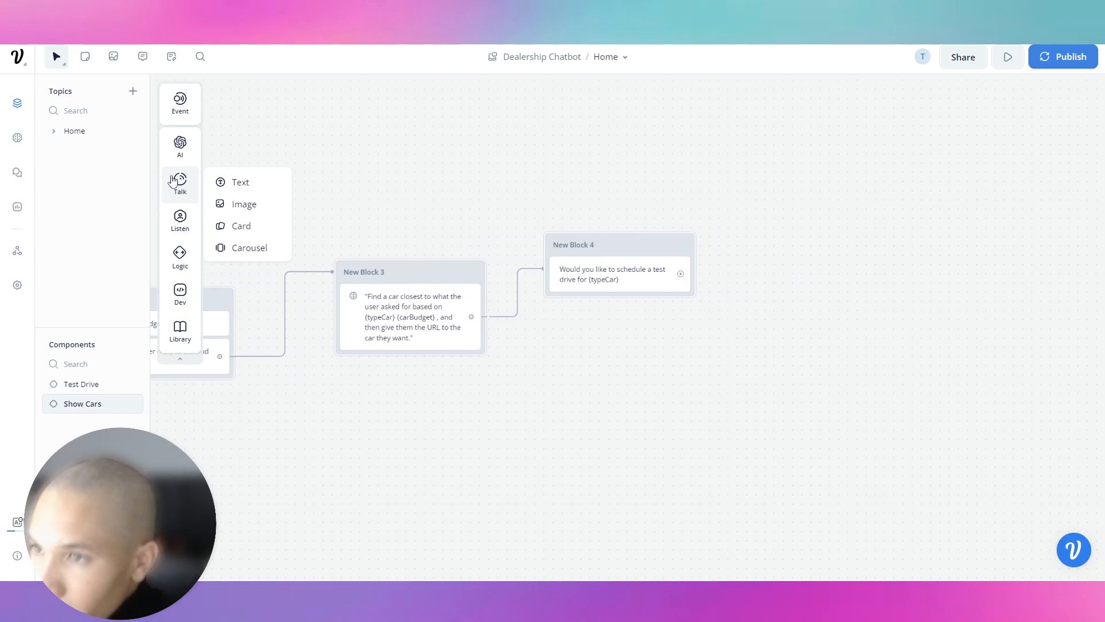
Step: Add a Buttons step to New Block 4 with a 'Yes' button tied to the Yes intent
mouse_move(181, 218)
drag(242, 218, 570, 299)
click(1068, 145)
text(Yes)
click(1082, 193)
click(990, 219)
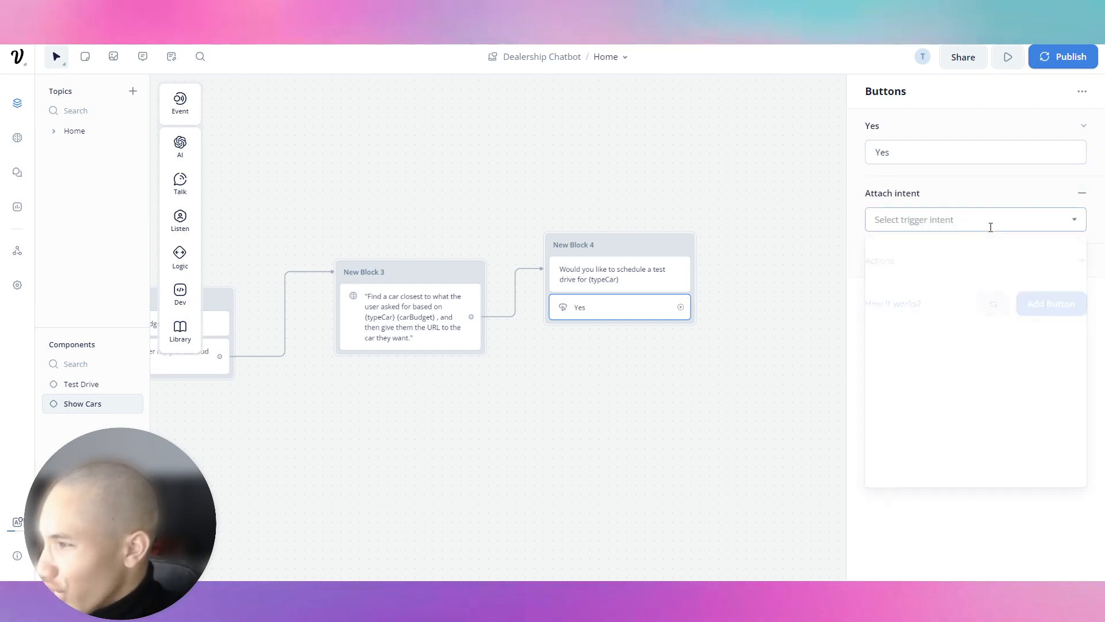
click(940, 296)
click(1078, 128)
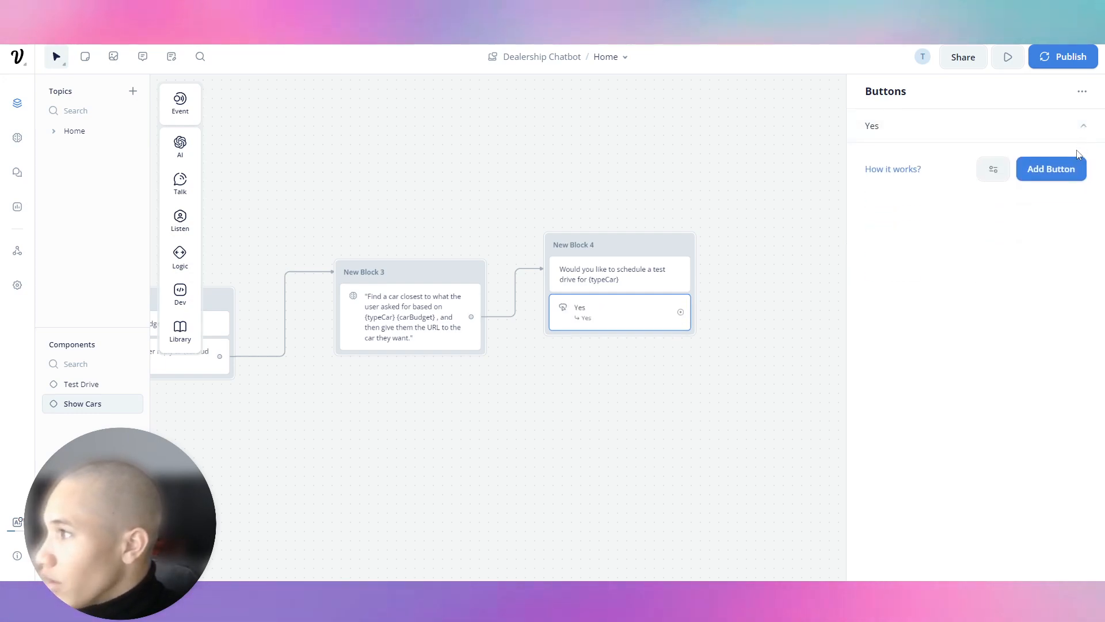
Step: Add a second 'No' button tied to the No intent
click(1051, 167)
text(No)
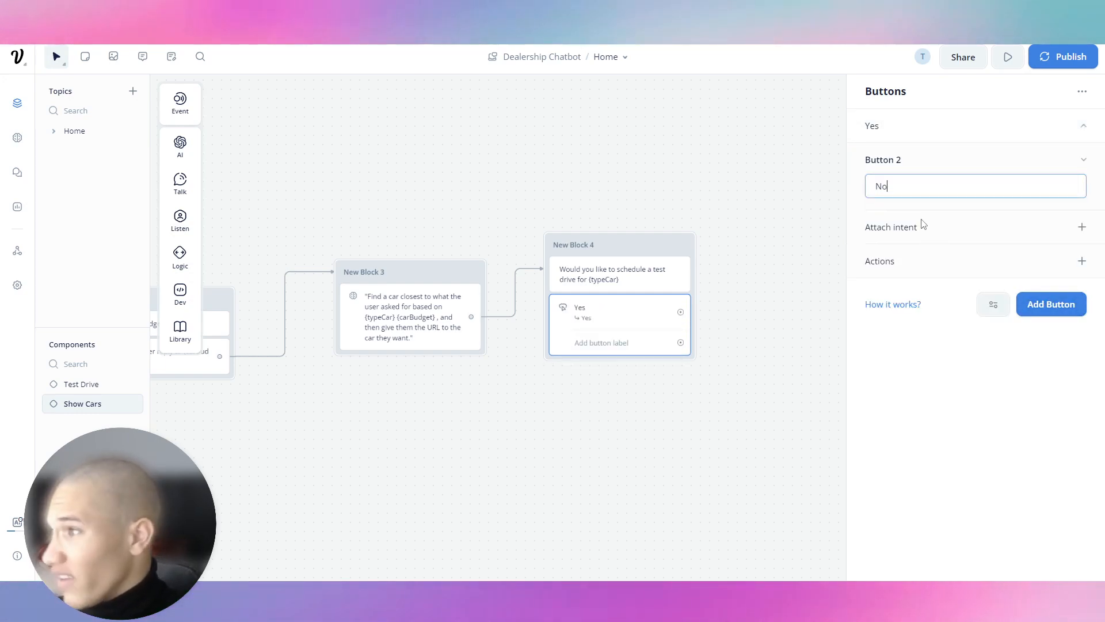
click(1082, 227)
click(955, 254)
click(944, 334)
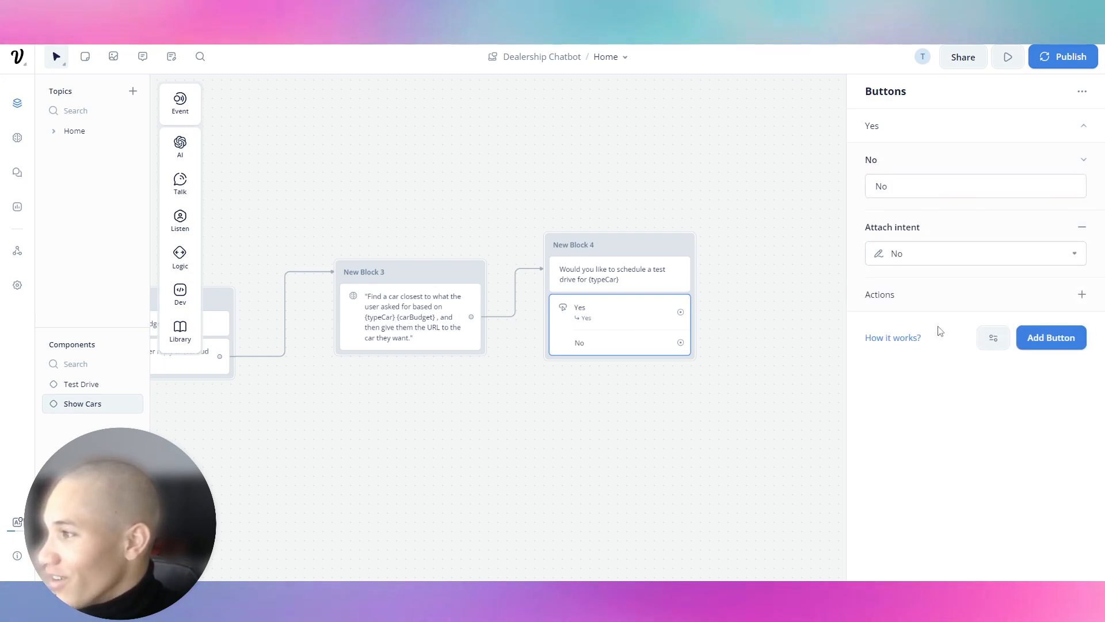
drag(744, 310, 758, 274)
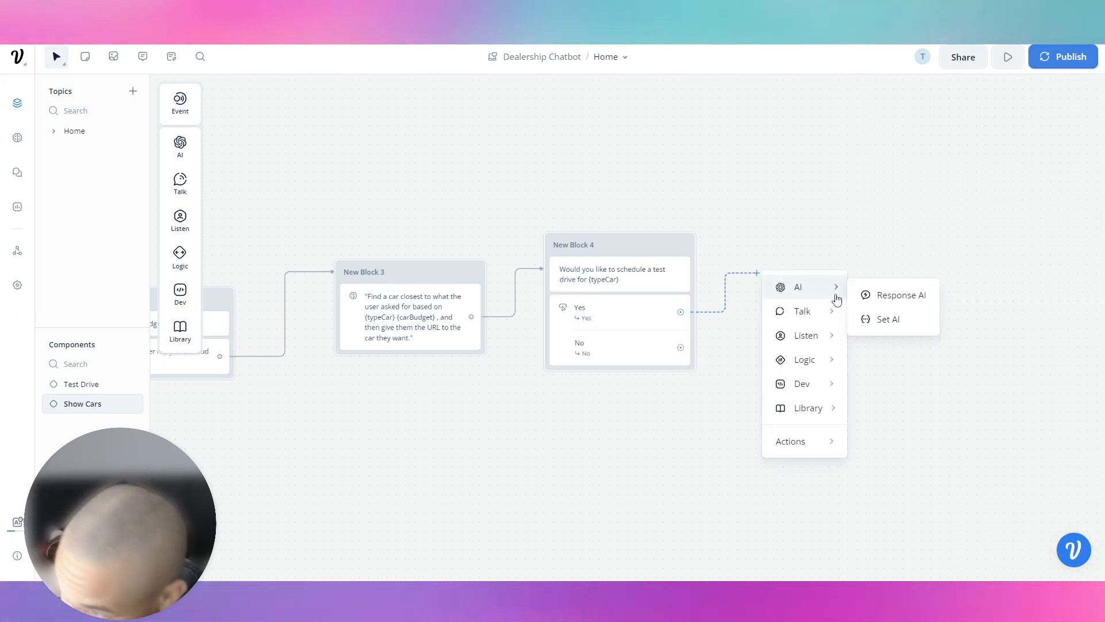
Step: Route the Yes choice to a Component step linked to Test Drive
mouse_move(833, 341)
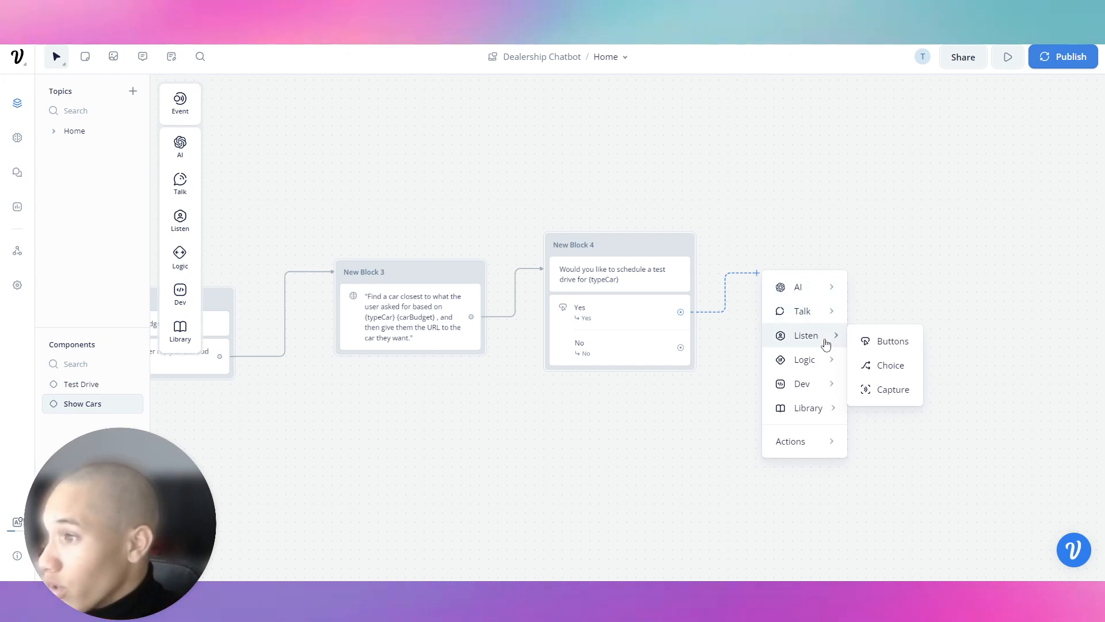
mouse_move(812, 419)
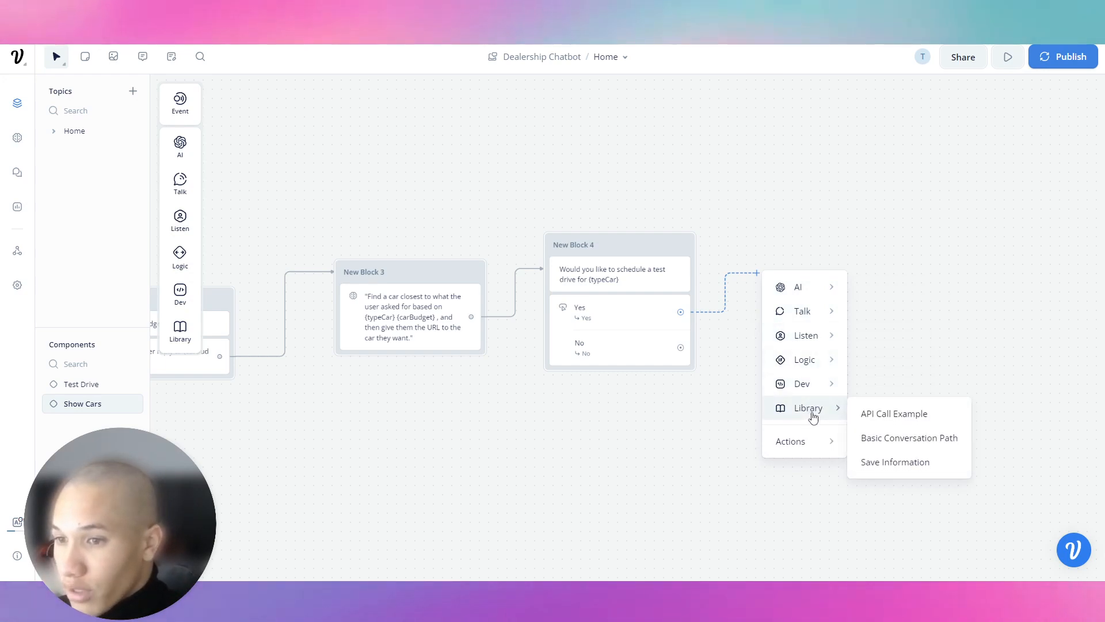
mouse_move(838, 441)
click(882, 436)
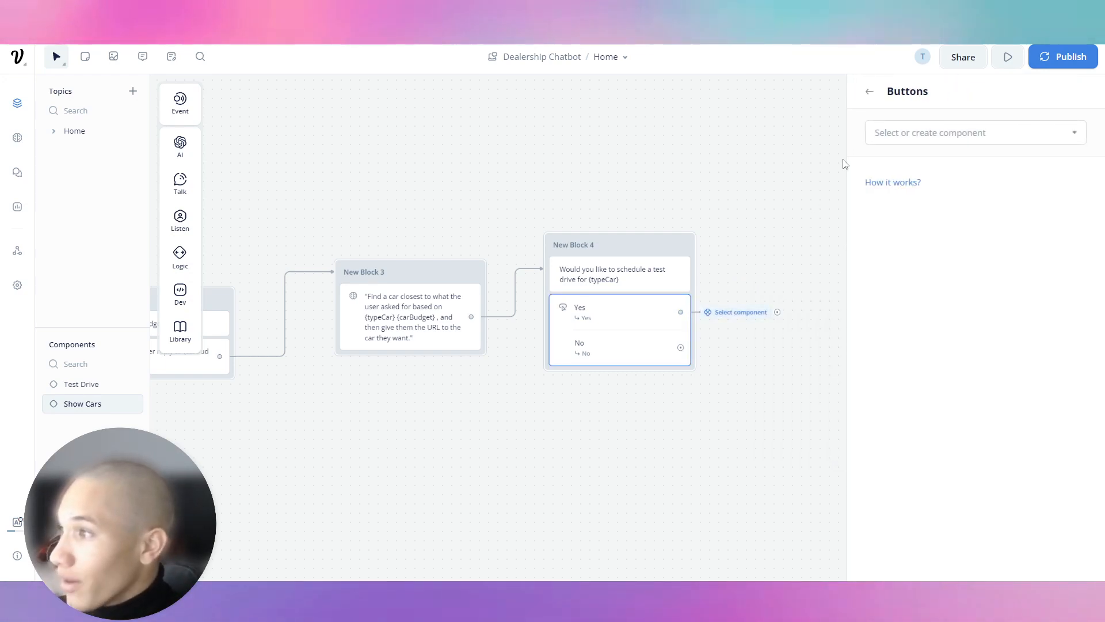
click(927, 196)
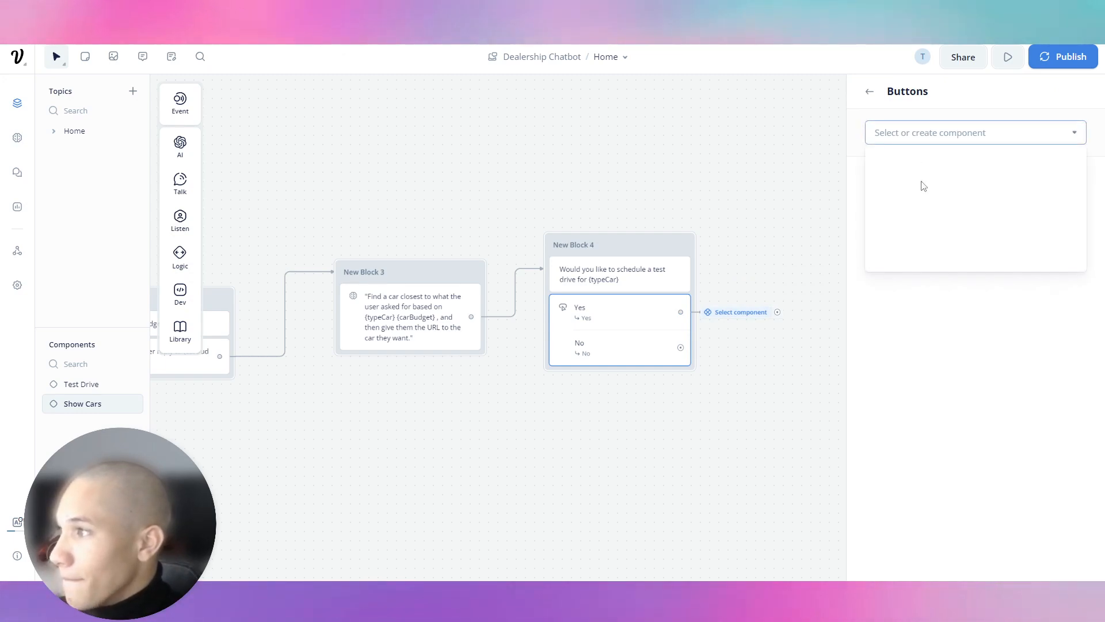
click(683, 153)
Step: Connect No to a new text block replying 'Then screw off', placed under the Yes/No block
drag(681, 347, 587, 419)
mouse_move(662, 273)
click(708, 277)
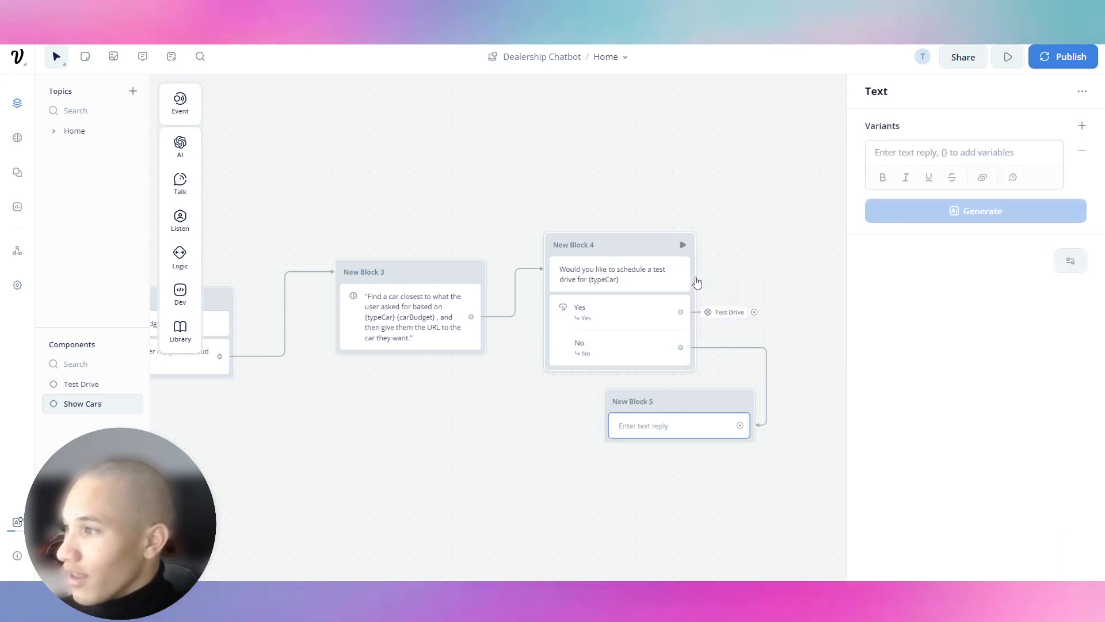
click(975, 153)
text(Then screw off)
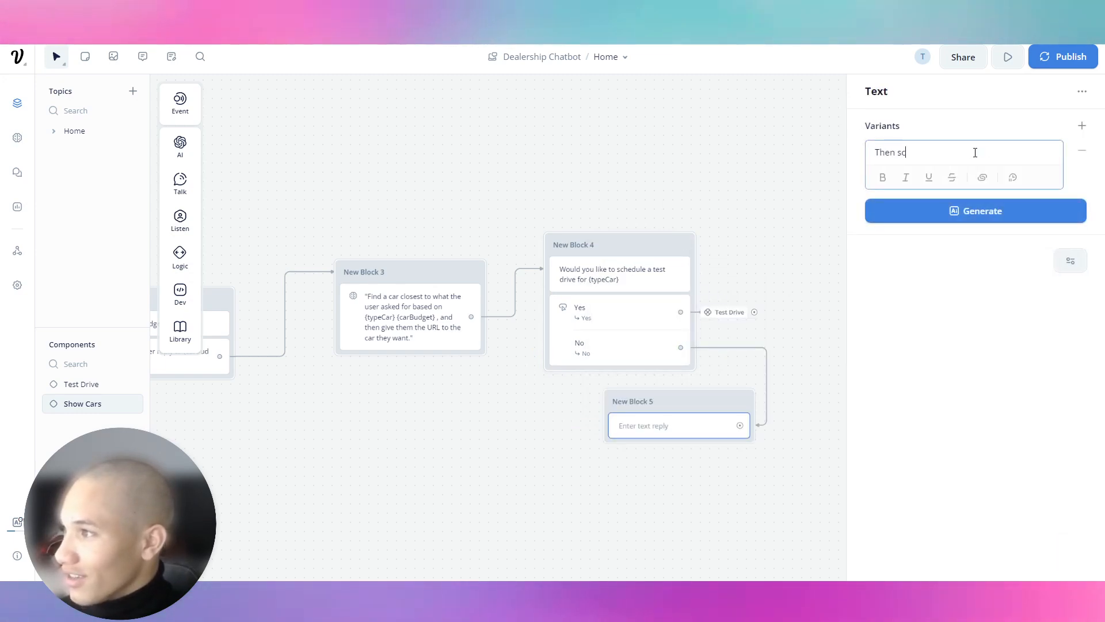
click(613, 81)
drag(613, 401, 509, 400)
drag(438, 214, 507, 204)
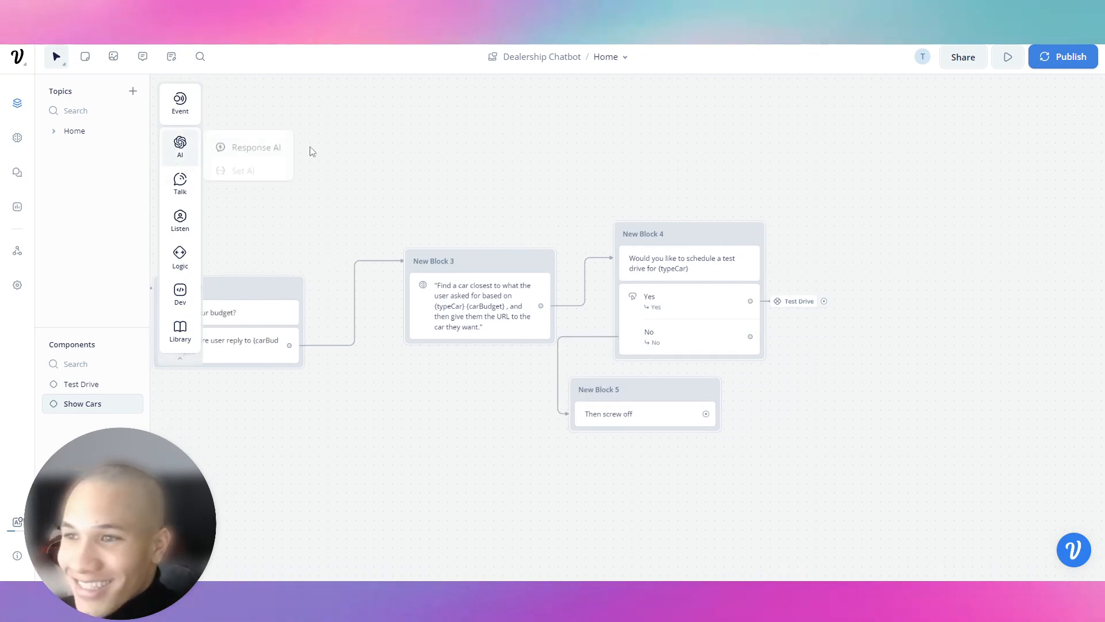
click(138, 405)
Step: Run the prototype from the Home topic and restart a fresh test session
click(87, 383)
click(81, 132)
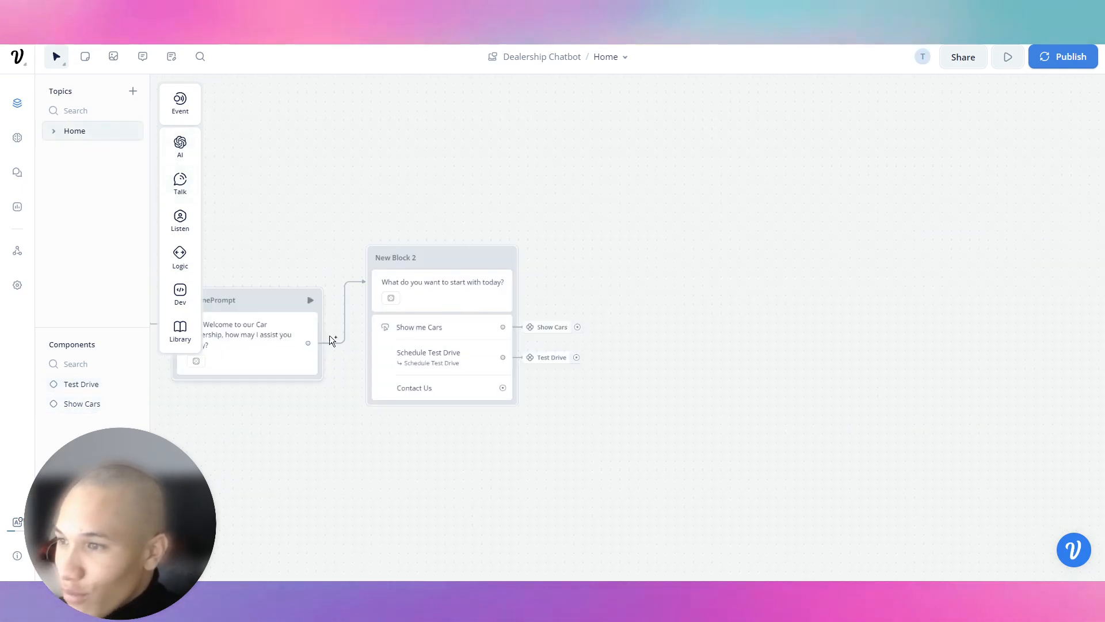
click(1007, 56)
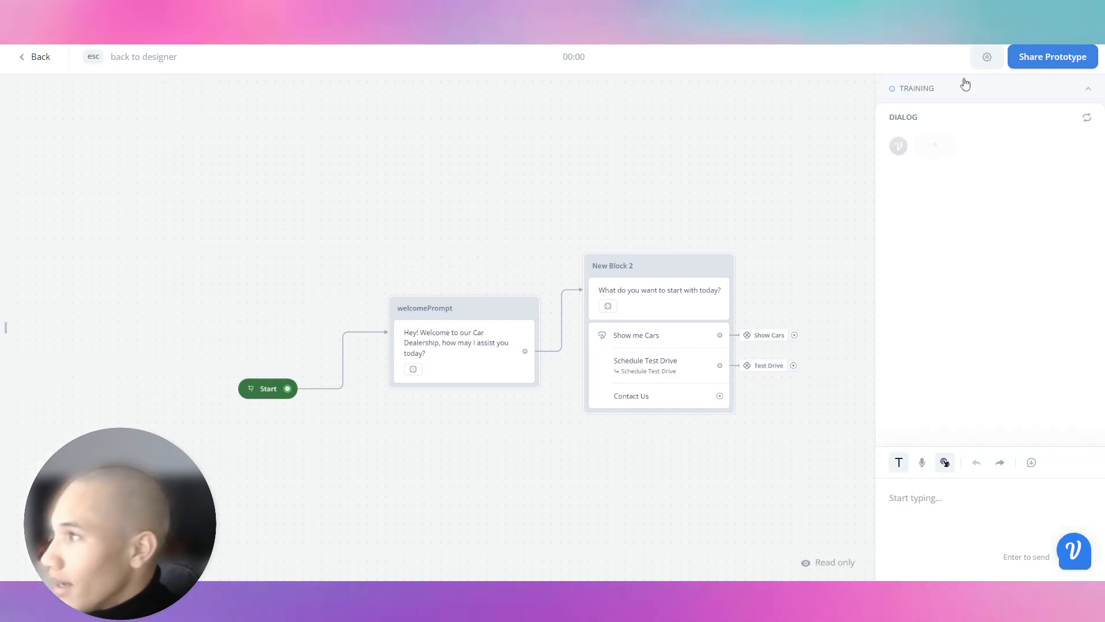
click(969, 87)
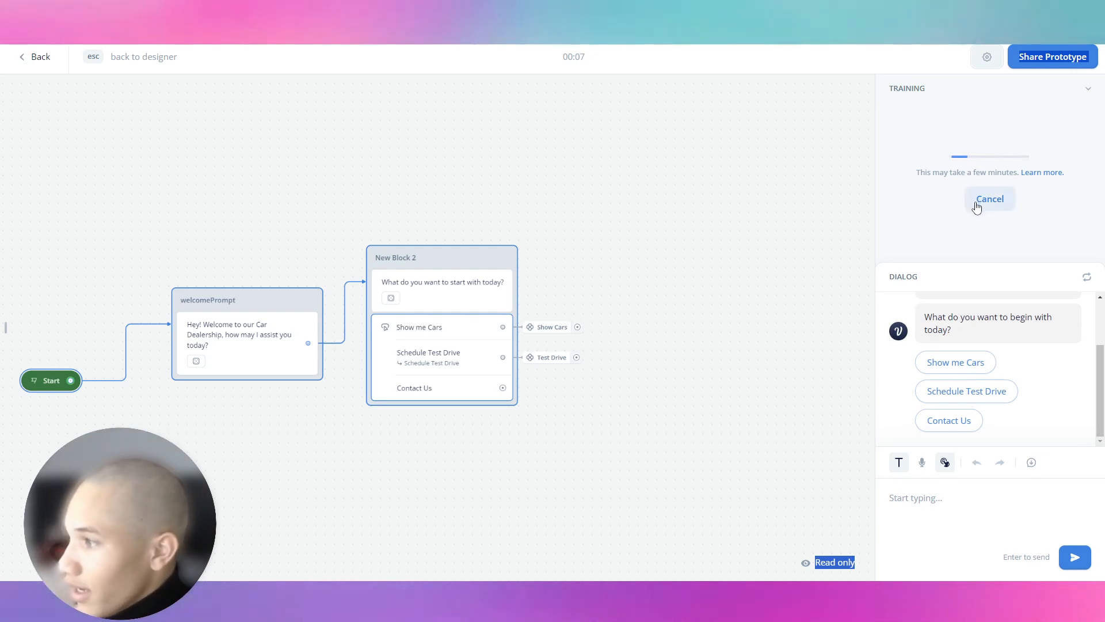
click(1088, 278)
click(973, 450)
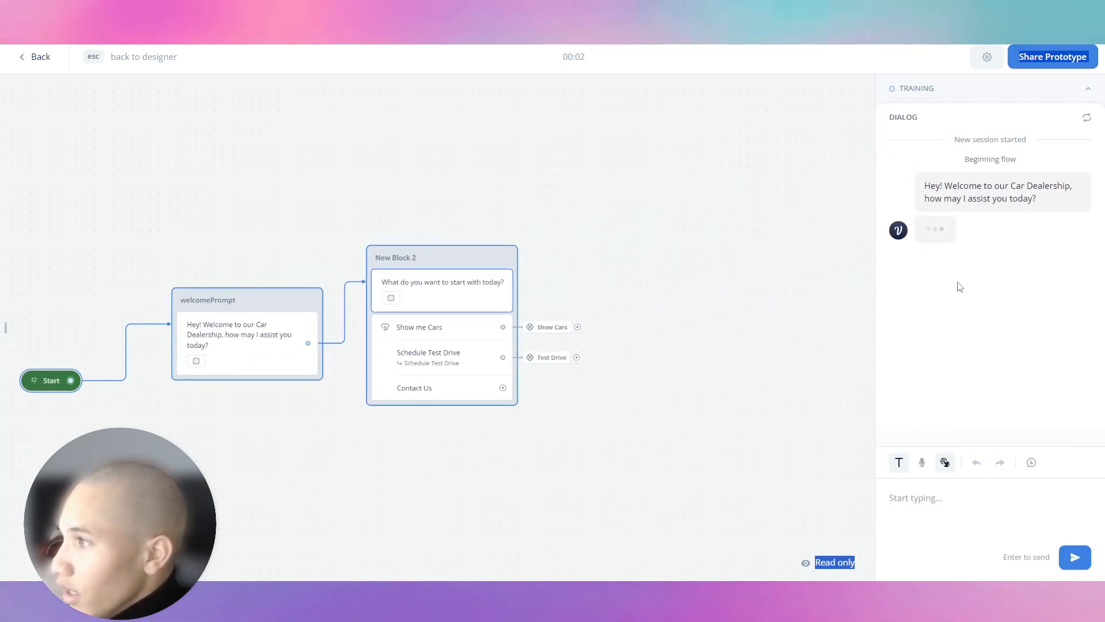
Step: Choose Show me Cars, then answer 'Porsche Turbo 2019' and a '$150,000 - $200,000' budget
click(950, 277)
click(949, 499)
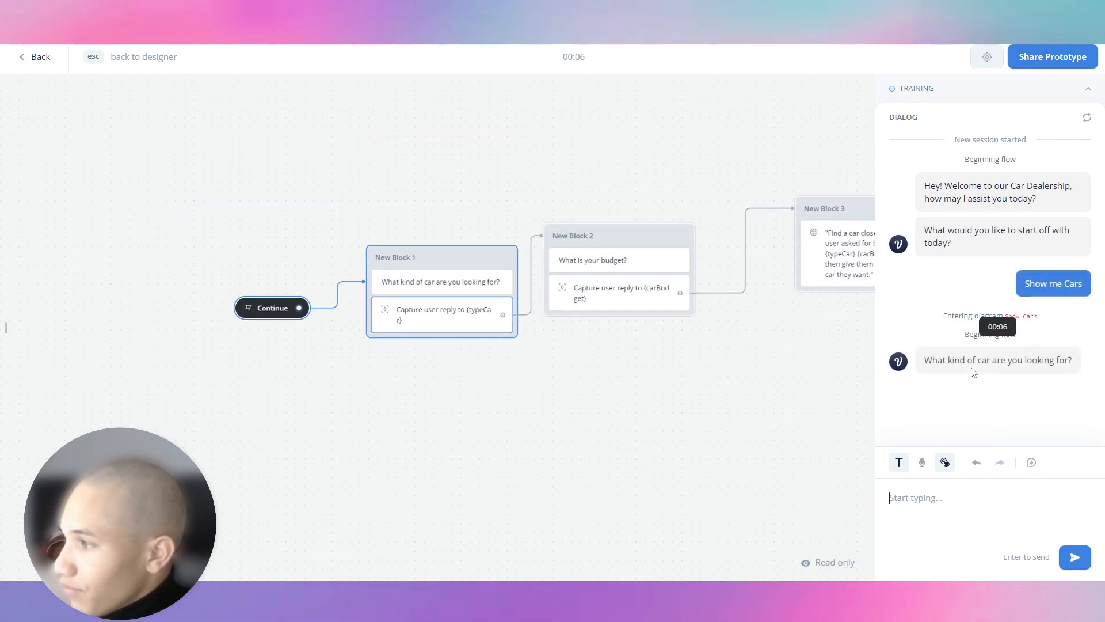
text(a)
key(BackSpace)
text(P)
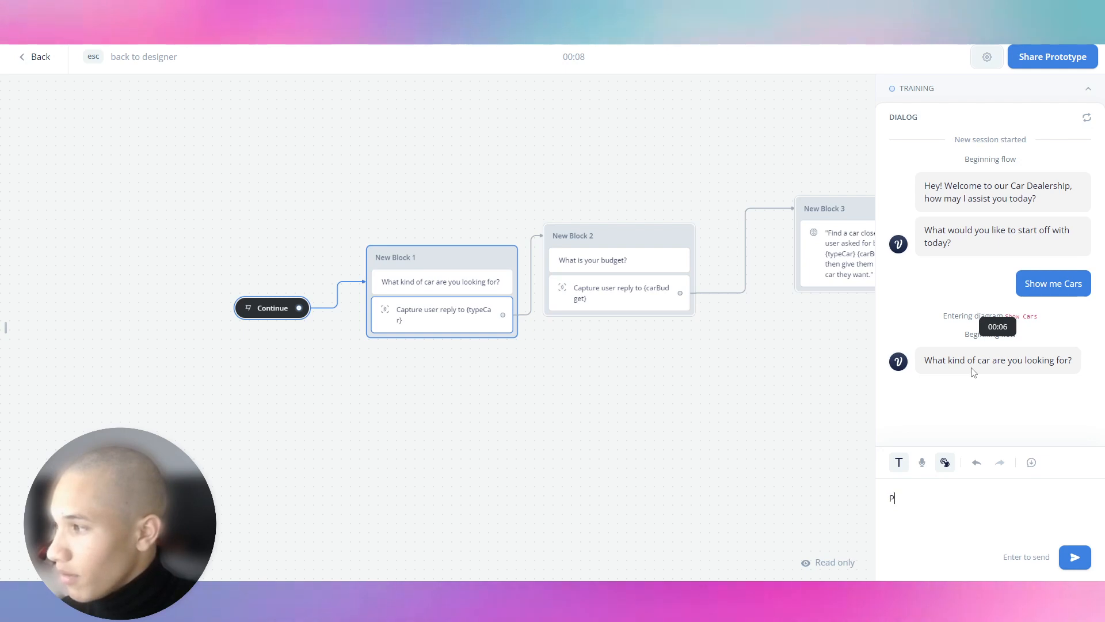
text(orsche Turbo 2019)
key(Return)
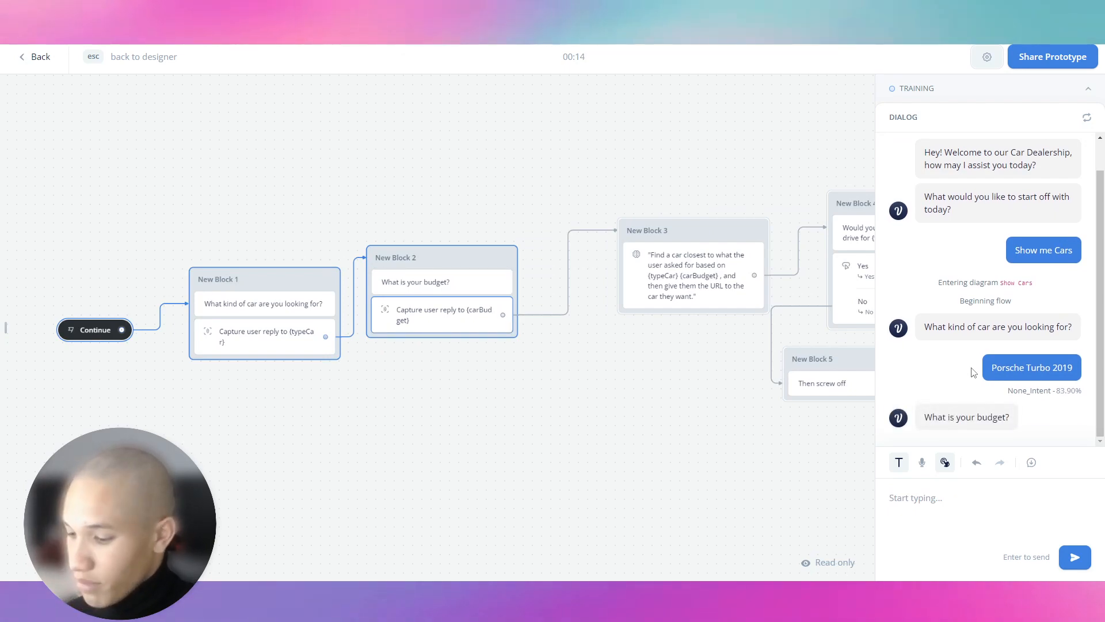
text($150,000 - $2)
key(BackSpace)
key(BackSpace)
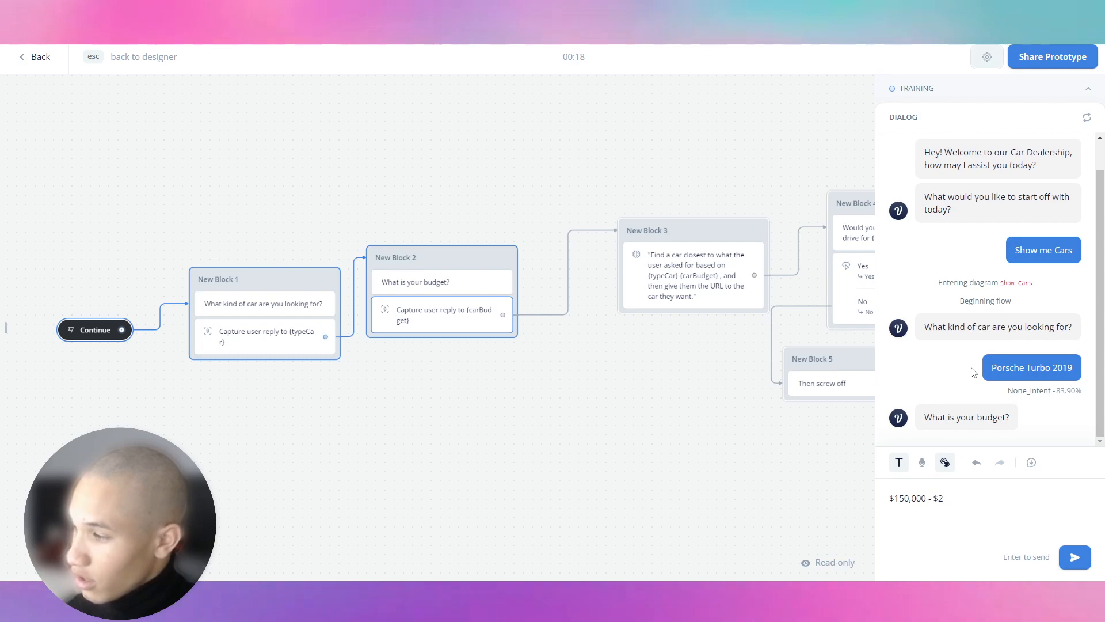
text(00,000)
key(Return)
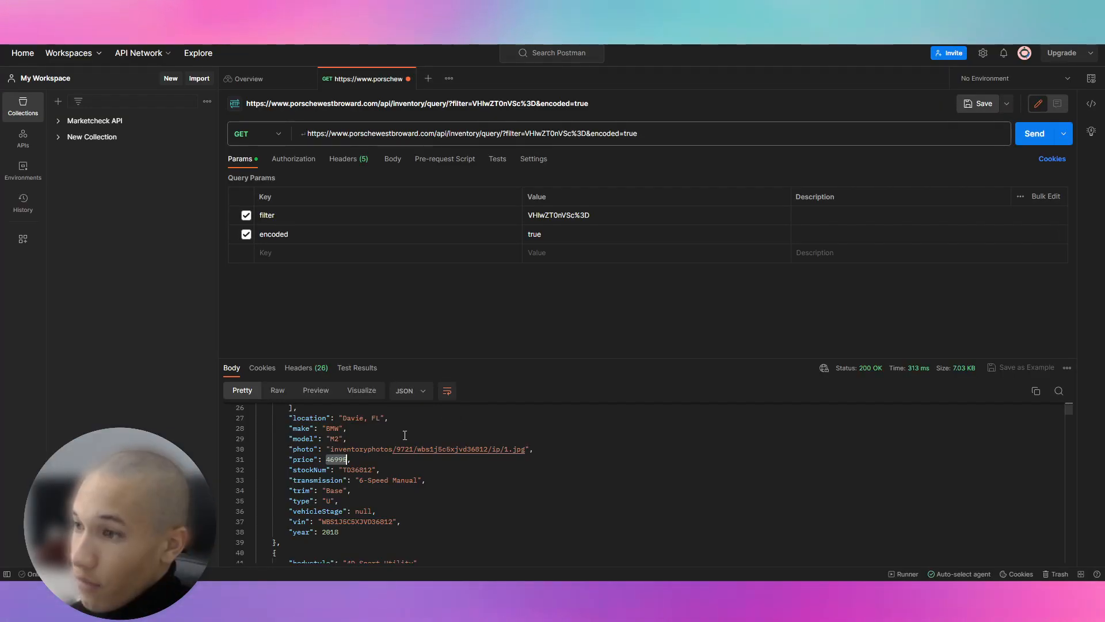
scroll(331, 436, up, 10)
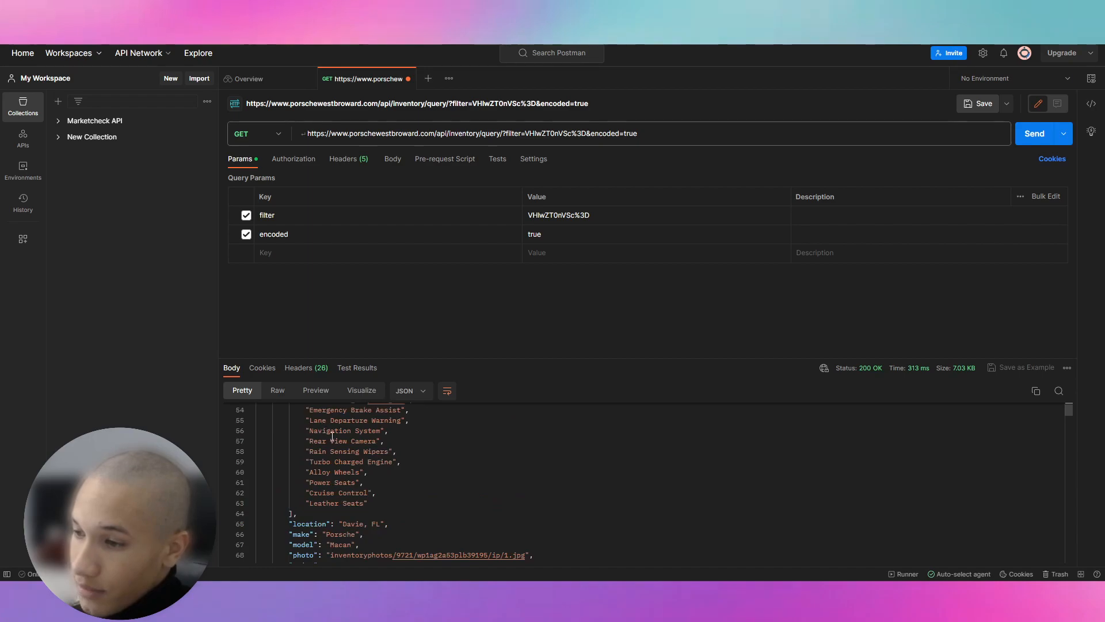
scroll(331, 436, up, 5)
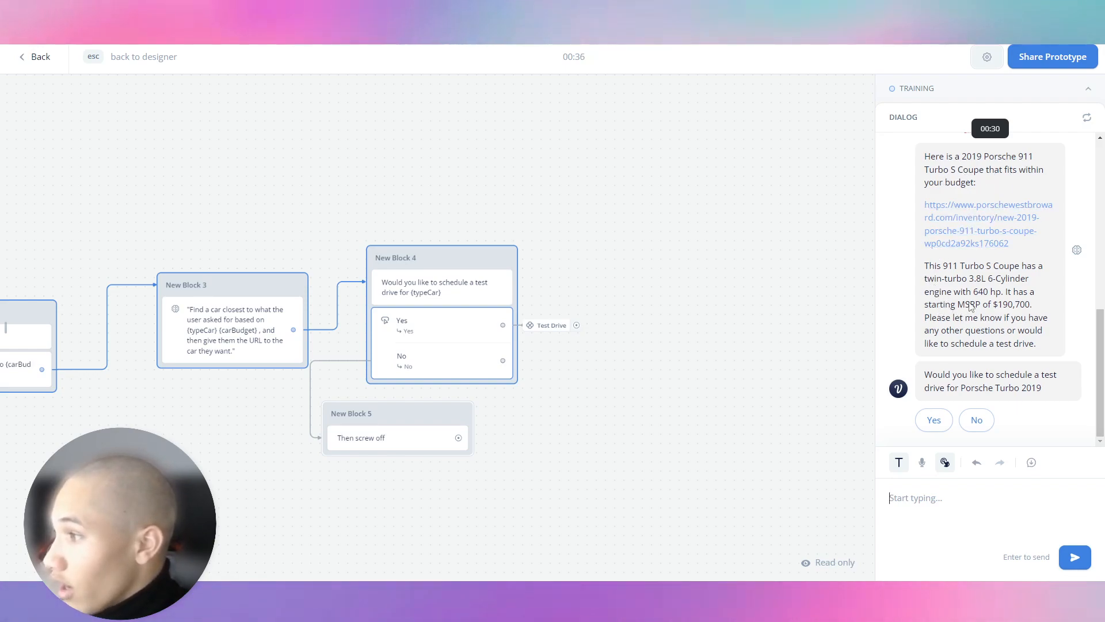
Step: Open the Porsche listing in a new tab and answer Yes to a test drive
right_click(978, 209)
click(985, 218)
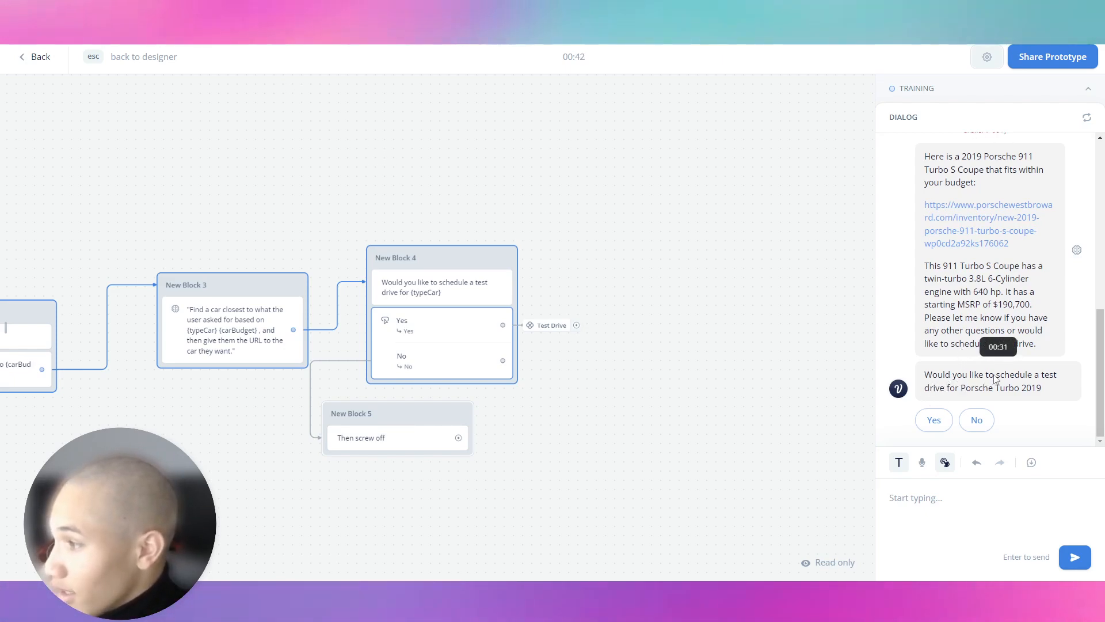
click(944, 422)
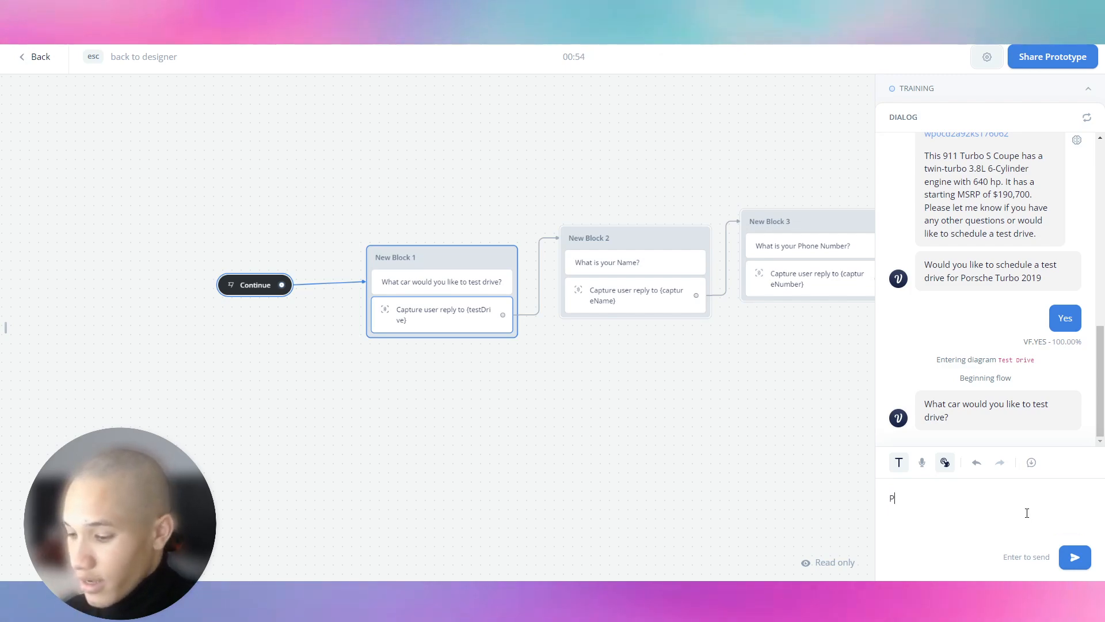
Step: Answer 'Porsche 2019 Turbo S', the customer's name, phone number and 08/12/2023, then check the spreadsheet
text(Porsche 2019 Turbo S)
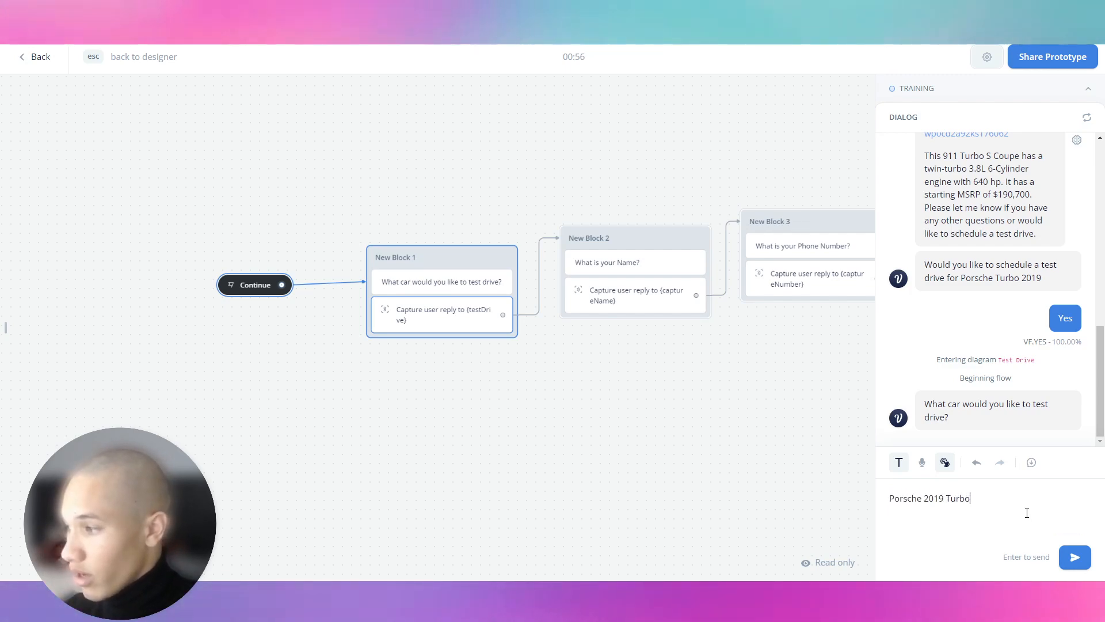
key(Return)
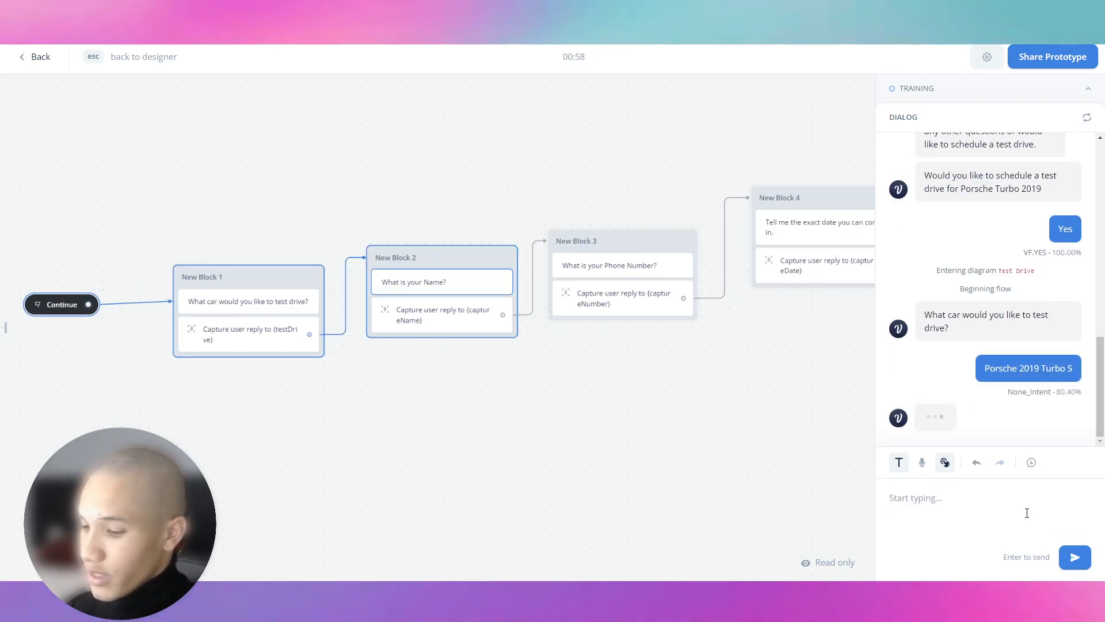
key(Return)
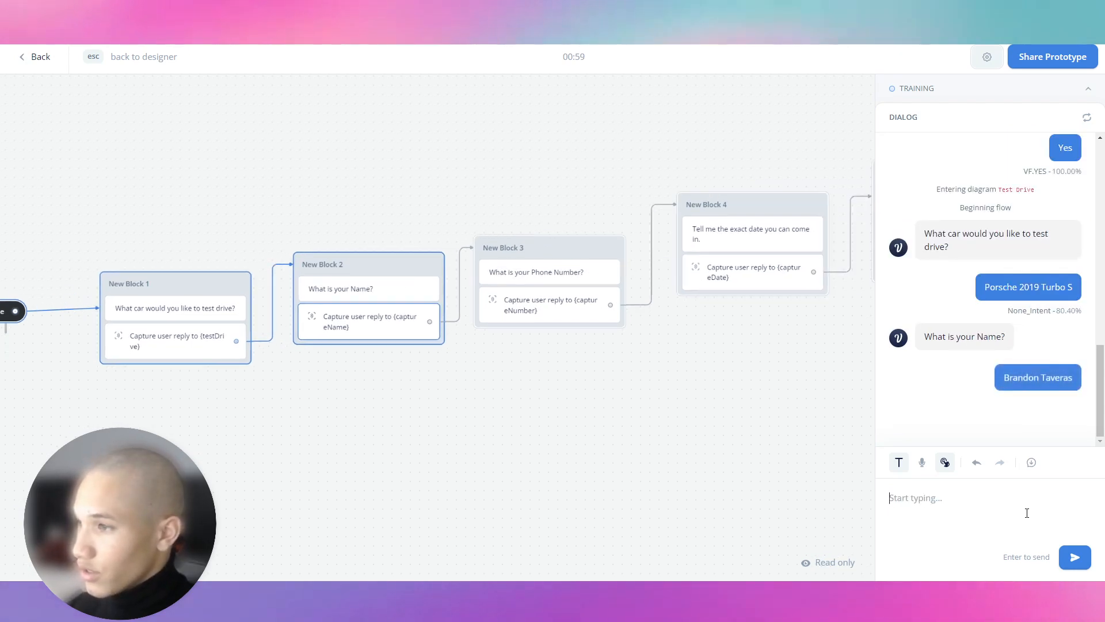
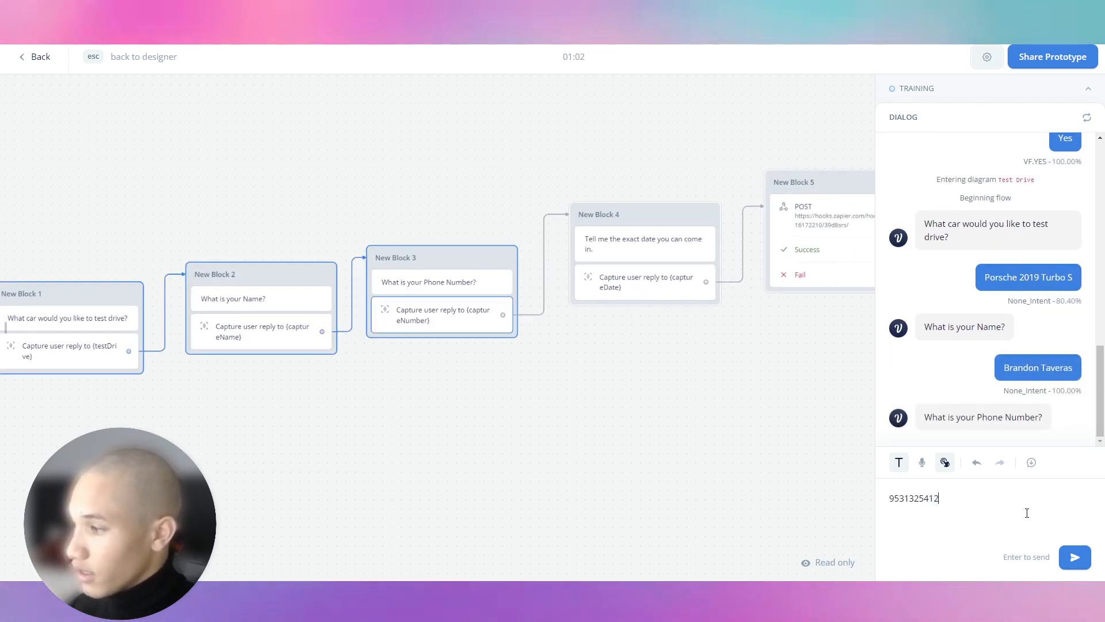
key(Return)
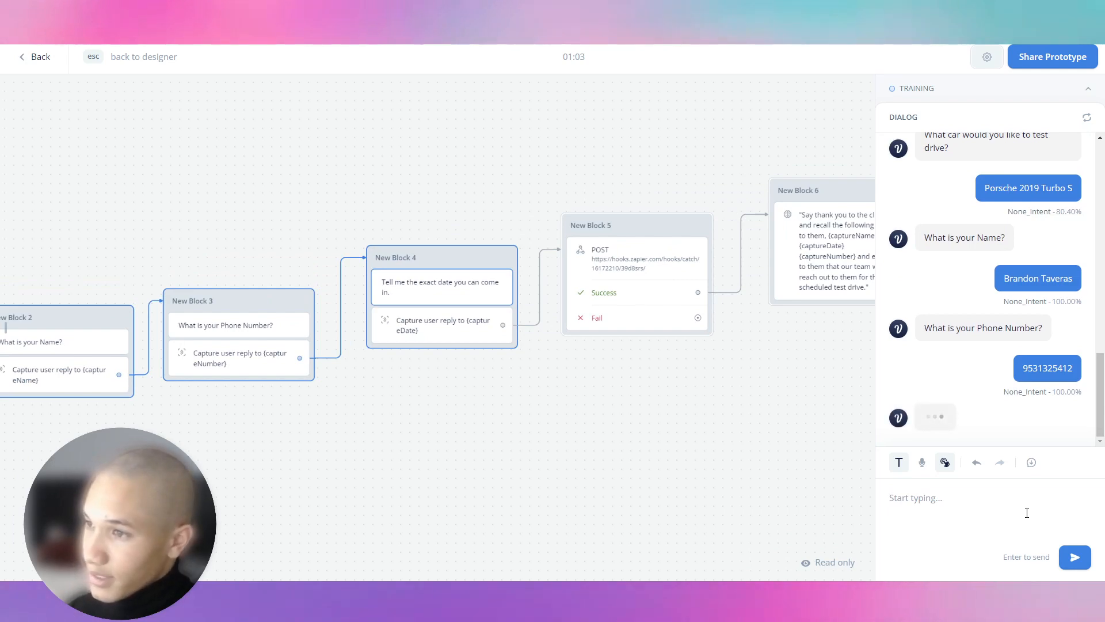
text(08/12/2023)
key(Return)
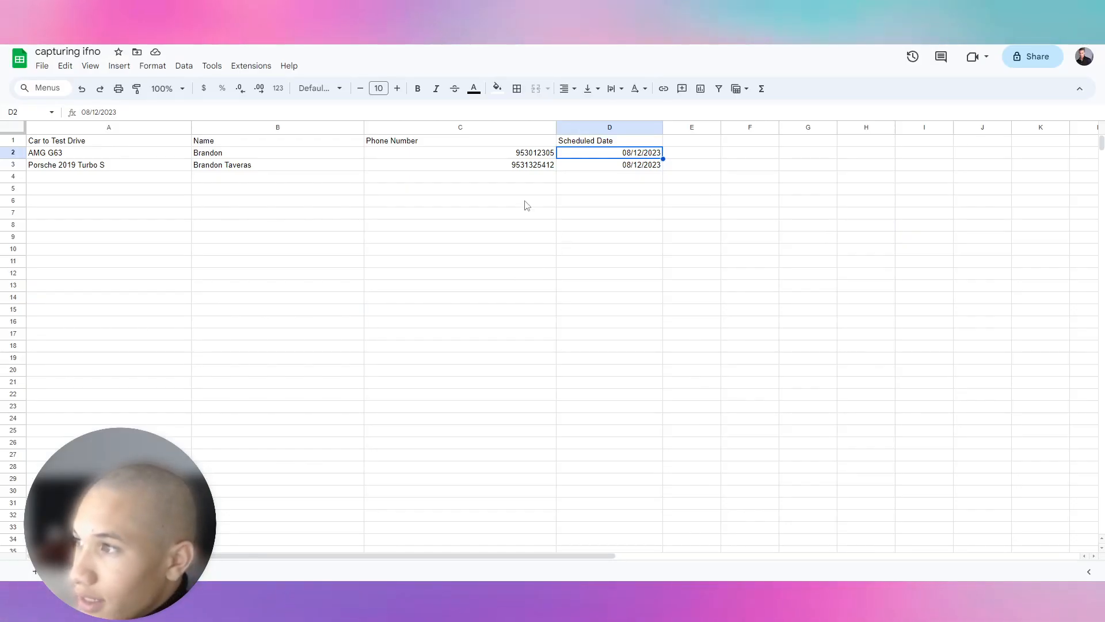
click(525, 203)
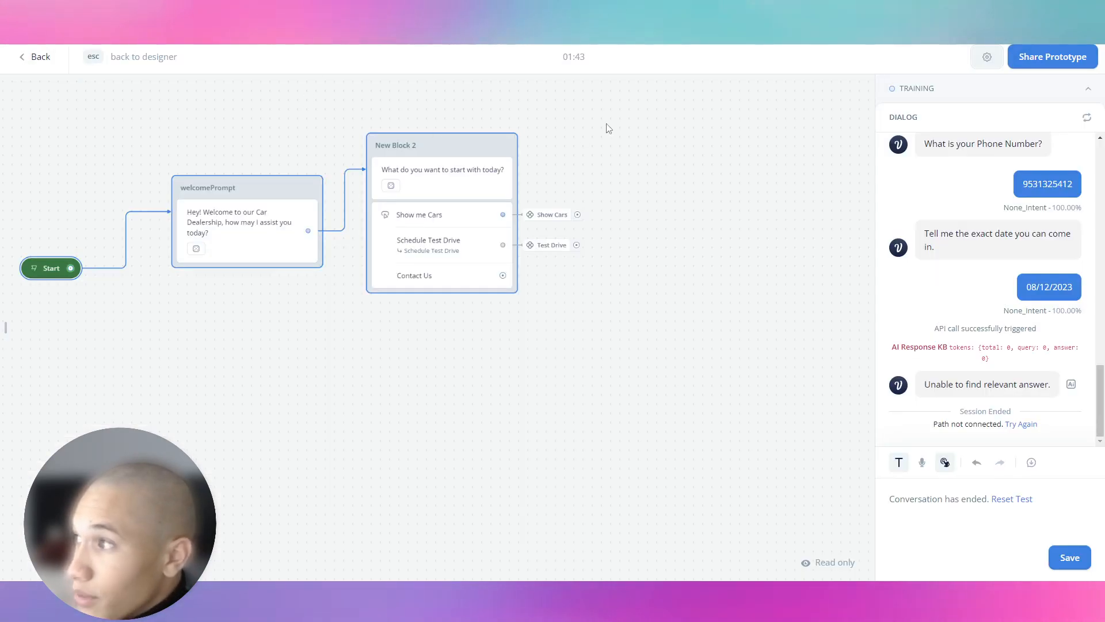
Step: Return from the prototype to the Home topic canvas and zoom out slightly
click(46, 62)
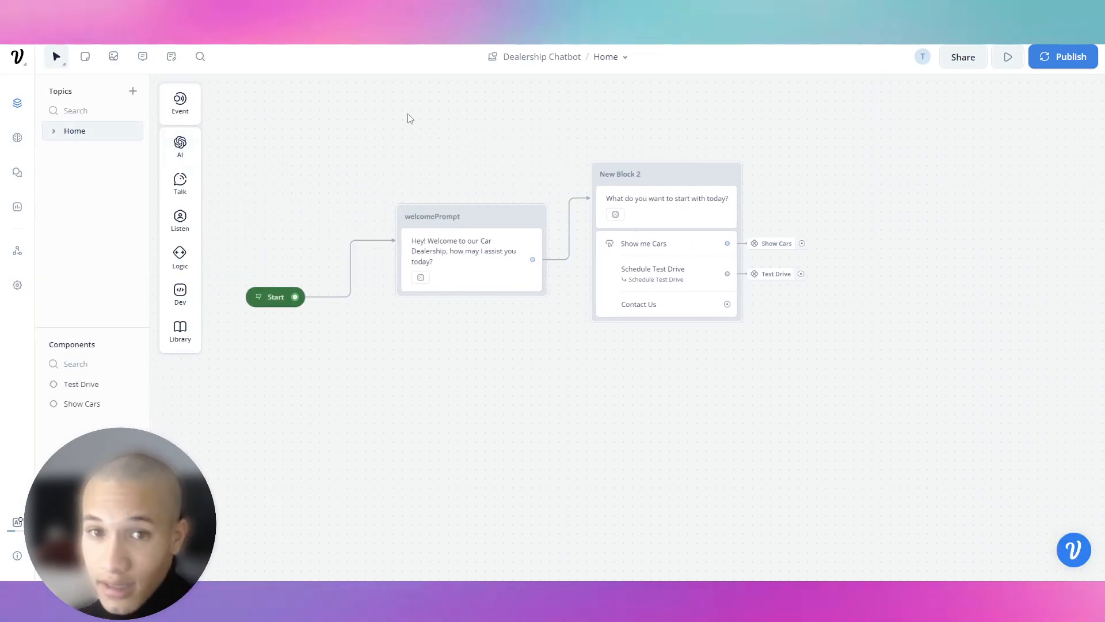
scroll(392, 205, down, 1)
scroll(380, 222, down, 1)
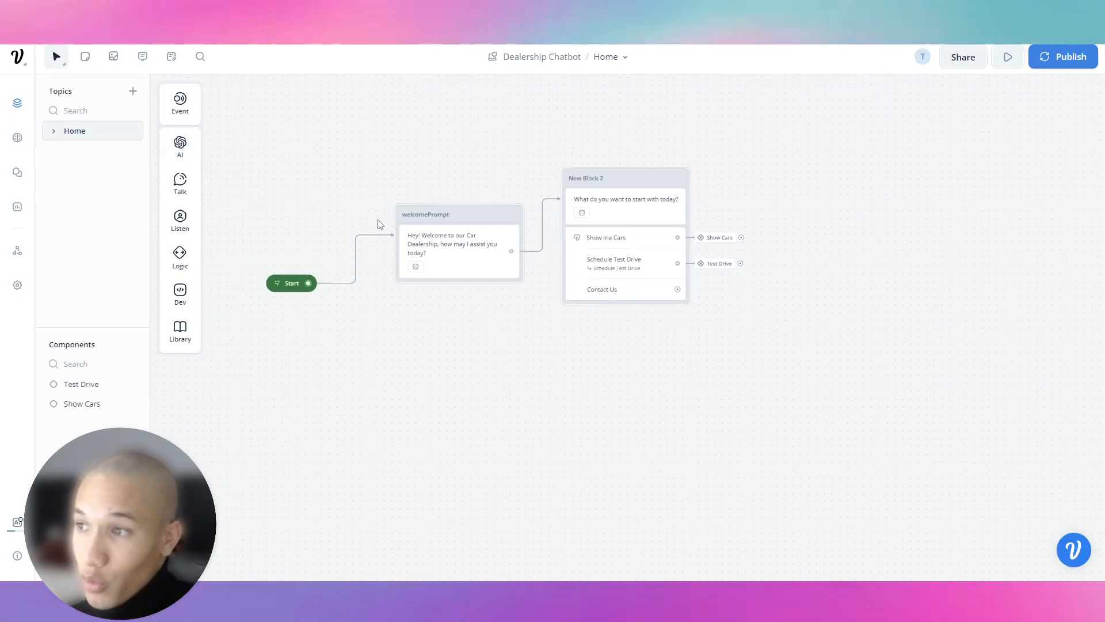